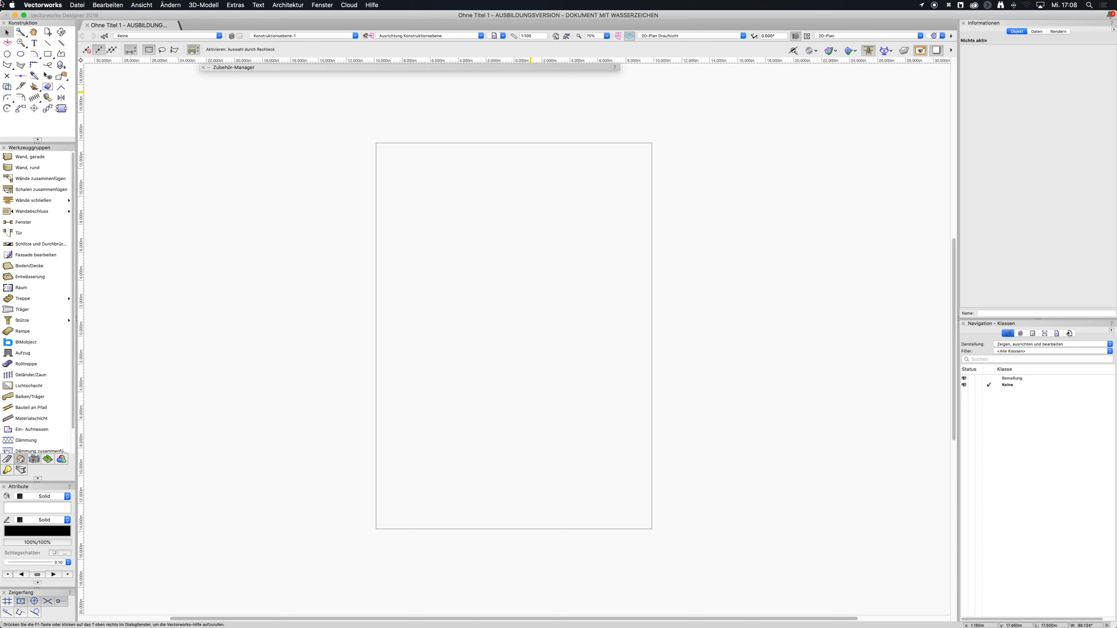
Create a new class named "Pen 0.13".
right_click(1028, 417)
click(1046, 419)
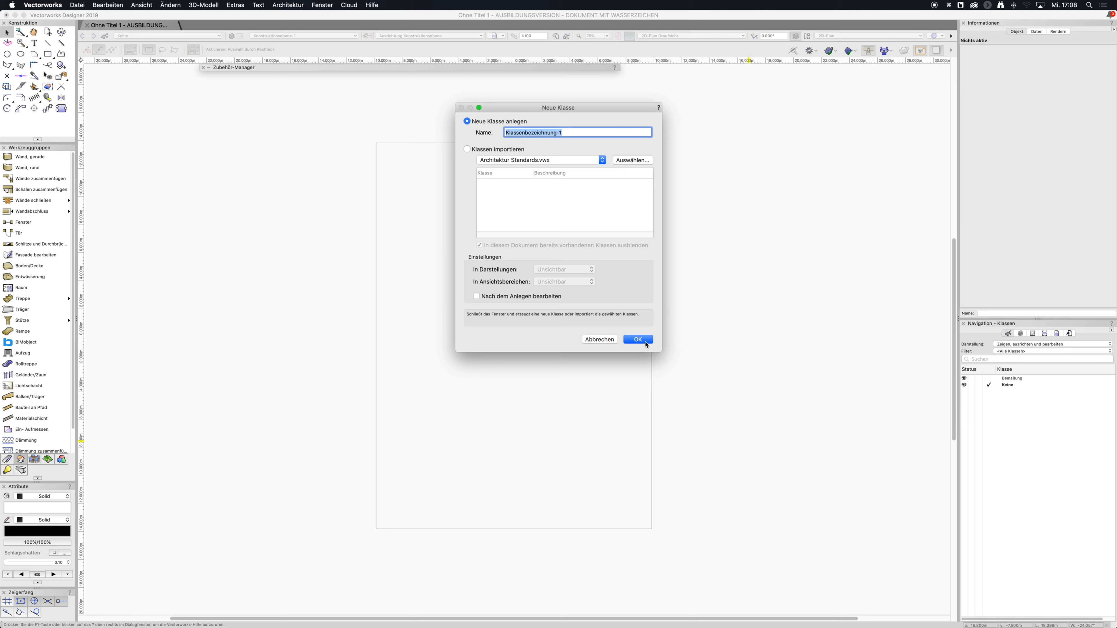
text(0.13)
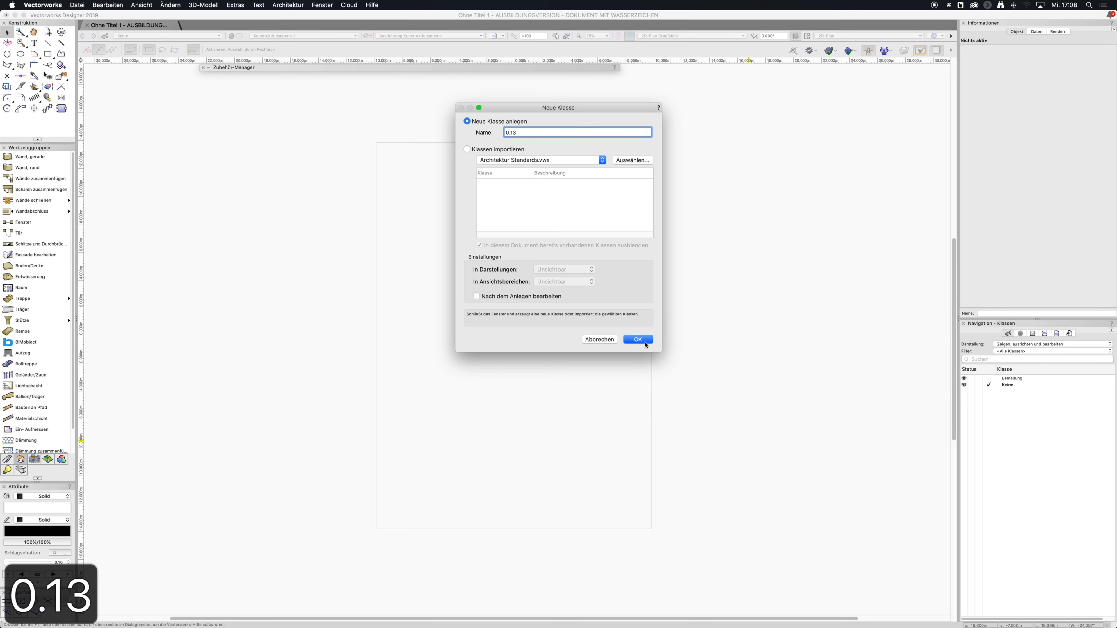
key(super+Left)
text(Pen)
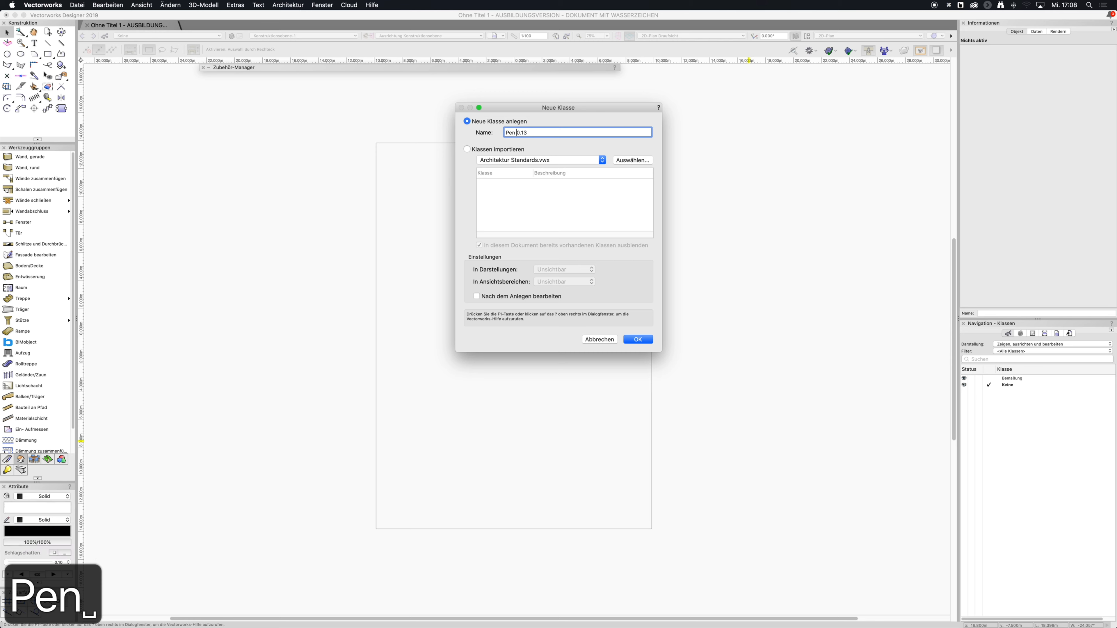
key(Return)
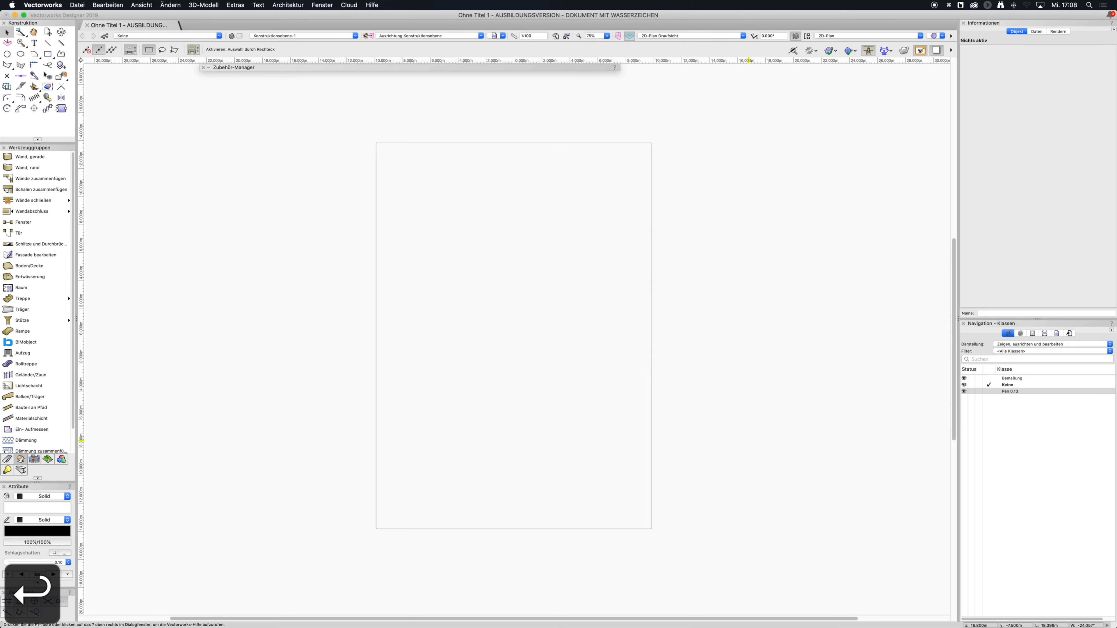
Make Pen 0.13 the active class and edit it to assign its attributes automatically with the fill set to Leer.
double_click(1010, 391)
right_click(1017, 391)
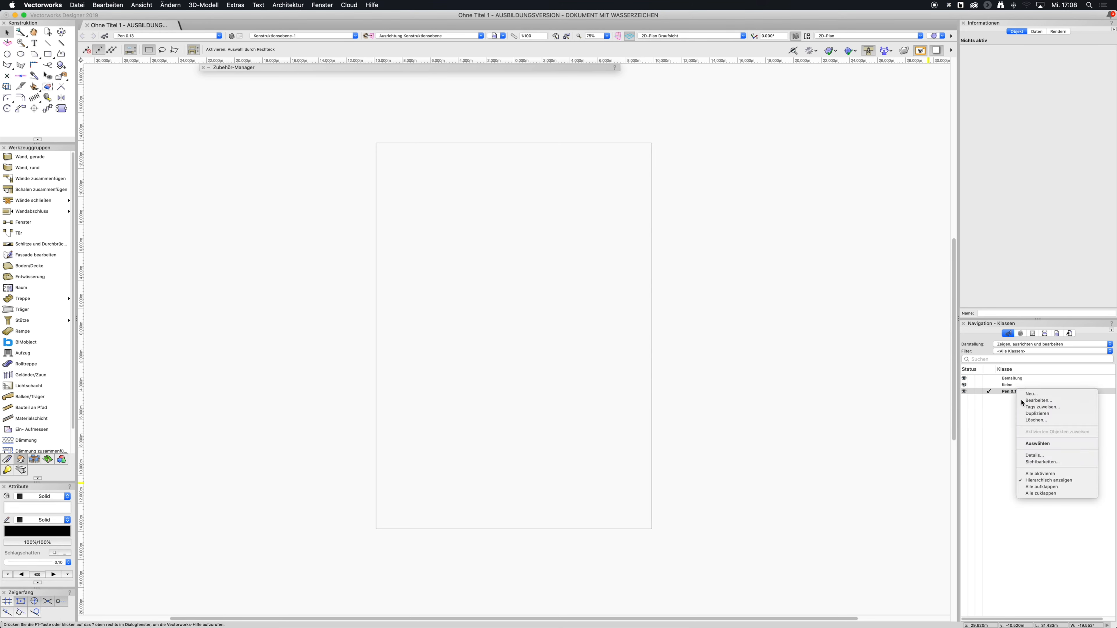
click(1025, 400)
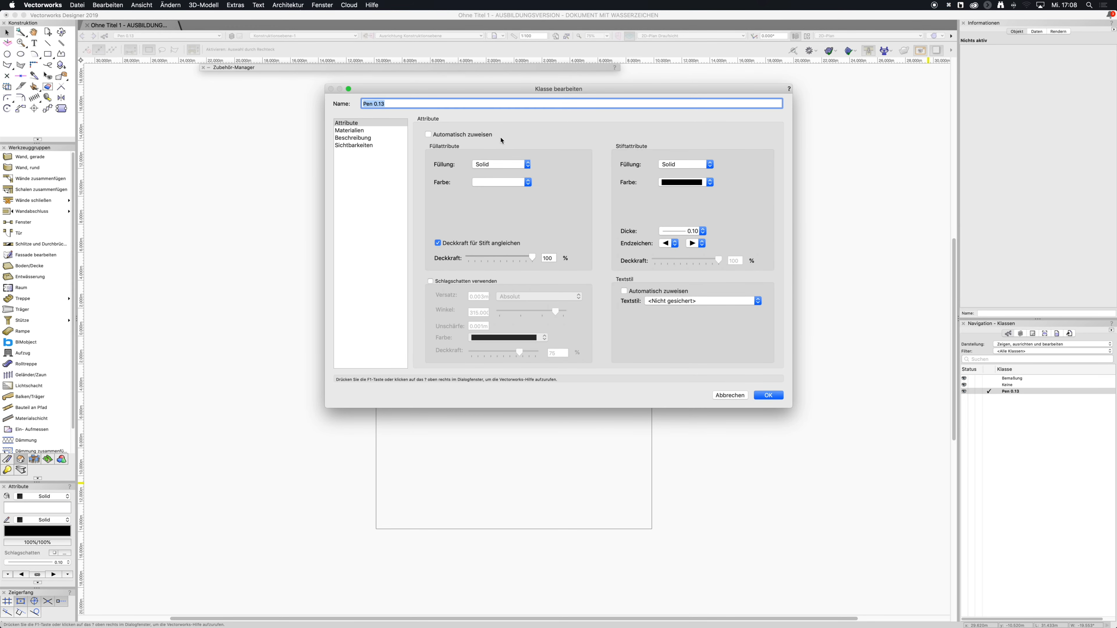
click(442, 136)
click(502, 165)
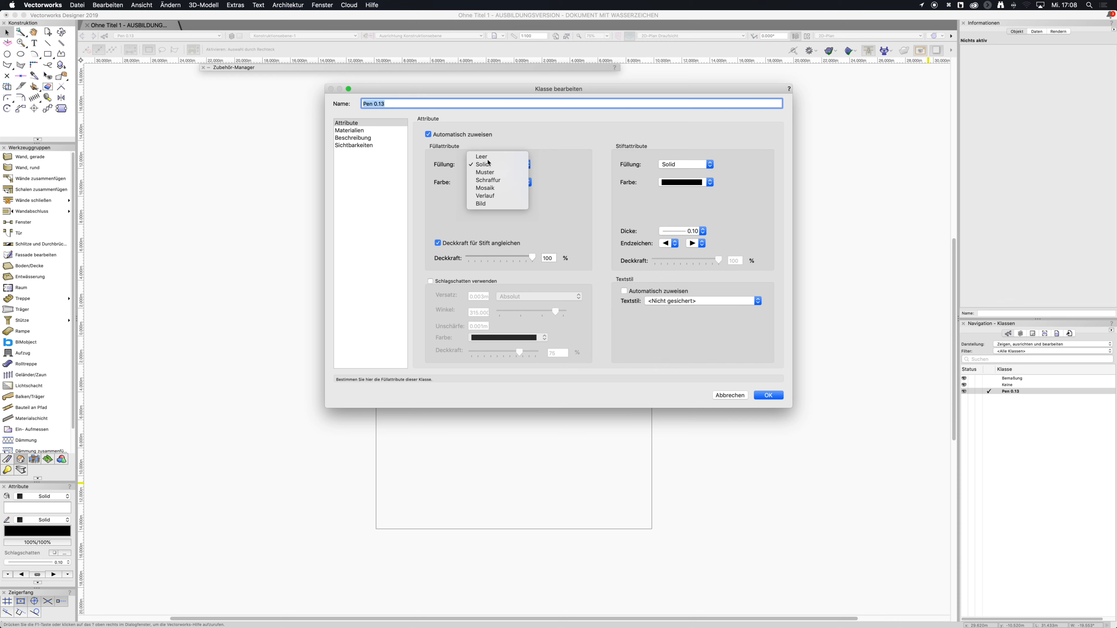
click(497, 157)
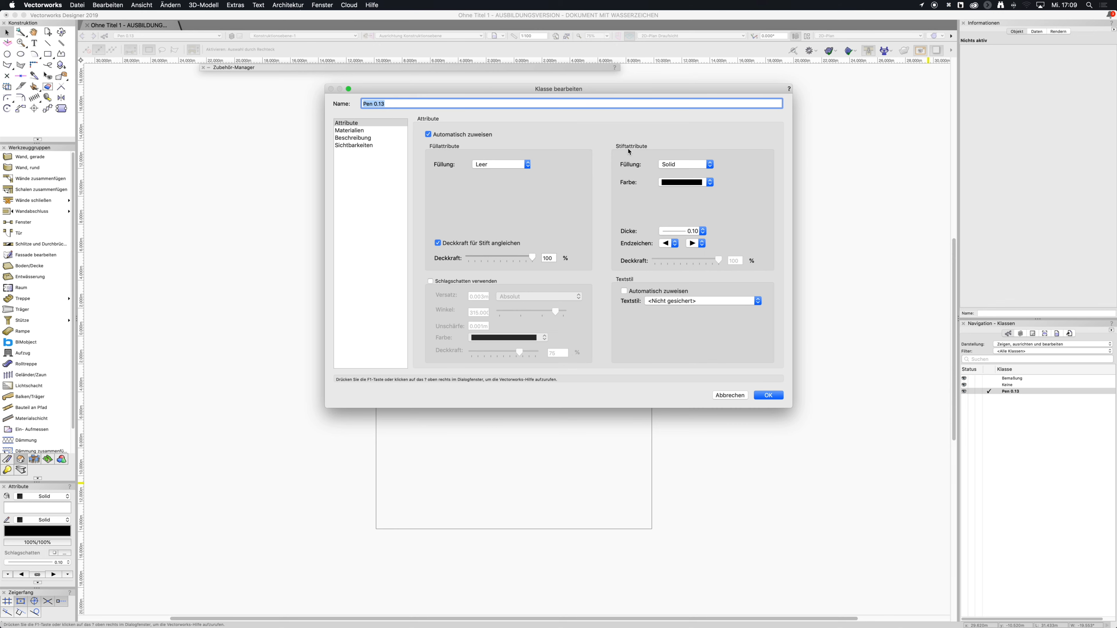
Keep the Pen 0.13 class's pen style Solid, set its line thickness to 0.13 and apply the class settings.
click(686, 165)
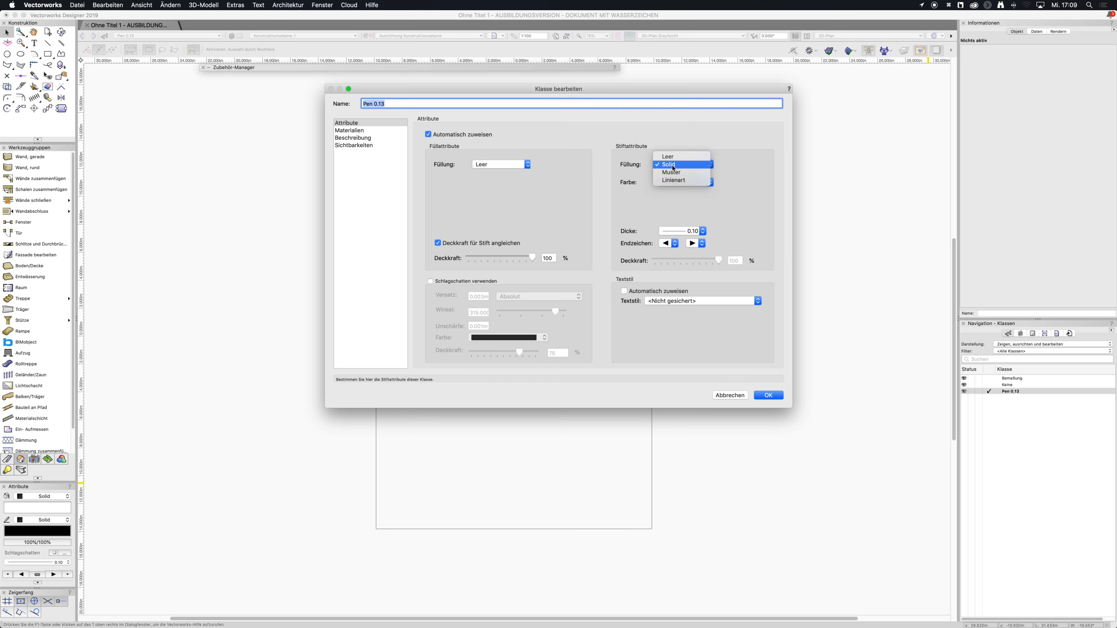
click(677, 164)
click(680, 182)
click(733, 176)
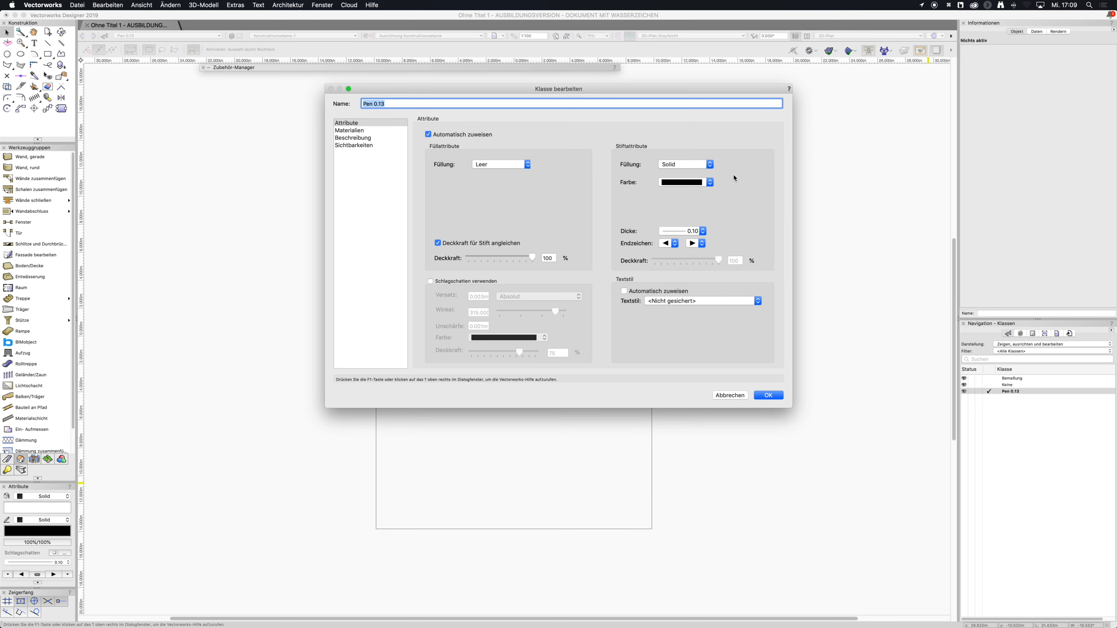
click(694, 235)
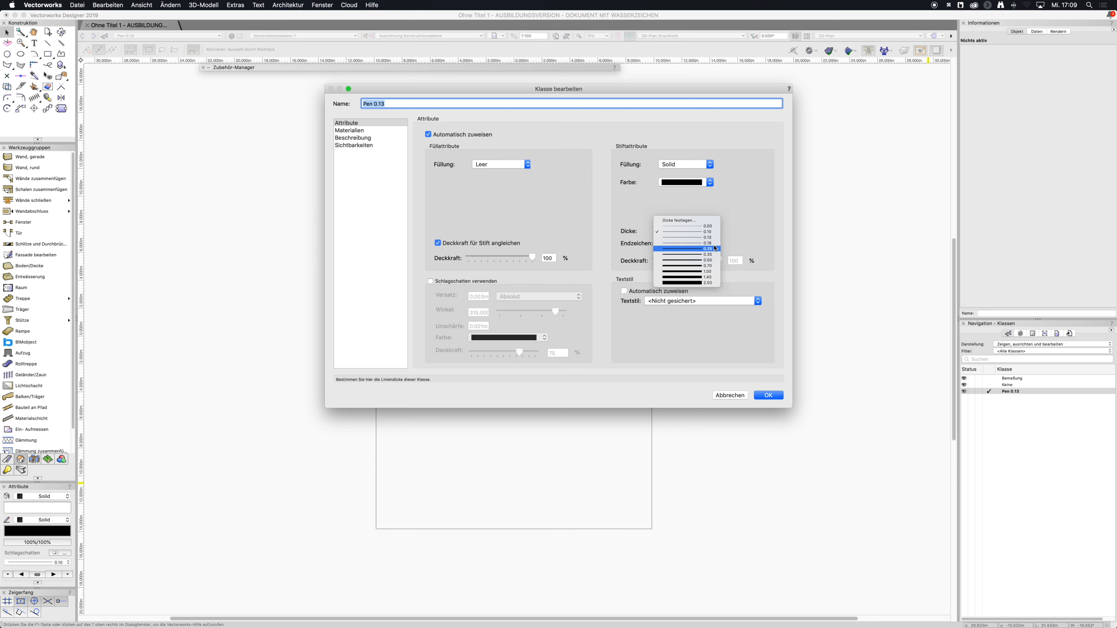
click(711, 238)
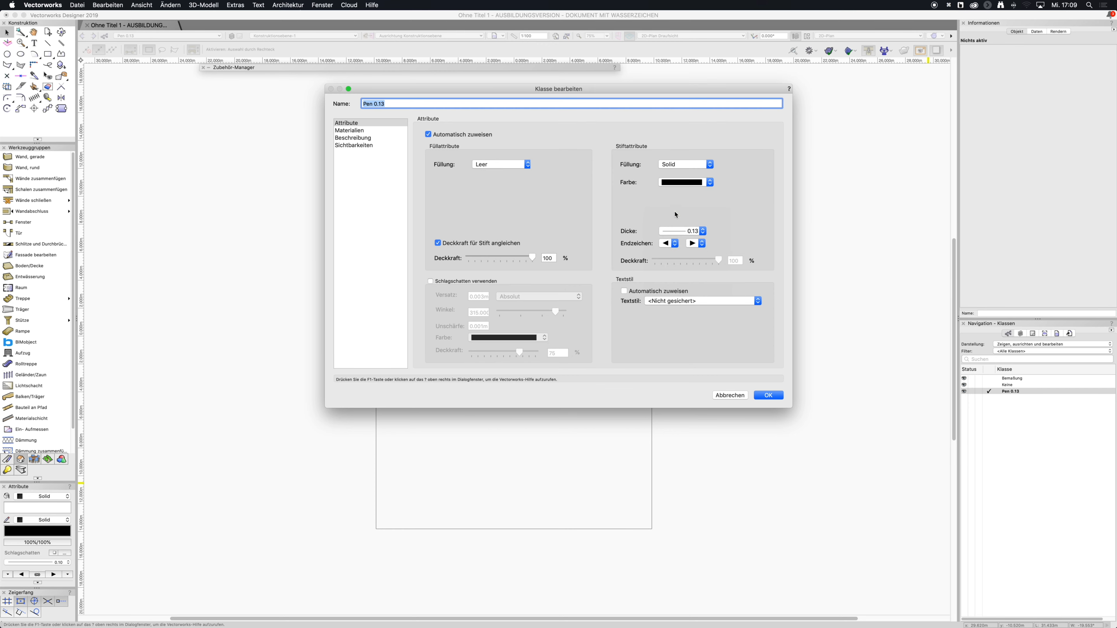
click(769, 395)
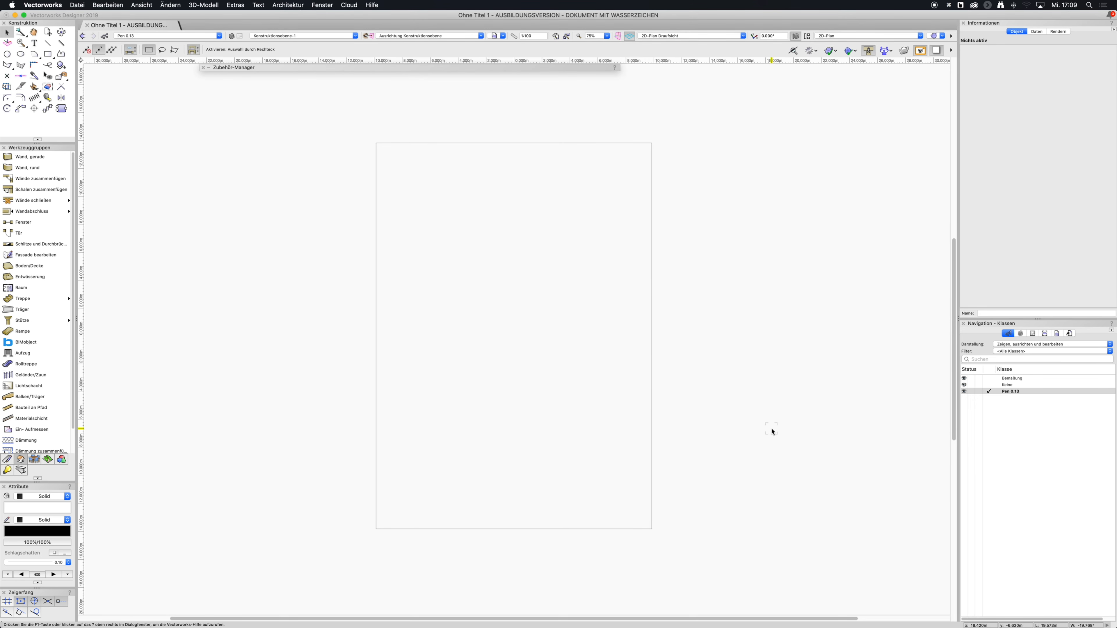
Create another new class named "Pen 0.30".
right_click(1033, 421)
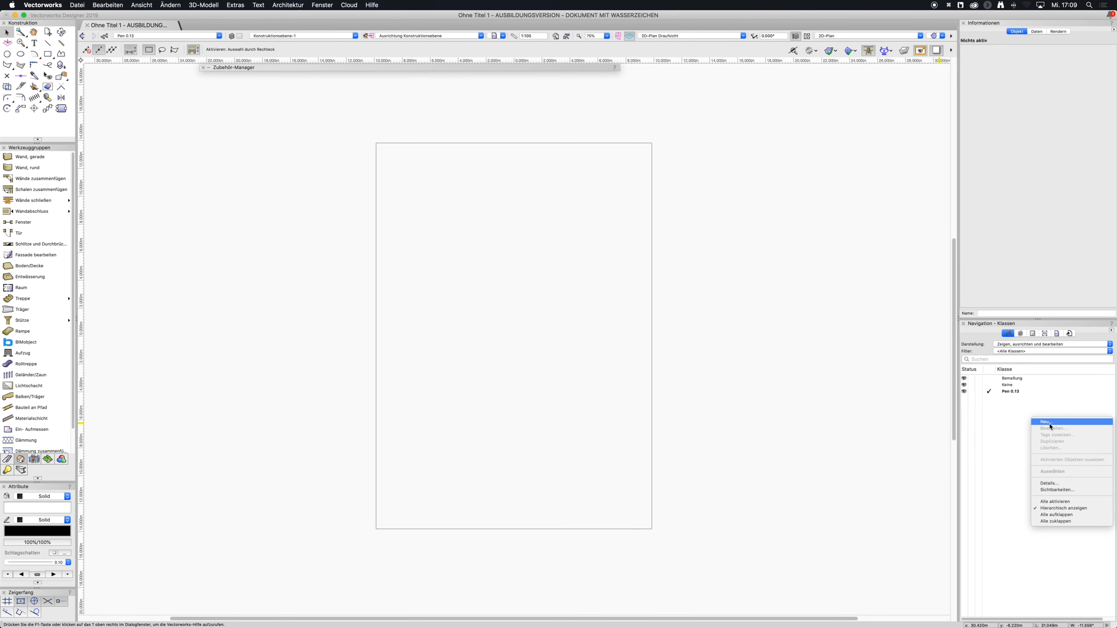
click(1050, 423)
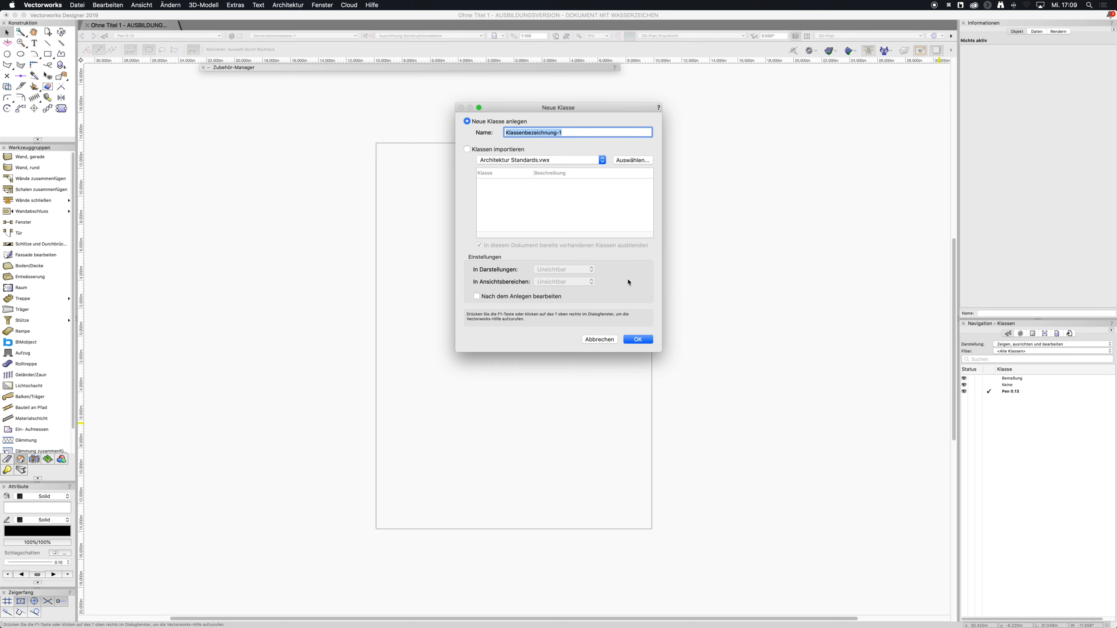
text(Pen )
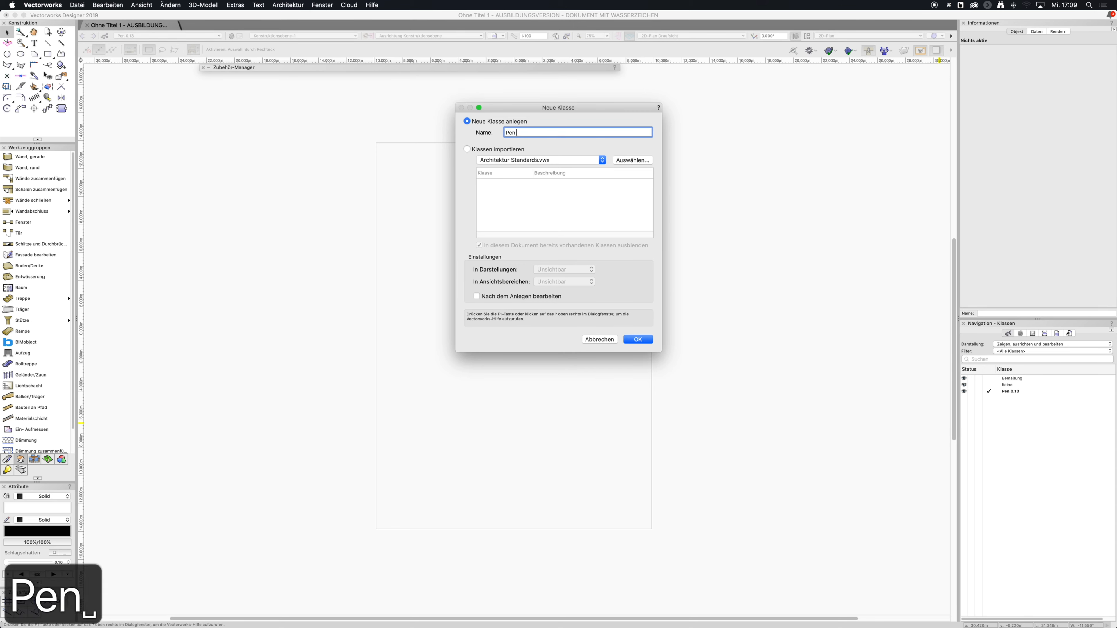
text(0.30)
key(Return)
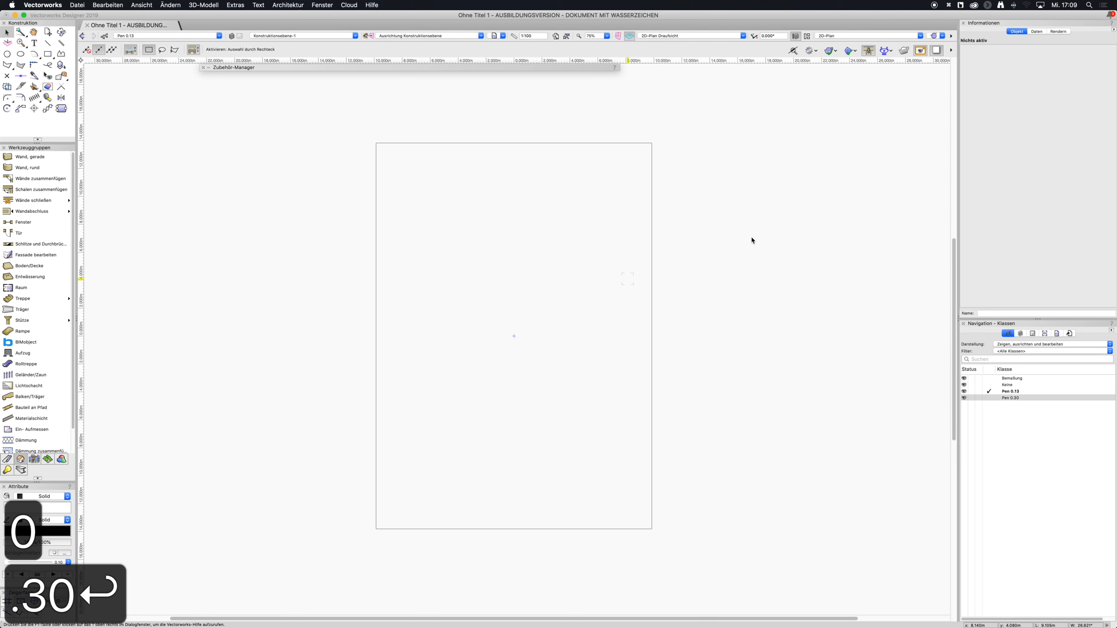
Edit the Pen 0.30 class to use line thickness 0.35, the fill Leer and automatic attribute assignment.
right_click(1011, 402)
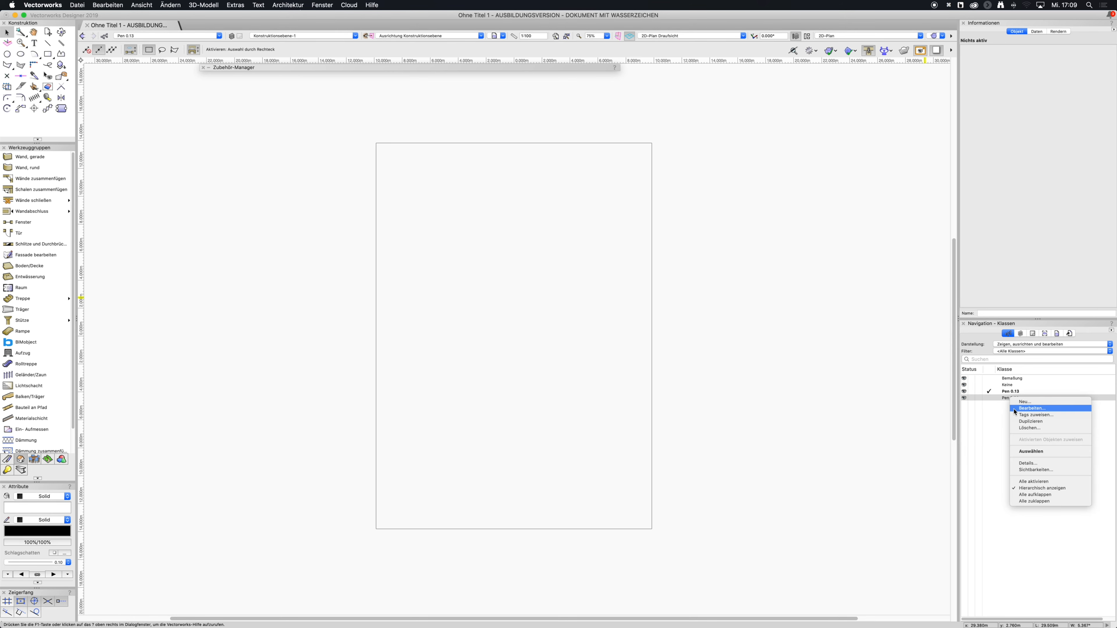
click(1016, 406)
click(692, 231)
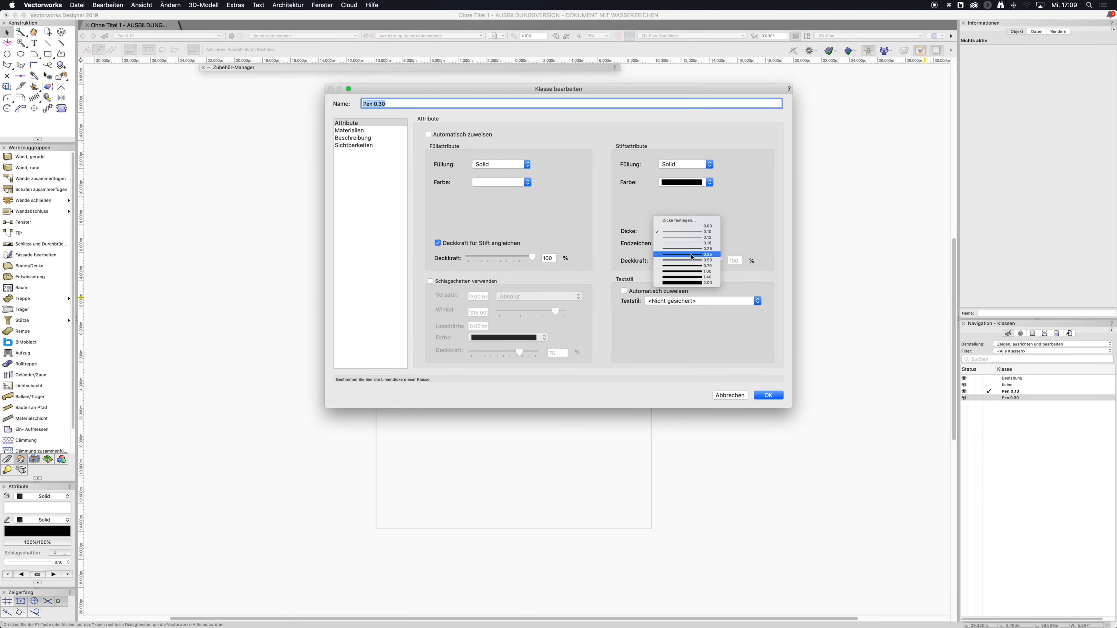
click(710, 254)
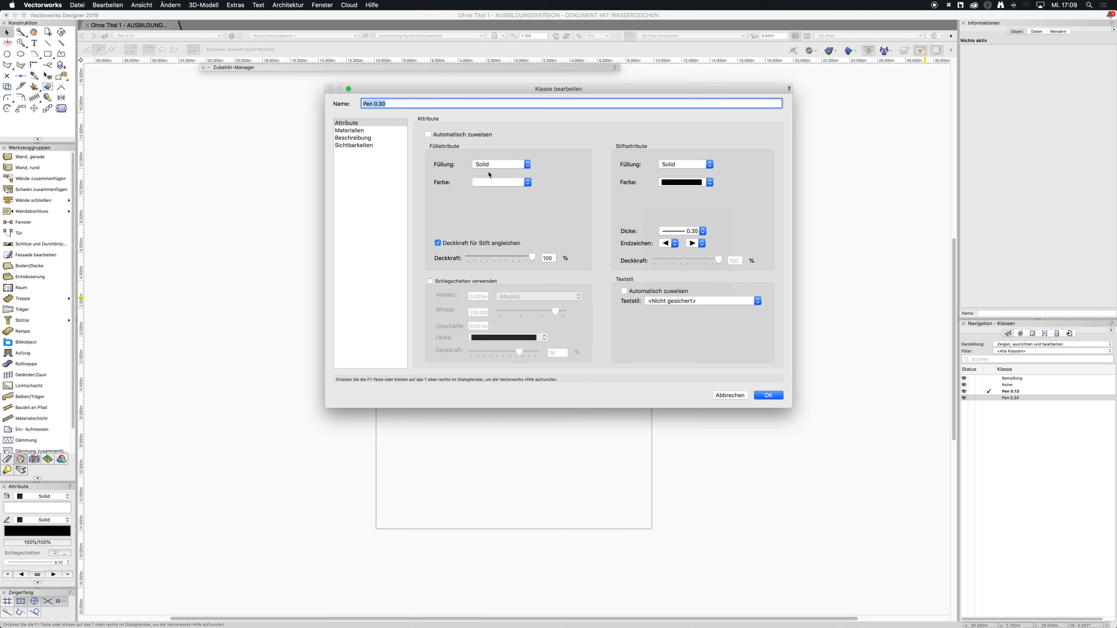
click(483, 163)
click(482, 158)
click(428, 134)
Rename the Pen 0.30 class as "Pen 0.35" and apply its settings.
click(406, 103)
key(BackSpace)
text(5)
key(Return)
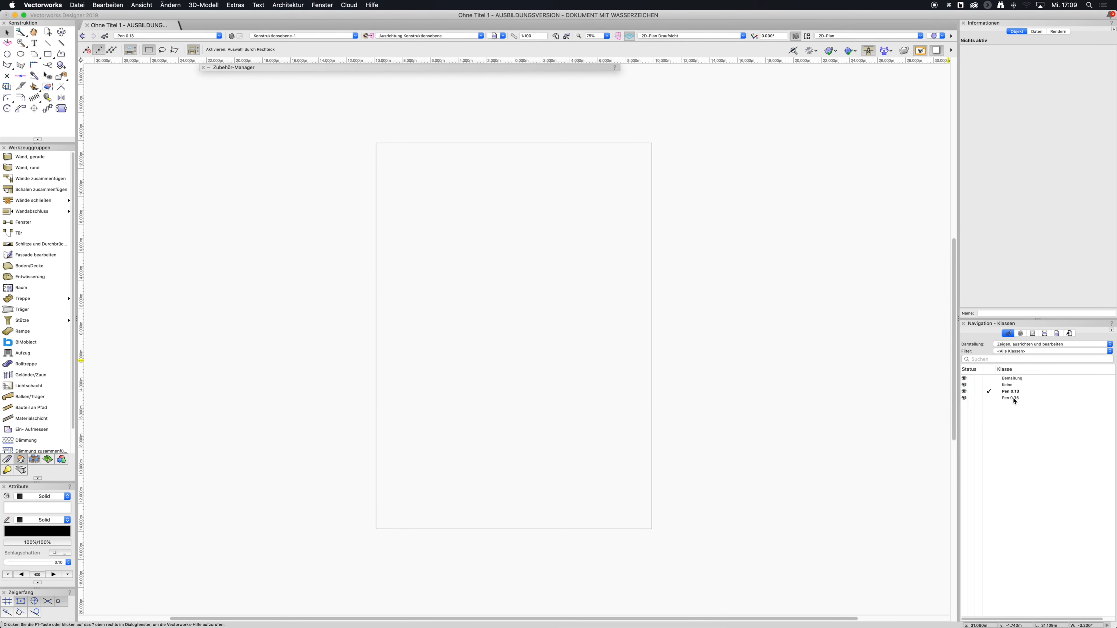
Create a new class named "Wall".
right_click(1019, 434)
click(1018, 429)
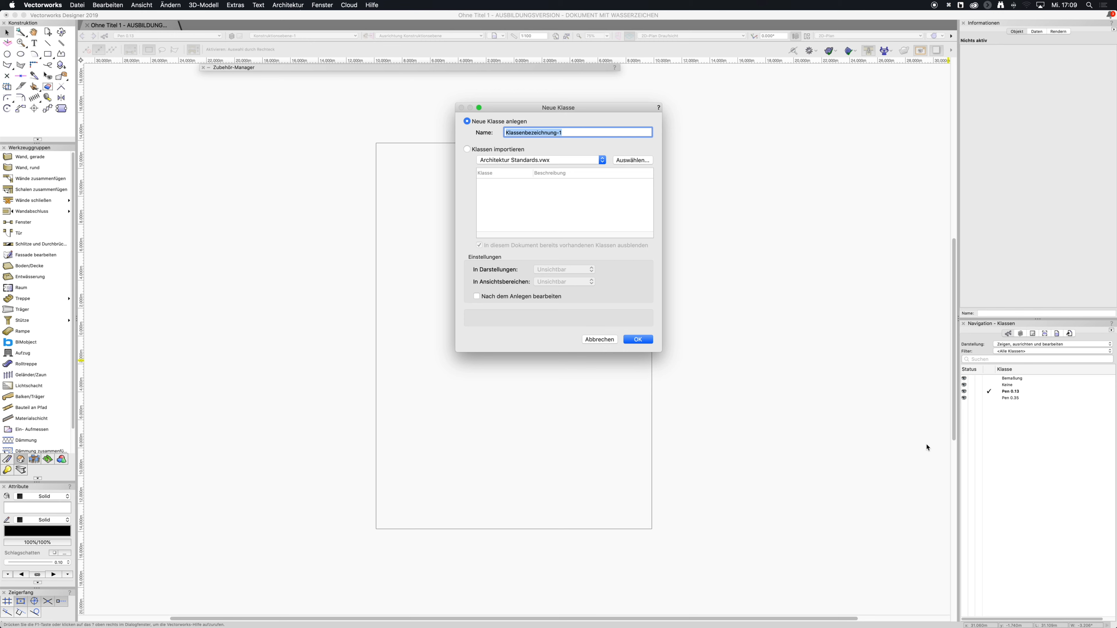
text(Wa)
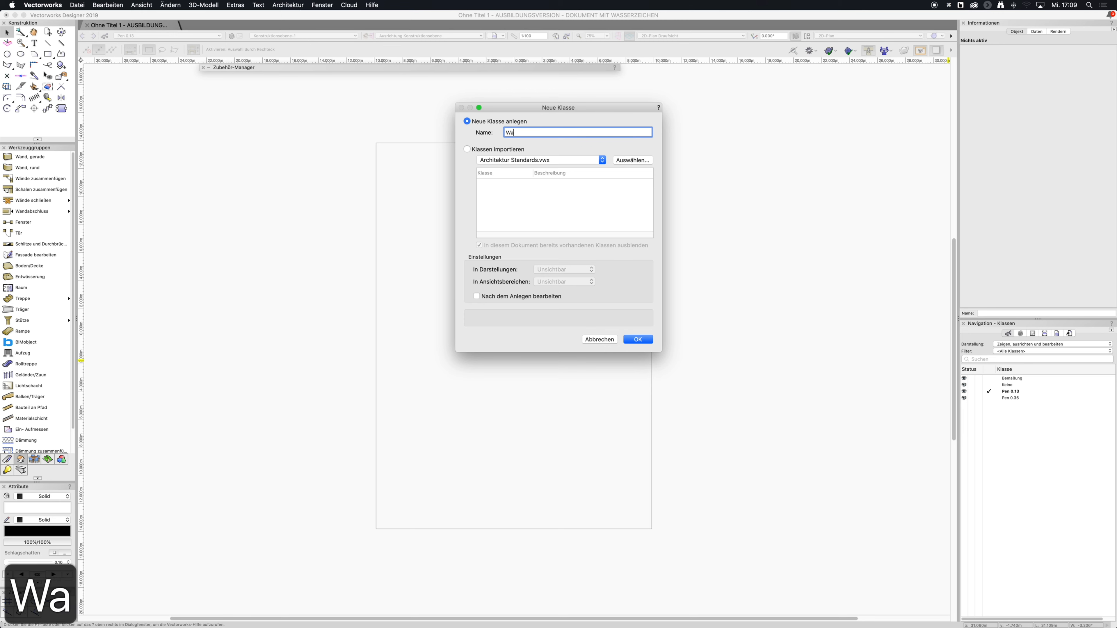
text(ll)
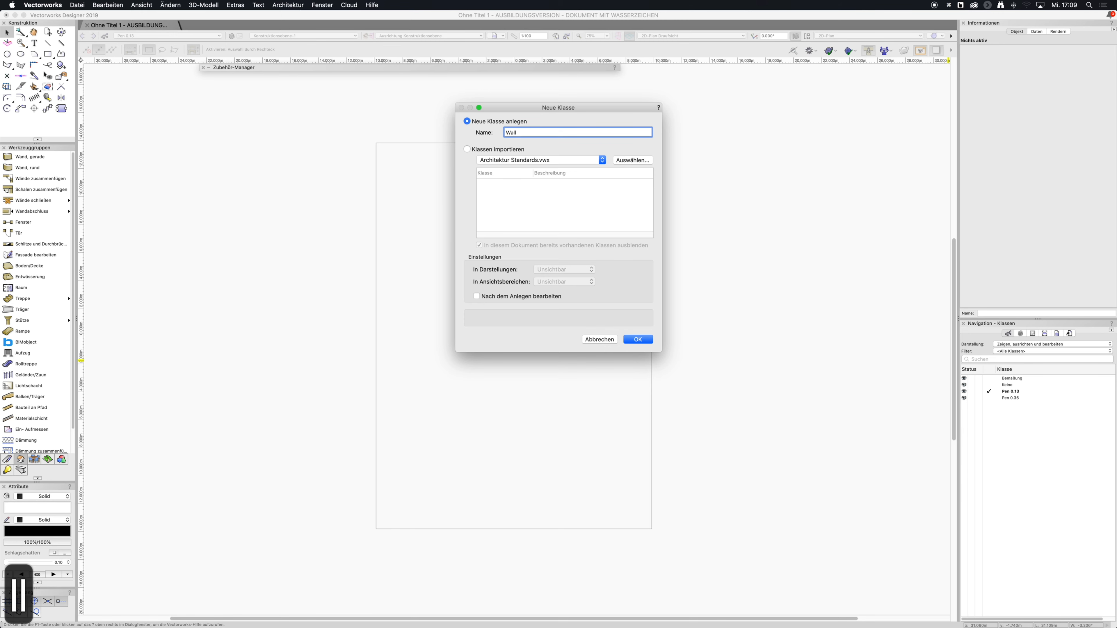
click(638, 339)
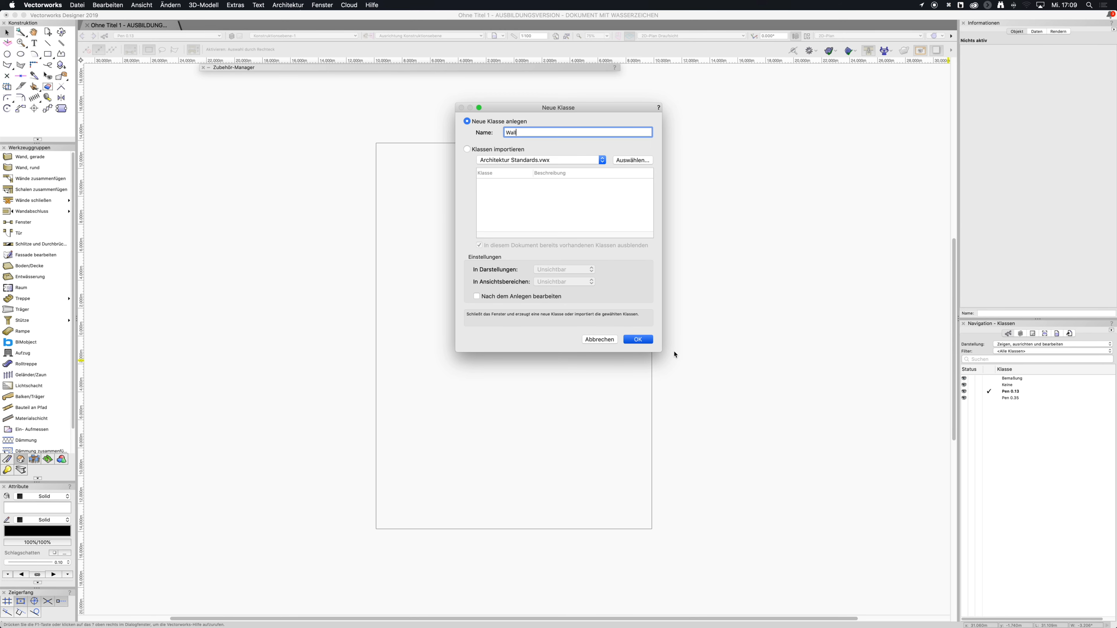
Edit the Wall class to use a solid black fill colour from the Vectorworks Standard palette.
right_click(1009, 407)
click(1025, 416)
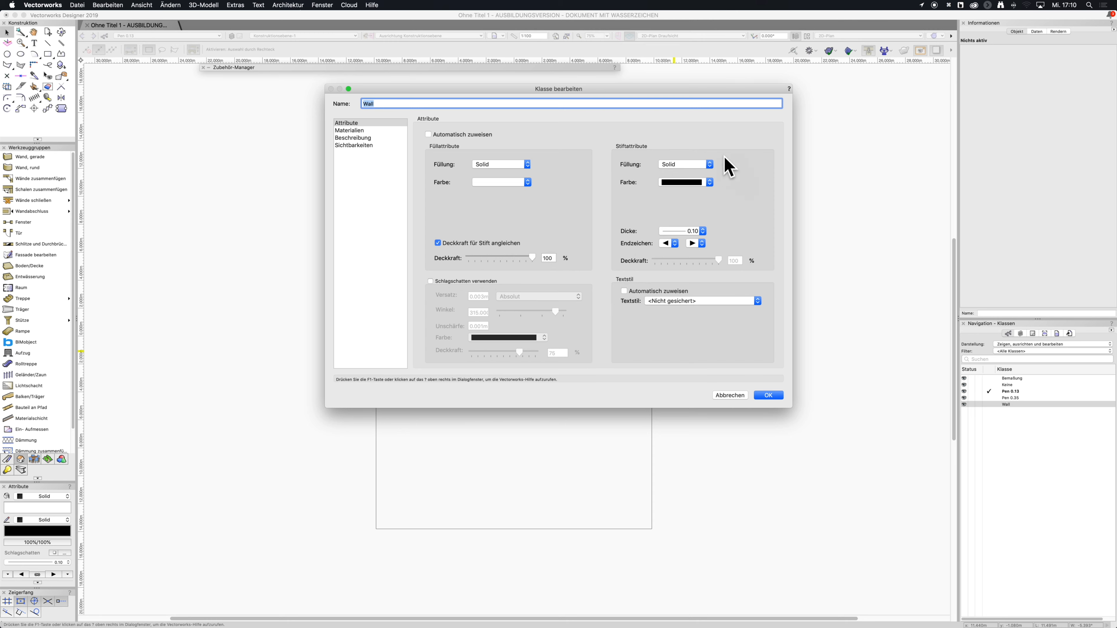
click(501, 182)
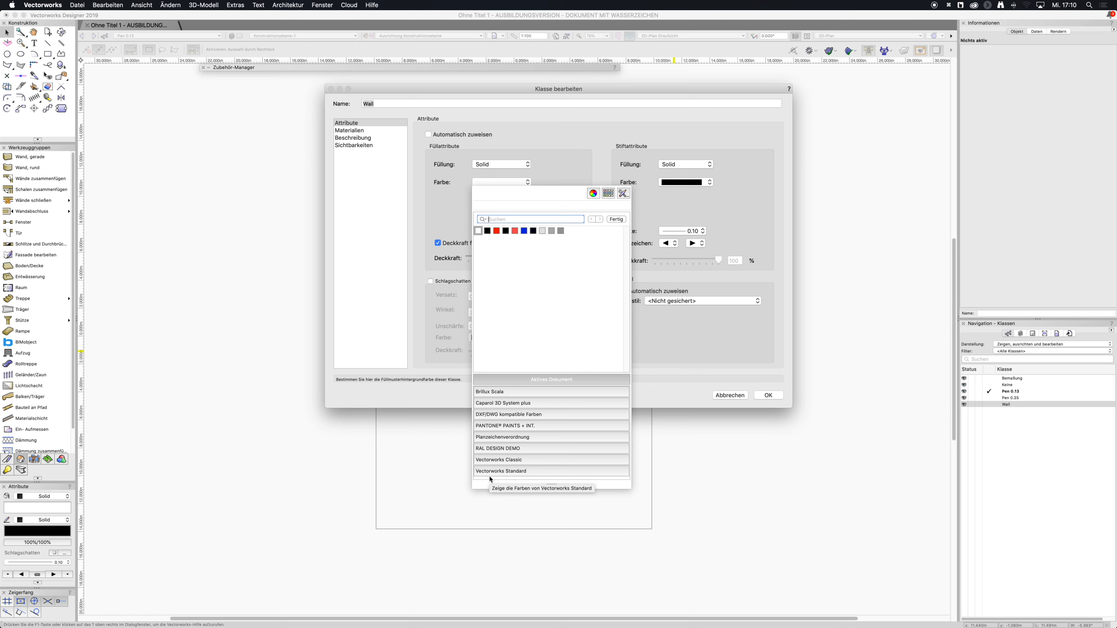
click(533, 472)
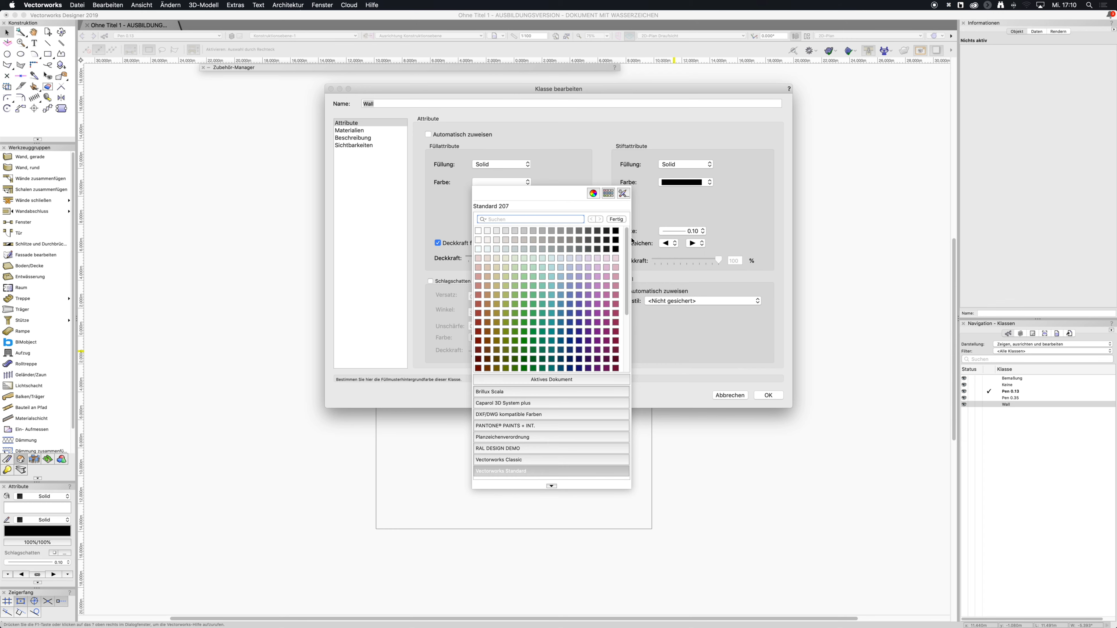
scroll(572, 294, up, 3)
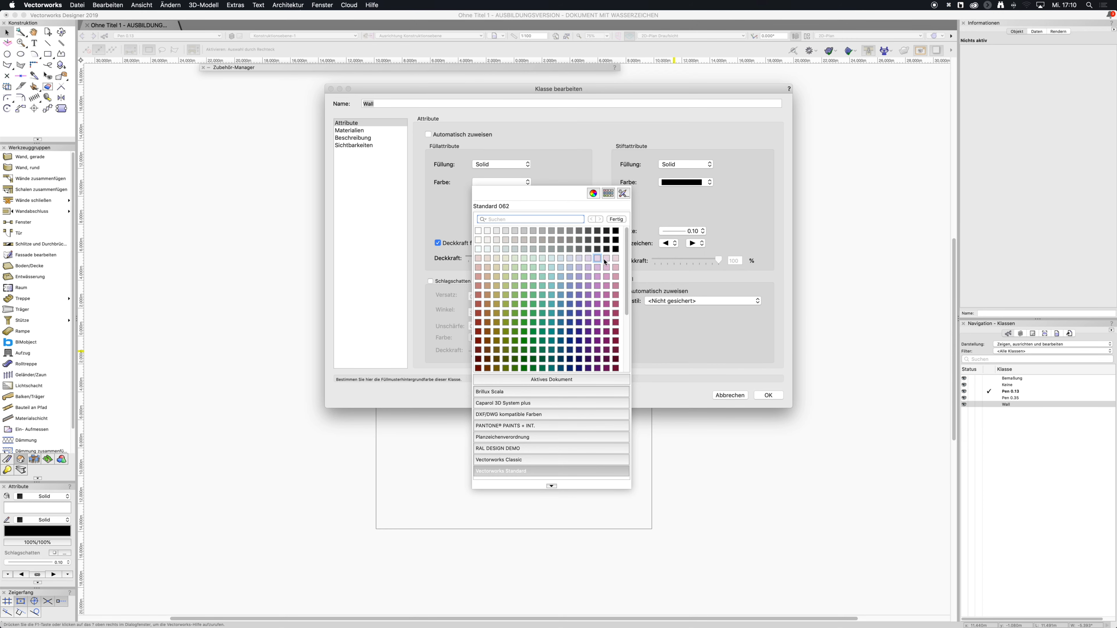
click(616, 239)
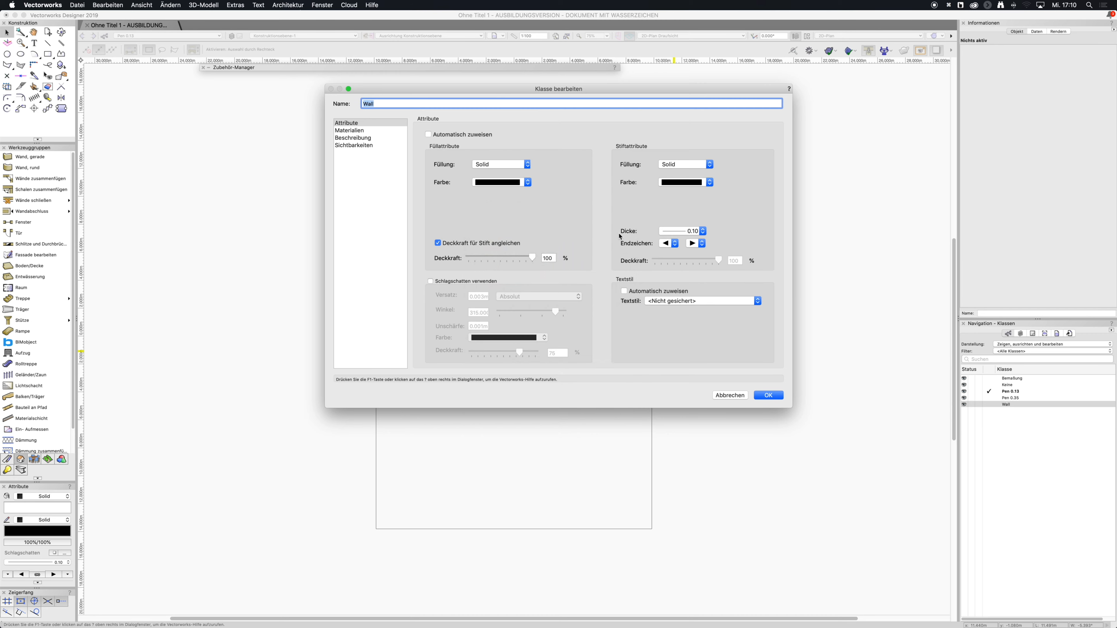
click(768, 396)
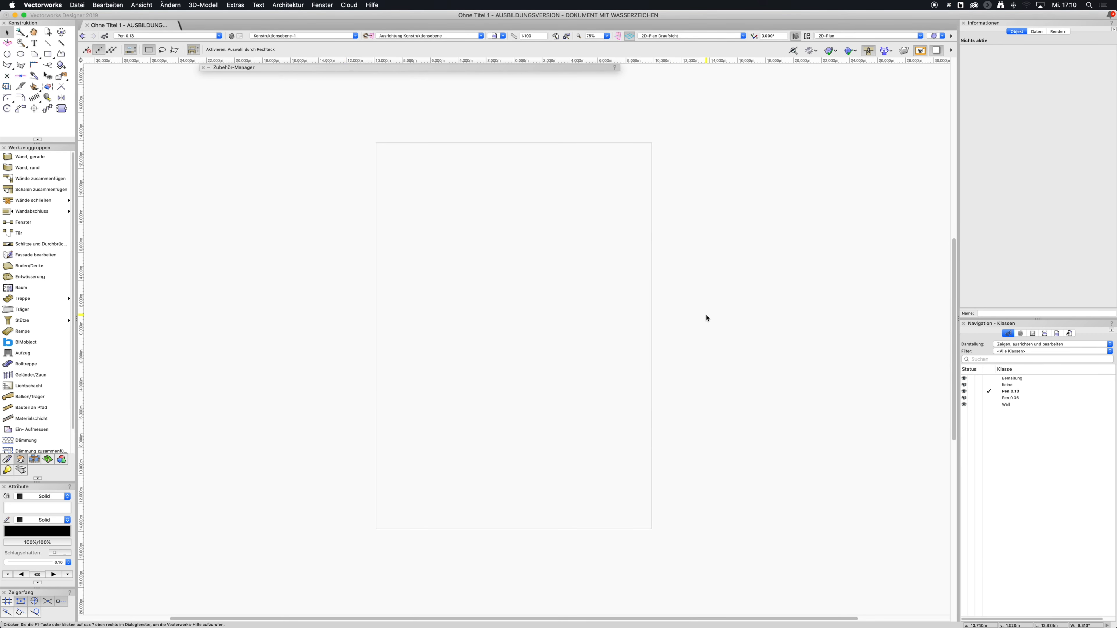
Draw a horizontal line in the Pen 0.13 class across the upper middle of the page.
click(1022, 393)
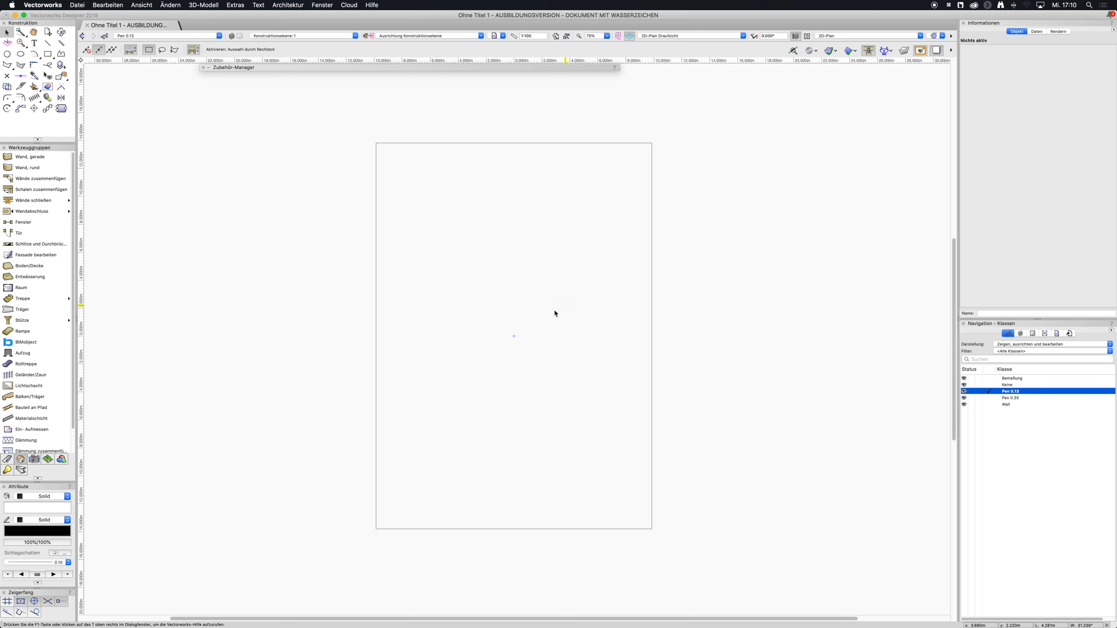
key(2)
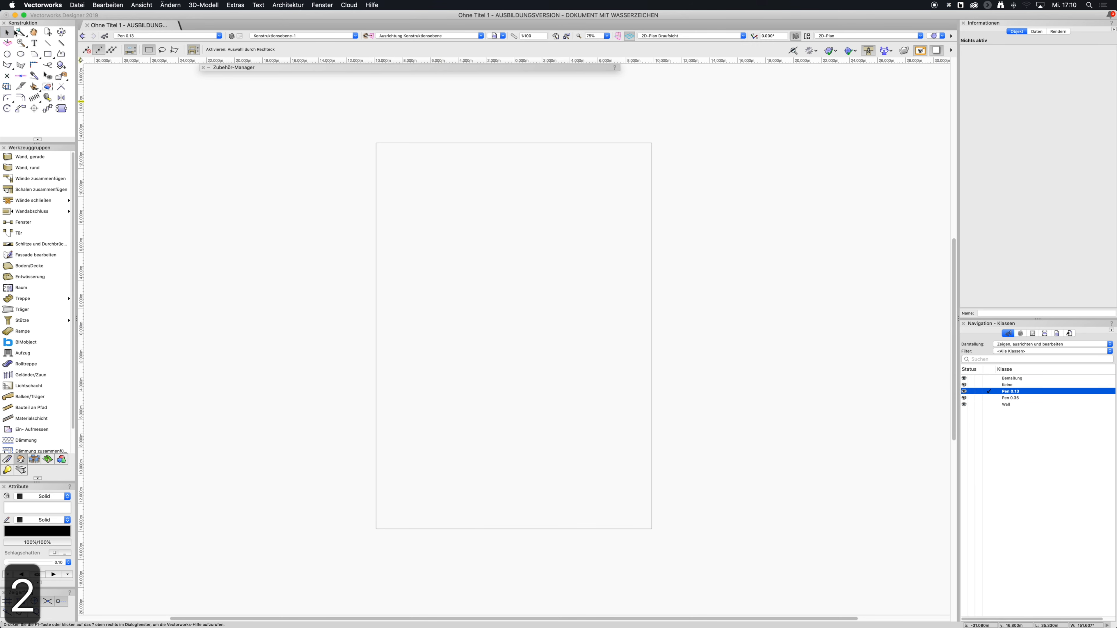
click(48, 44)
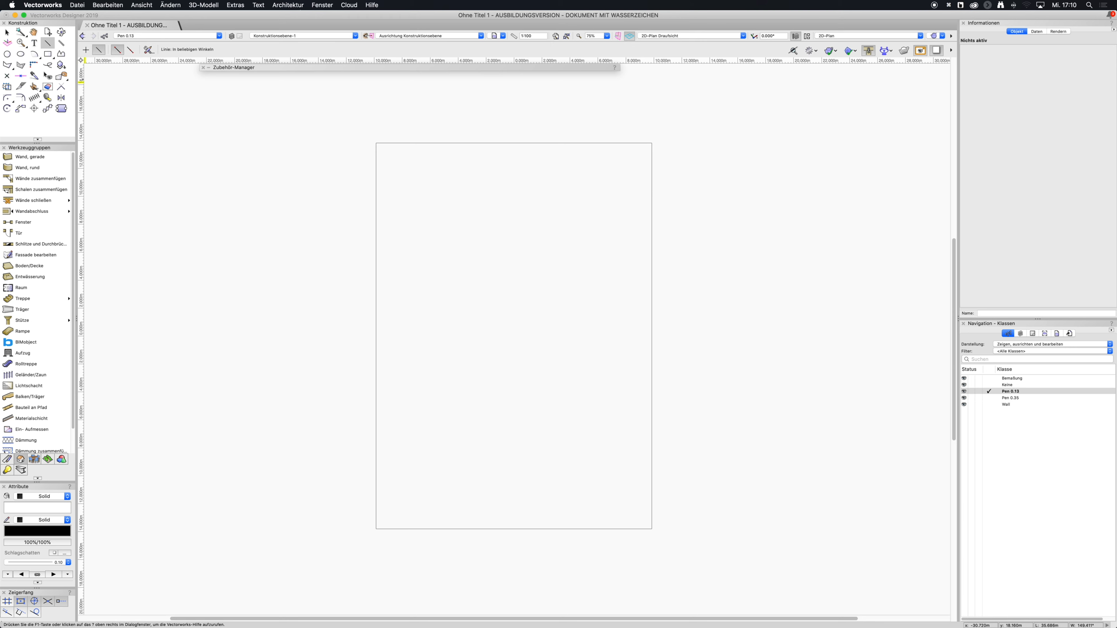
click(430, 250)
click(520, 251)
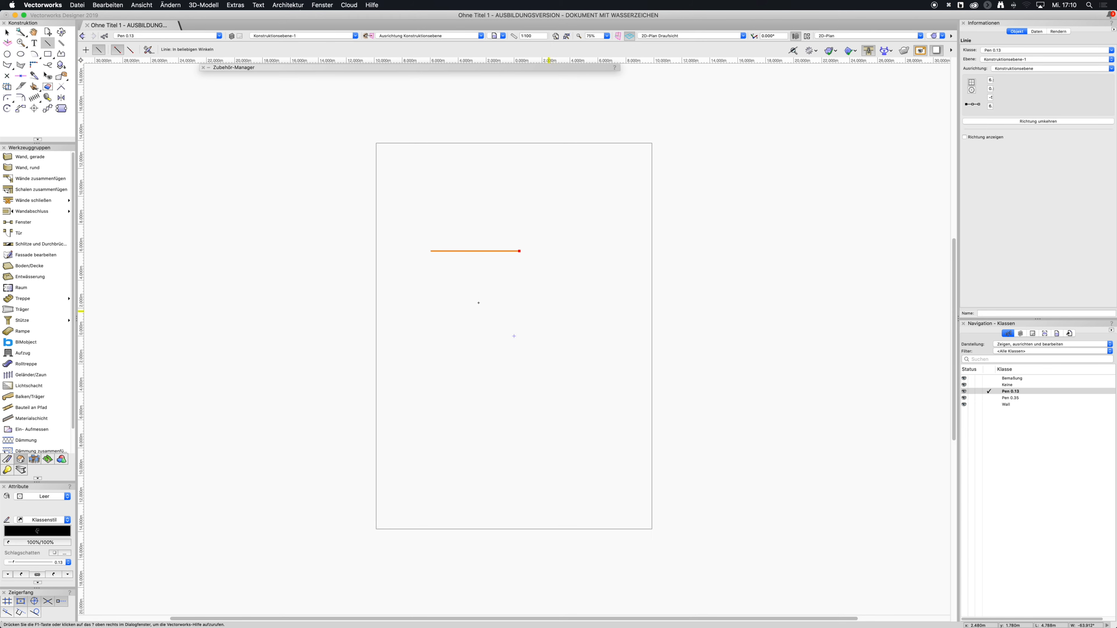
Draw a second horizontal line about 6.8 m long in the Pen 0.13 class and one about 8.6 m long below it in Pen 0.35.
click(466, 284)
click(560, 284)
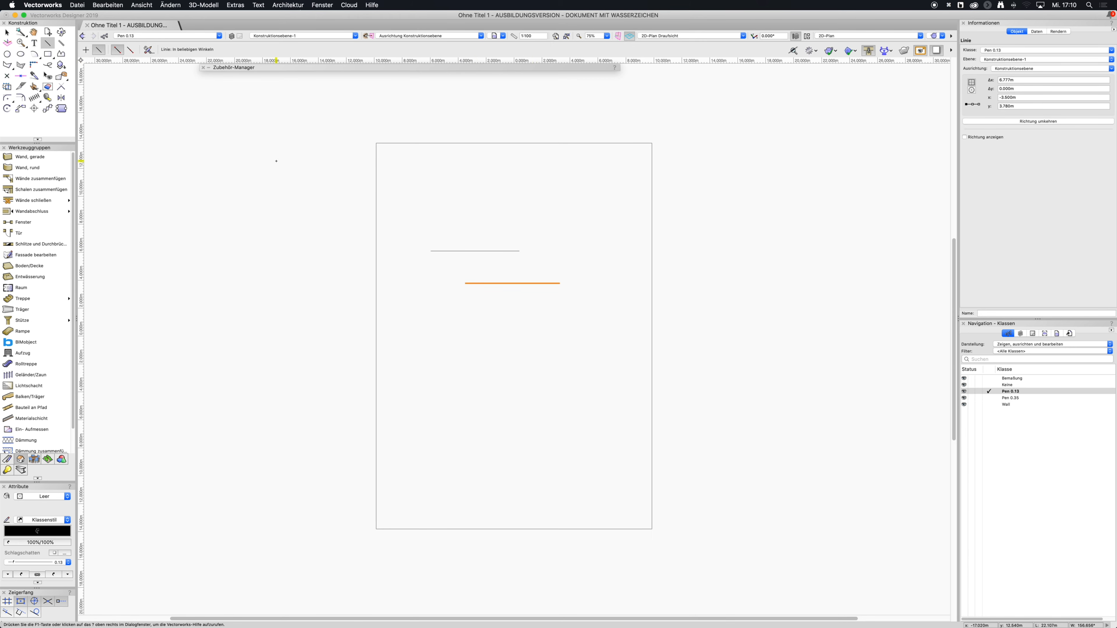
double_click(1023, 398)
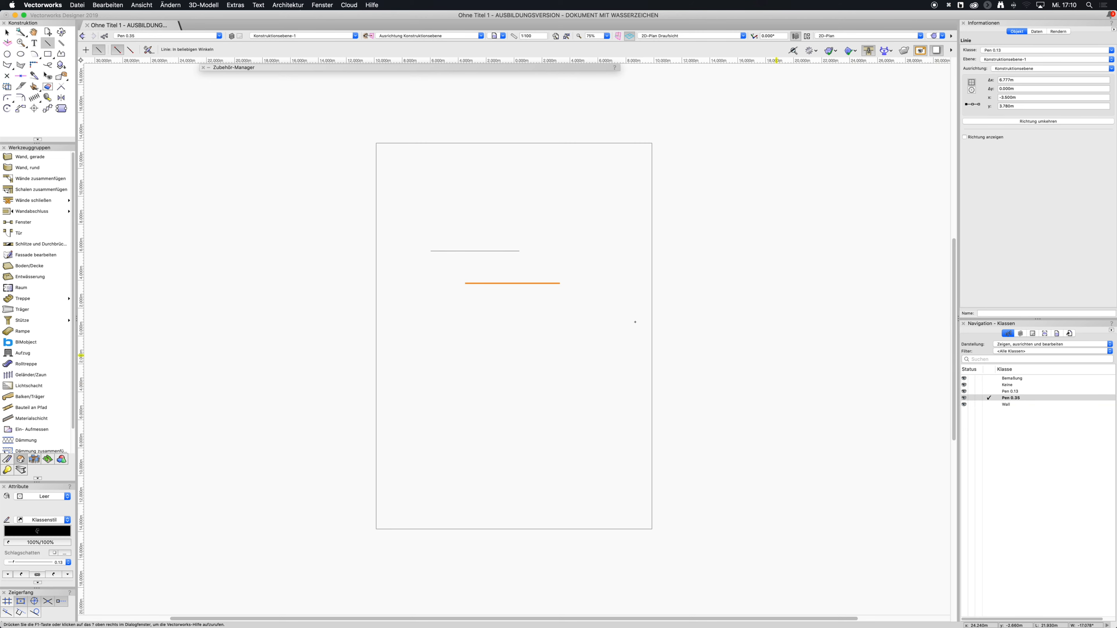
click(443, 314)
click(564, 313)
scroll(524, 314, up, 4)
middle_drag(517, 274, 633, 379)
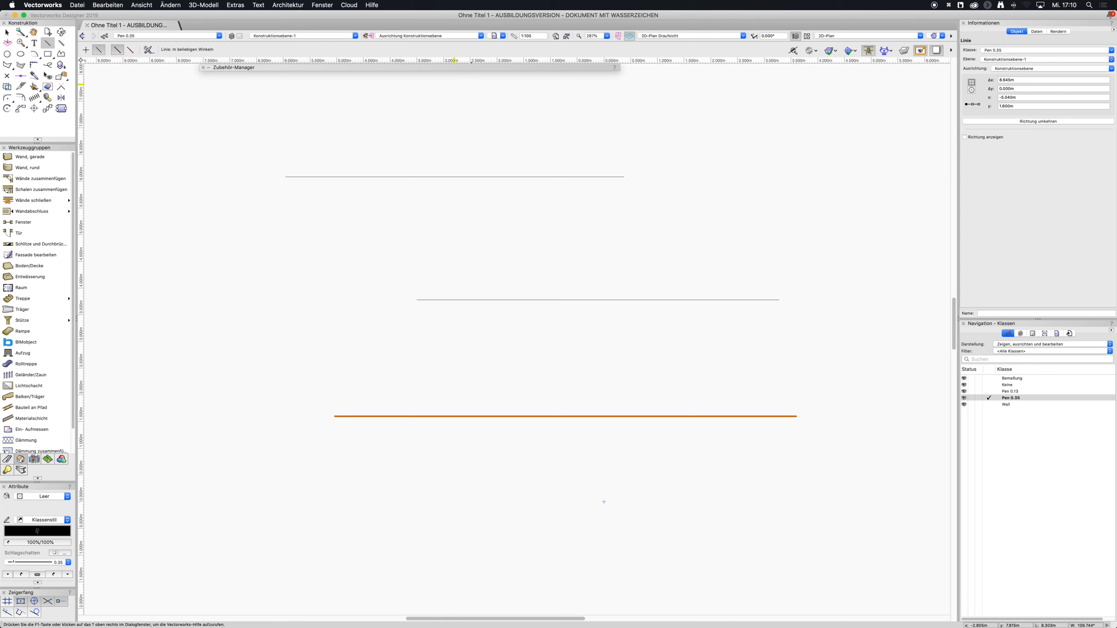
Create a new design layer named "00".
click(1020, 334)
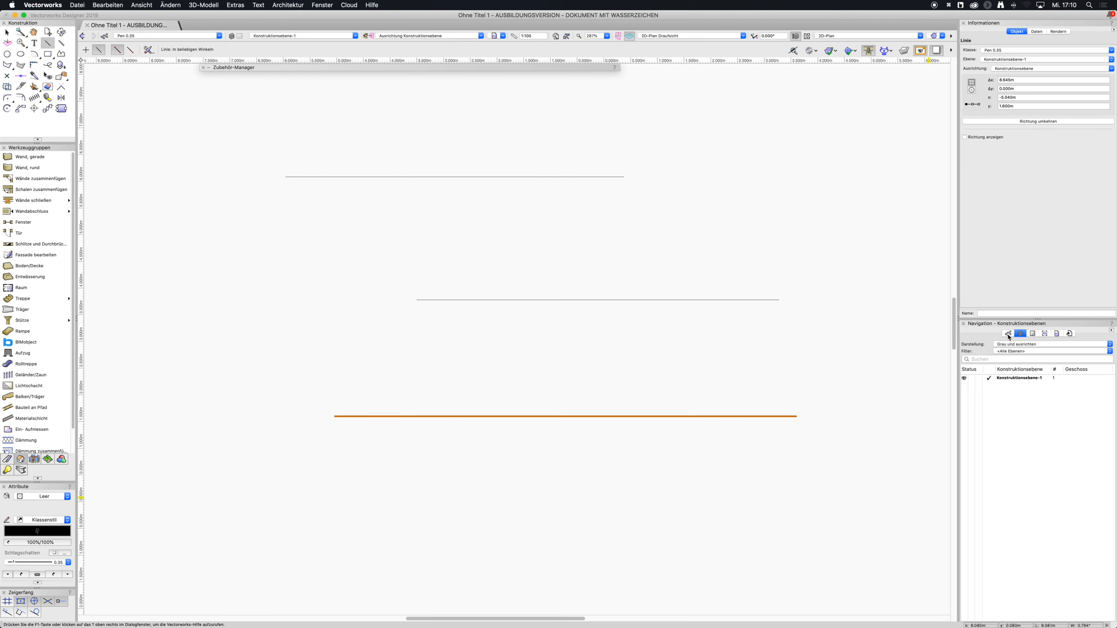
click(1006, 379)
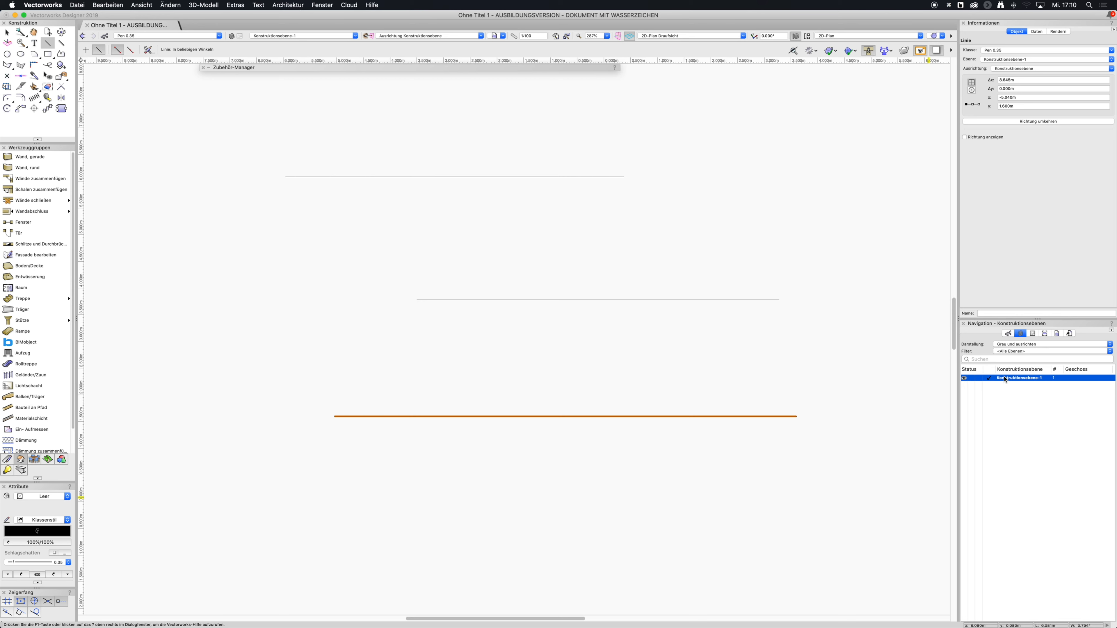
right_click(1029, 414)
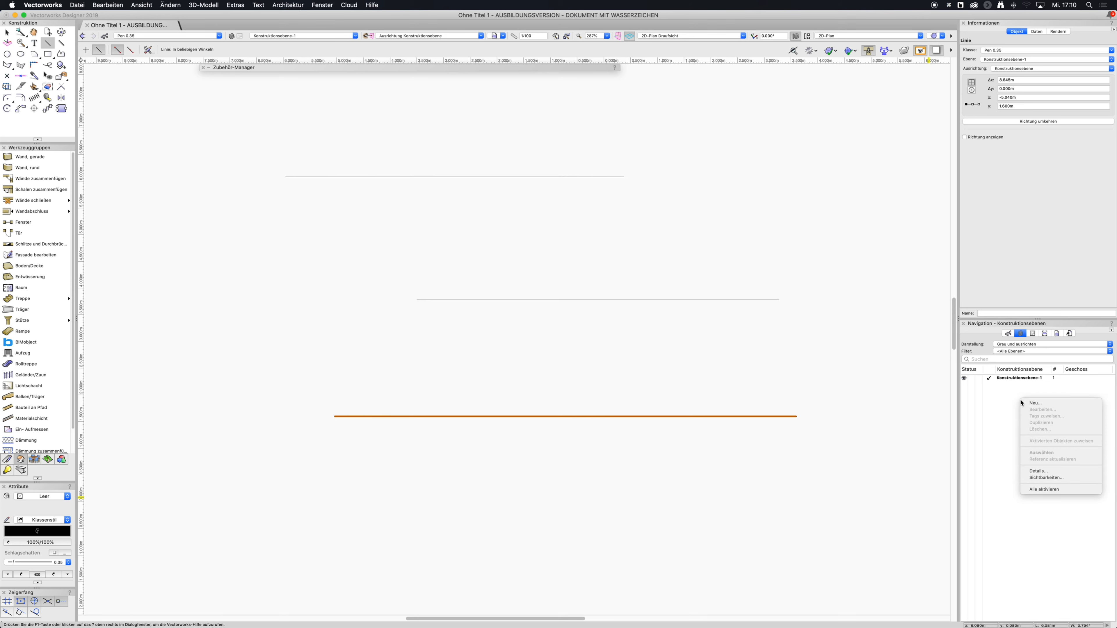
click(1015, 426)
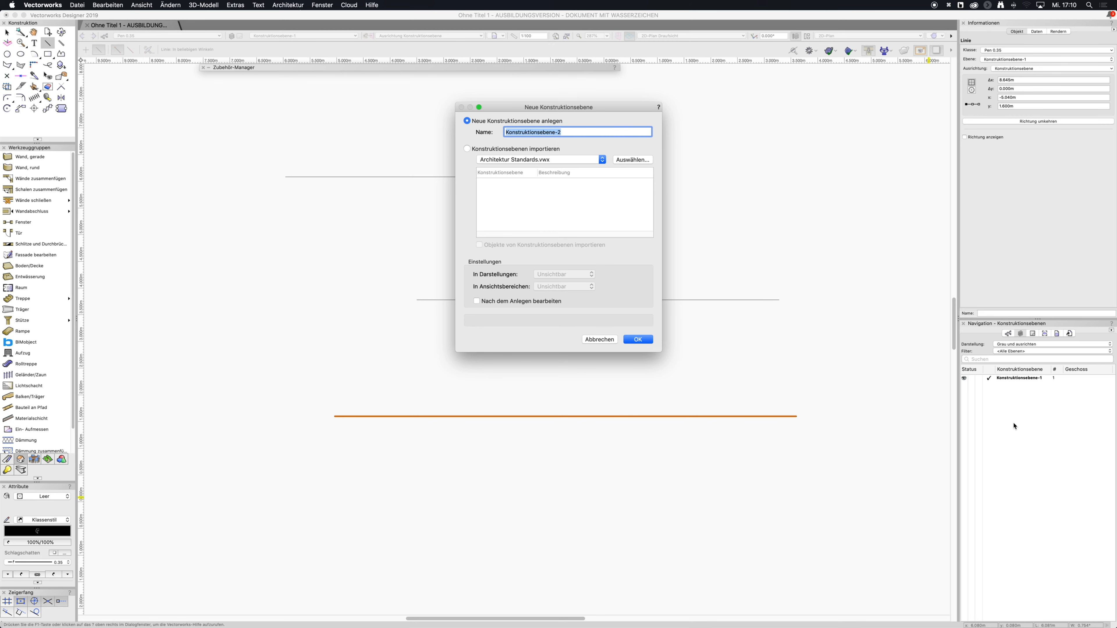
text(00)
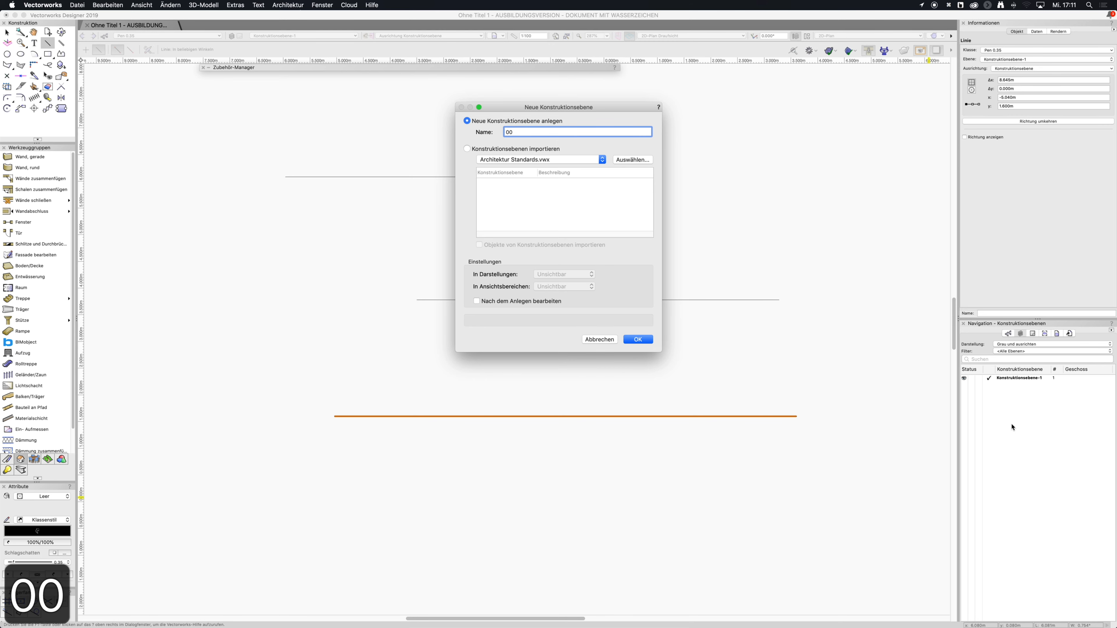
click(639, 340)
Create another design layer named "01".
right_click(1026, 431)
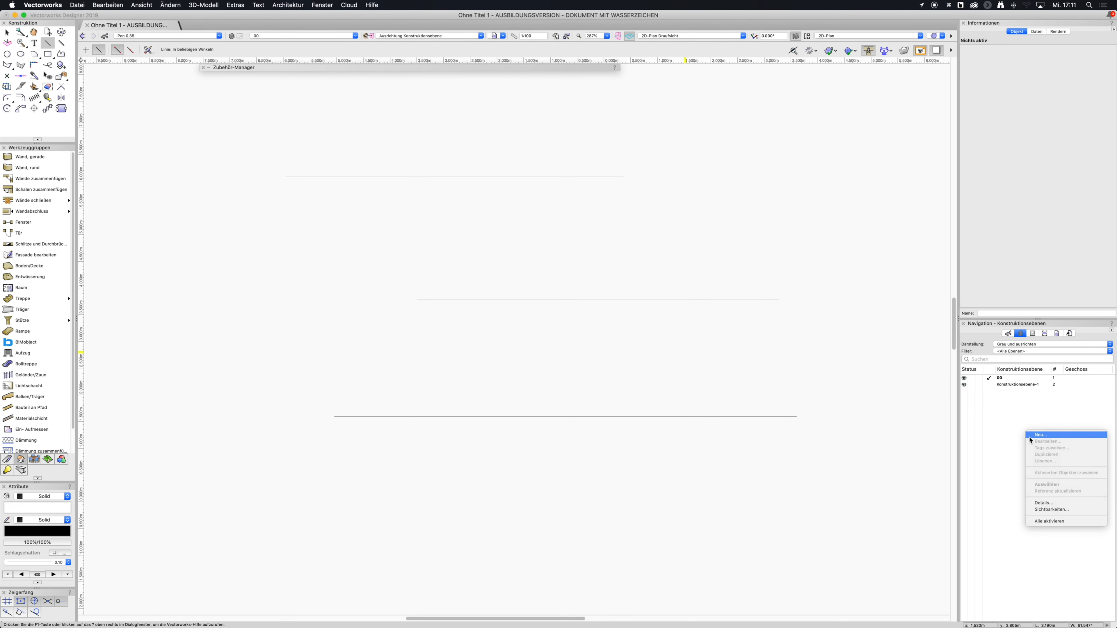
click(1030, 437)
text(01)
key(Return)
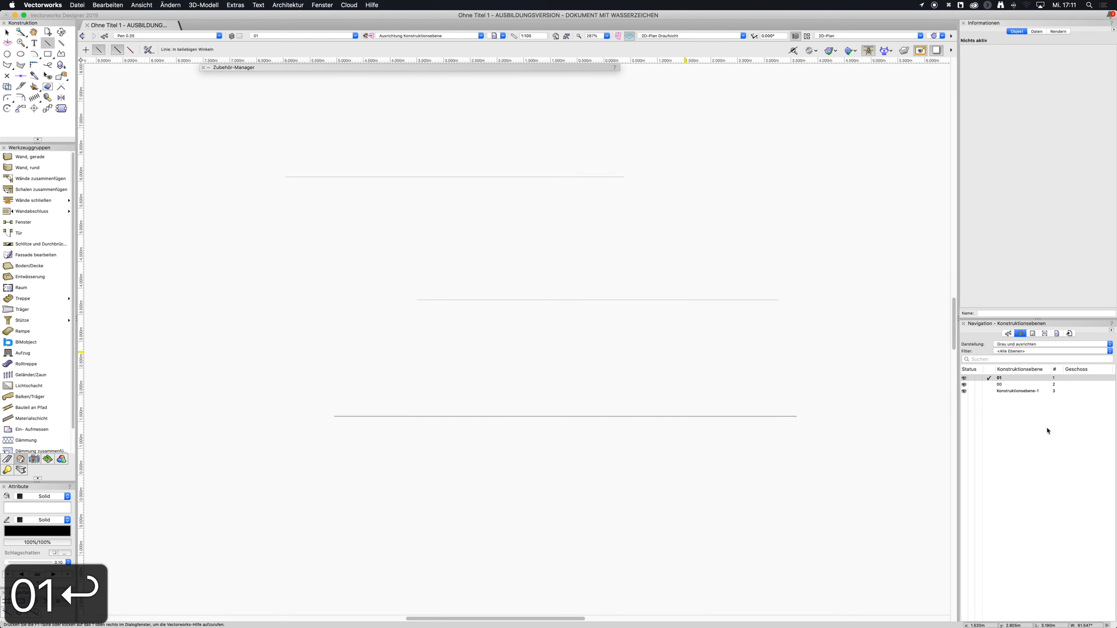
Create a design layer named "Section" for the section drawing.
right_click(1008, 422)
click(1014, 428)
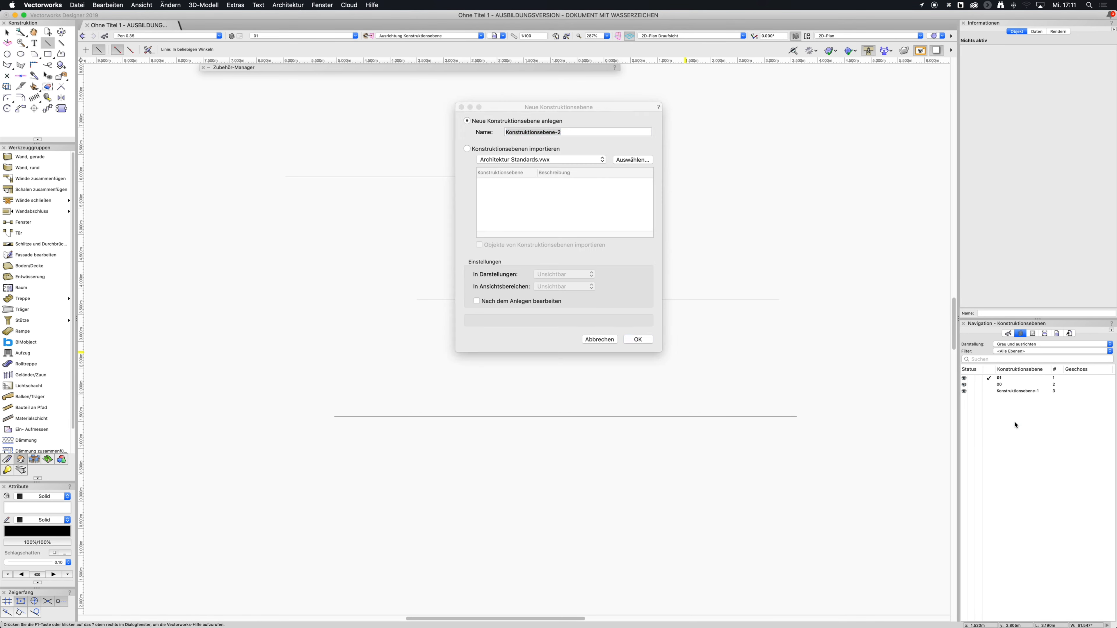
text(Section)
key(super+a)
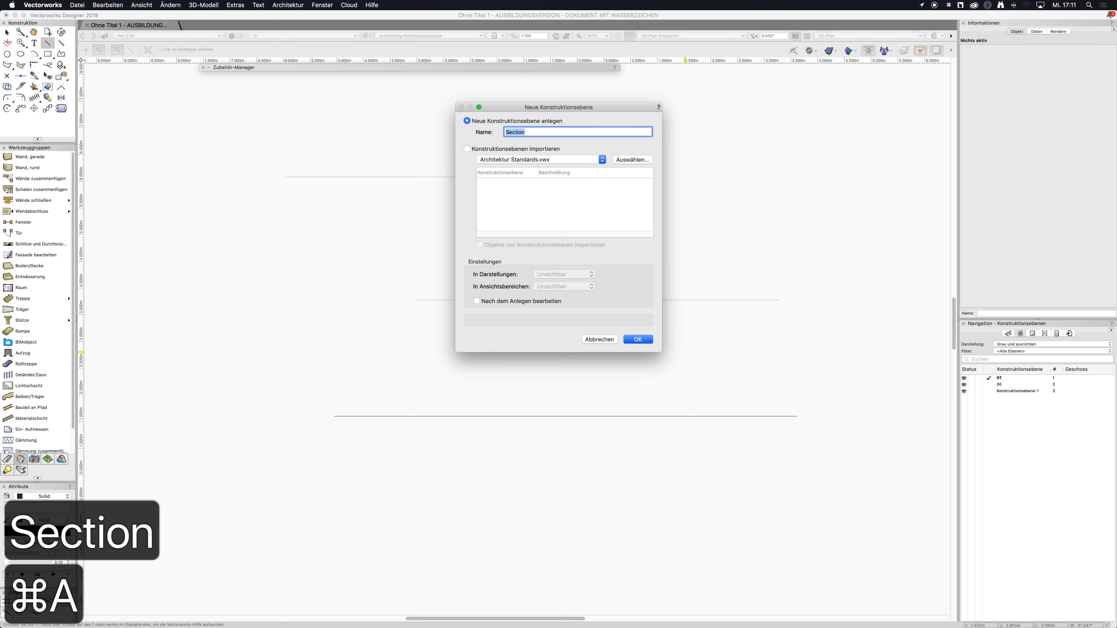
key(Return)
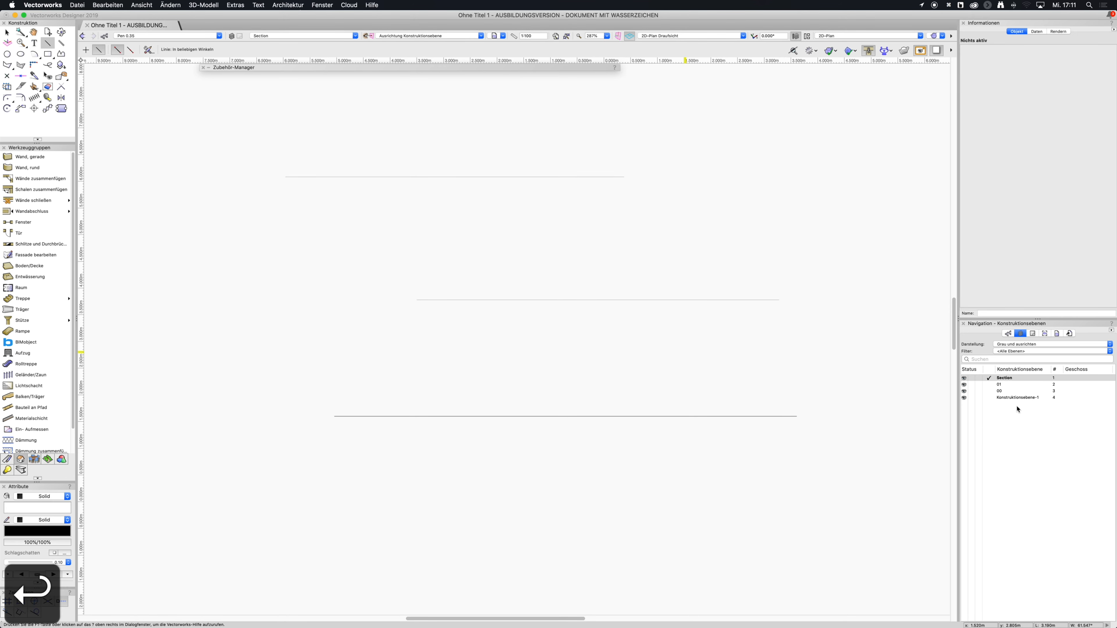
Rename the Section design layer as "Section A - A".
right_click(1011, 378)
click(1016, 389)
key(Right)
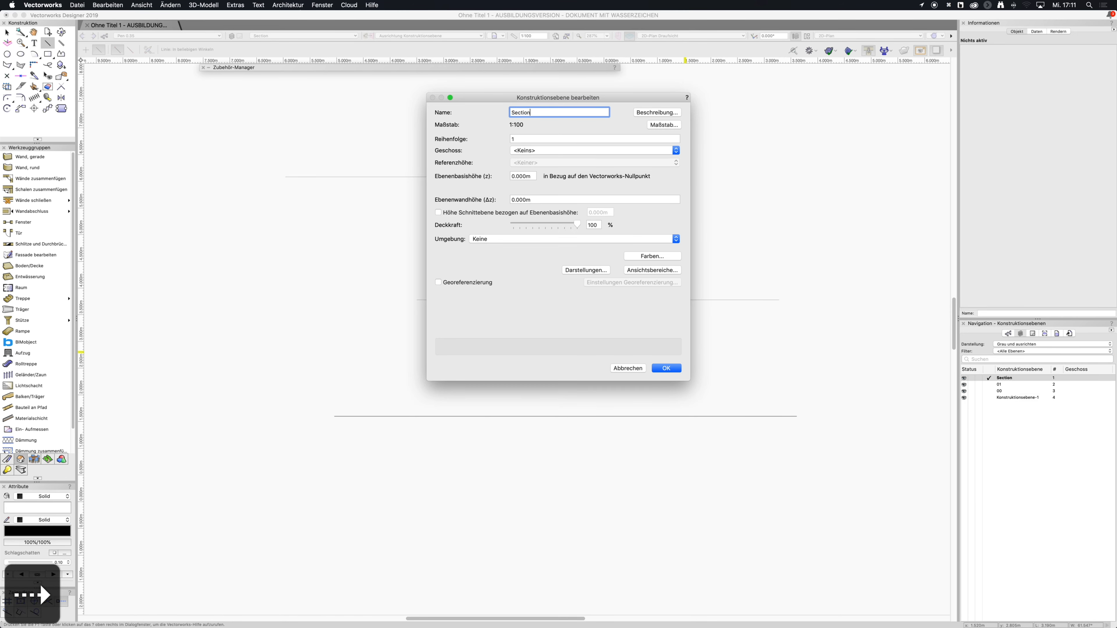
text(A - A)
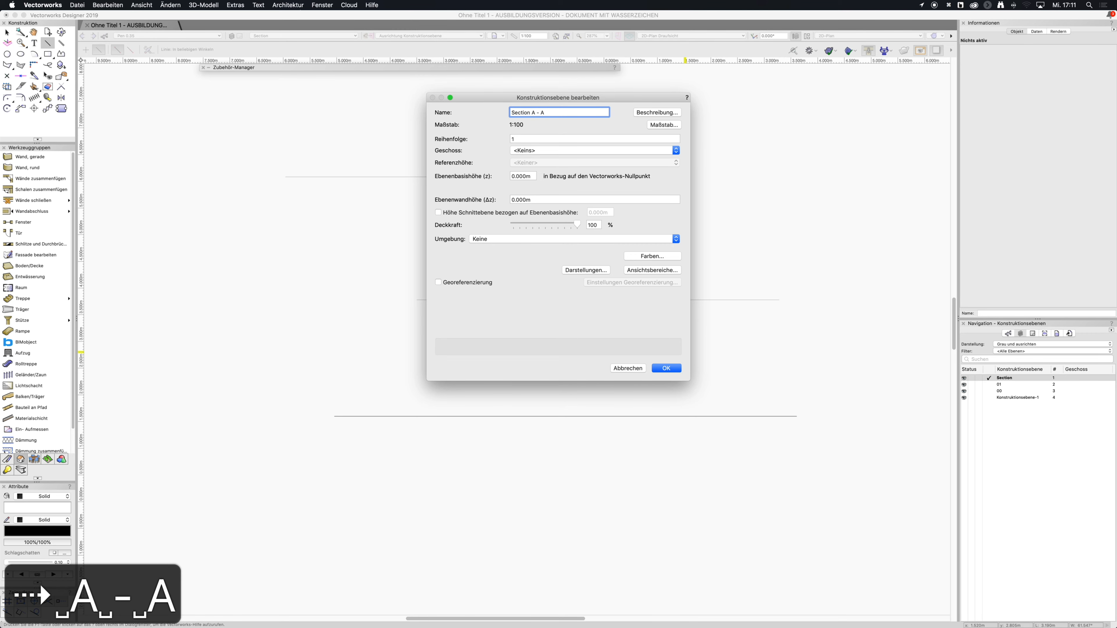
key(Return)
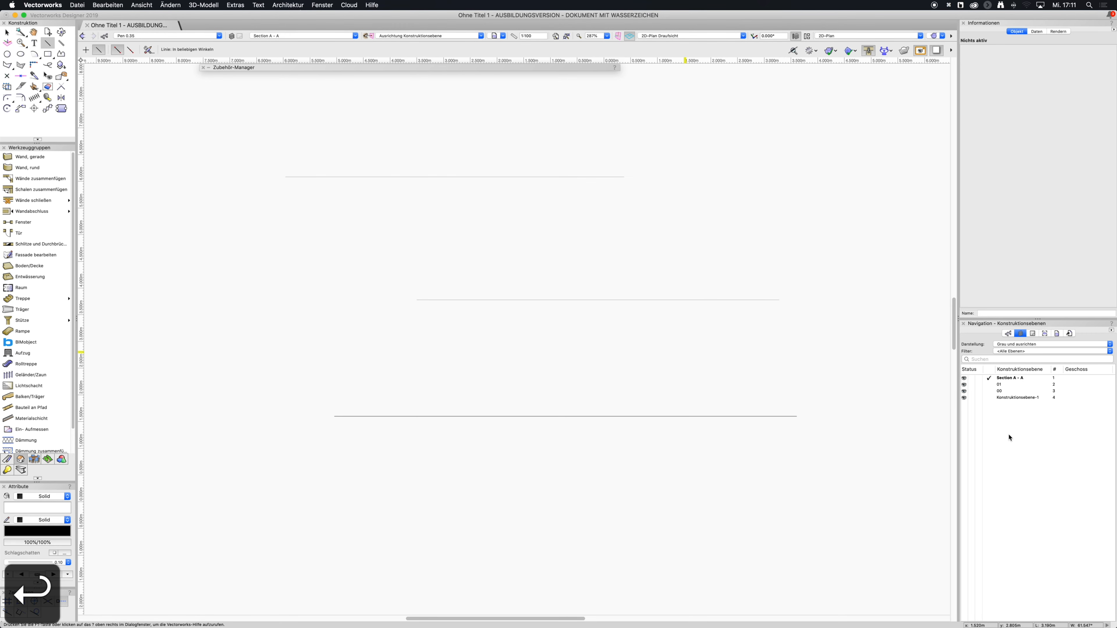
Make design layer 00 active and create a new design layer named "Facade North".
double_click(1003, 391)
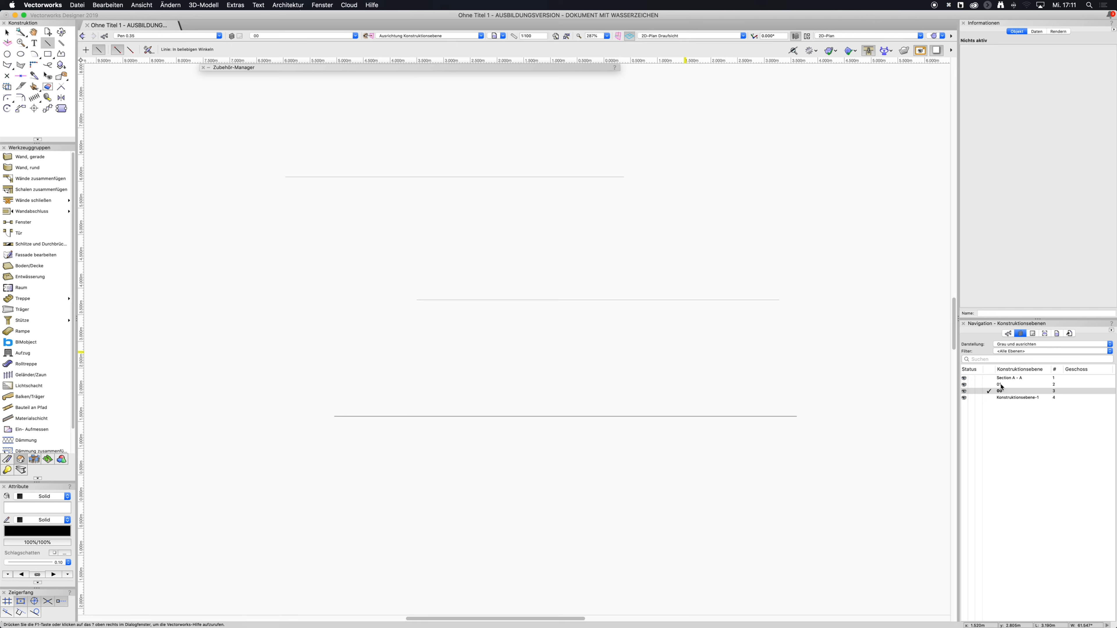
right_click(1002, 425)
click(1012, 437)
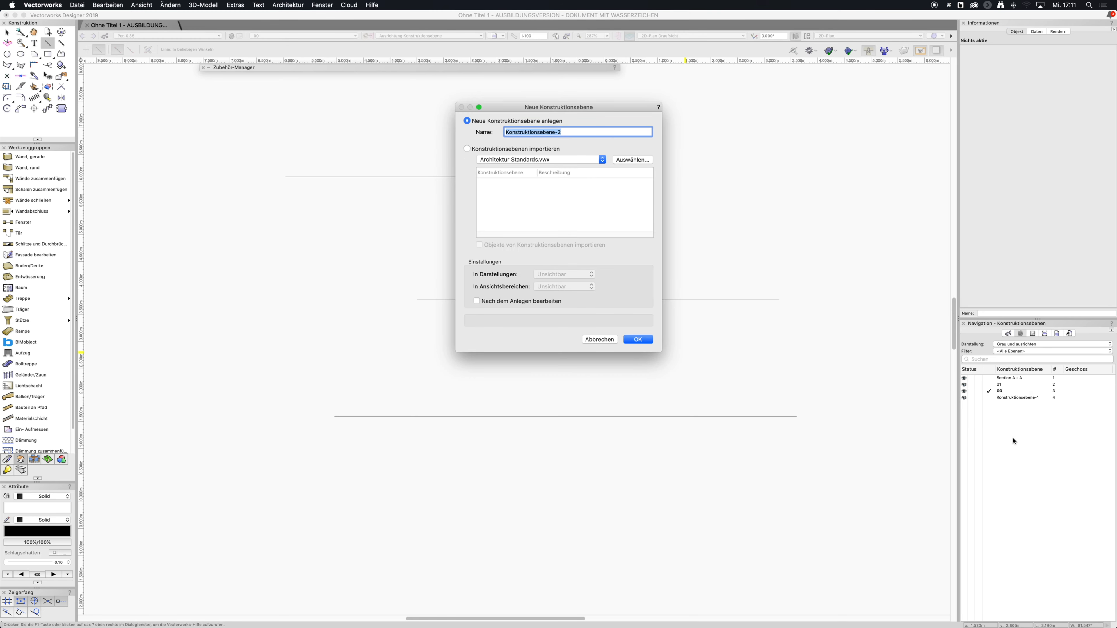
text(face)
key(super+a)
text(Face)
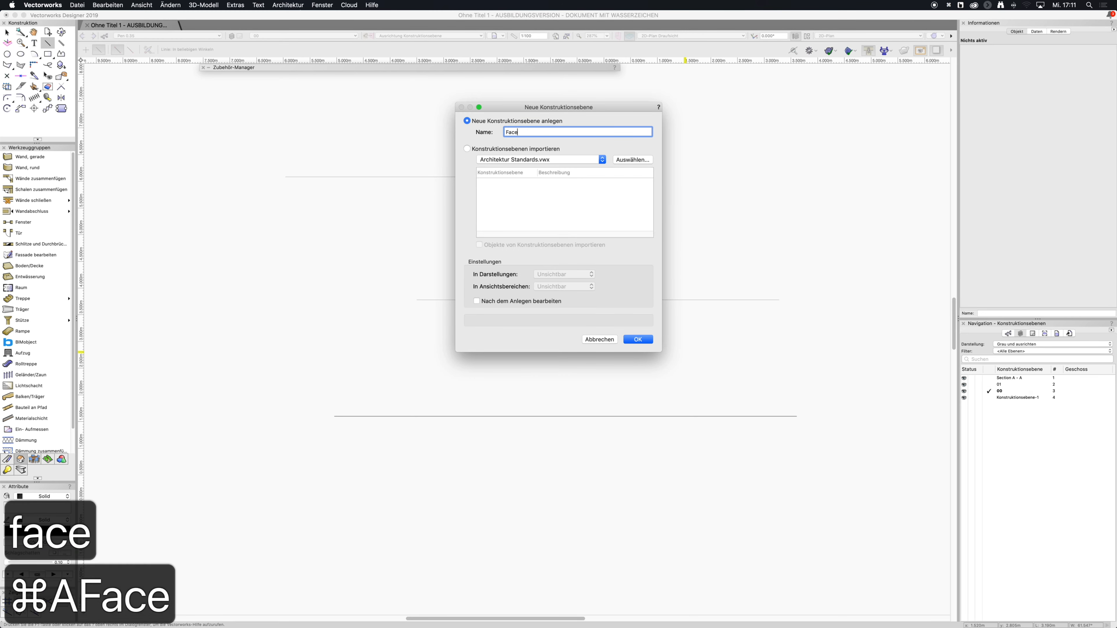
key(BackSpace)
text(ade n)
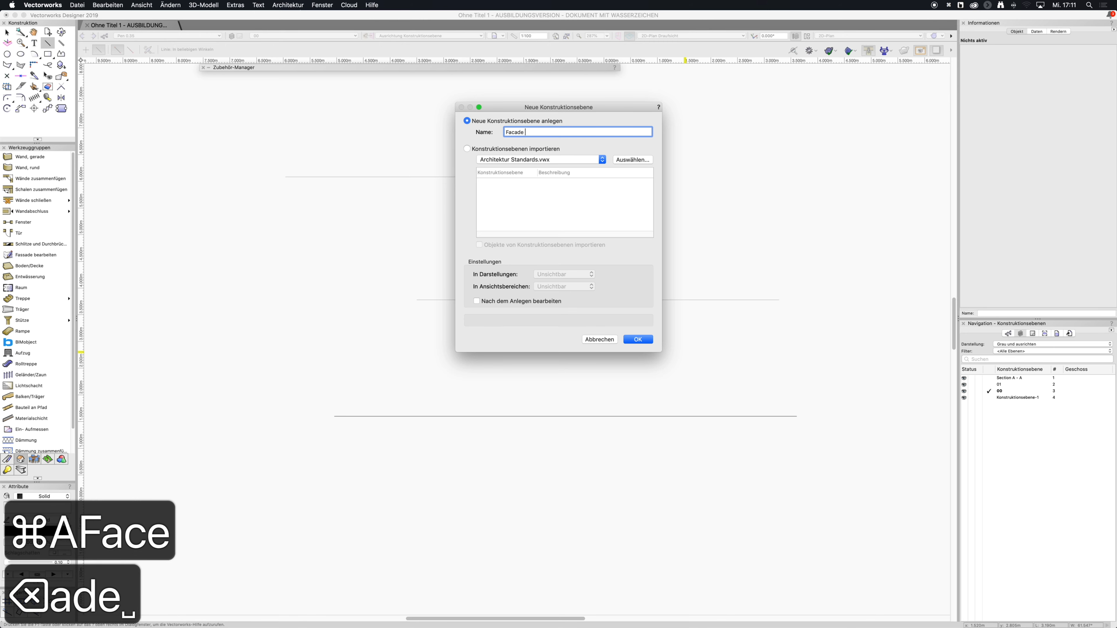
key(BackSpace)
text(North)
key(Return)
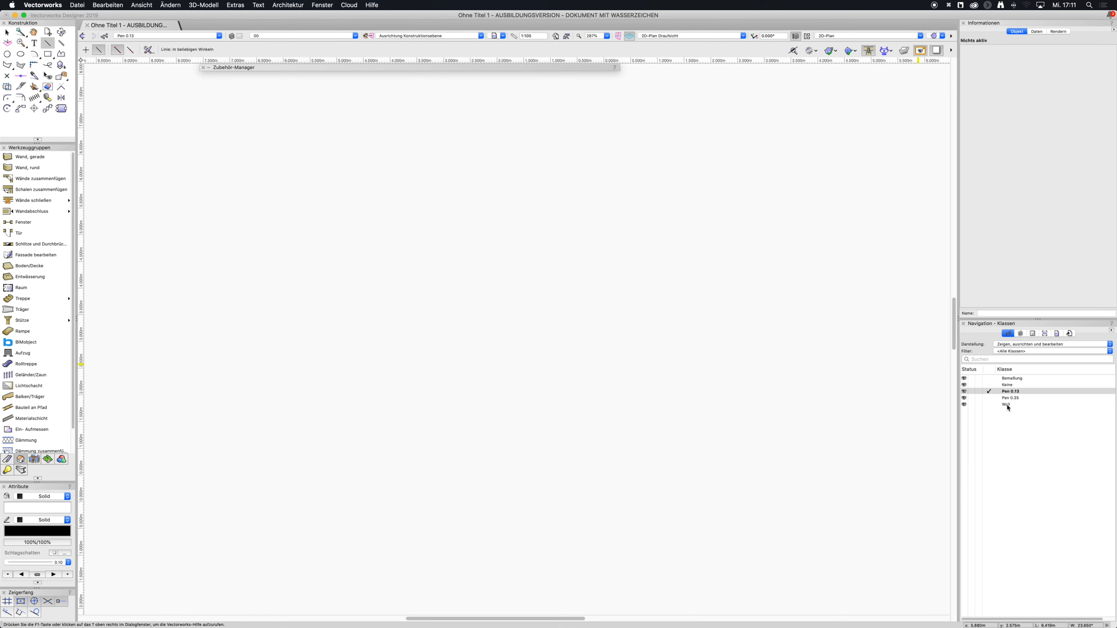
Make Wall the active class and select the Rectangle tool for drawing on layer 00.
double_click(1007, 404)
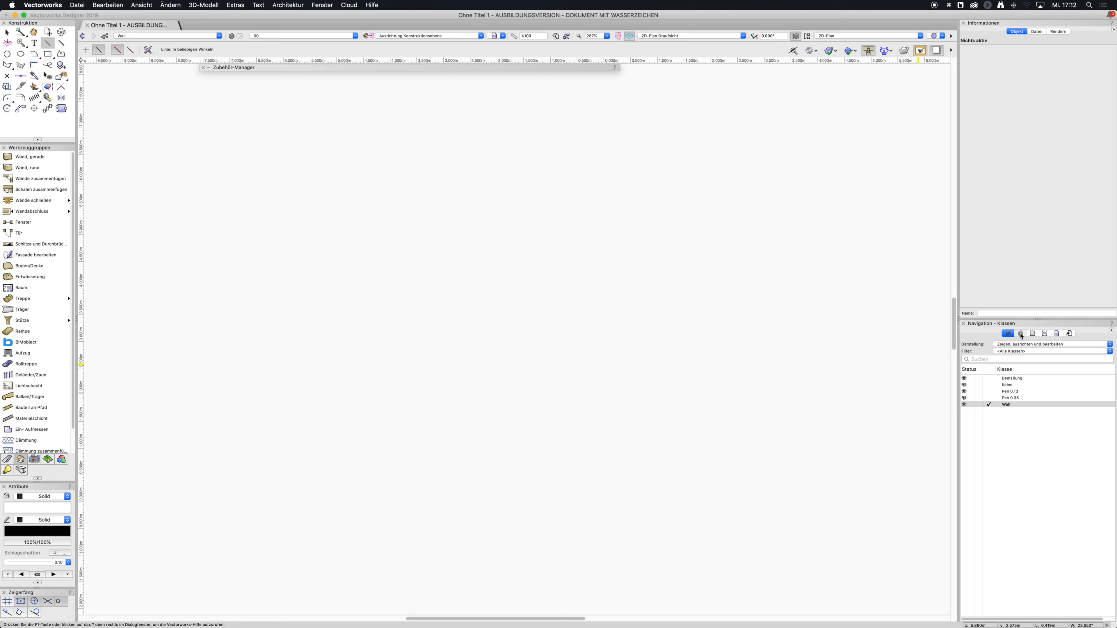
click(1020, 334)
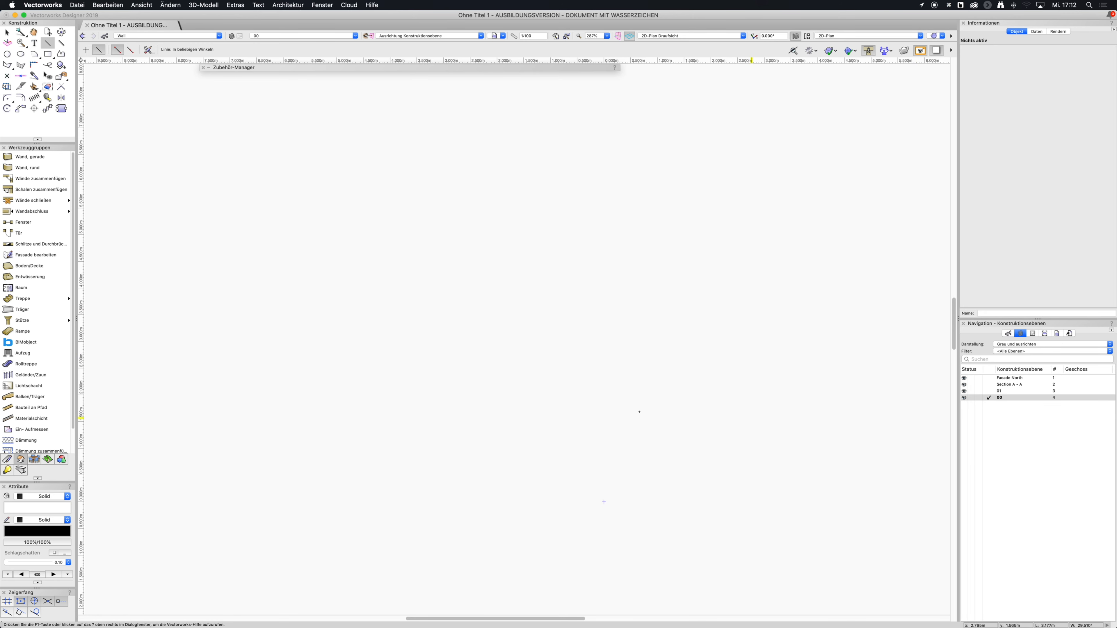
click(1007, 333)
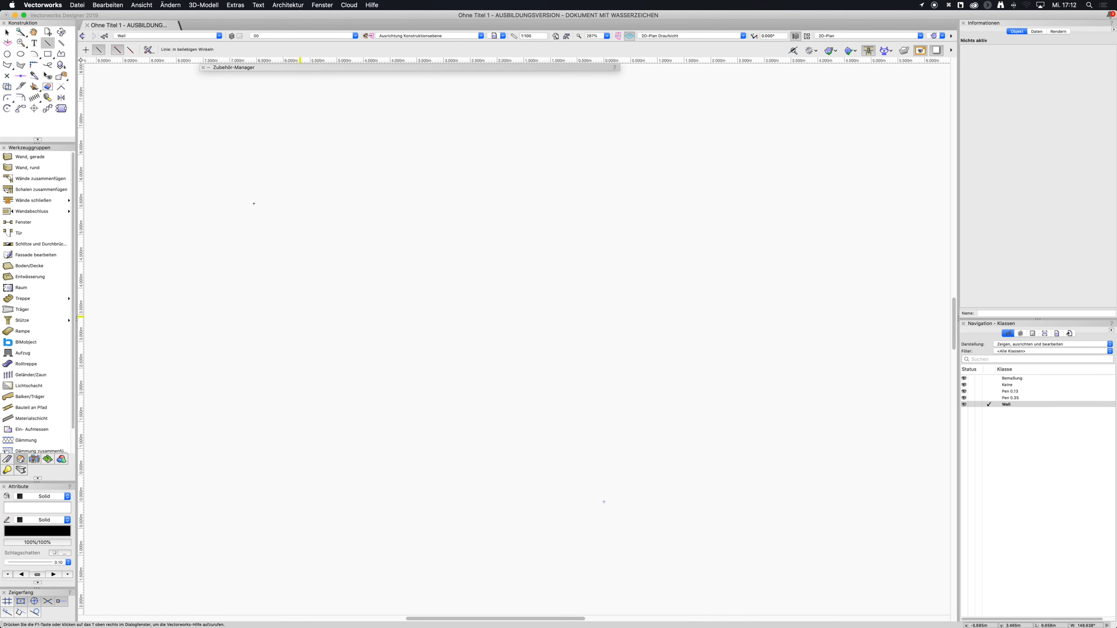
click(49, 54)
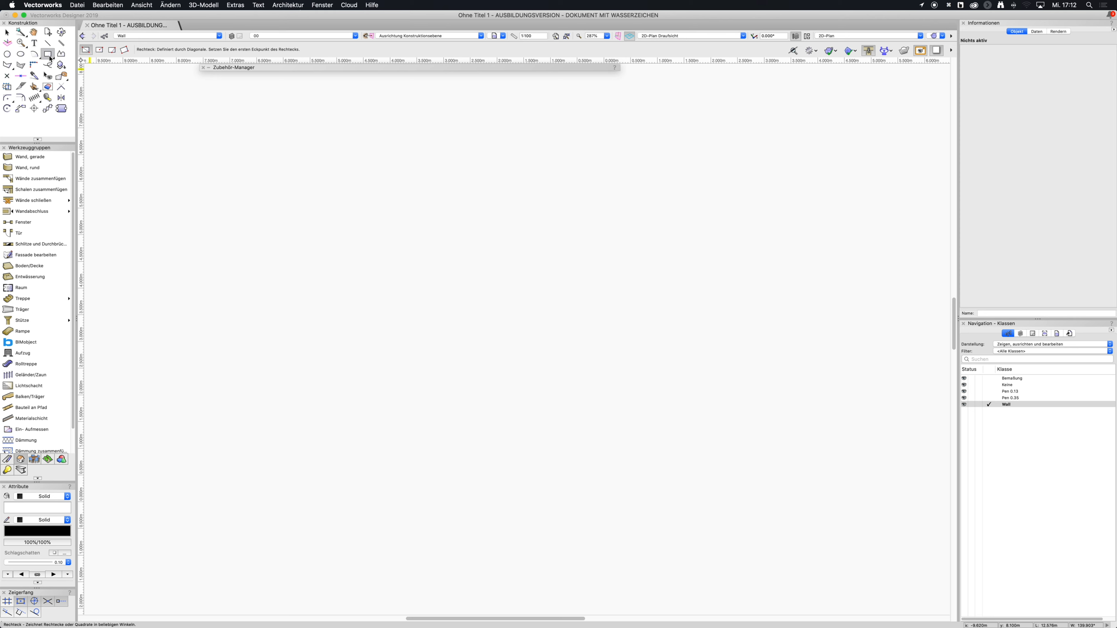
click(398, 321)
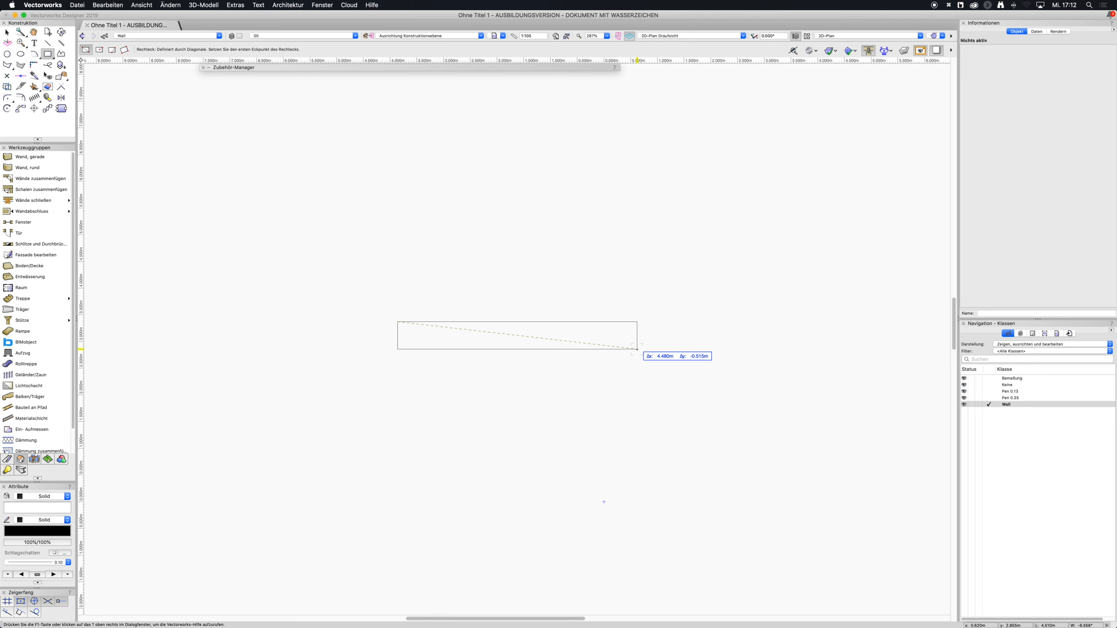
key(Escape)
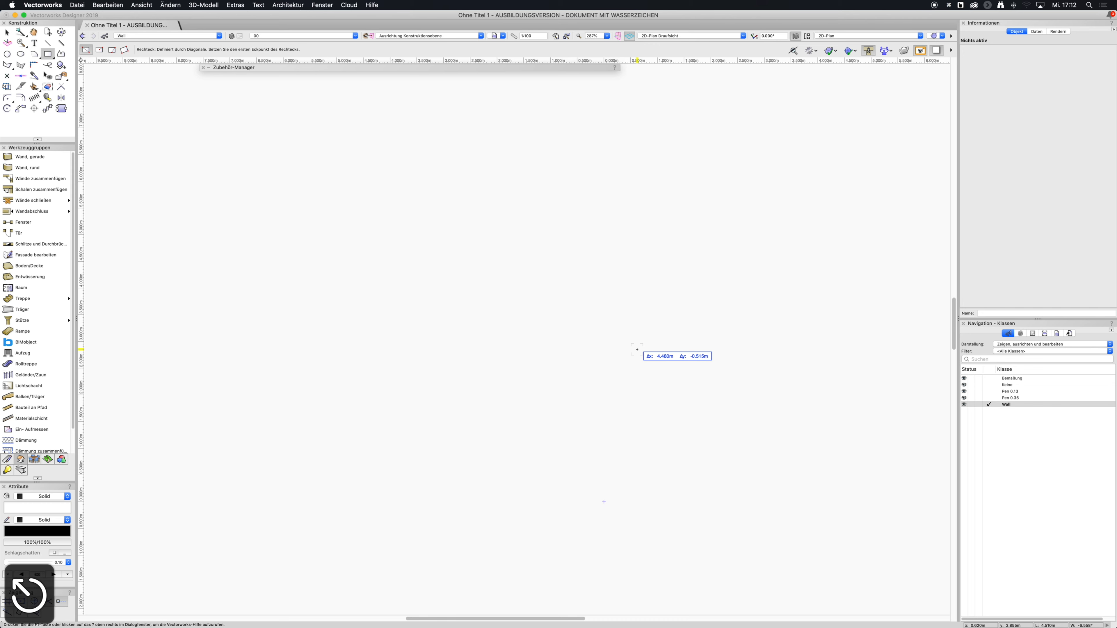
Set the document's length unit to centimetres in the unit settings.
click(77, 5)
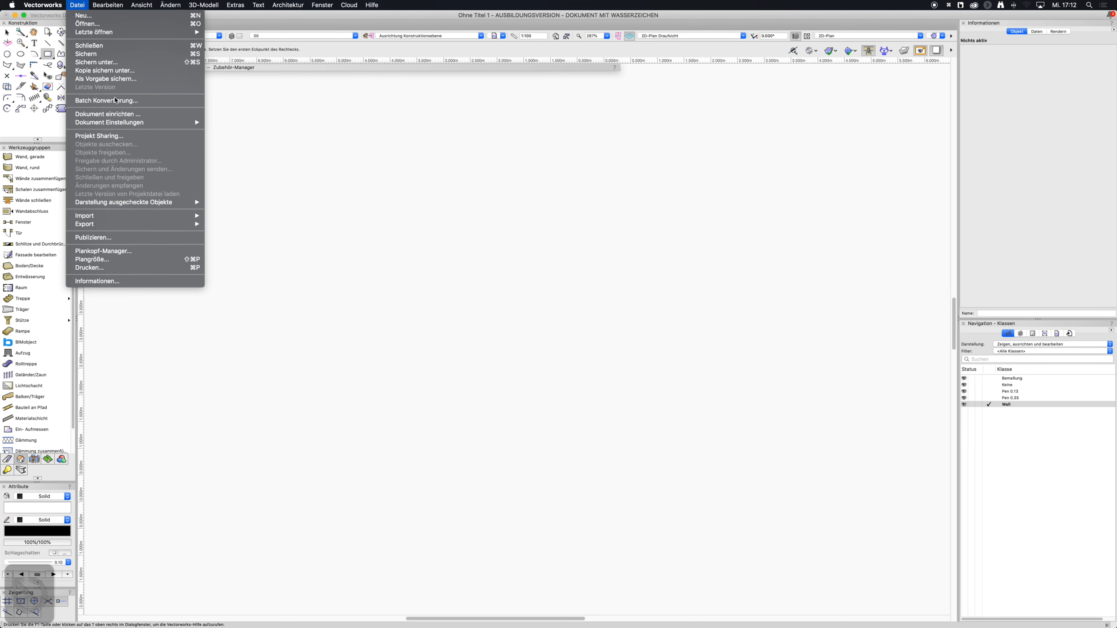
mouse_move(124, 128)
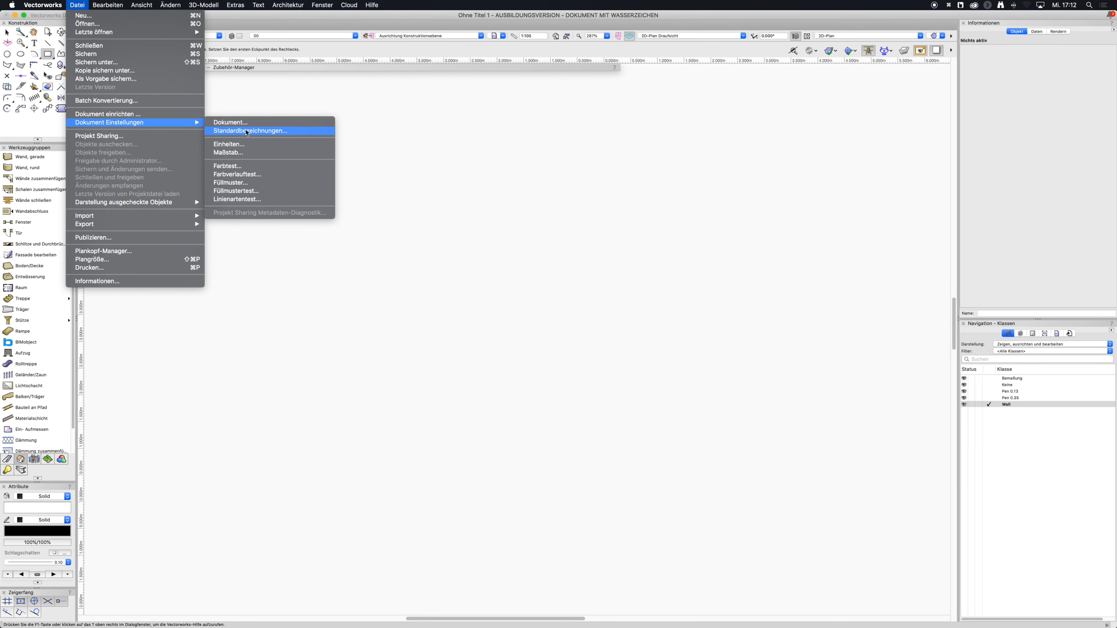
click(227, 147)
mouse_move(187, 123)
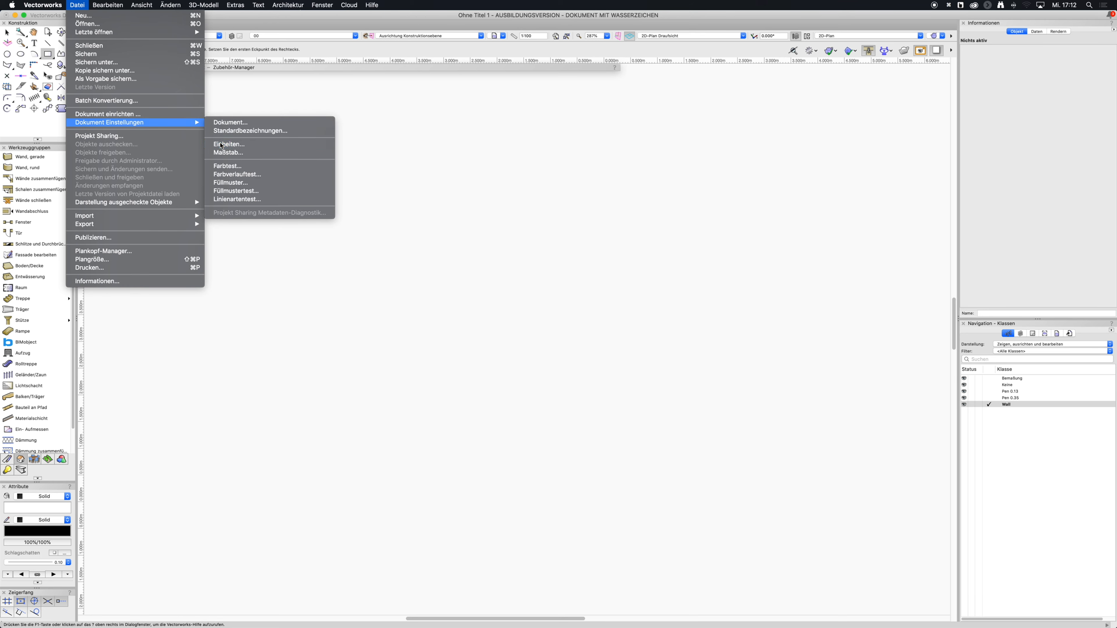
click(237, 146)
click(501, 138)
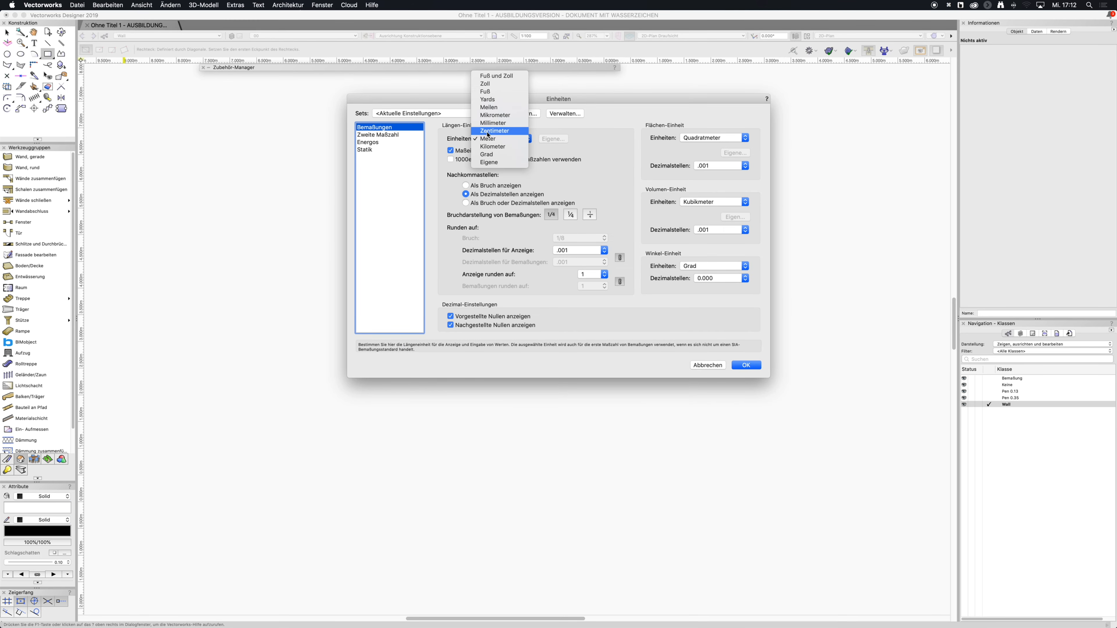
click(492, 132)
click(458, 152)
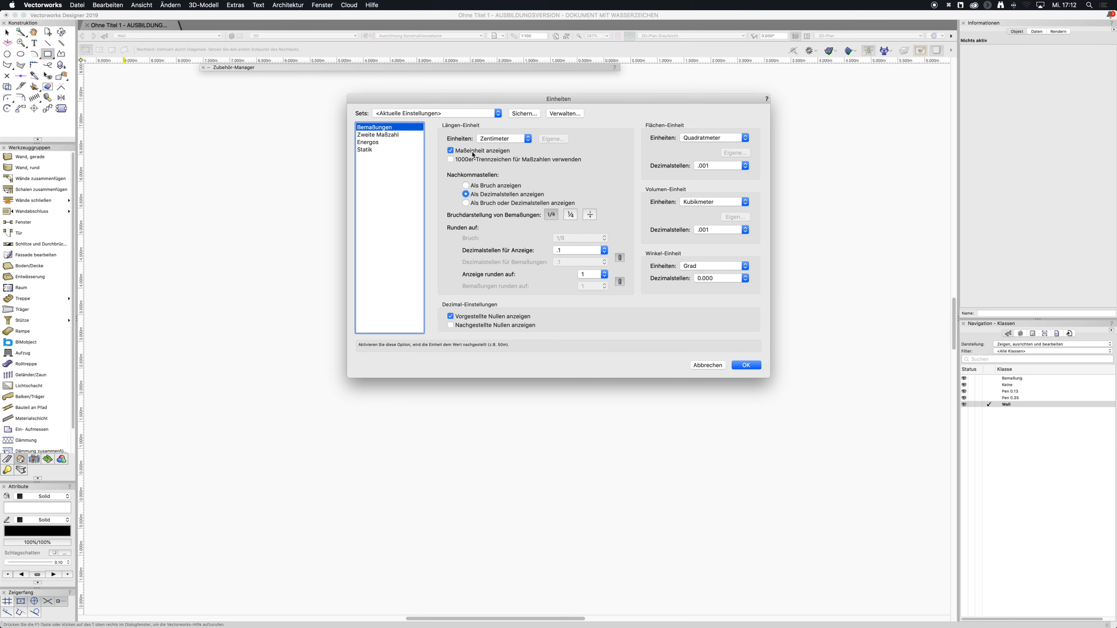
click(747, 365)
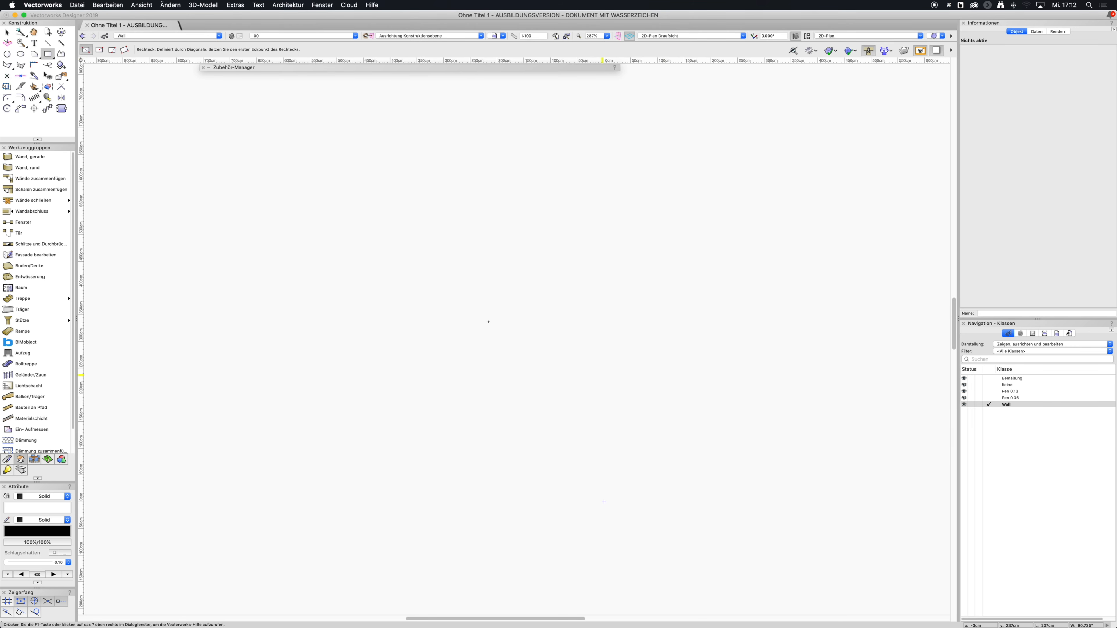
Draw a wall rectangle 300 cm long and 18 cm thick in the upper part of the drawing area.
click(276, 219)
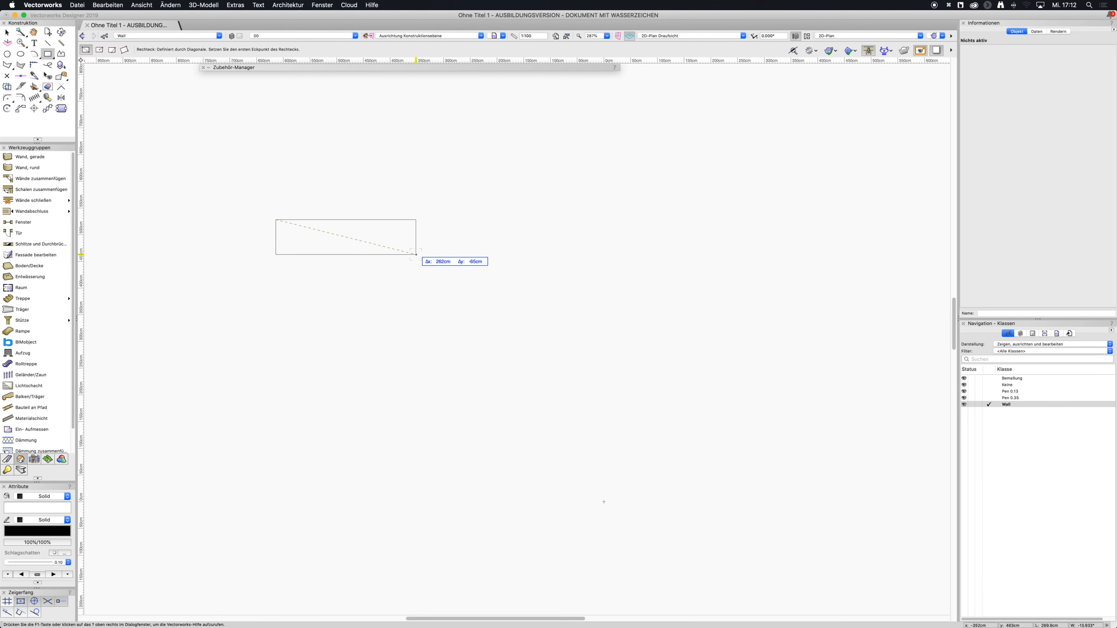
key(Tab)
text(300)
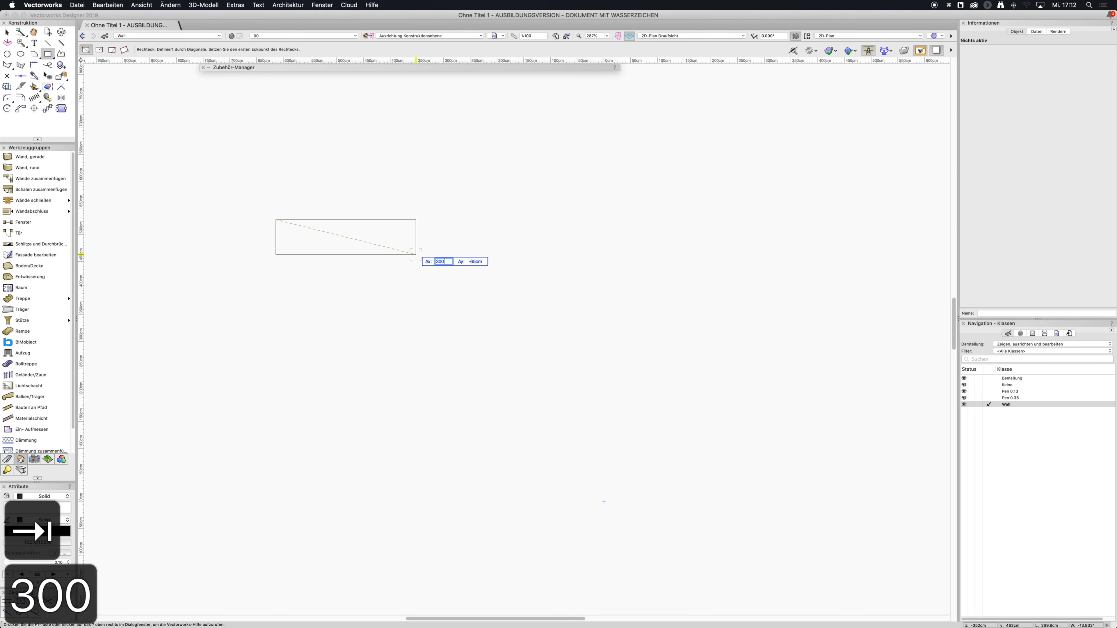
key(Tab)
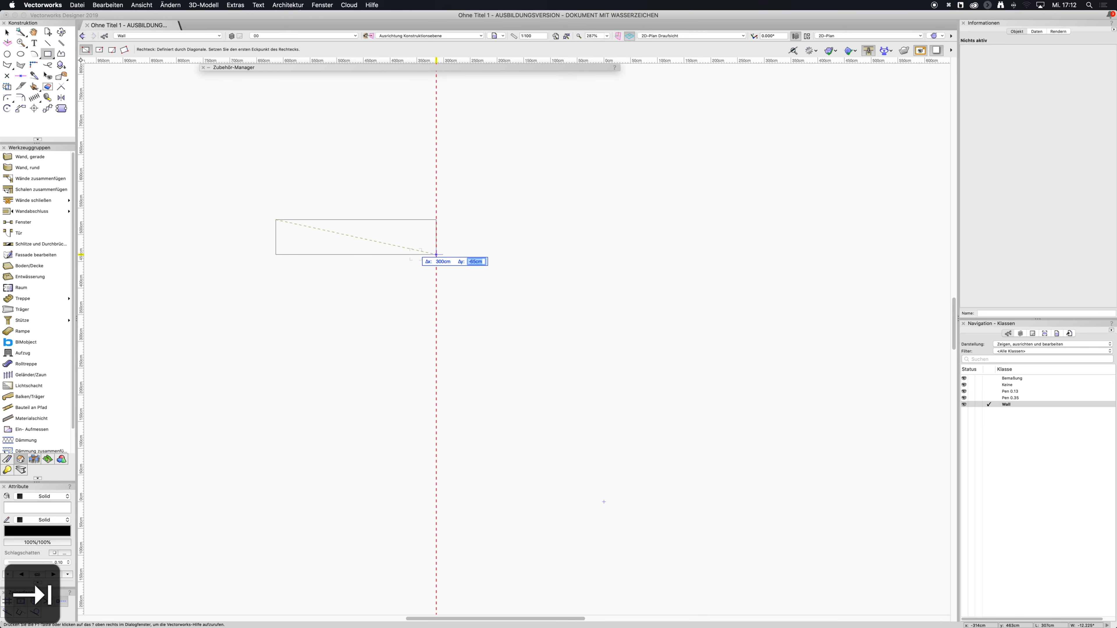
text(18)
key(Return)
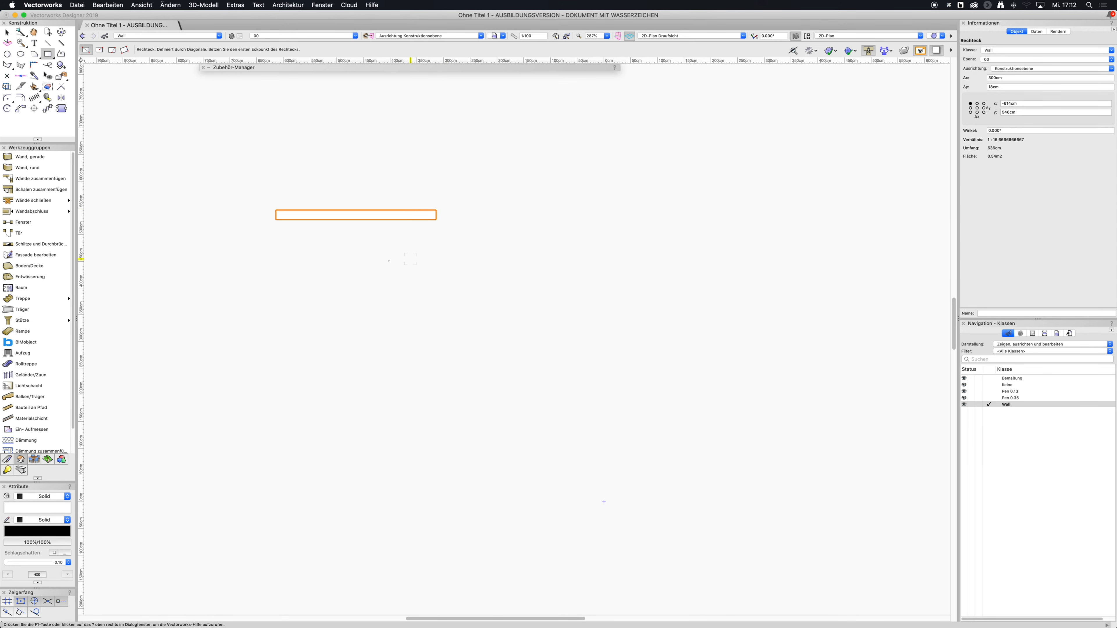
click(378, 262)
key(Tab)
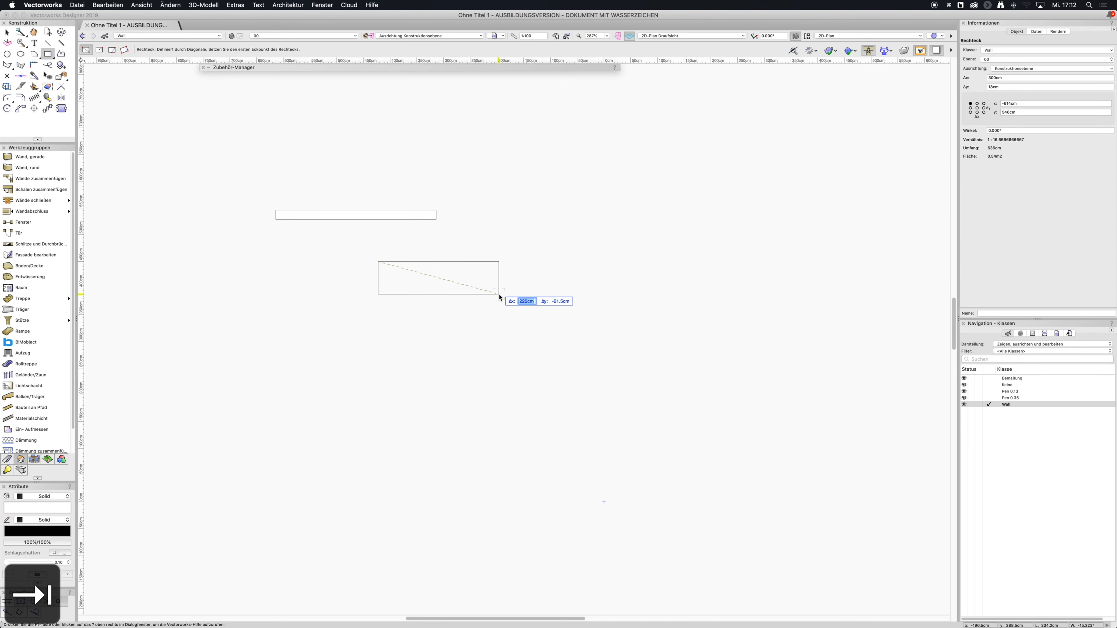
key(Escape)
key(Escape)
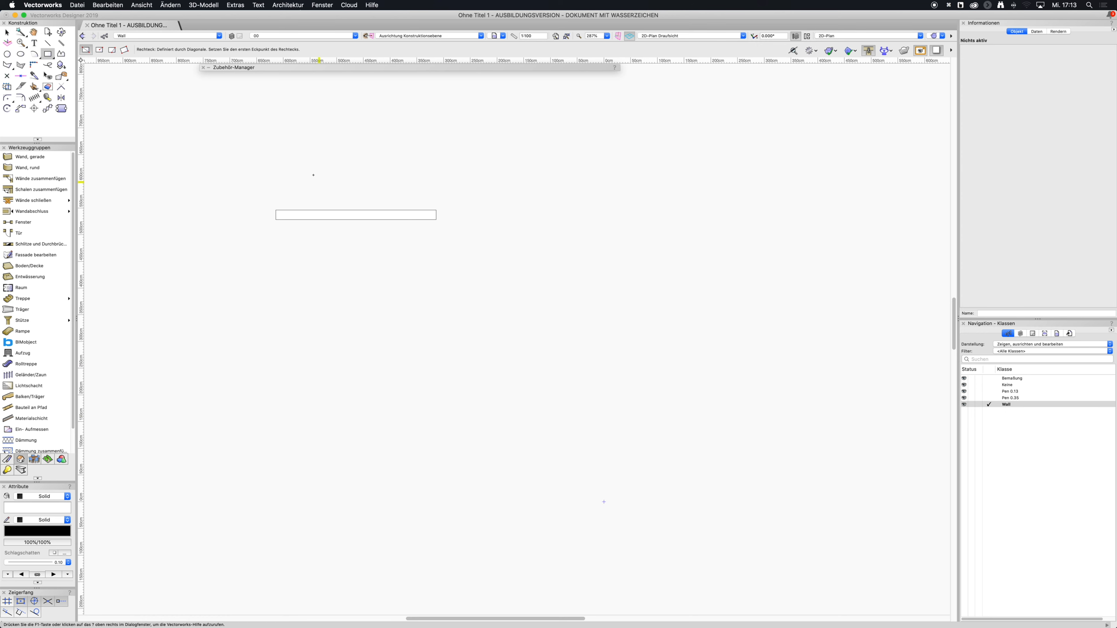
Select the wall rectangle and give it a solid green fill colour.
key(x)
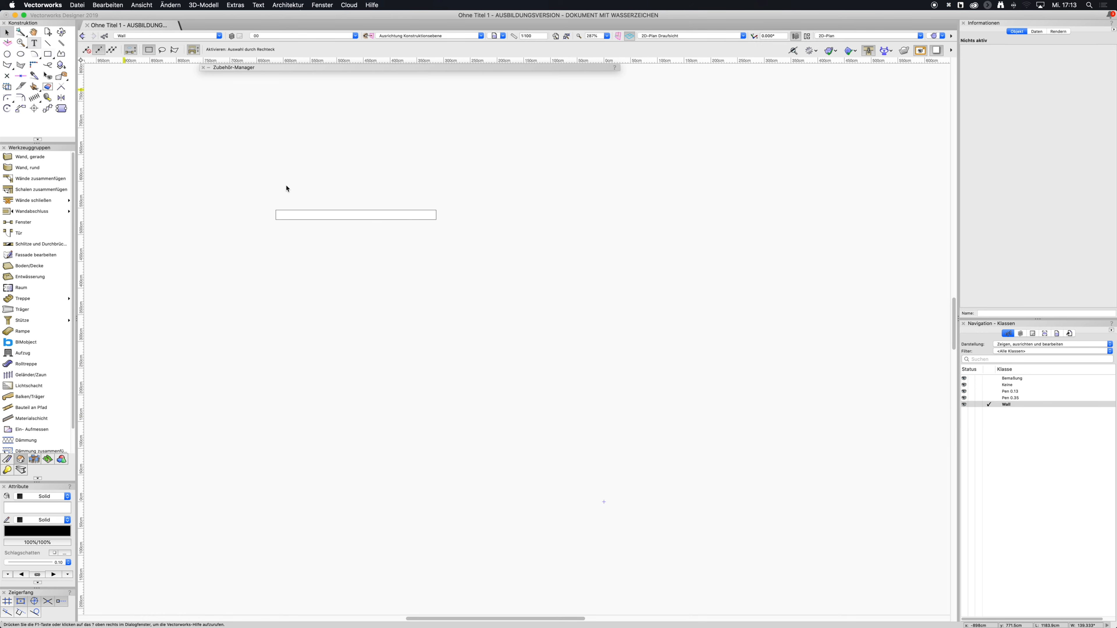
click(358, 219)
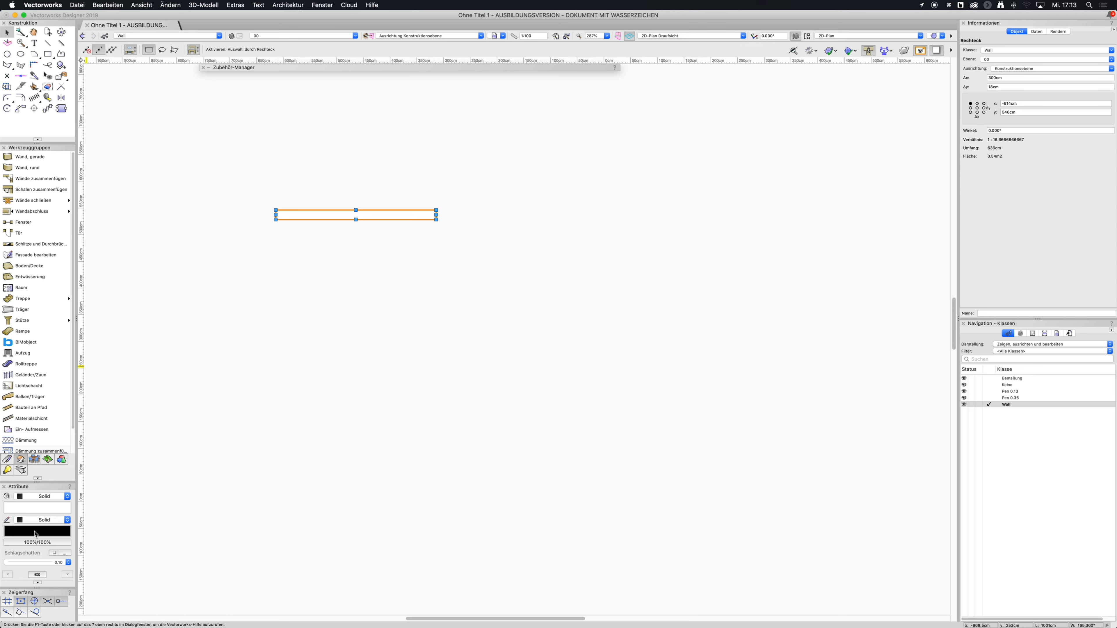
click(35, 505)
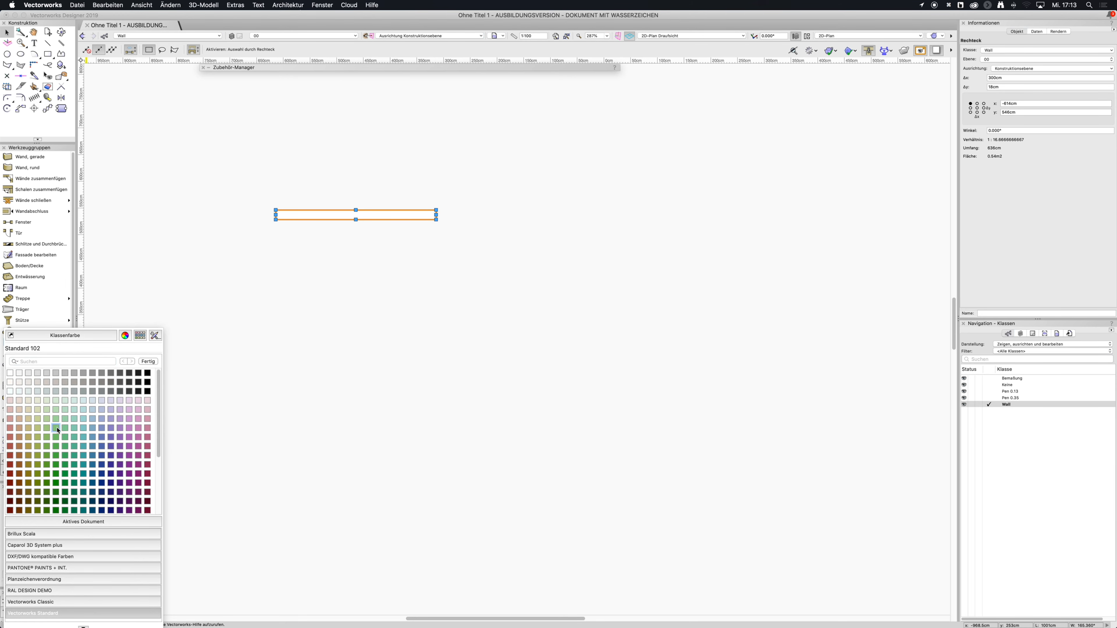
click(63, 428)
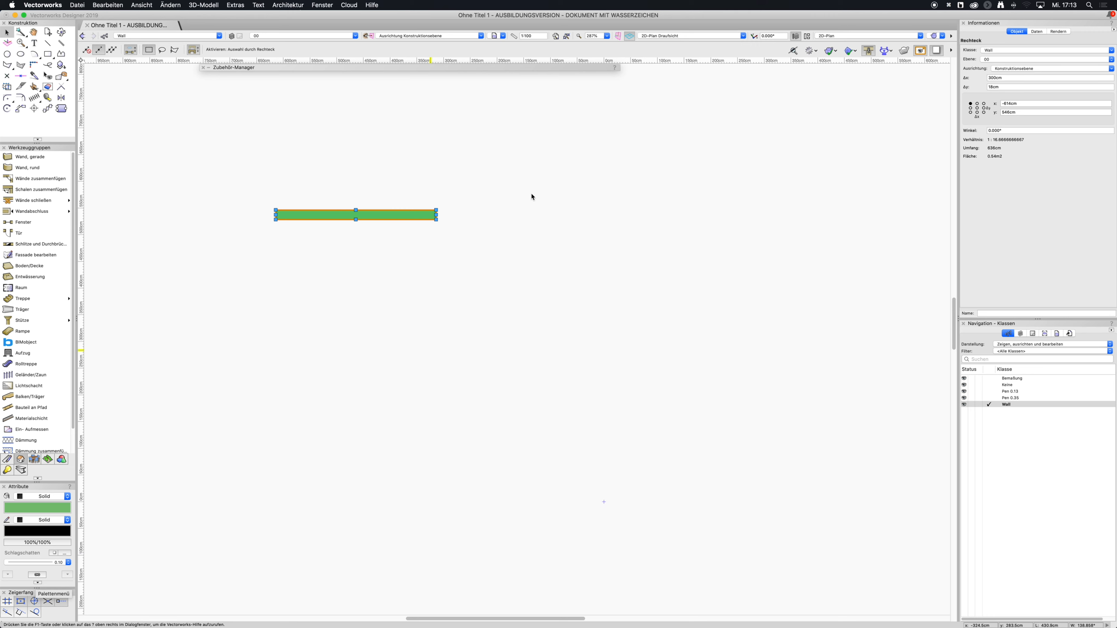
Assign the Wall class styles to the selected wall rectangle's attributes and deselect it.
click(1010, 405)
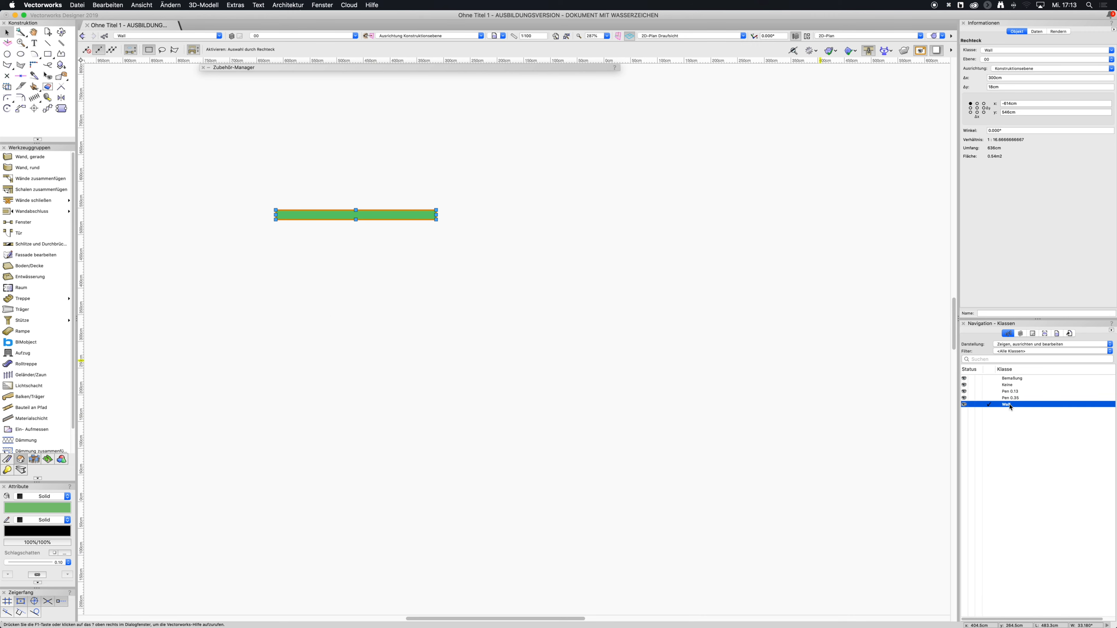
click(38, 583)
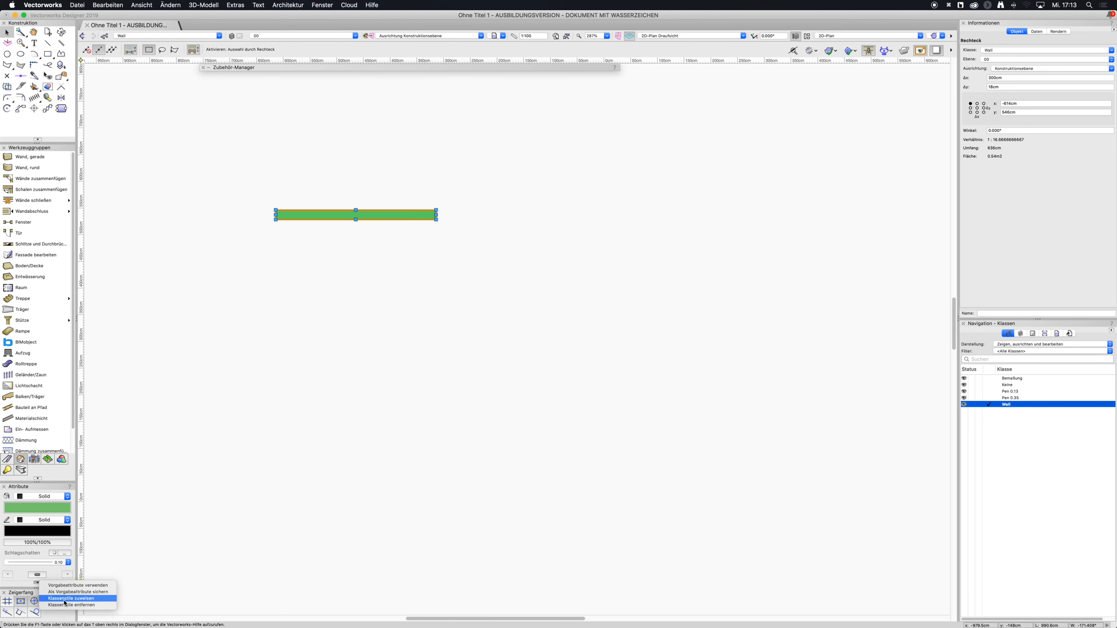
click(82, 599)
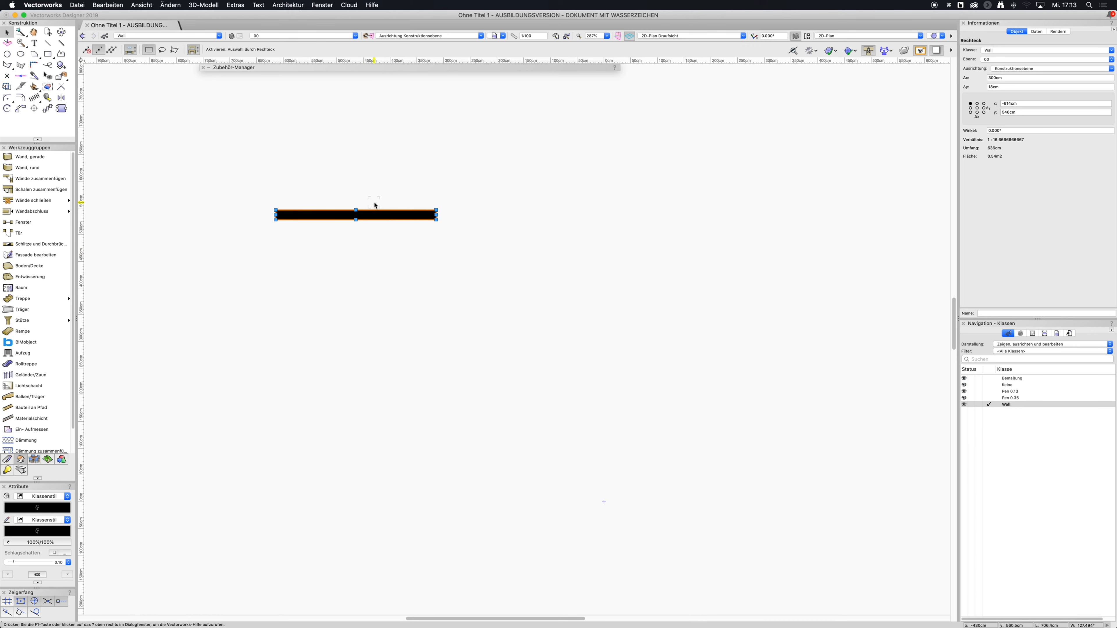
click(470, 314)
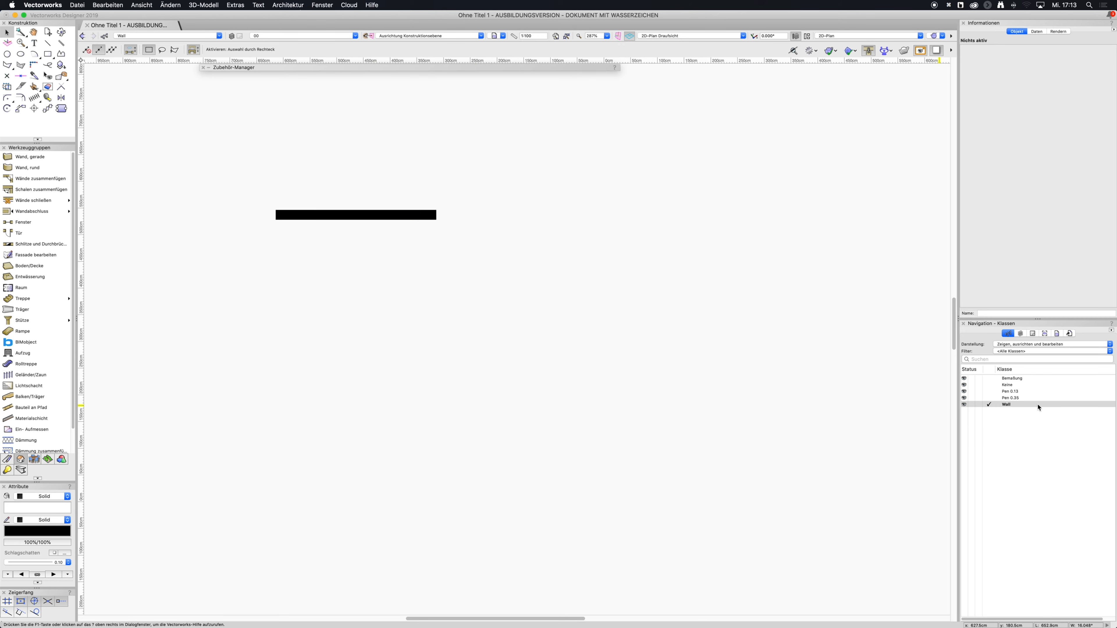
Edit the Wall class and change its solid fill colour to a light grey-green.
right_click(1010, 405)
click(1031, 412)
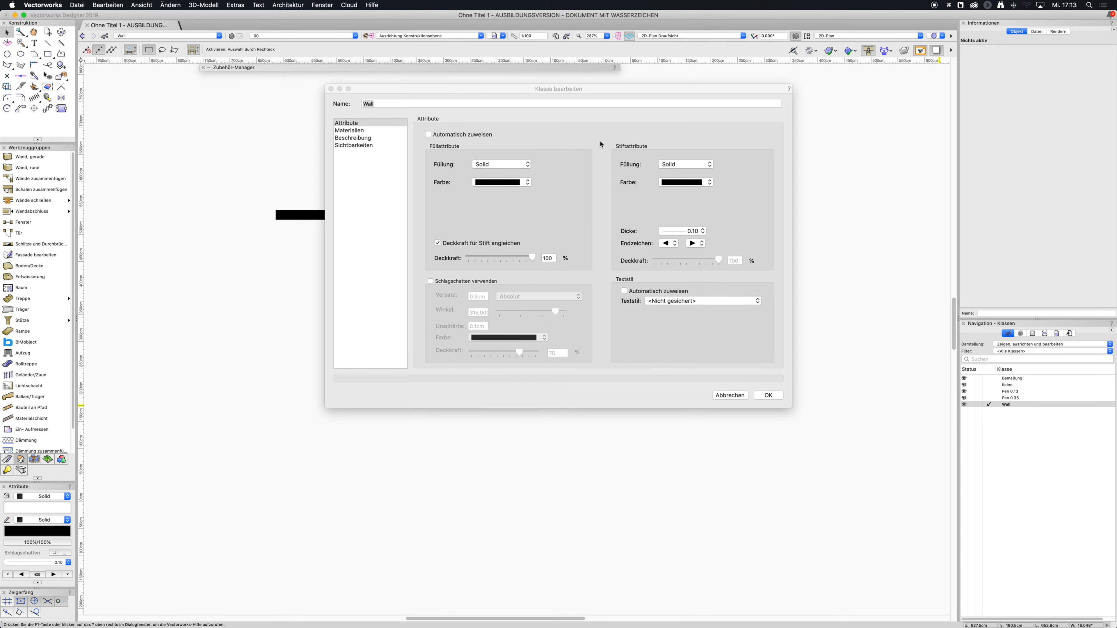
click(520, 183)
click(516, 249)
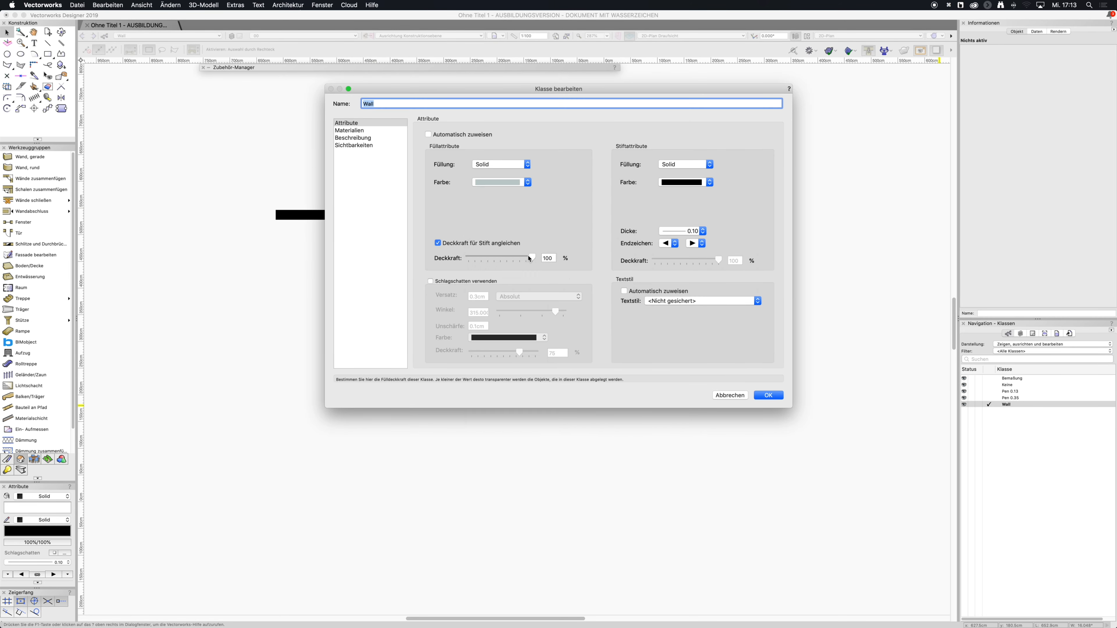
click(769, 396)
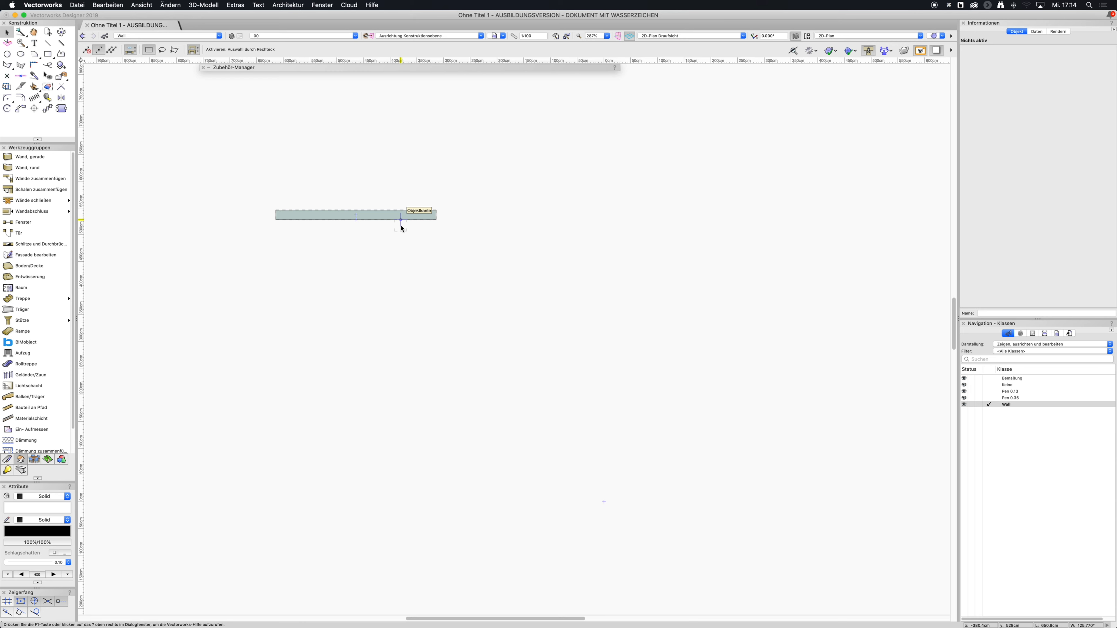
Place one duplicate of the wall rectangle below and to the right of the original.
click(331, 217)
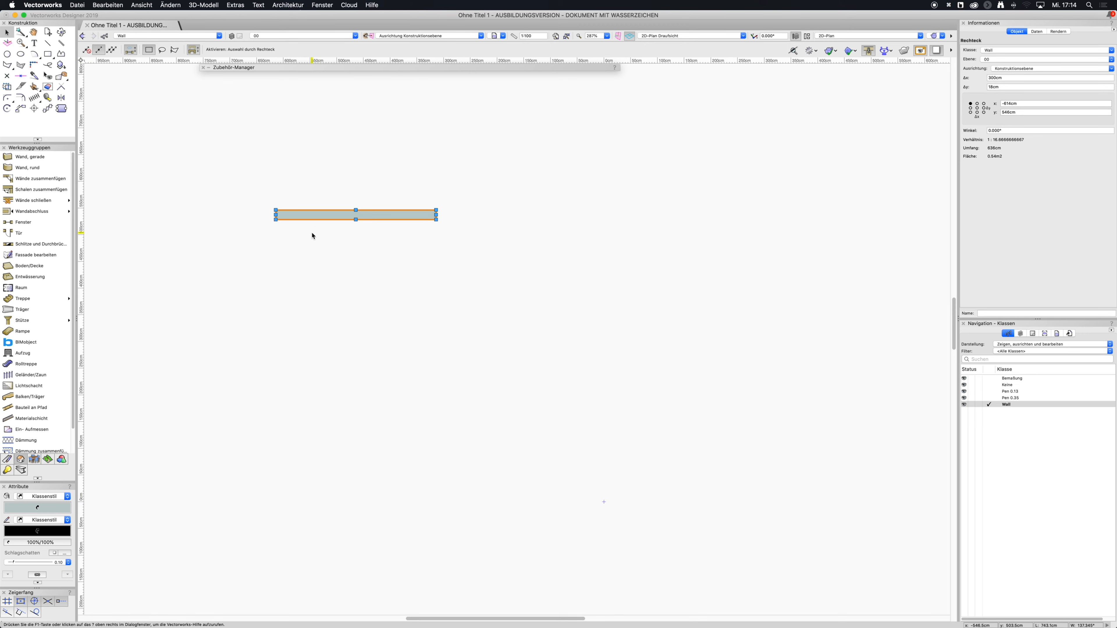
key(m)
click(349, 220)
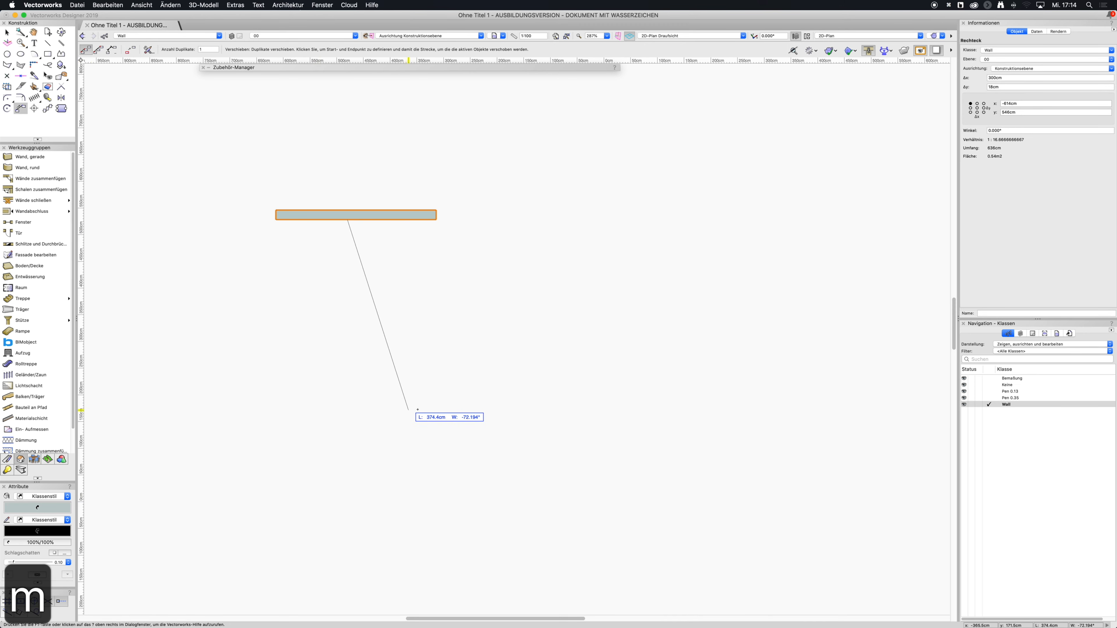
click(438, 344)
key(Escape)
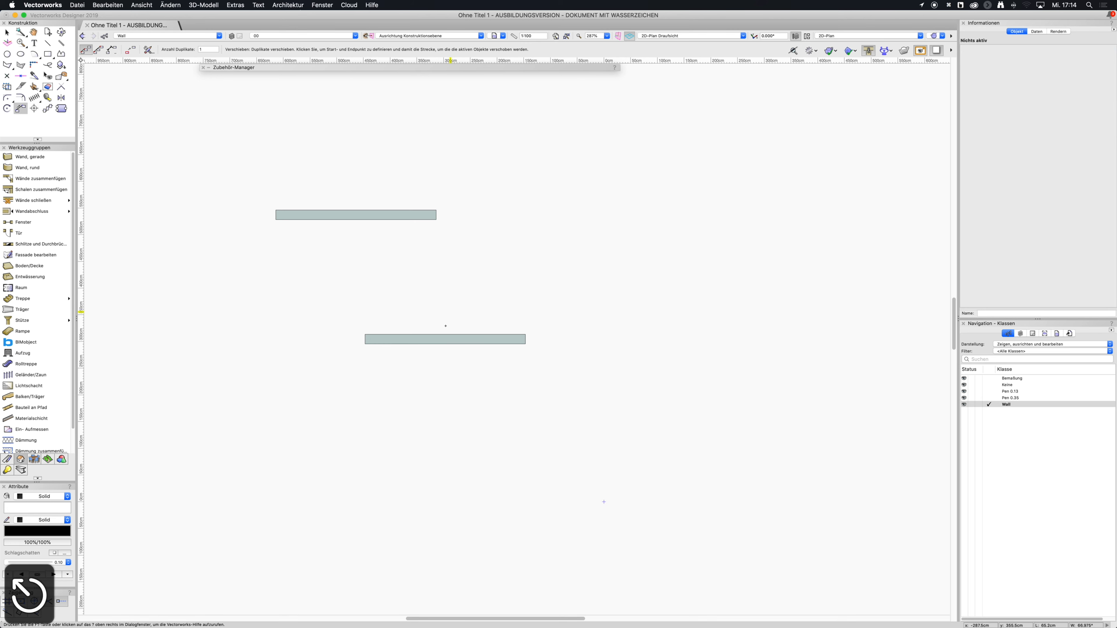
Override the duplicated wall rectangle's fill with dark blue.
key(x)
click(445, 339)
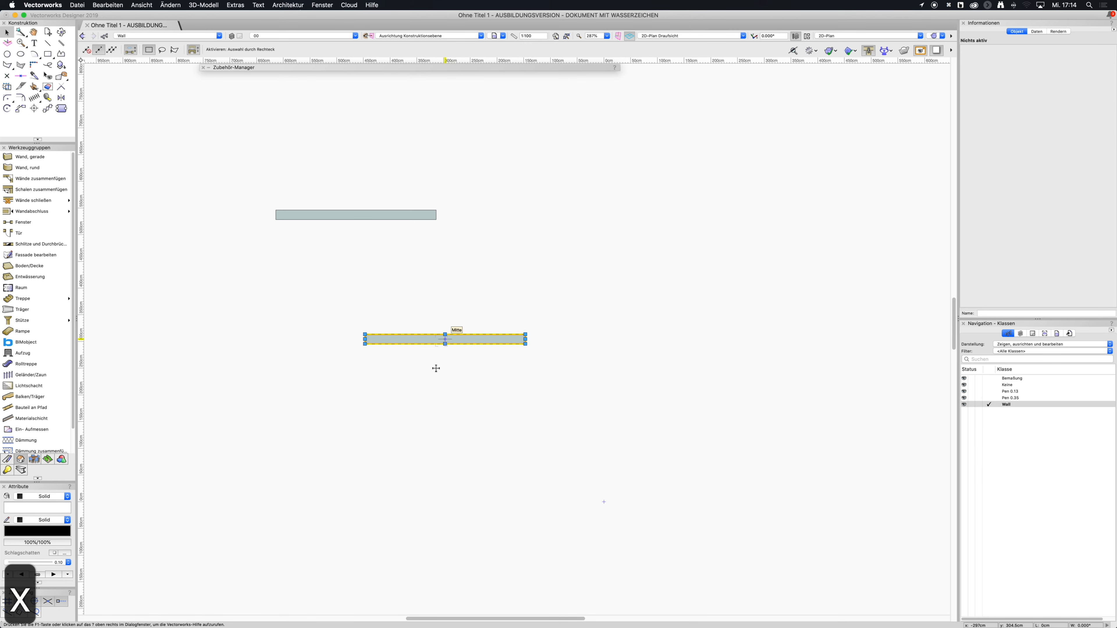
click(35, 509)
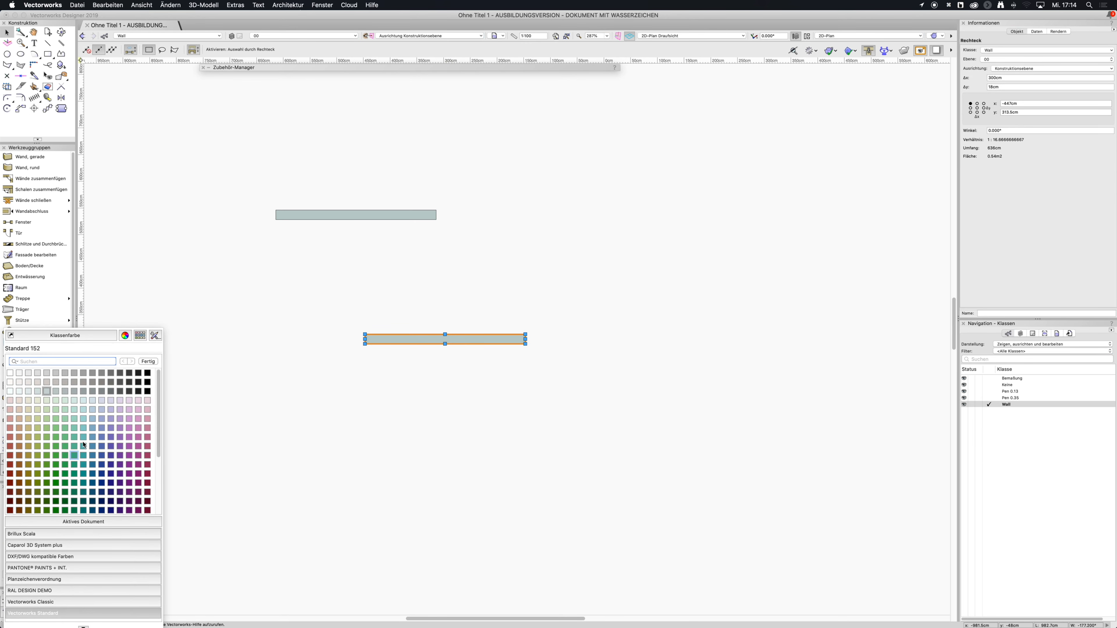
click(99, 454)
click(374, 431)
Edit the Wall class and set its fill colour to dark grey.
right_click(1008, 401)
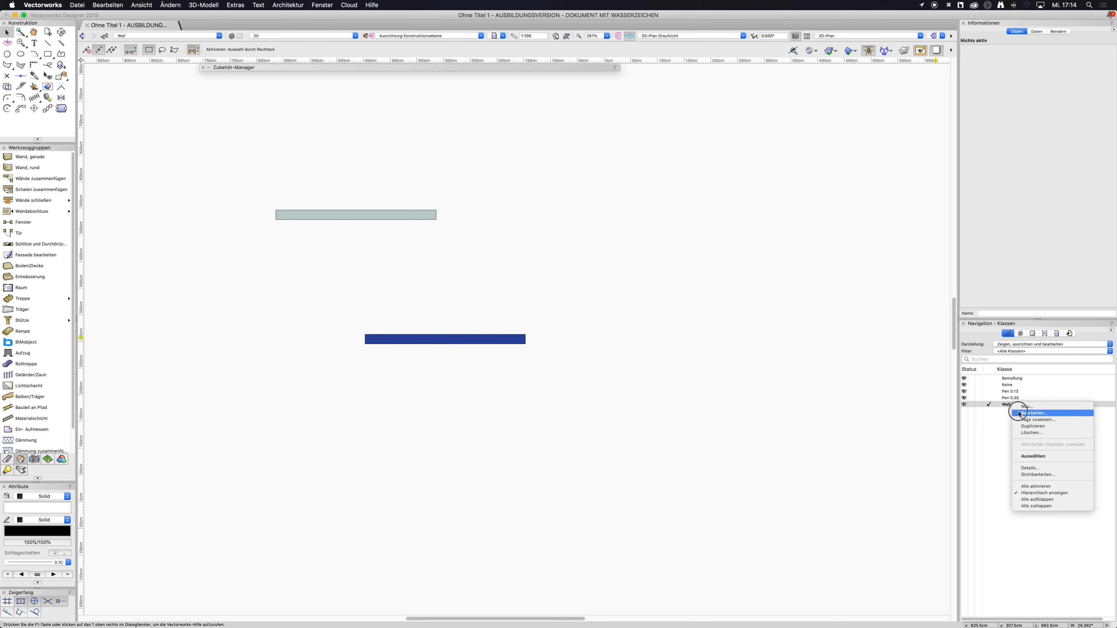
click(1029, 413)
drag(589, 91, 828, 113)
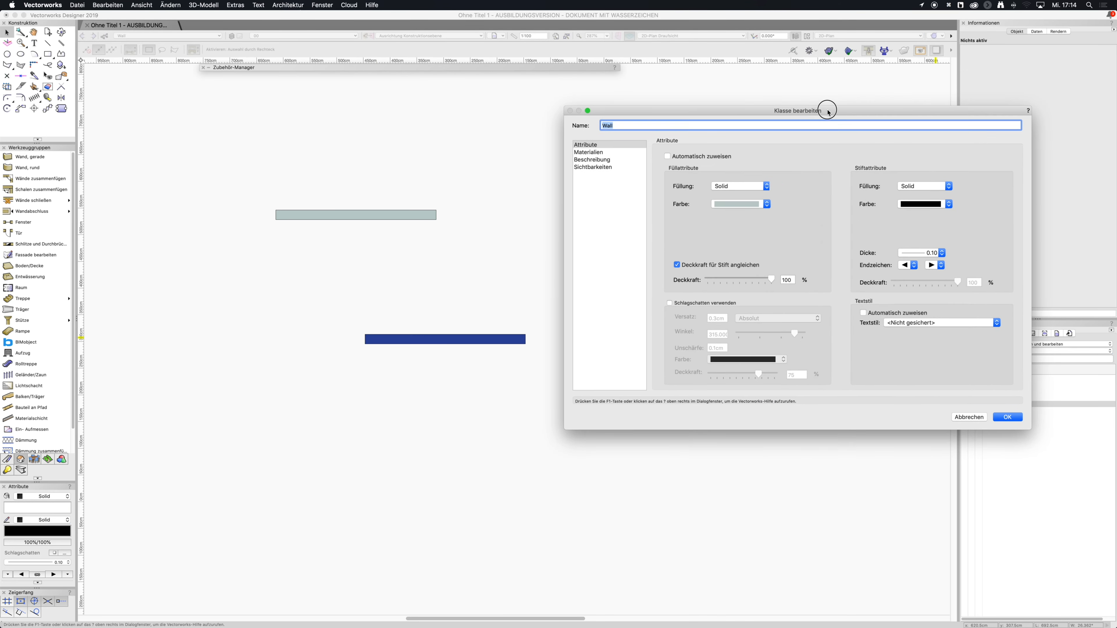
click(741, 204)
click(820, 262)
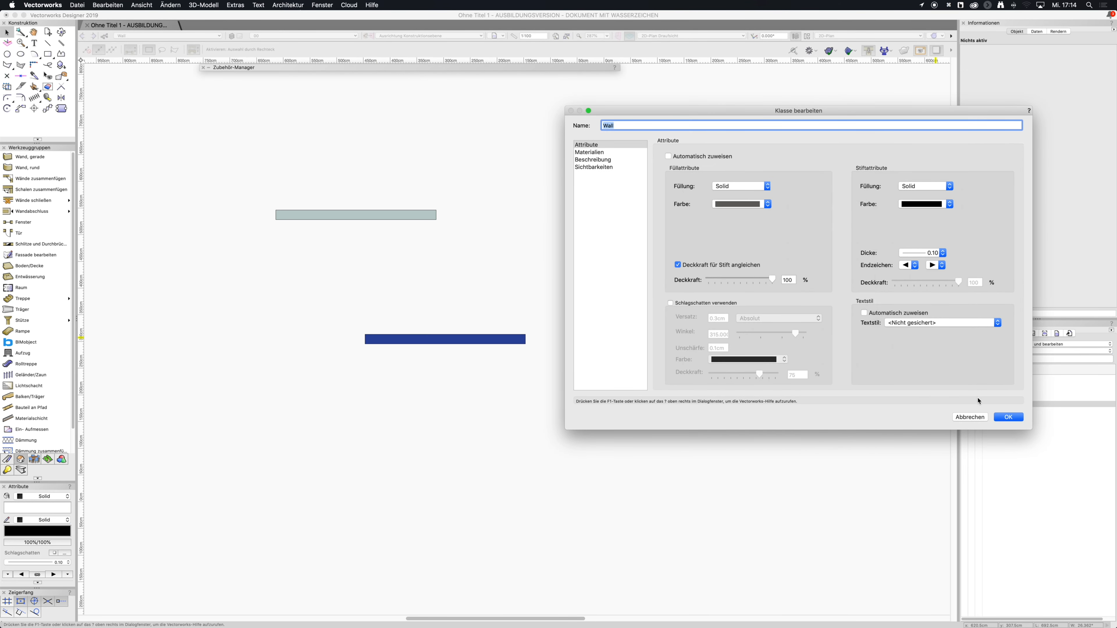
click(1008, 417)
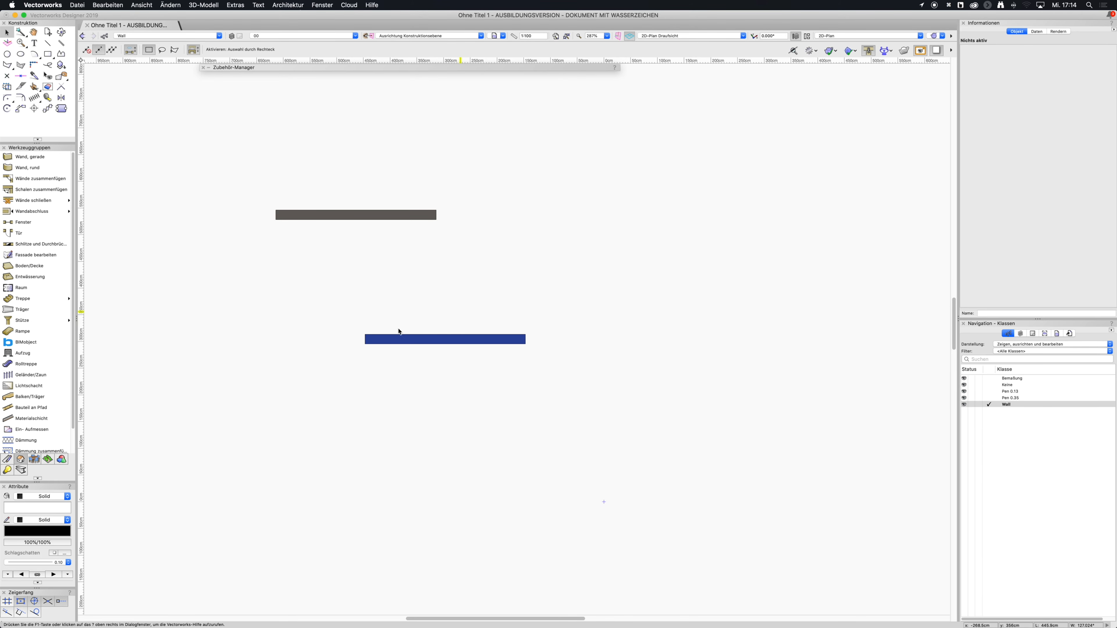
Reassign the class styles to the blue lower wall rectangle.
click(433, 340)
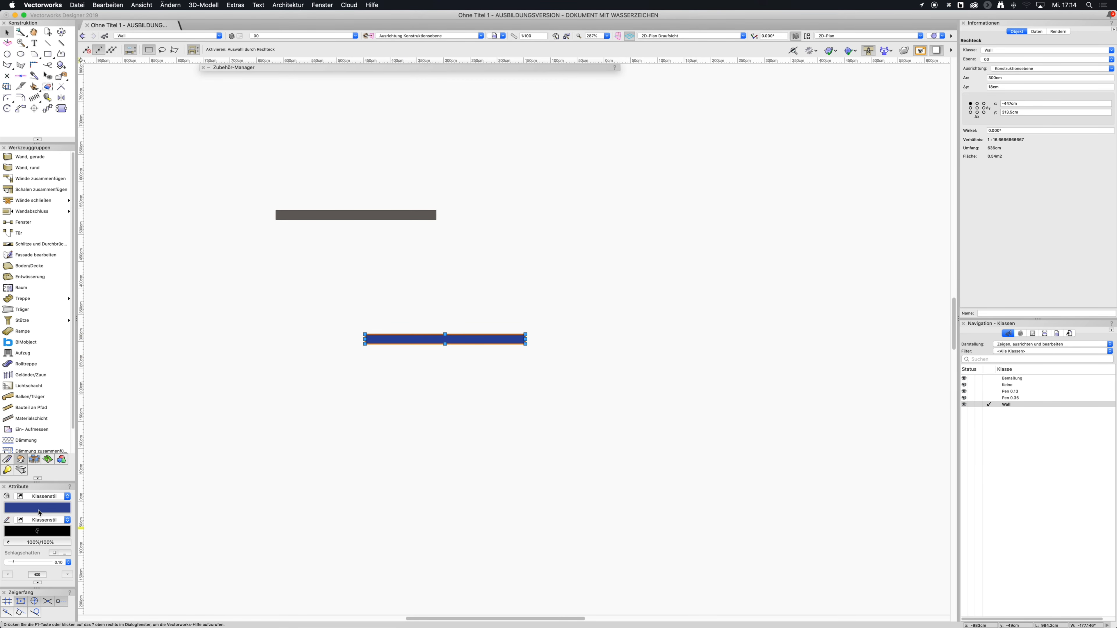
click(38, 583)
click(55, 599)
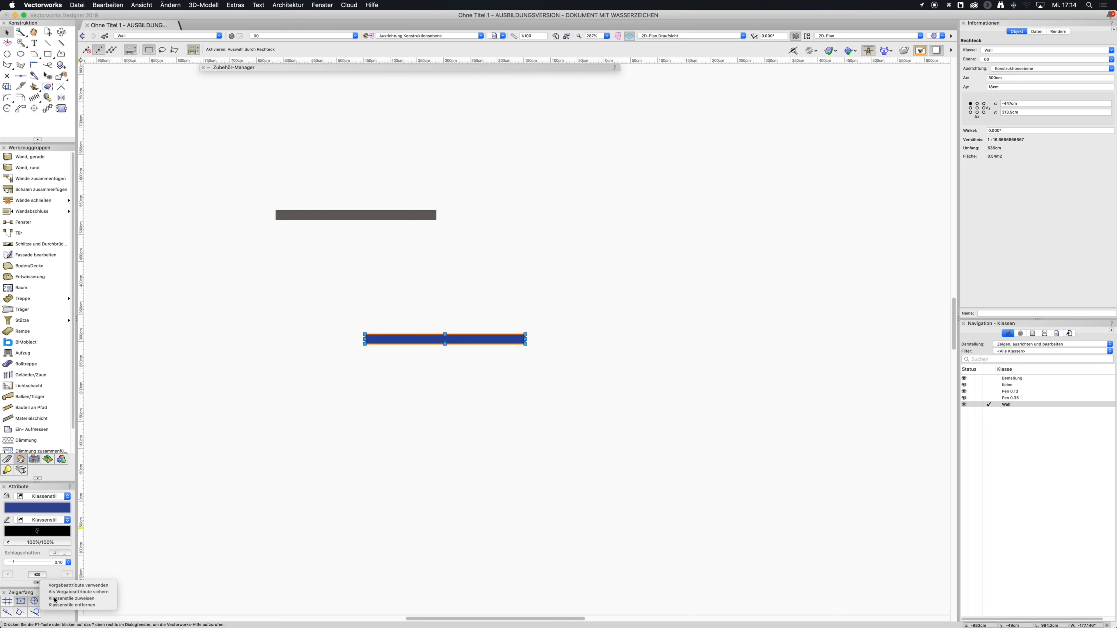
click(409, 363)
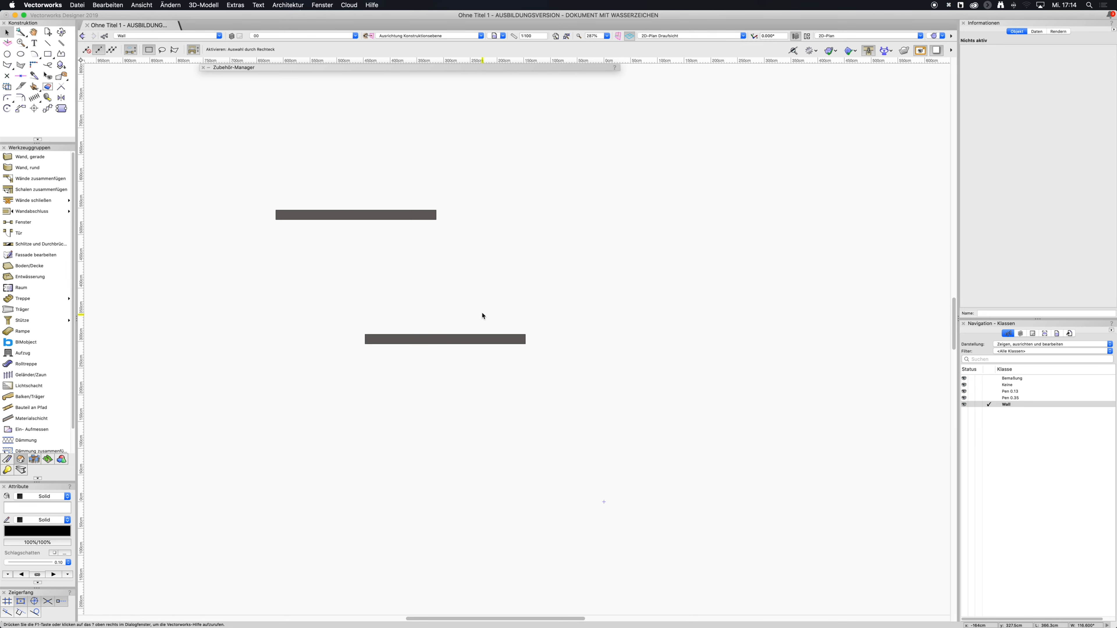
With Pen 0.35 as active class, draw two lines from the upper wall's lower-right corner: vertical to the lower wall, and horizontal about 520 cm rightwards.
click(1017, 396)
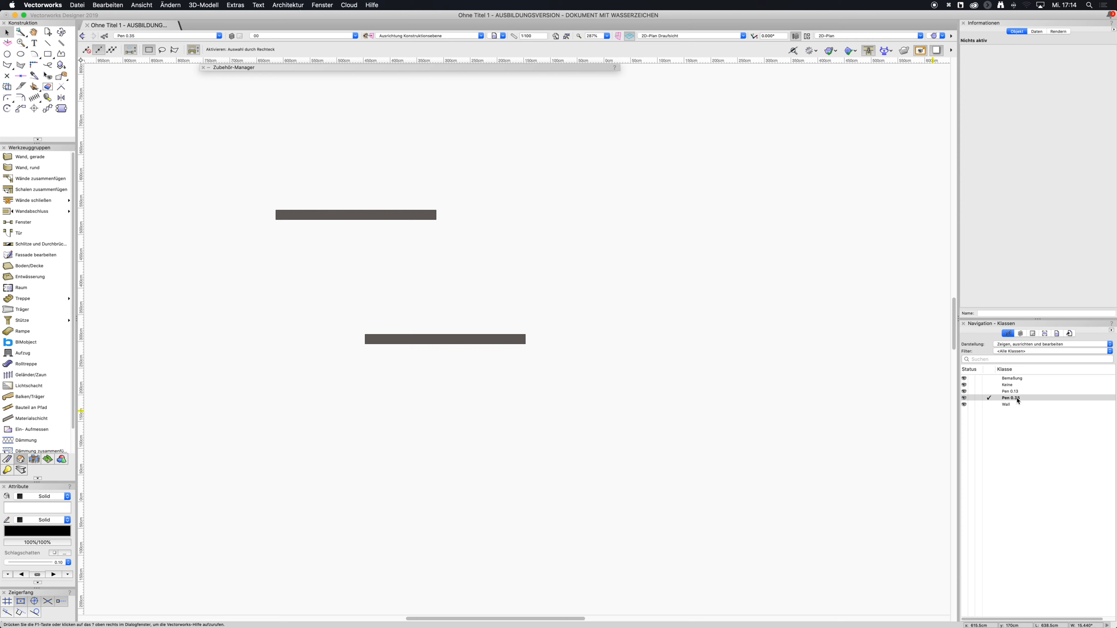
key(2)
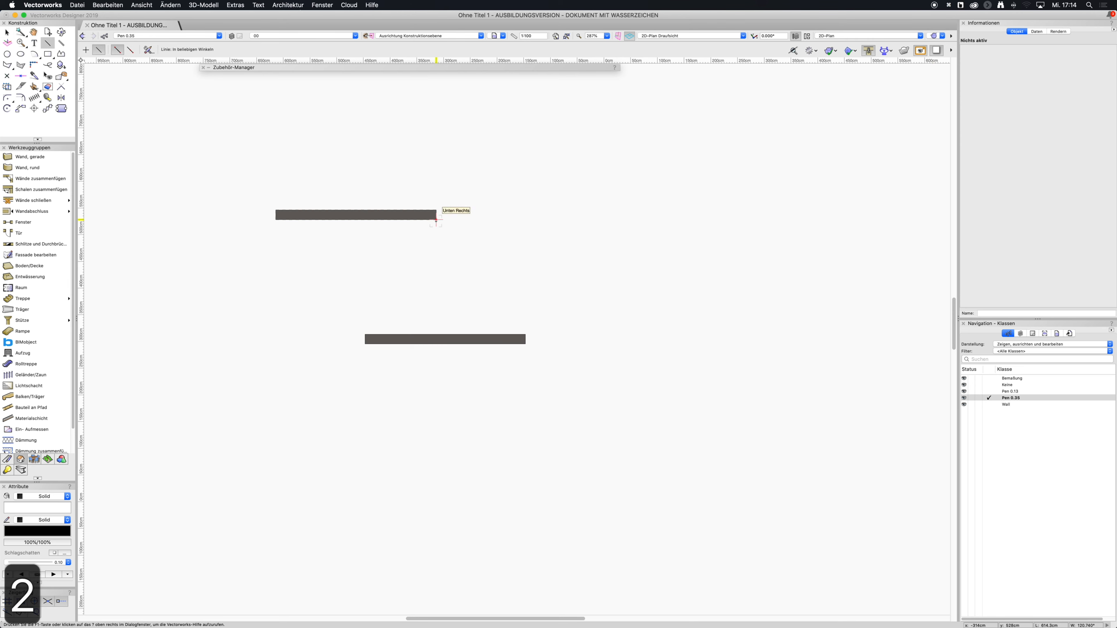
click(436, 219)
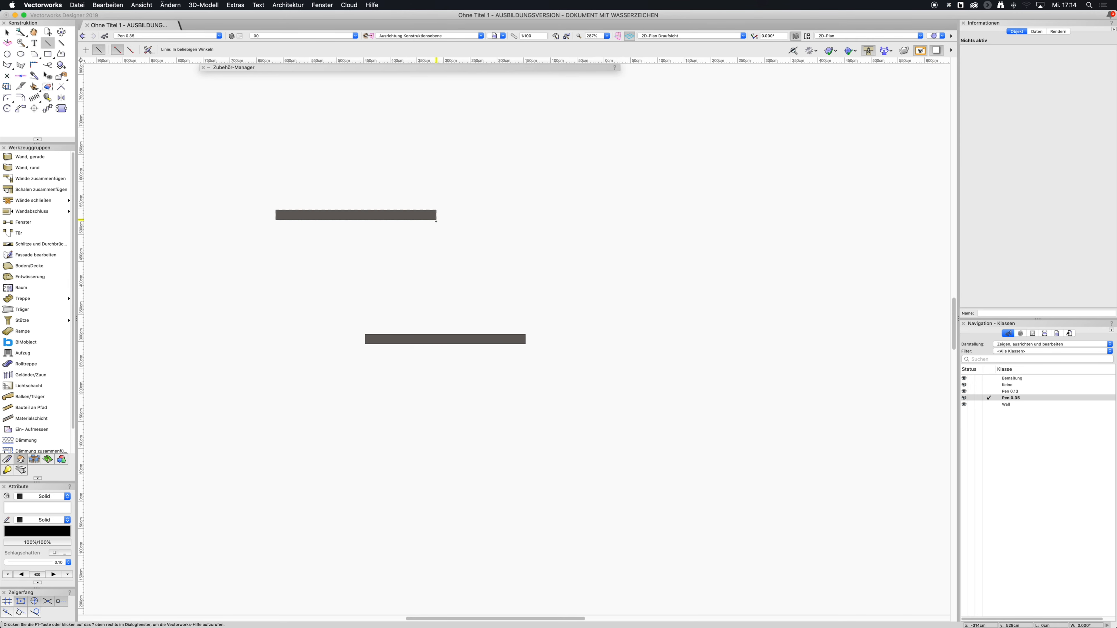
click(436, 334)
click(436, 219)
click(715, 220)
Make Pen 0.13 the active class.
click(1012, 392)
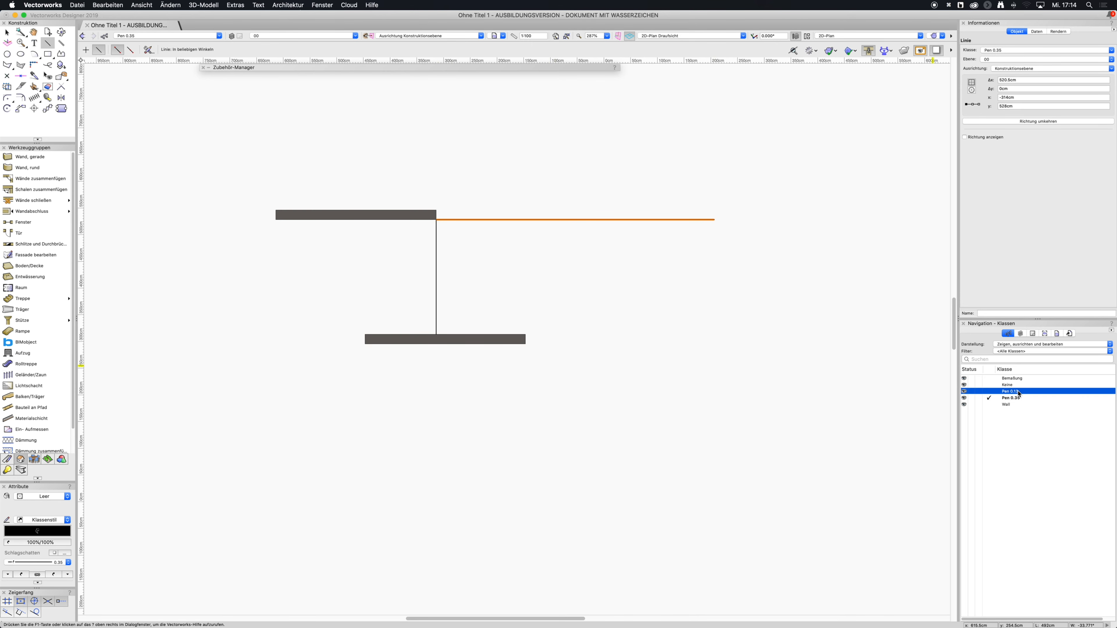
key(4)
click(571, 229)
key(Escape)
key(x)
click(475, 341)
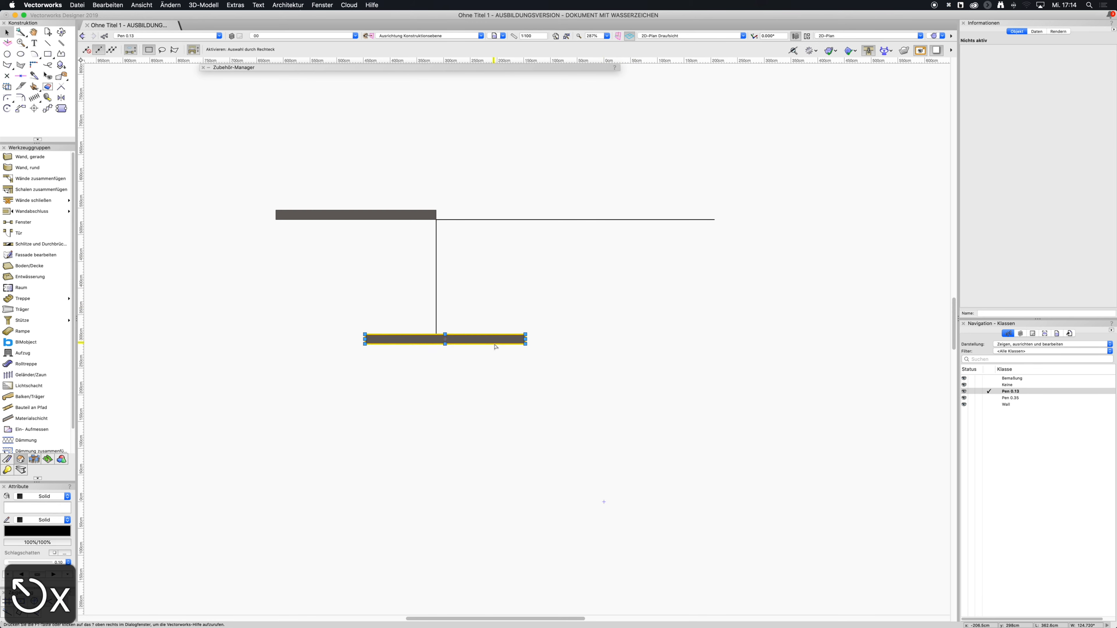
Draw two separate vertical lines below the long horizontal line, the one farther right about 245 cm long.
key(2)
click(588, 248)
click(588, 360)
click(660, 274)
click(660, 404)
key(x)
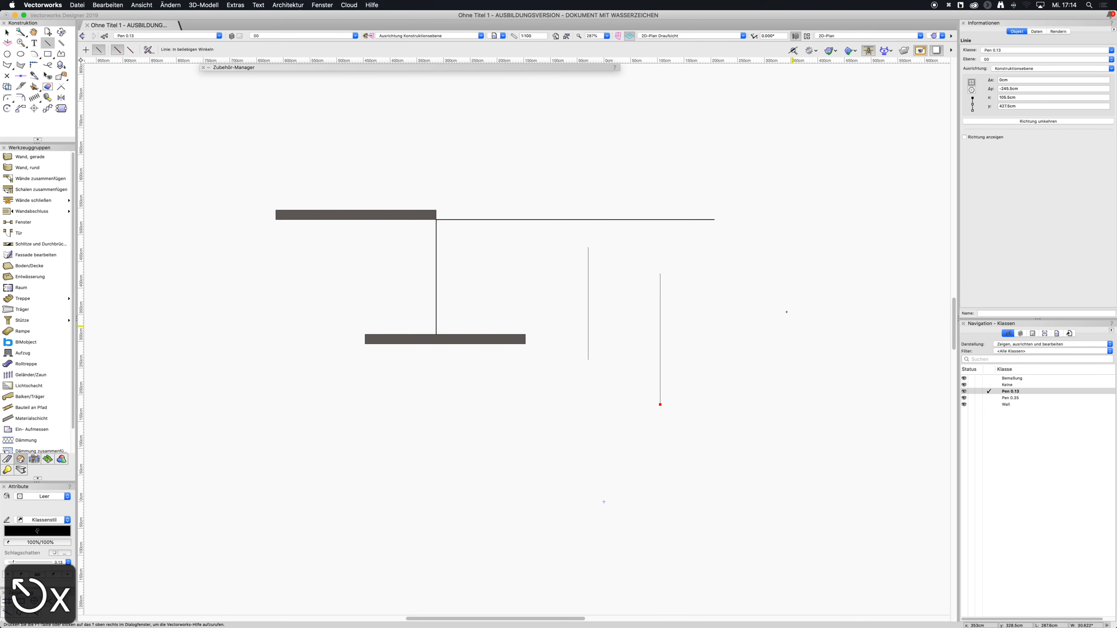
Pick up the Pen 0.35 attributes from the long horizontal line and draw two diagonal lines, the lower one spanning about 58 by 58 cm.
click(523, 320)
scroll(566, 314, up, 6)
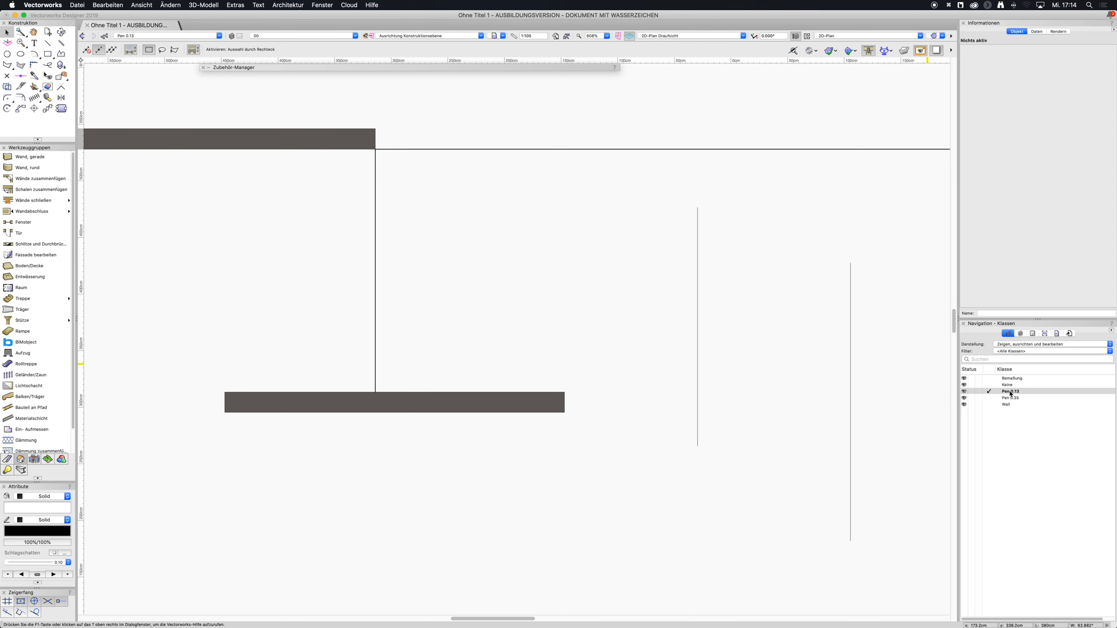
middle_drag(761, 304, 719, 312)
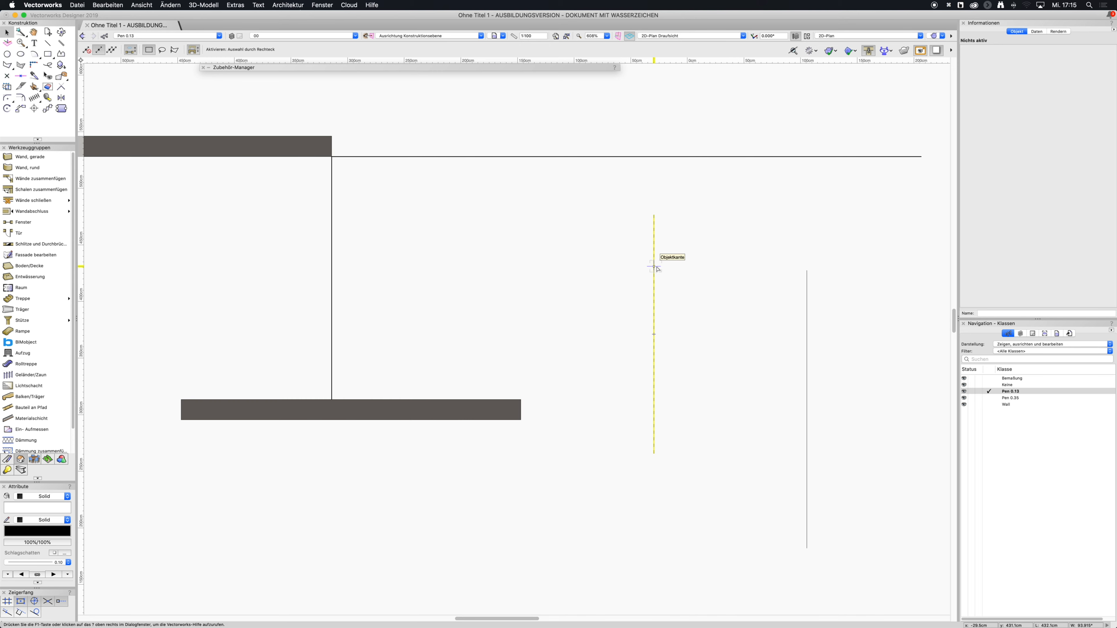
key(2)
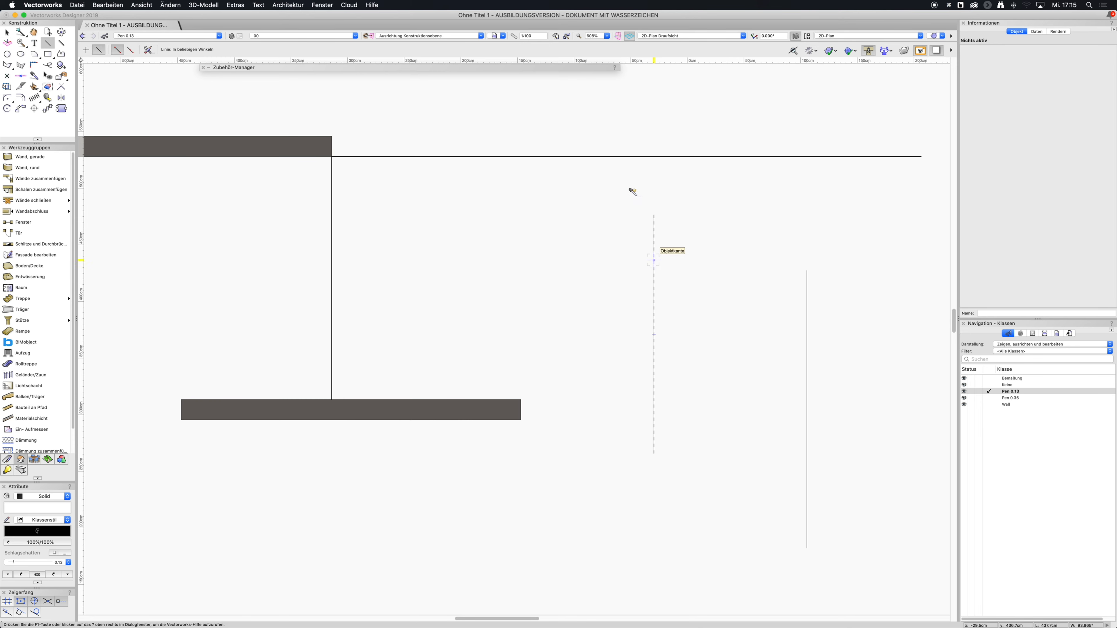
alt+super+click(615, 156)
click(562, 183)
click(479, 296)
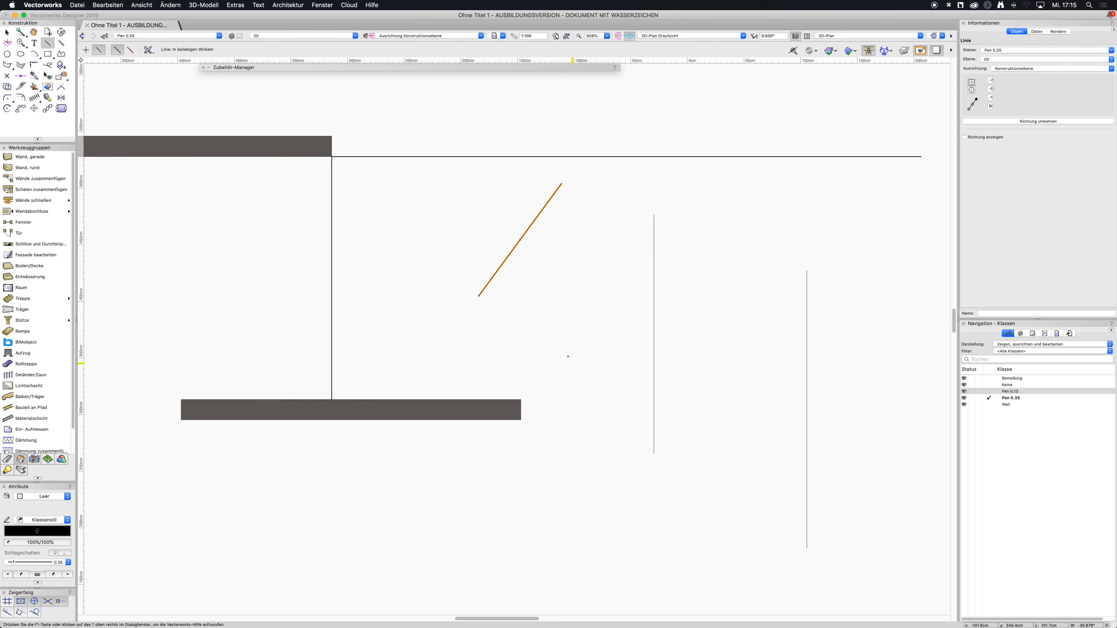
click(533, 318)
click(594, 390)
Pick up the Wall class attributes from the lower wall and draw a horizontal rectangle about 187 by 29 cm below it.
key(4)
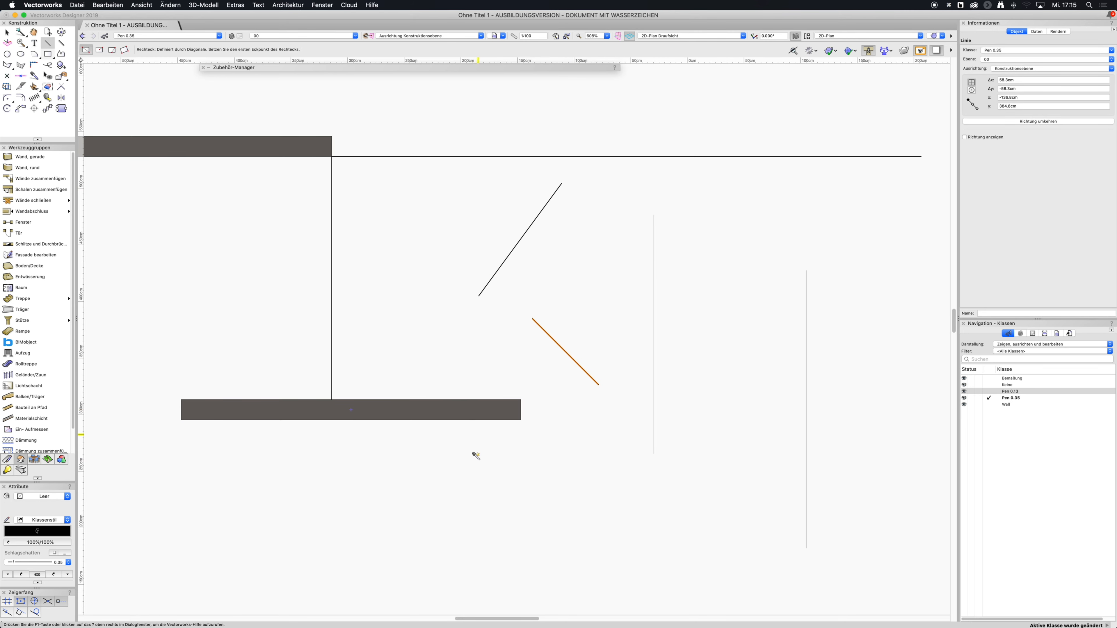
click(398, 520)
click(609, 487)
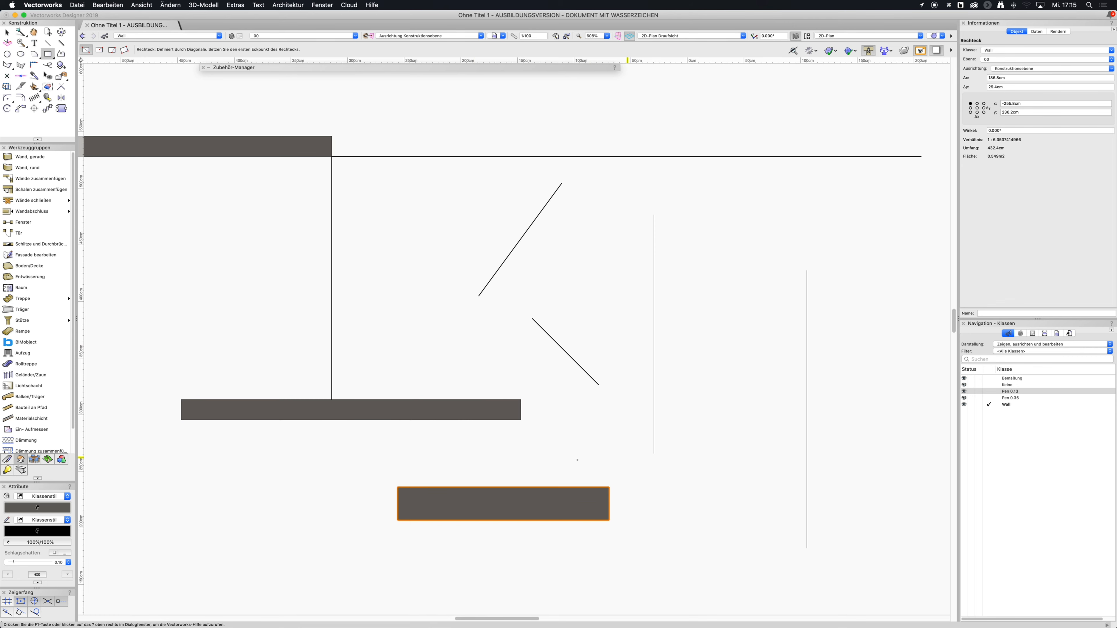
key(super+z)
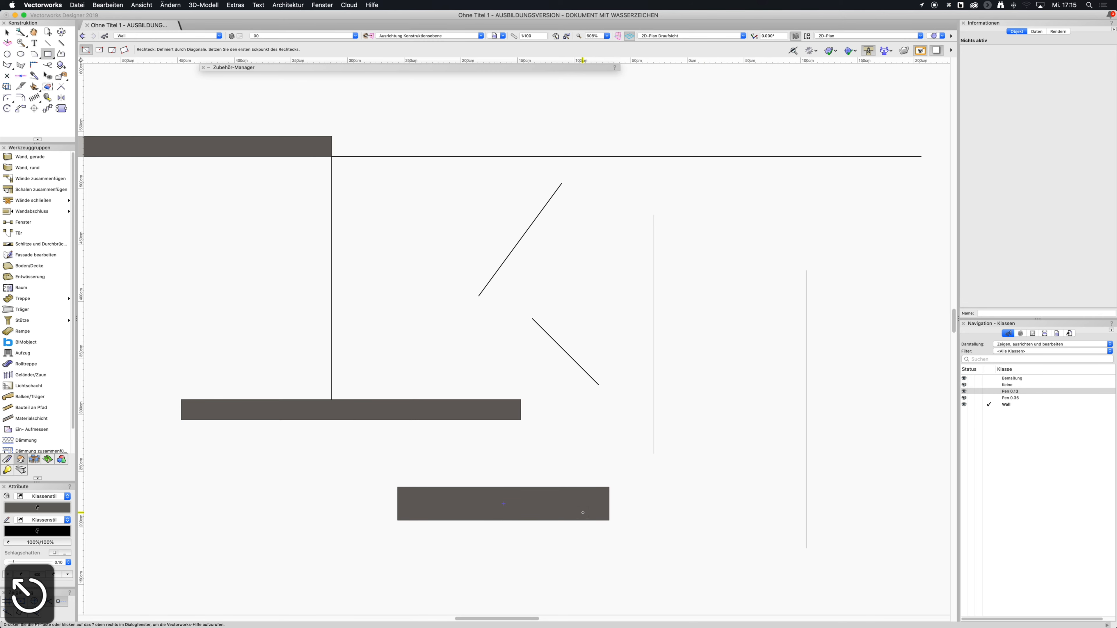
key(x)
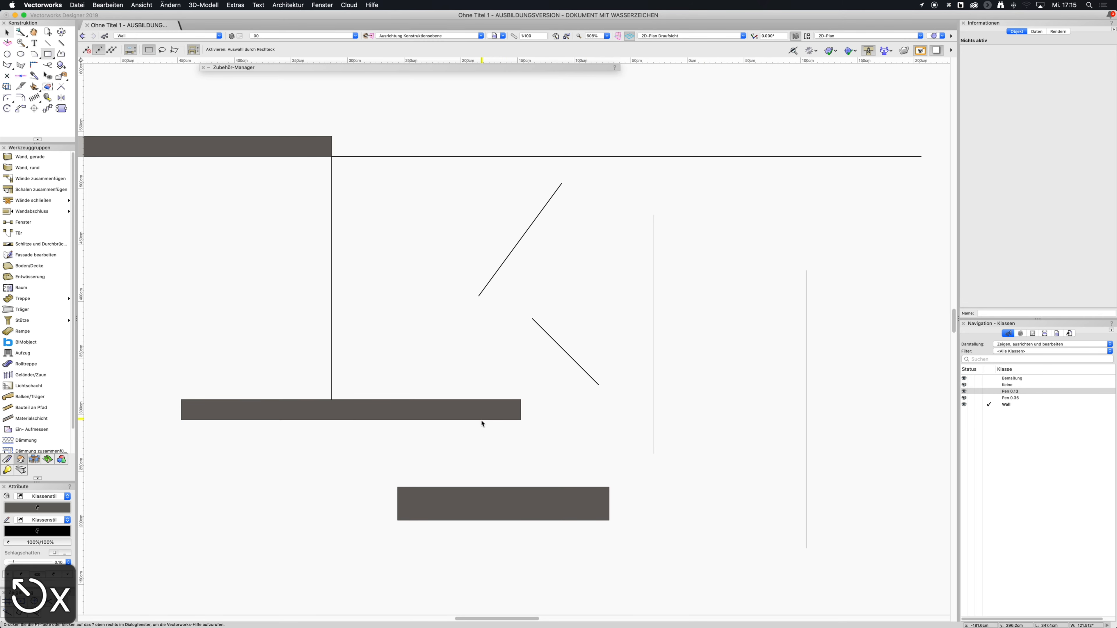
Draw a vertical wall rectangle about 19 cm wide and 122 cm high, standing on the lower wall's upper edge.
click(481, 418)
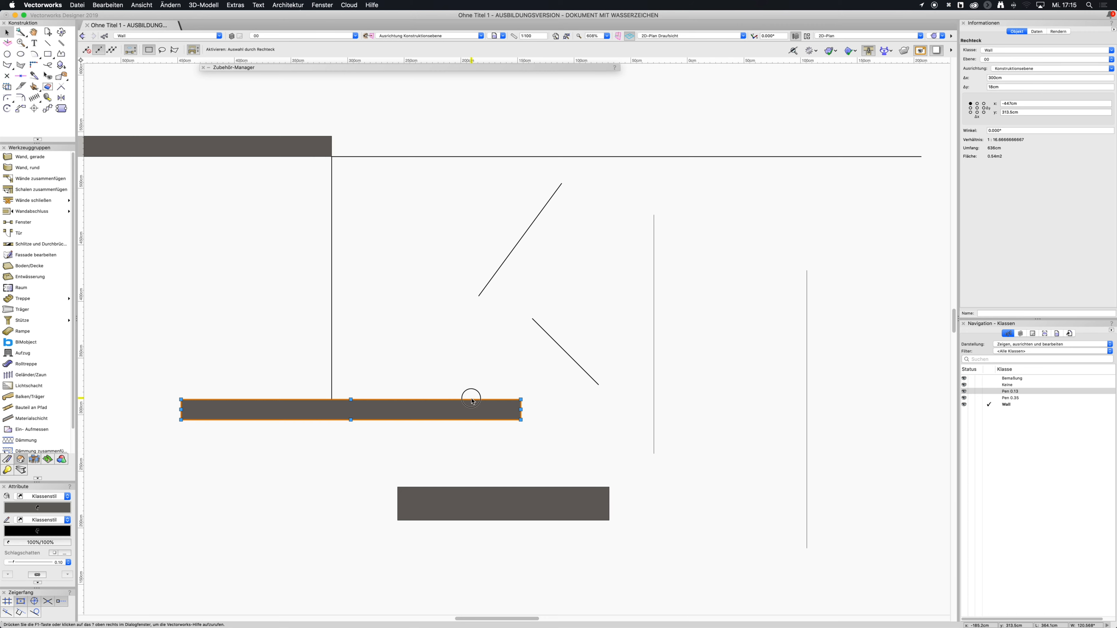
click(415, 245)
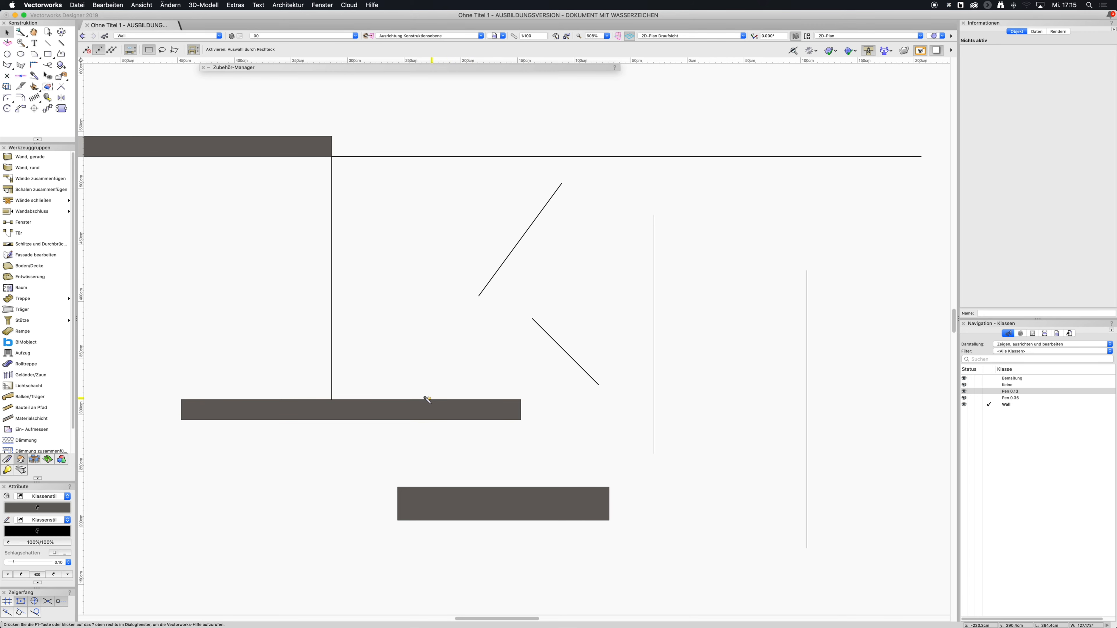
key(4)
click(405, 262)
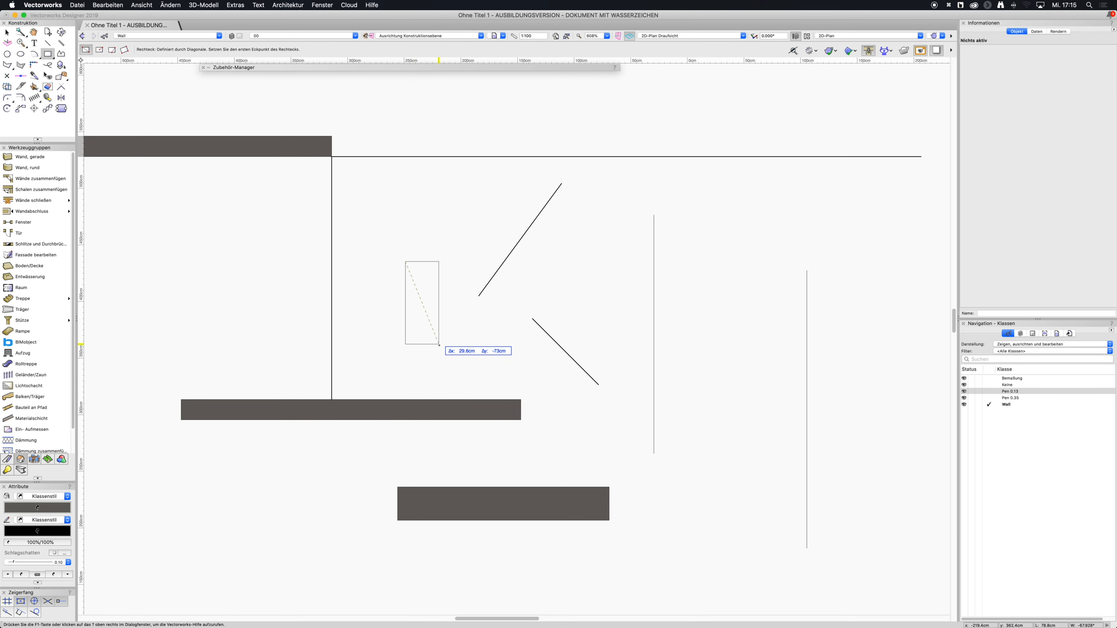
click(427, 400)
key(Escape)
key(x)
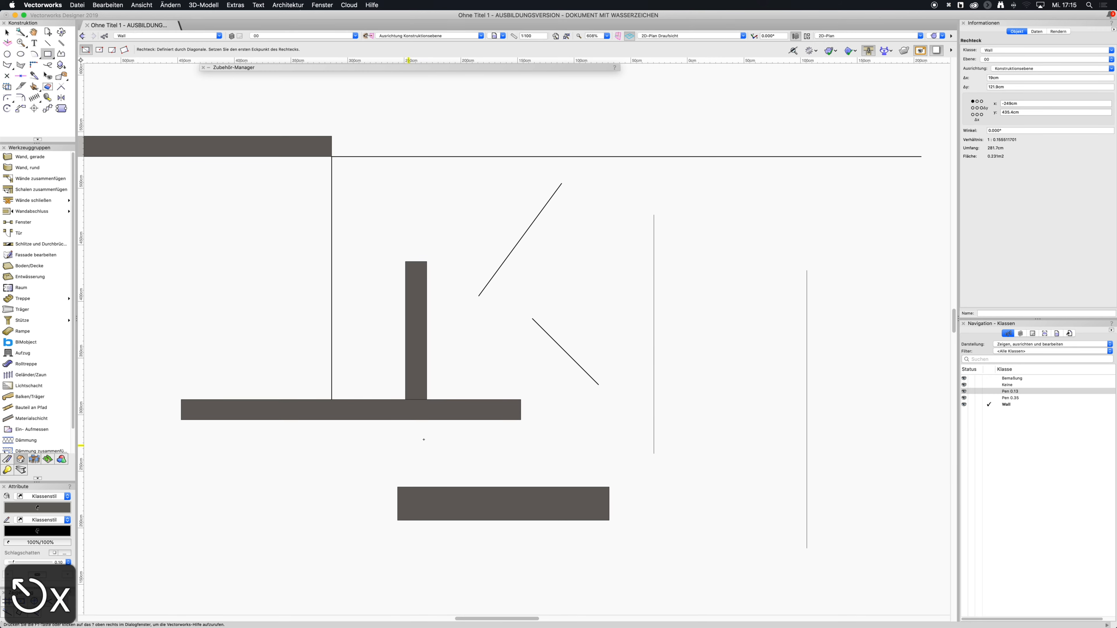
Select all objects in the drawing and cut them to clear the sheet.
scroll(418, 466, up, 1)
middle_drag(418, 466, 563, 443)
key(super+a)
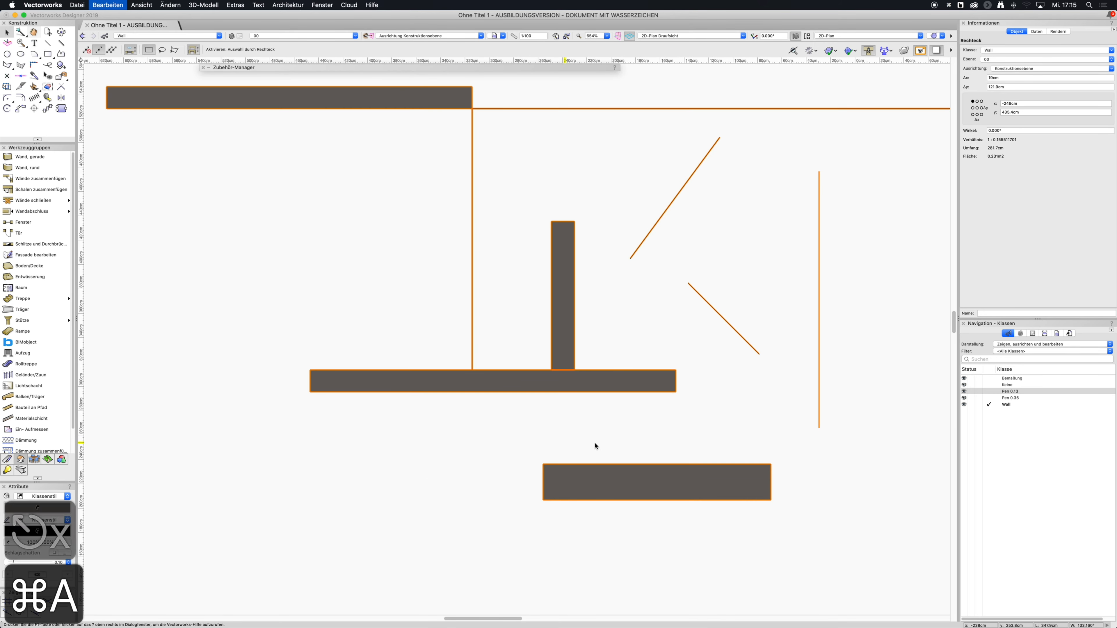
key(super+x)
Draw a horizontal wall rectangle 200 cm wide and 18 cm high in the Wall class.
key(4)
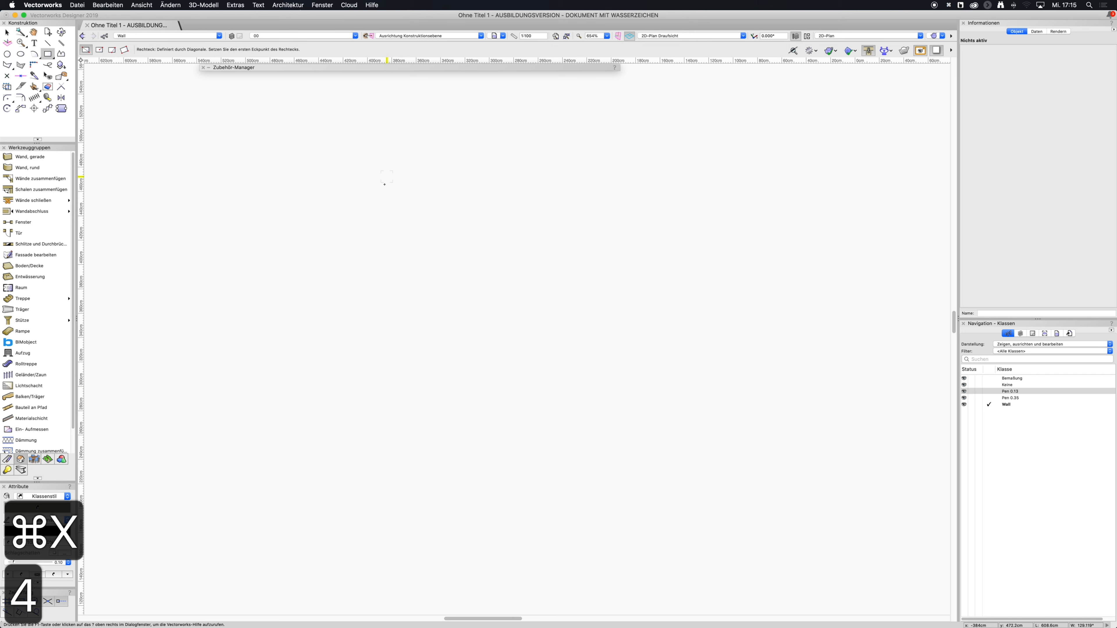
click(385, 182)
key(Tab)
text(200)
key(Tab)
text(18)
key(Return)
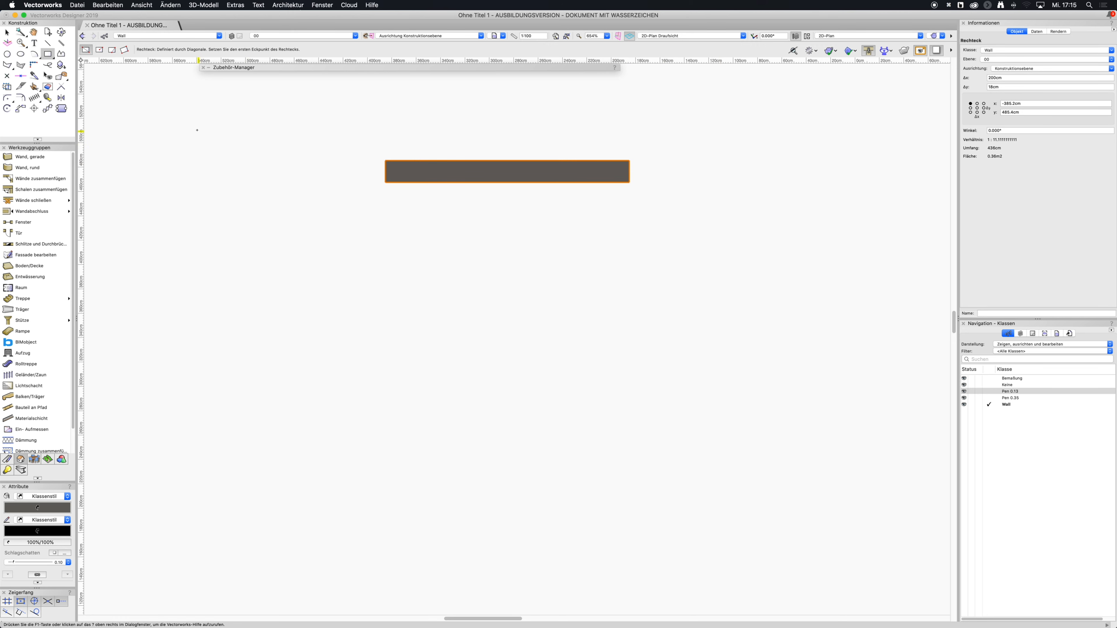
Duplicate the wall by points, placing the copy about 112 cm below and 27 cm left of the original.
key(x)
click(454, 187)
click(488, 179)
key(e)
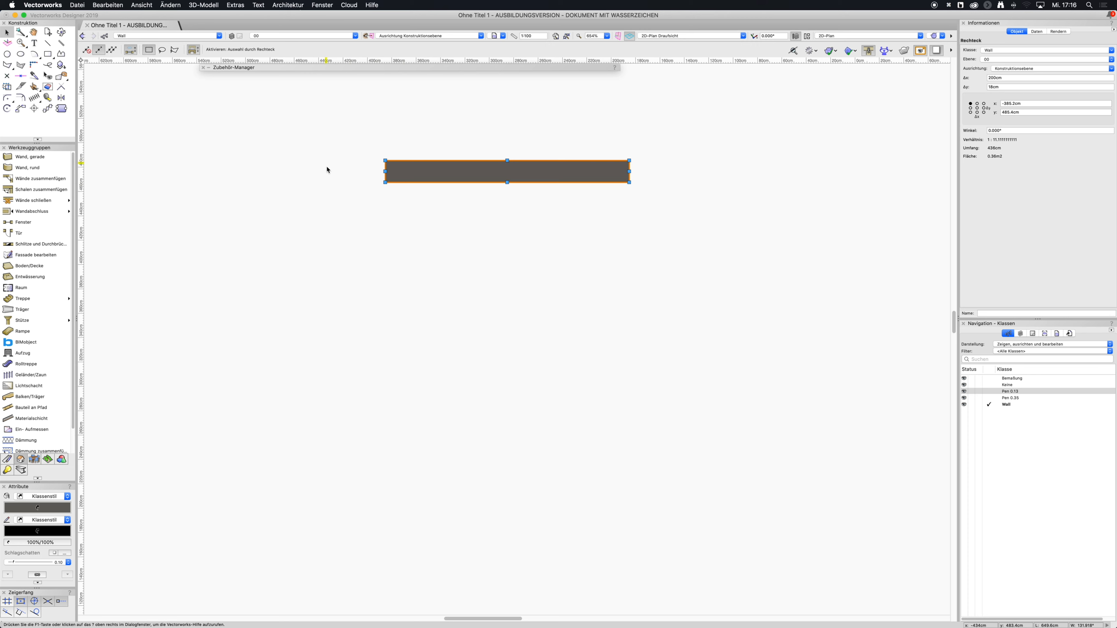
click(19, 112)
click(585, 172)
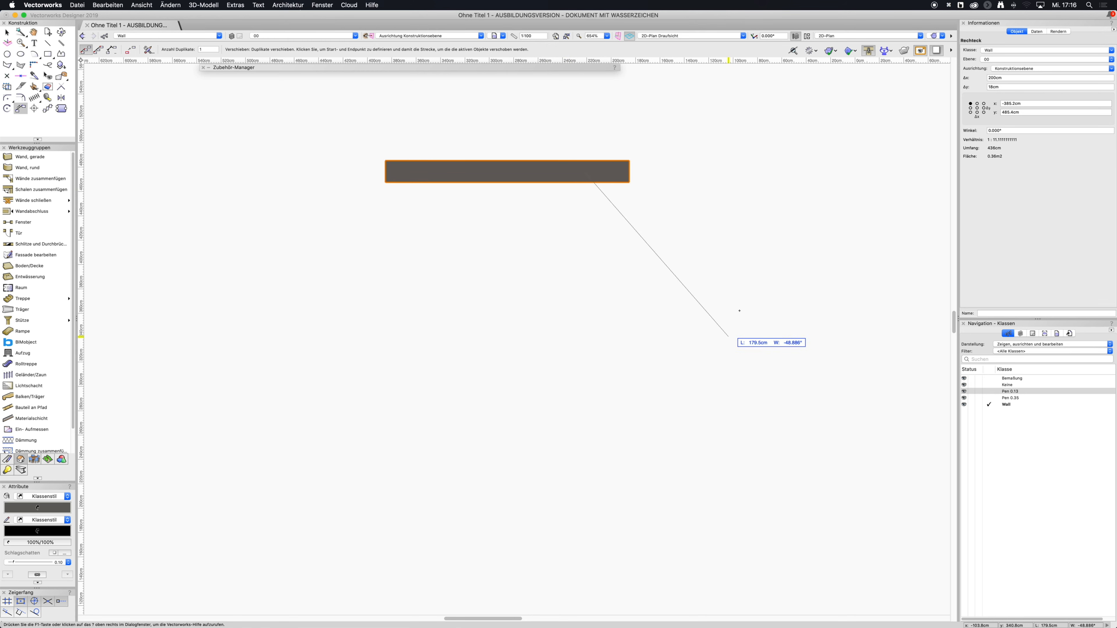
click(553, 310)
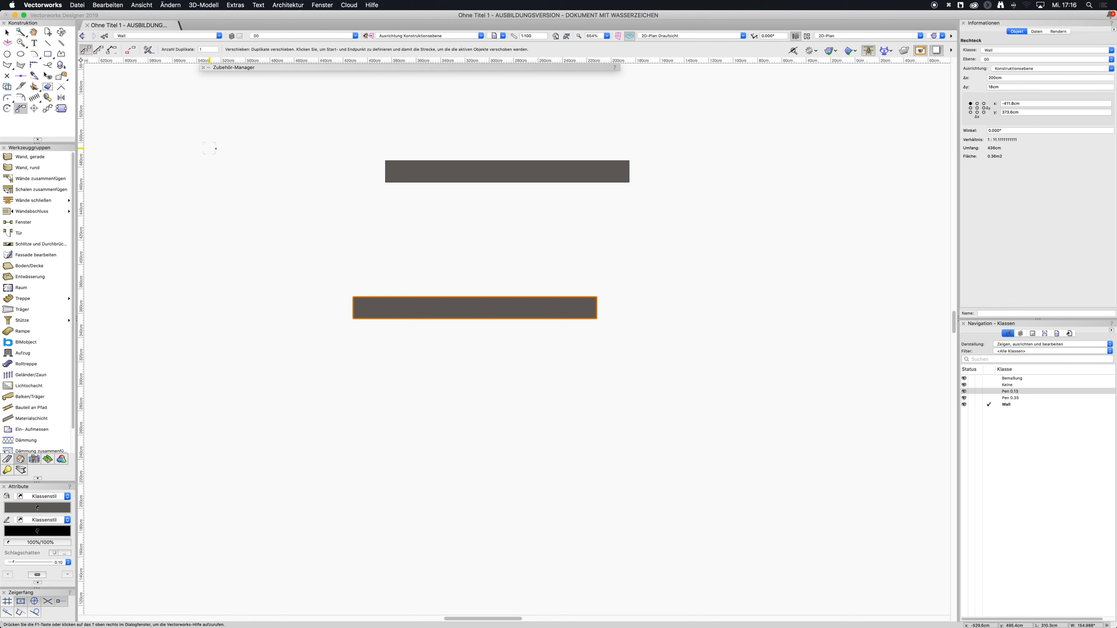
Rotate the copied wall 90° to vertical and move its upper-left corner onto the horizontal wall's lower-left corner.
key(d)
click(597, 297)
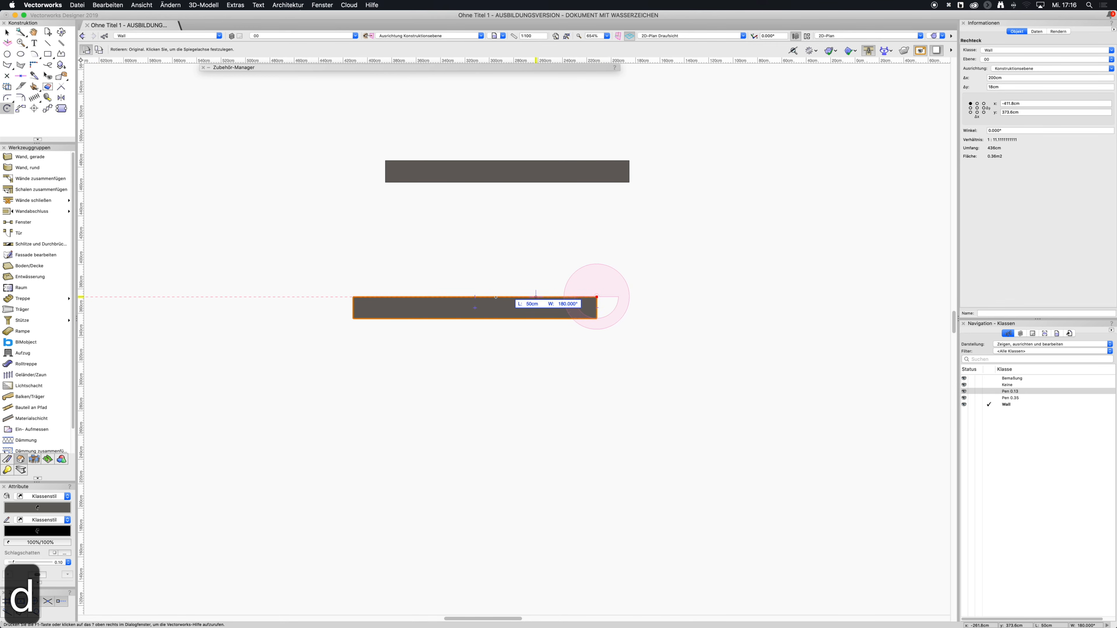
click(593, 216)
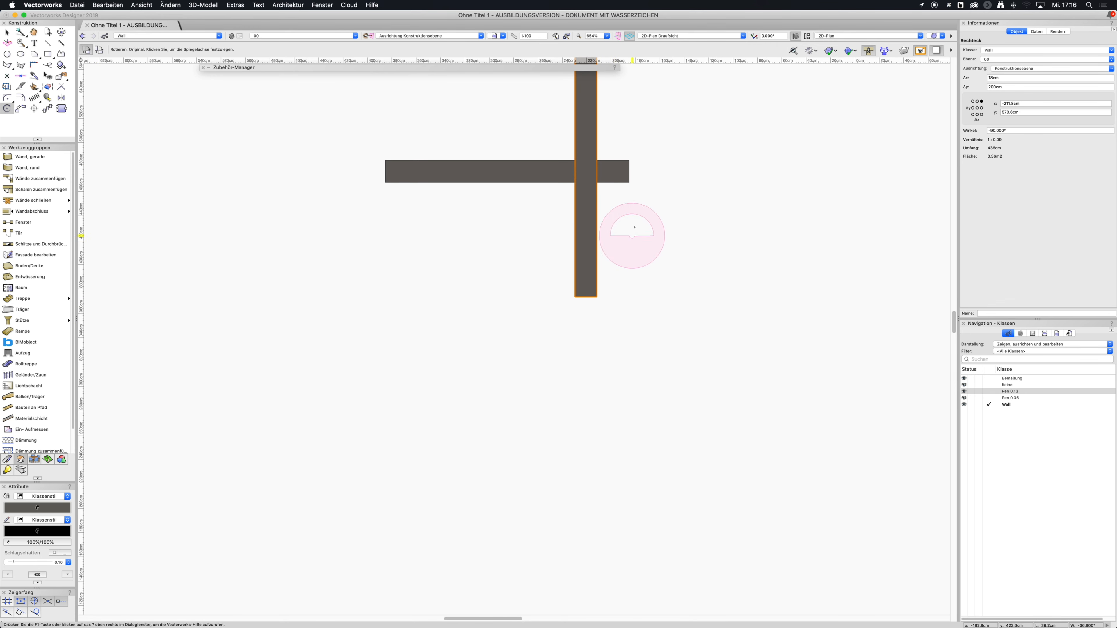
middle_drag(634, 227, 645, 371)
key(m)
click(589, 197)
click(399, 326)
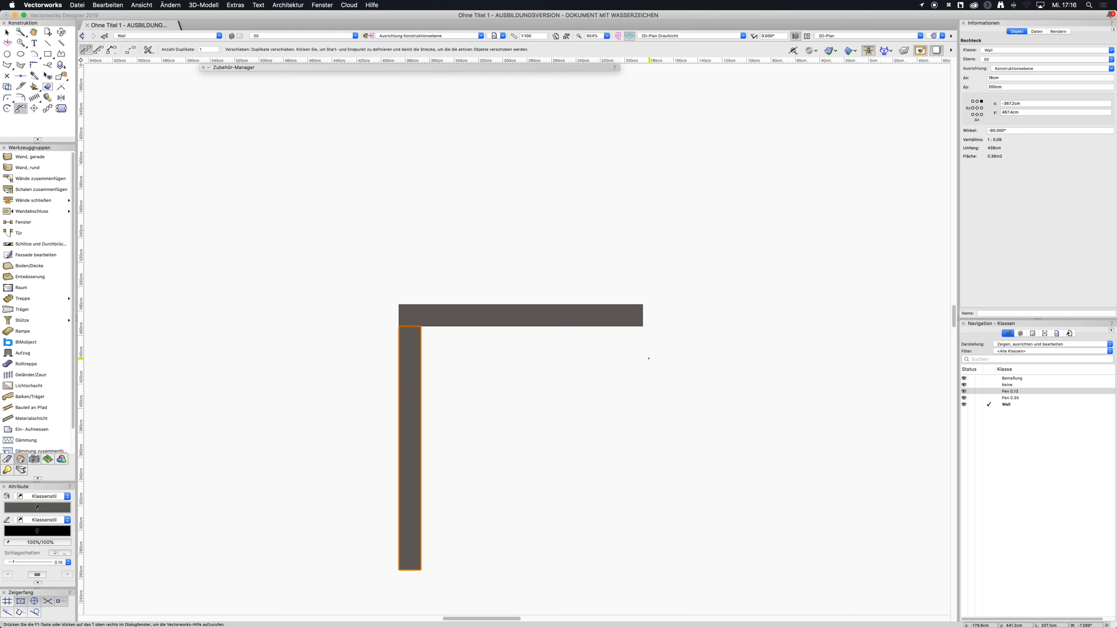
Mirror a copy of the vertical wall about a vertical axis through the midpoint of the horizontal wall.
key(s)
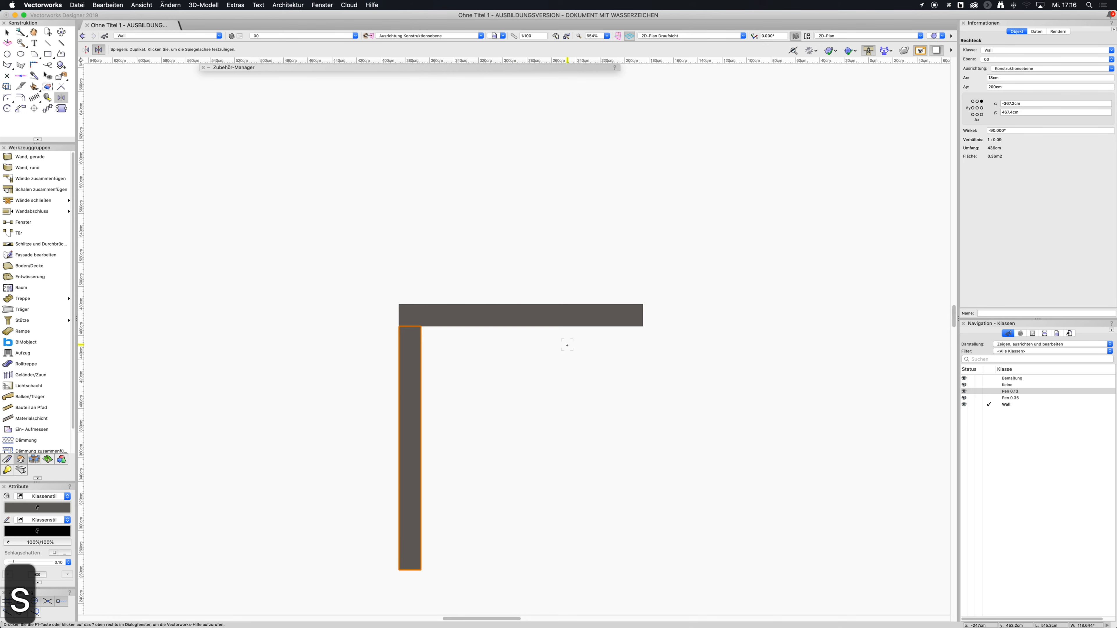
click(521, 327)
click(521, 364)
Mirror a copy of the upper wall about a horizontal axis through the side walls' midpoint to close the room.
drag(591, 373, 608, 266)
key(x)
click(589, 187)
key(s)
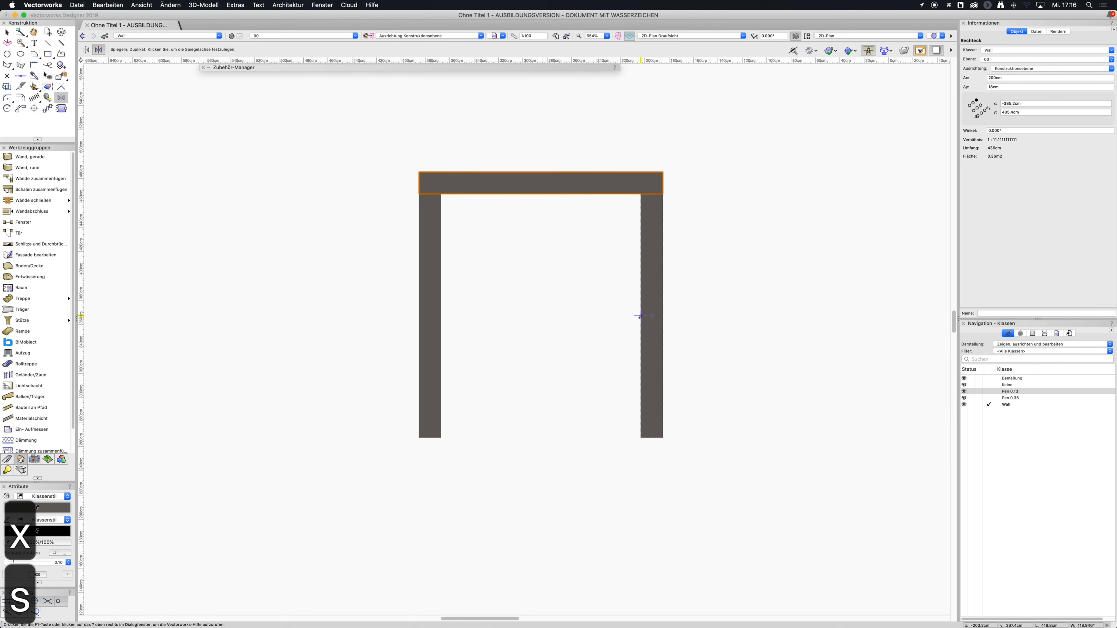
click(640, 315)
click(581, 315)
key(x)
click(587, 290)
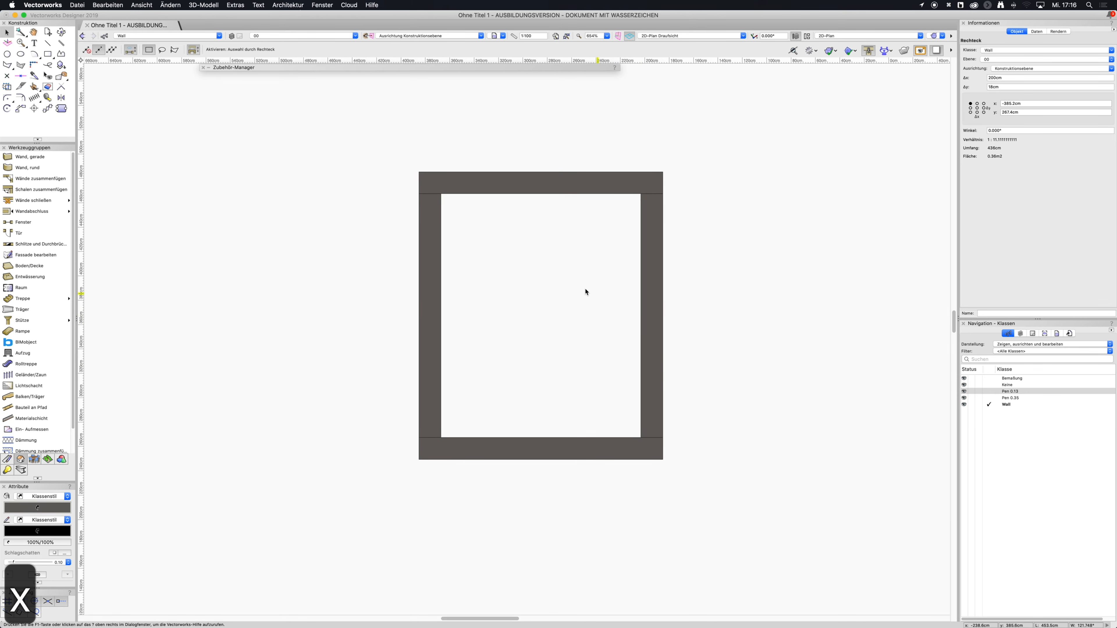
Duplicate the right wall by points, shifting the copy left by its 18 cm thickness against the wall's inner face.
click(656, 305)
middle_drag(744, 305, 661, 336)
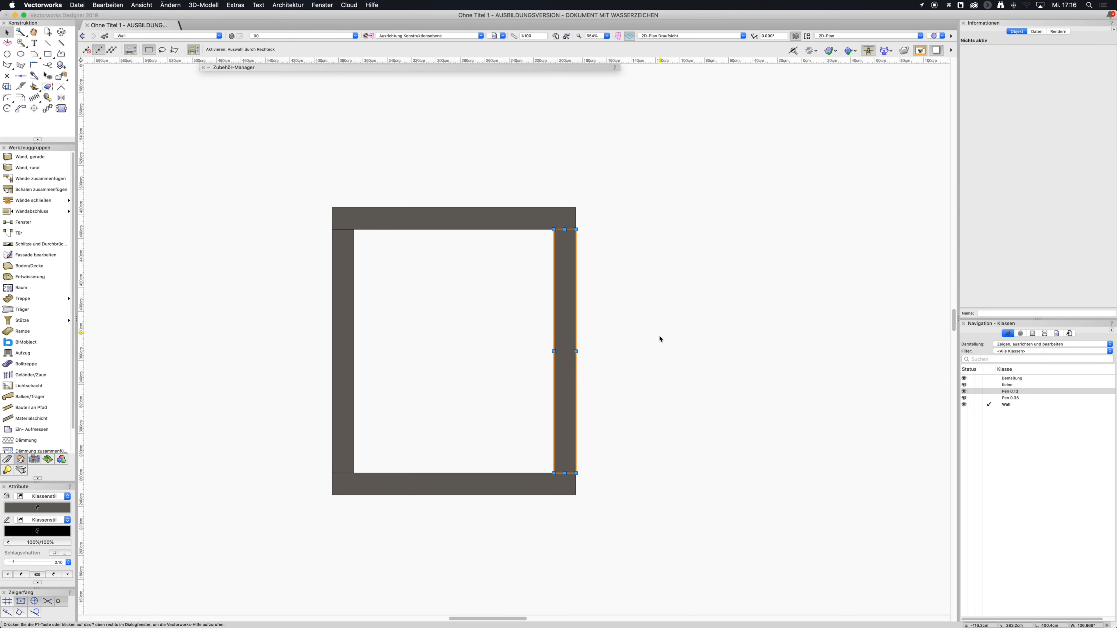
scroll(538, 393, up, 1)
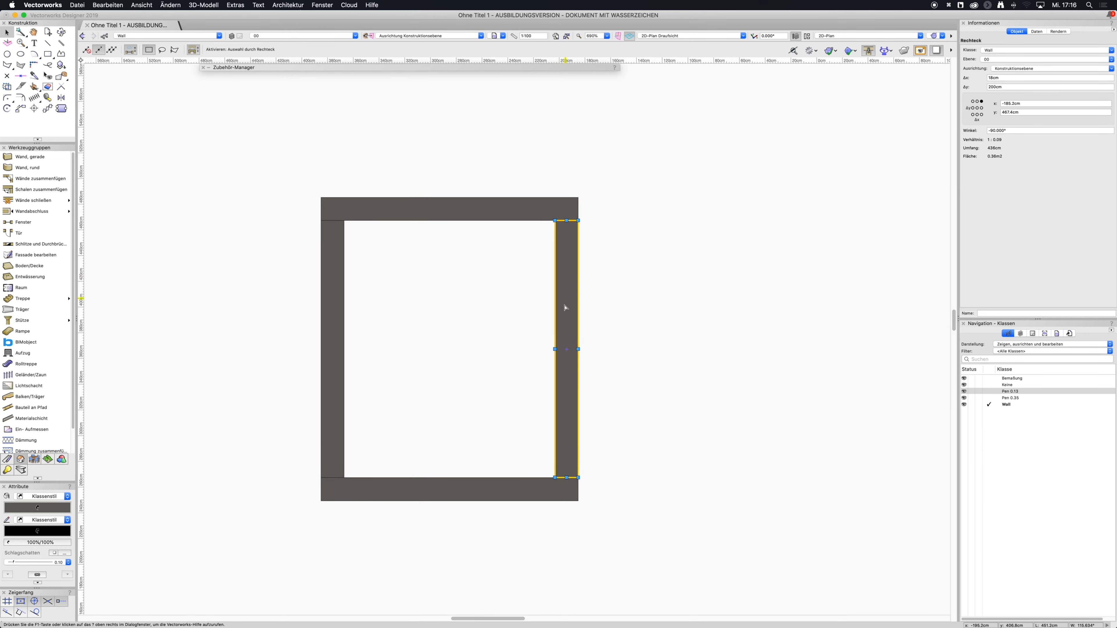
key(m)
click(579, 221)
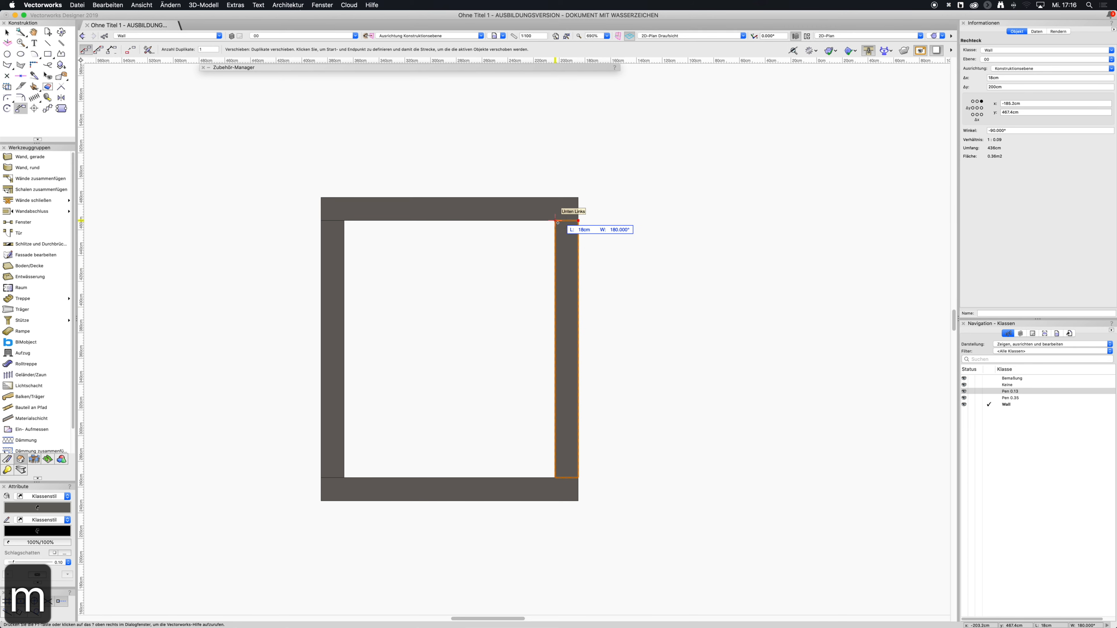
click(556, 222)
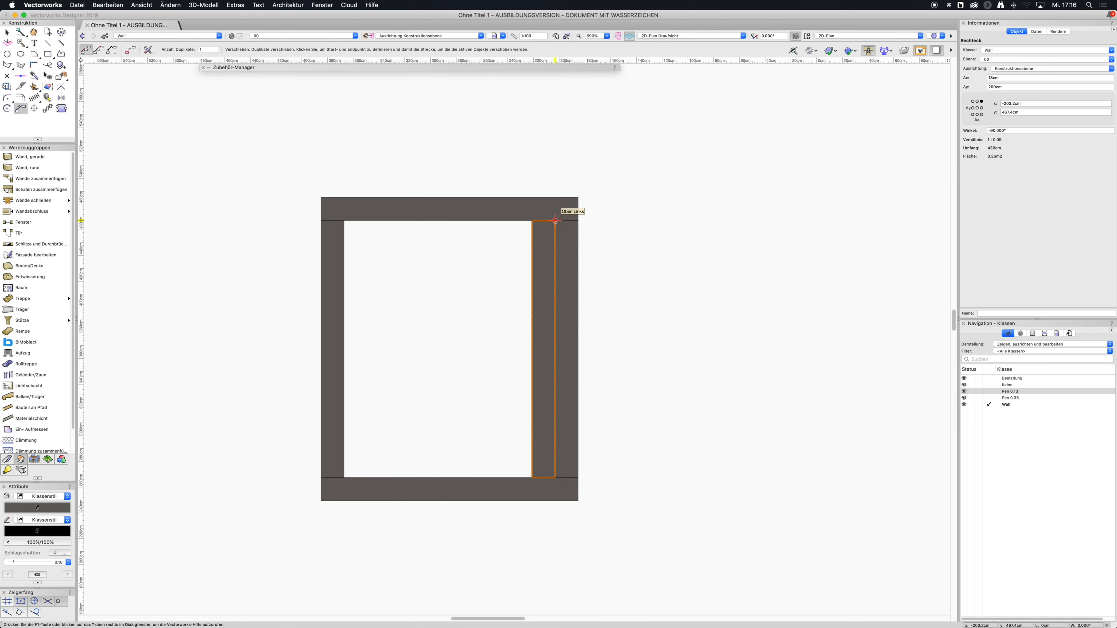
Move the duplicated inner wall 100 cm to the left along the upper wall's inner edge.
click(556, 222)
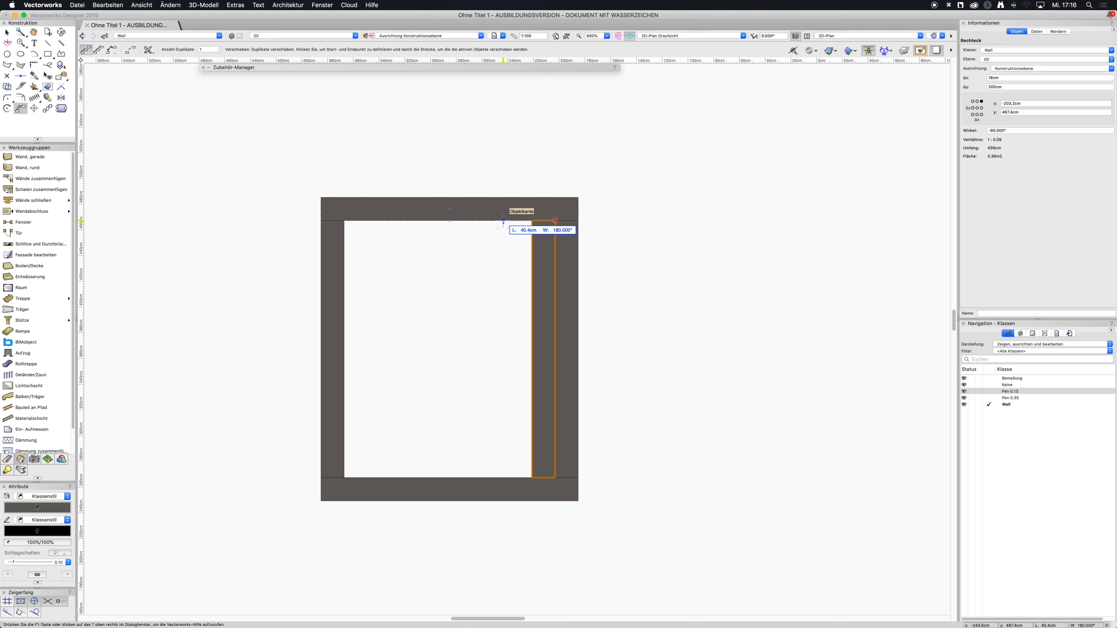
key(Tab)
text(100)
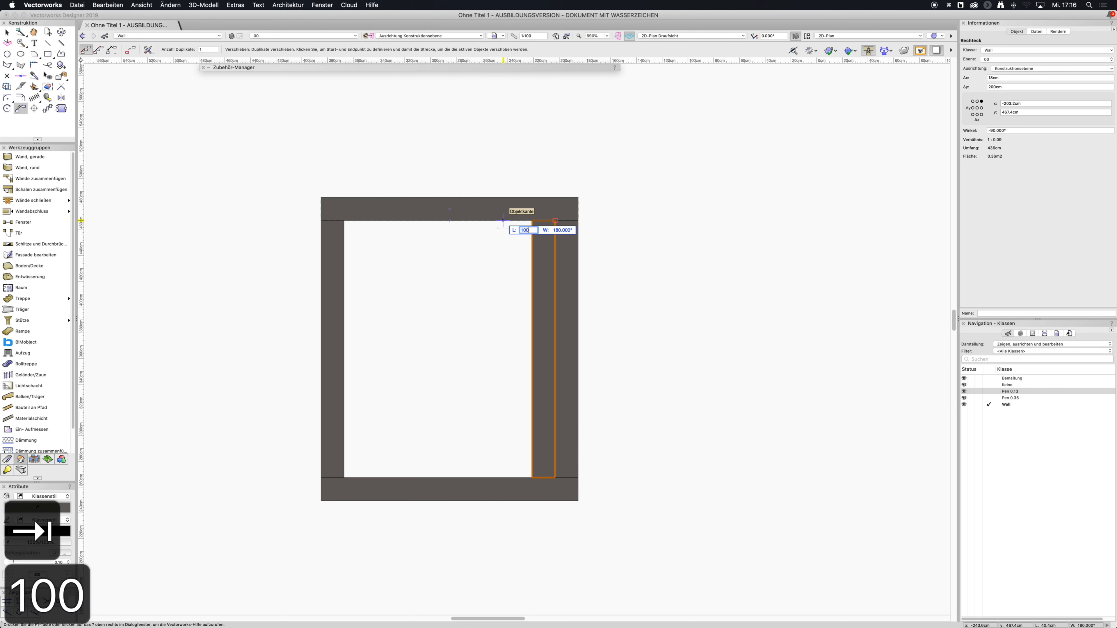
key(Return)
click(427, 221)
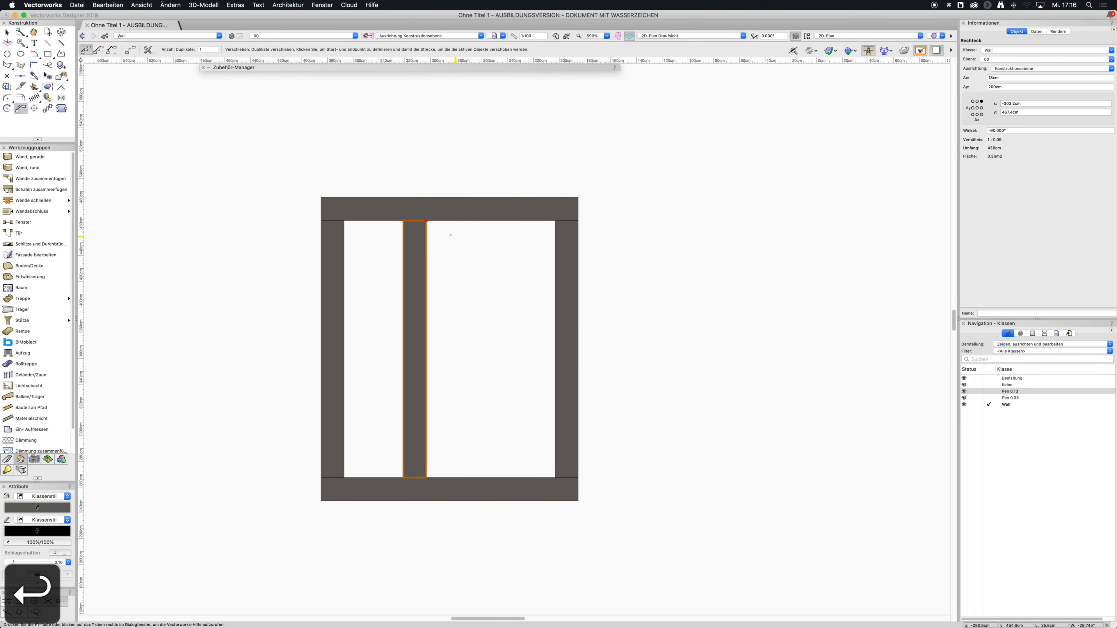
Move the inner wall 50 cm to the right along the upper wall's inner edge.
click(426, 222)
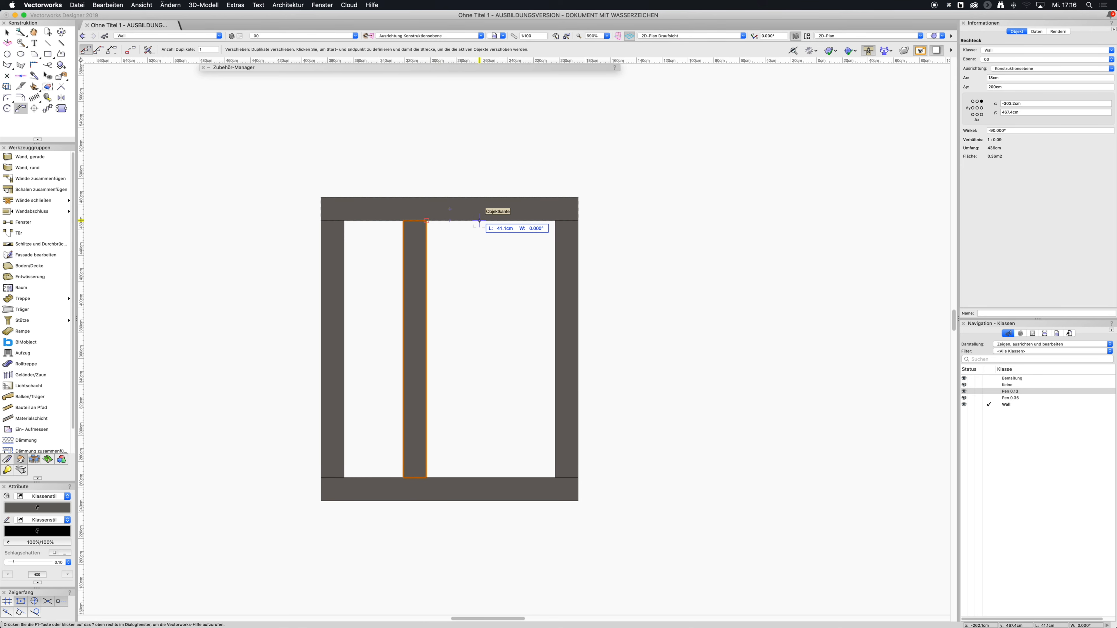
key(Tab)
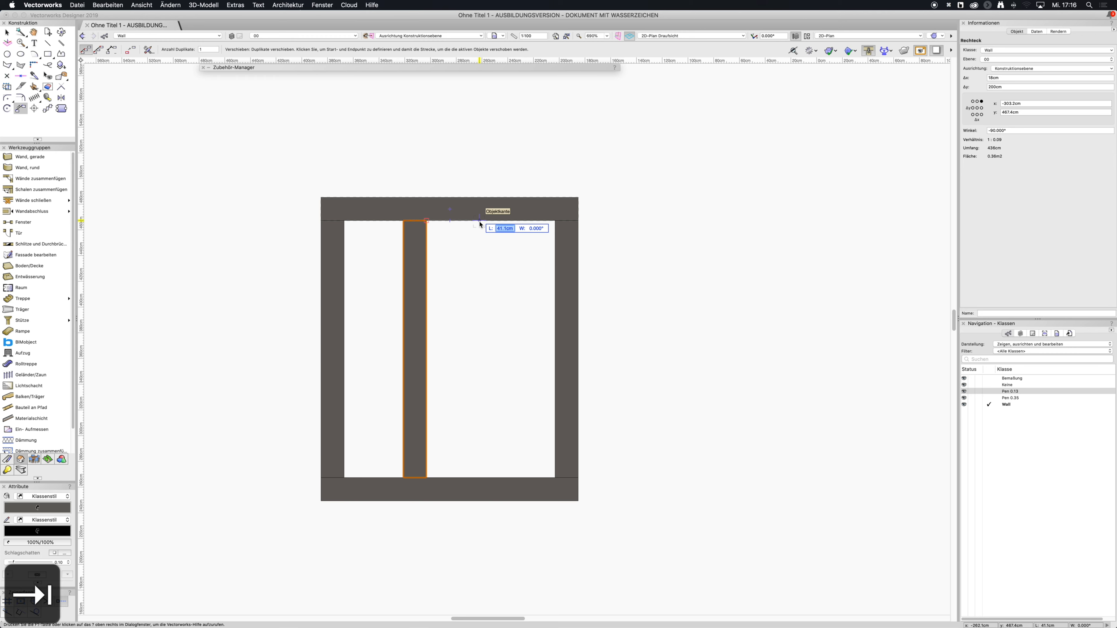
text(50)
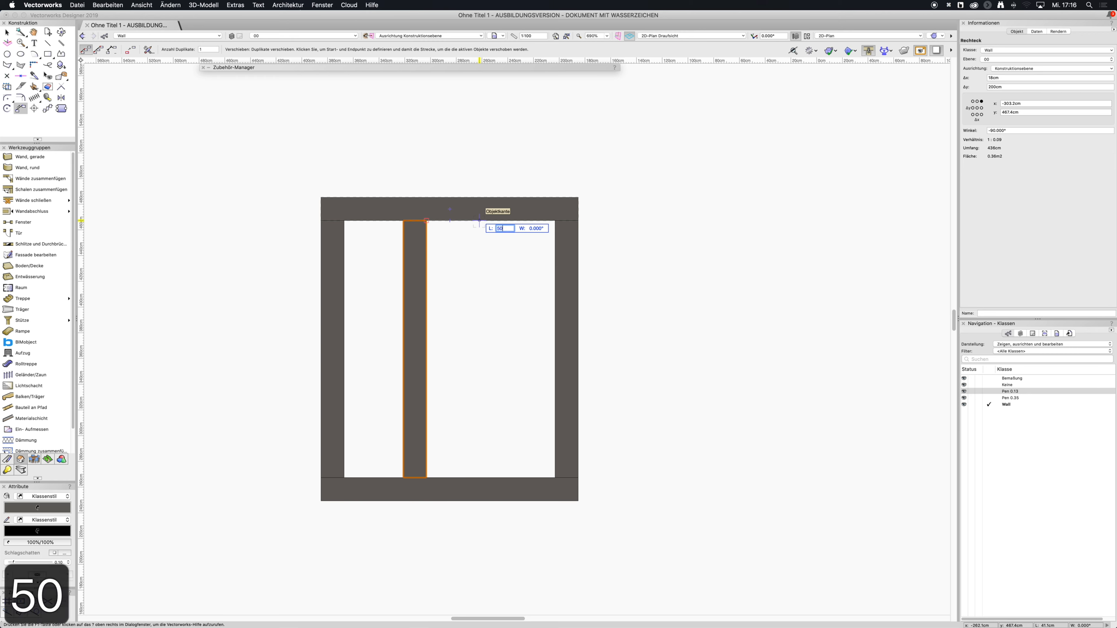
key(Return)
click(491, 220)
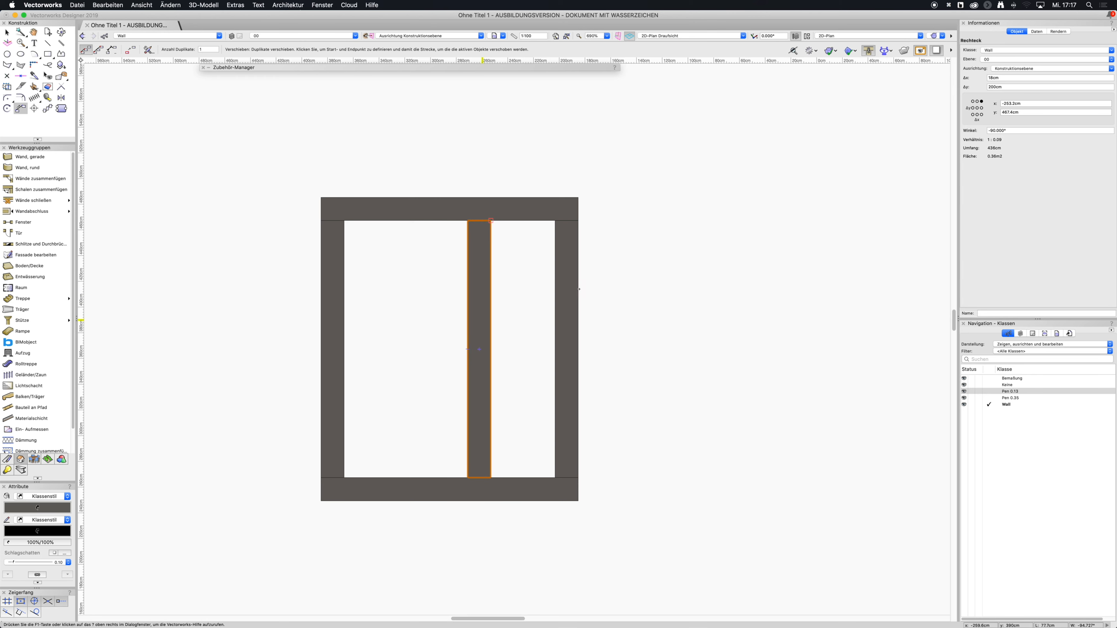
Try a 5 cm width on the inner wall with its upper-right corner as the reference point, and undo the change.
key(x)
click(472, 304)
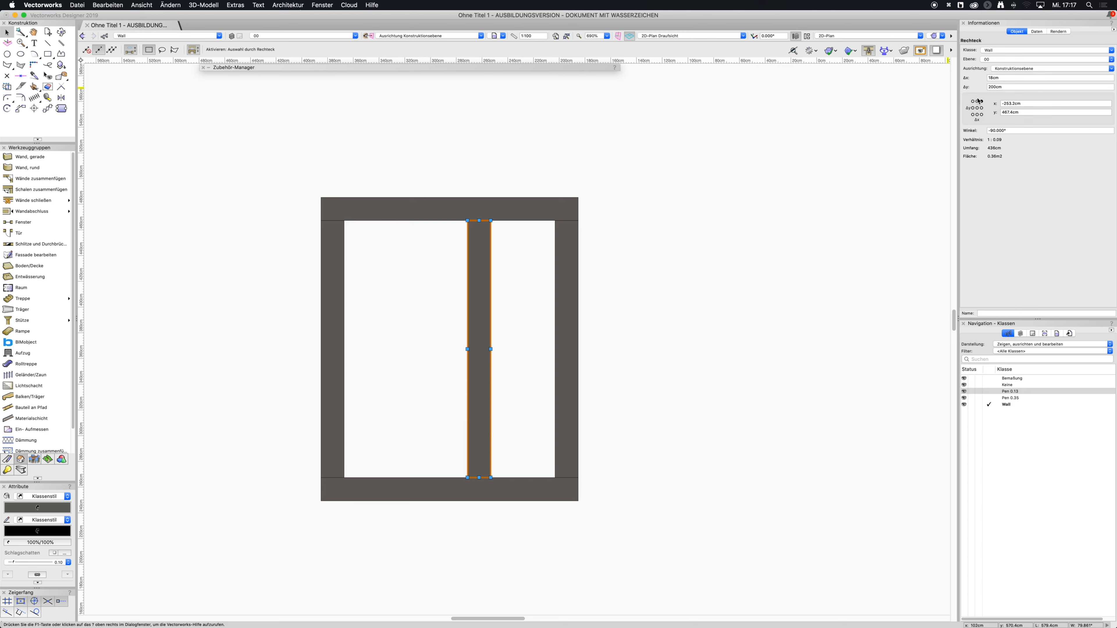
click(1003, 79)
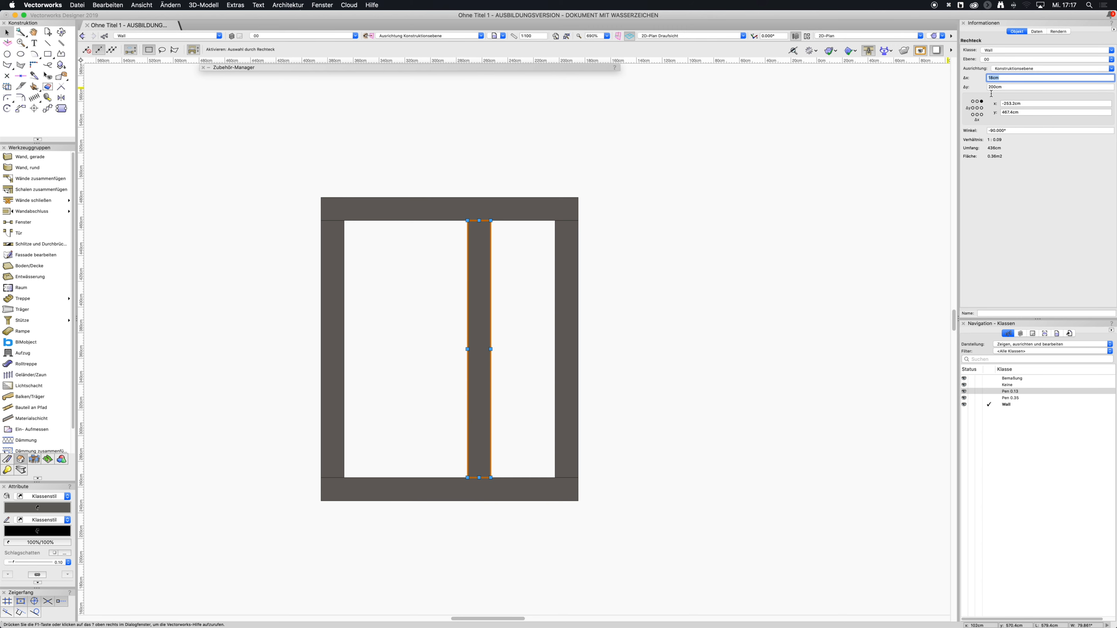
text(5)
key(Return)
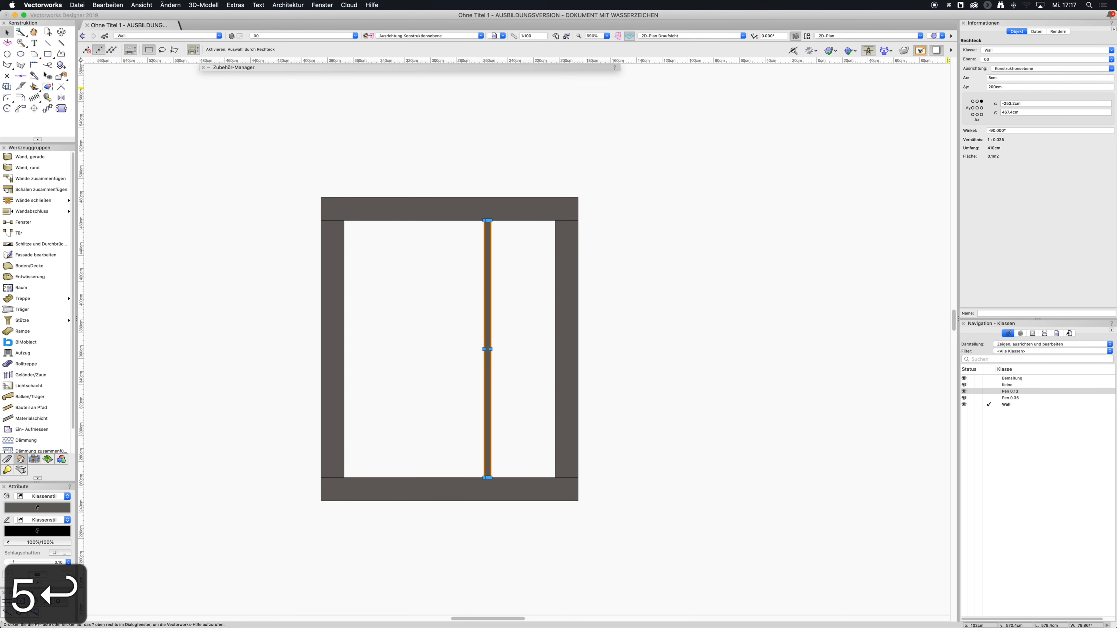
click(655, 272)
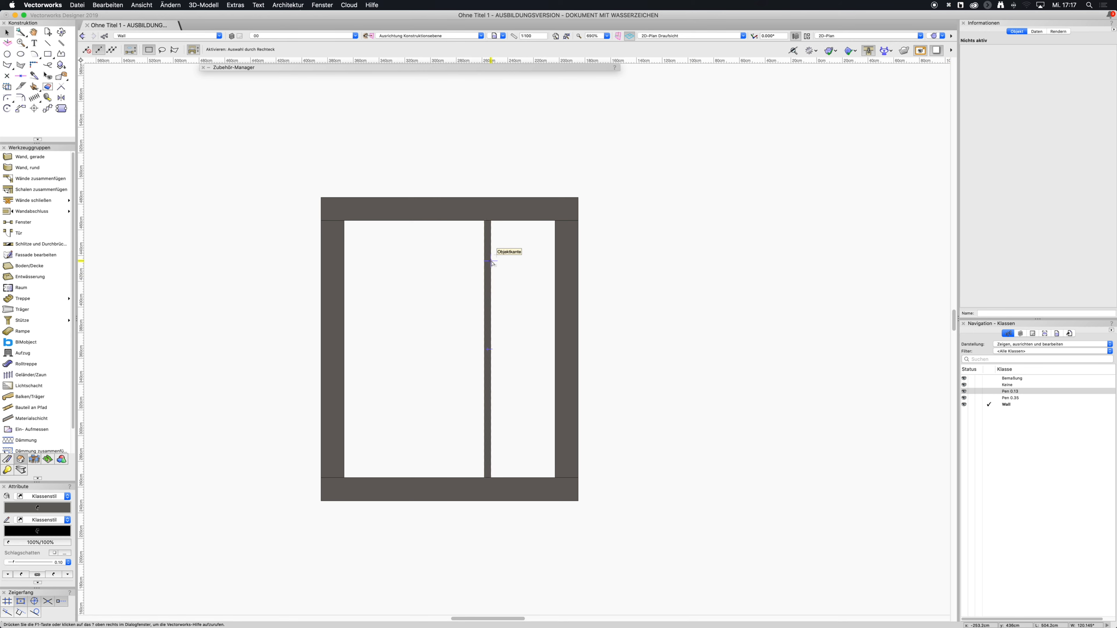
key(super+z)
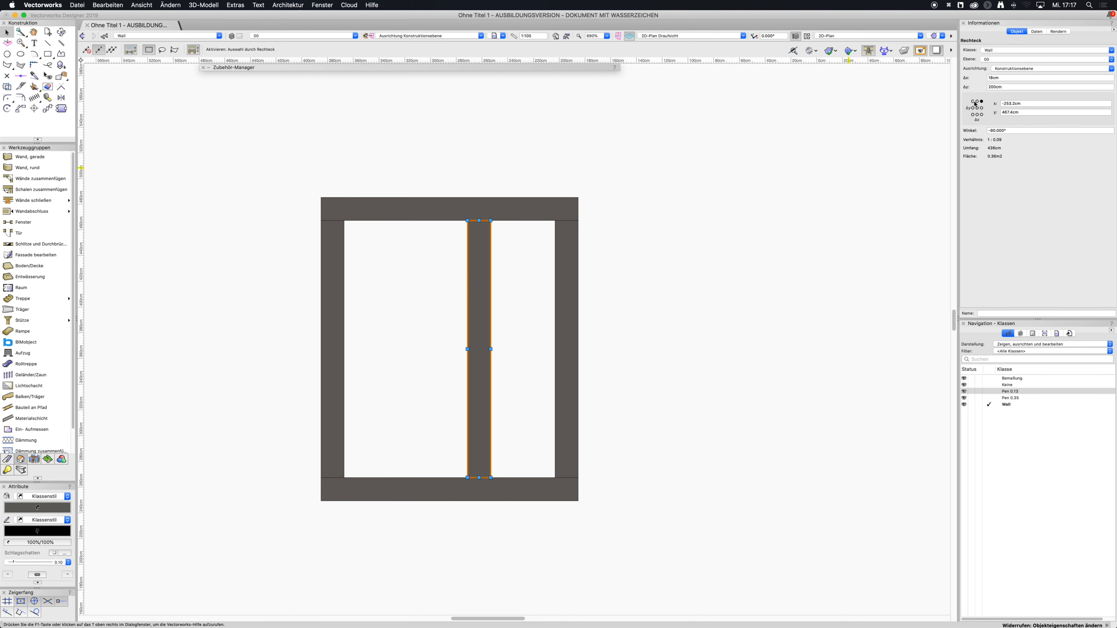
Try a 5 cm width on the inner wall with its upper-left corner as the reference point, and undo the change.
click(983, 81)
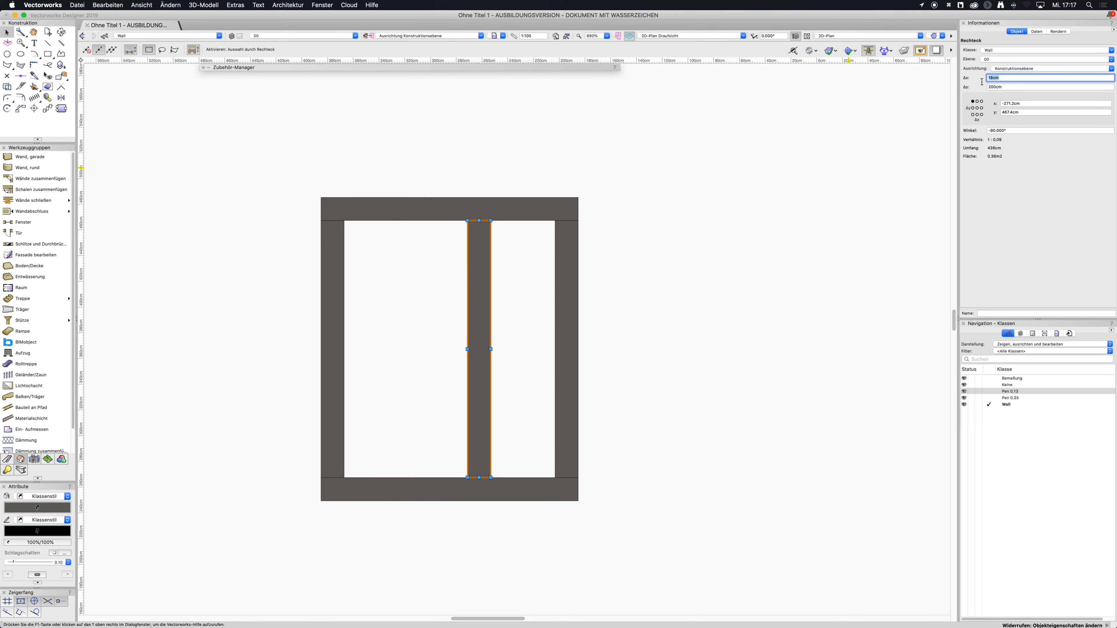
text(5)
key(Return)
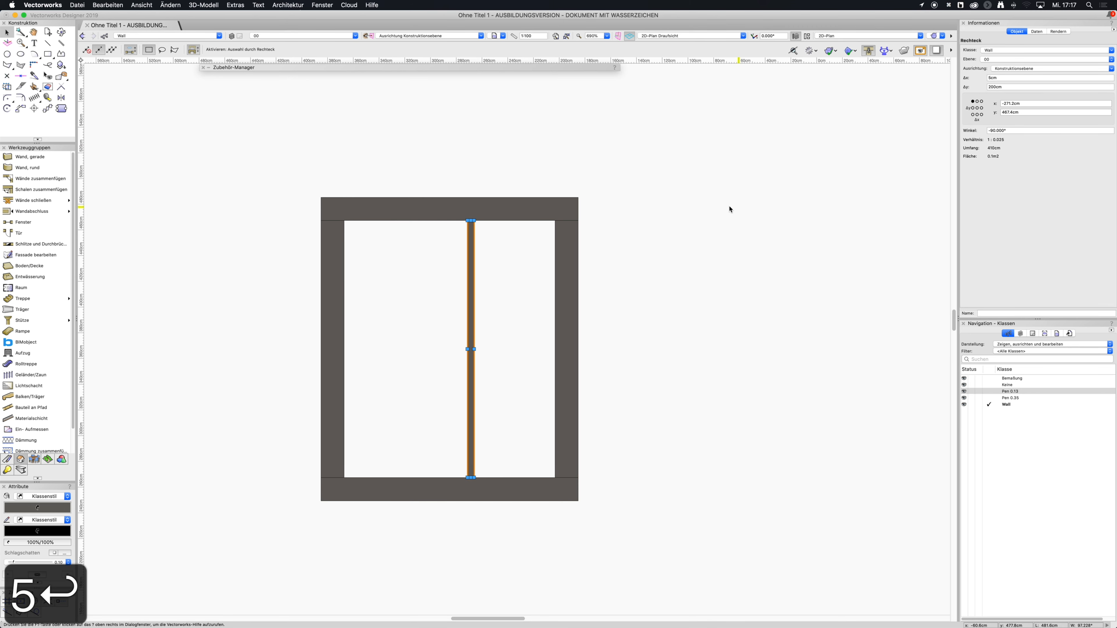
key(super+z)
Undo the inner wall's last 50 cm move to the right and deselect the wall.
key(super+z)
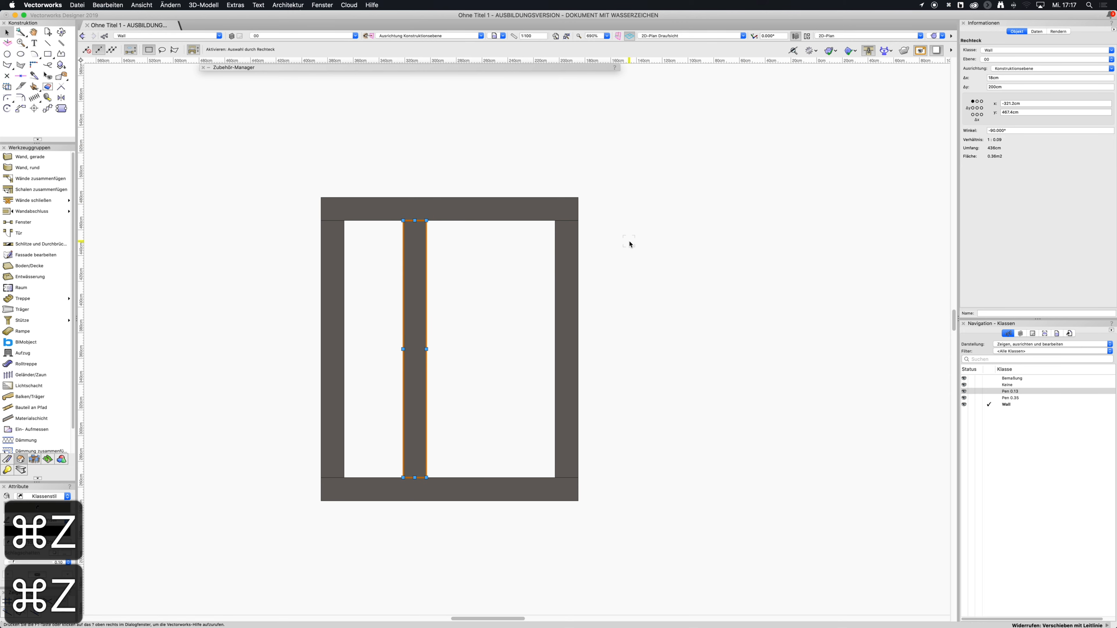
click(646, 216)
scroll(488, 270, left, 3)
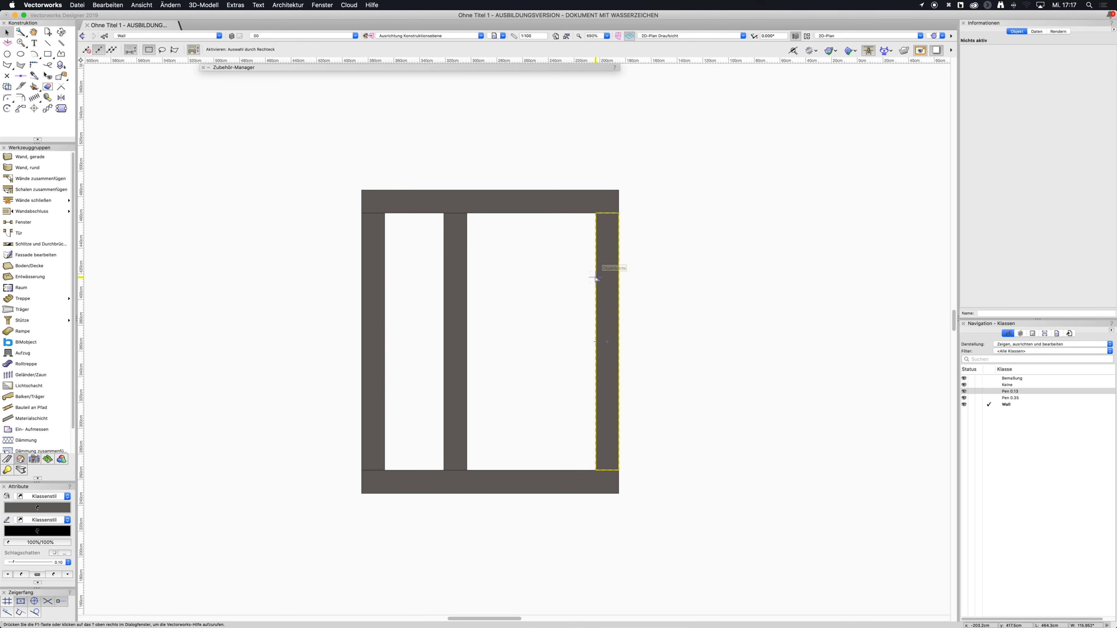
Draw a 60 by 60 cm square overlapping the upper part of the right wall.
click(612, 282)
click(628, 302)
key(4)
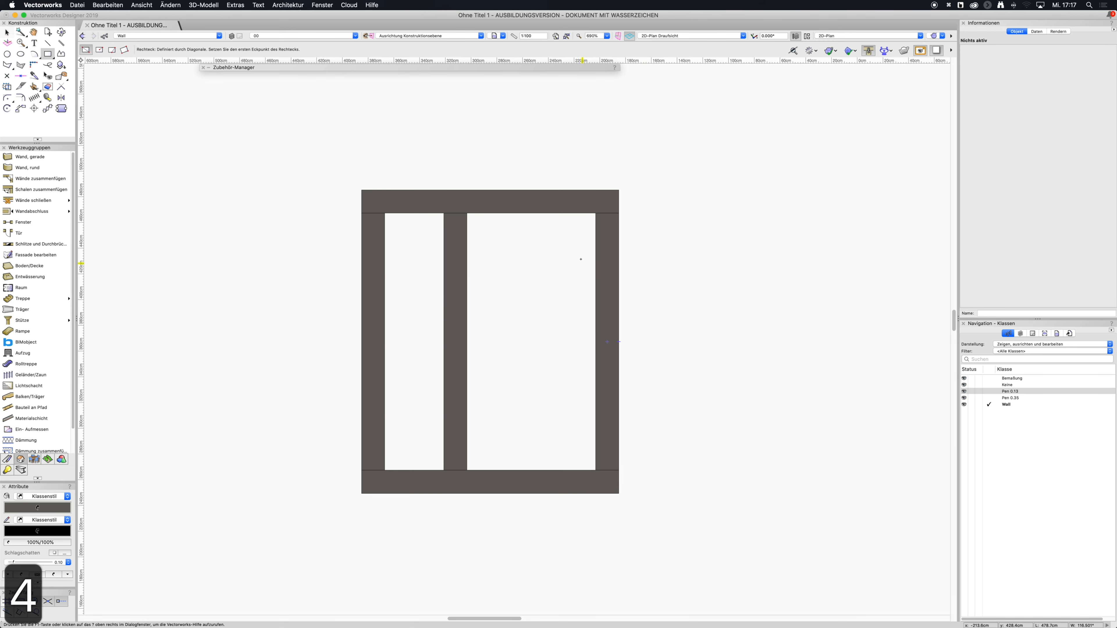
click(578, 259)
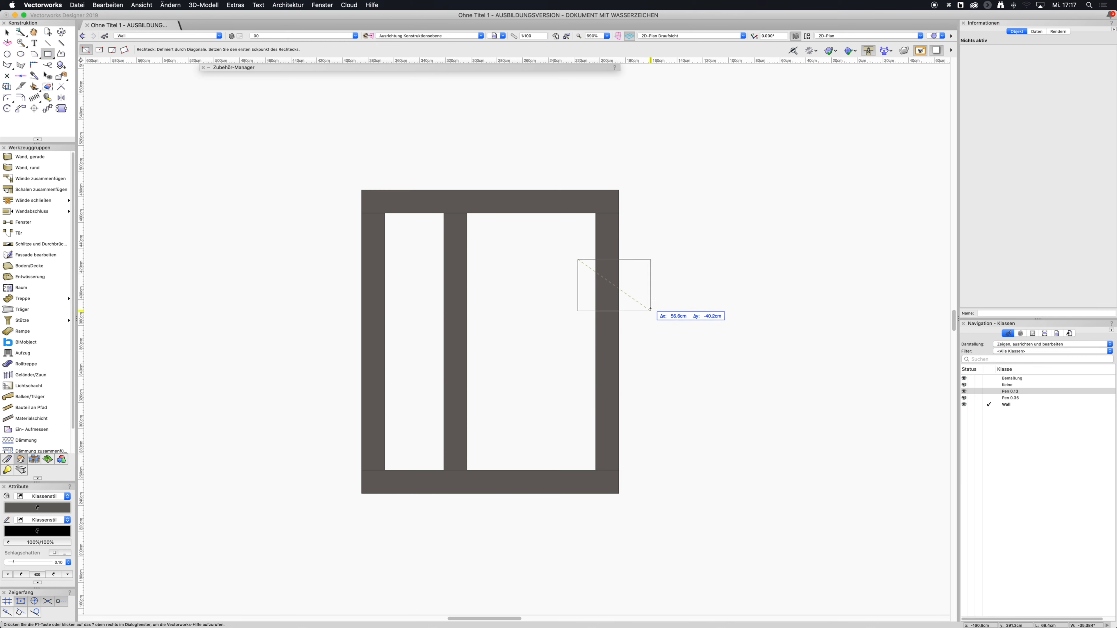
key(Tab)
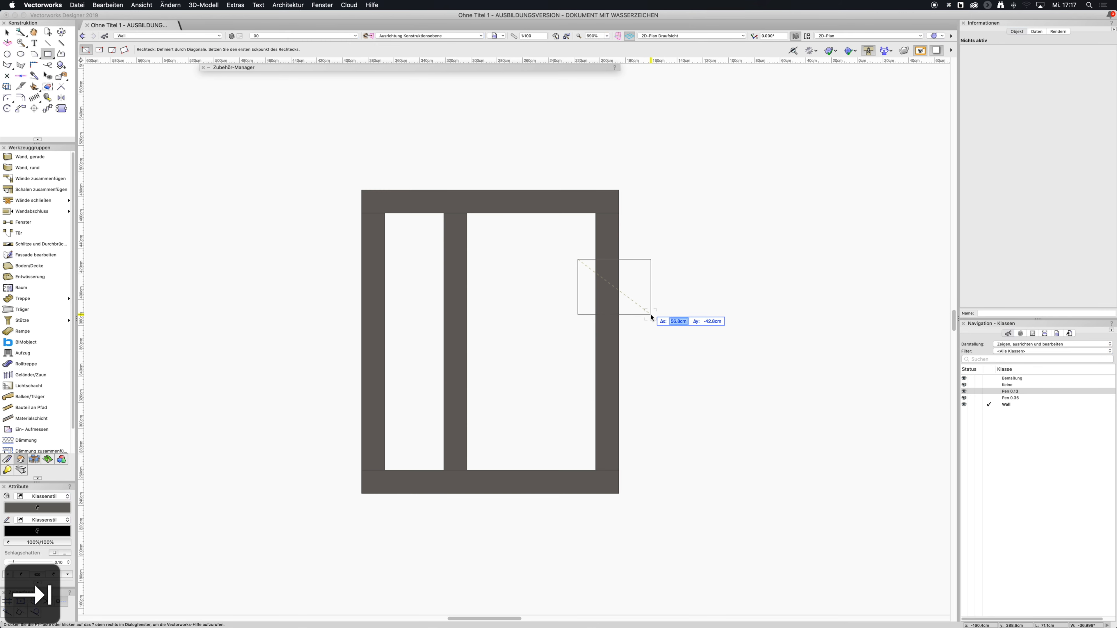
text(60)
key(Tab)
text(60)
key(Return)
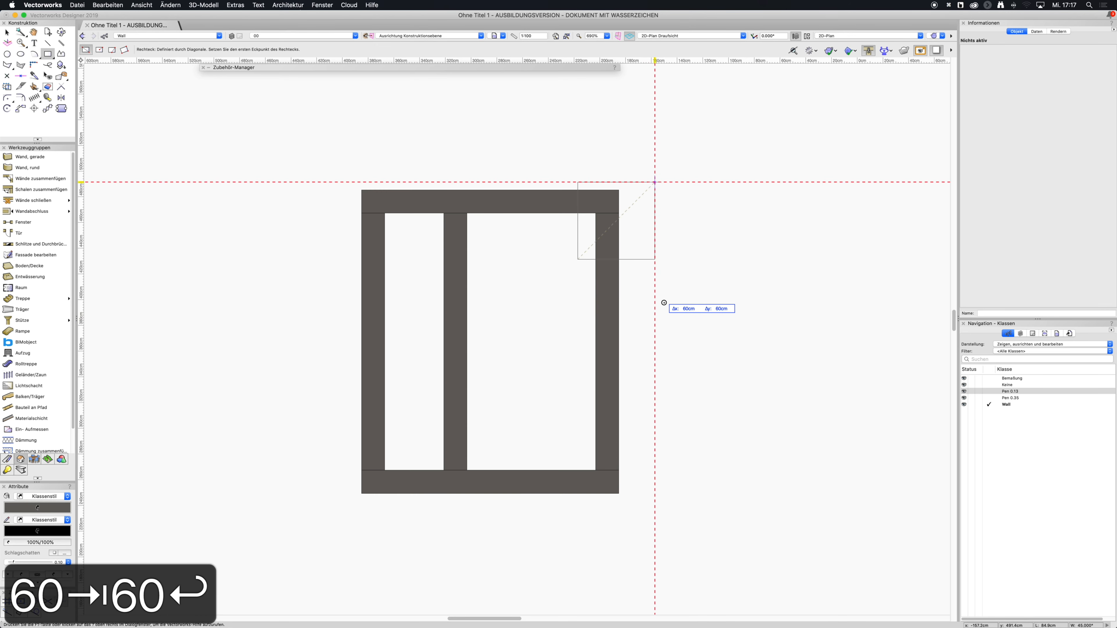
Move the square by points so its upper-left corner sits on the right wall's upper inner corner.
key(m)
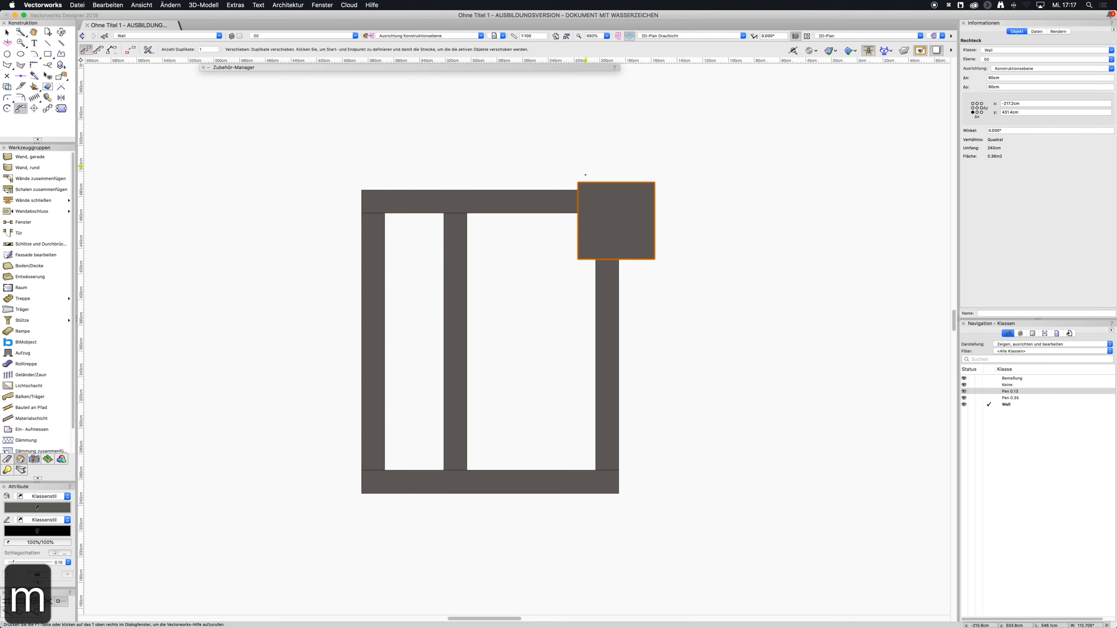
click(579, 183)
click(767, 235)
click(768, 235)
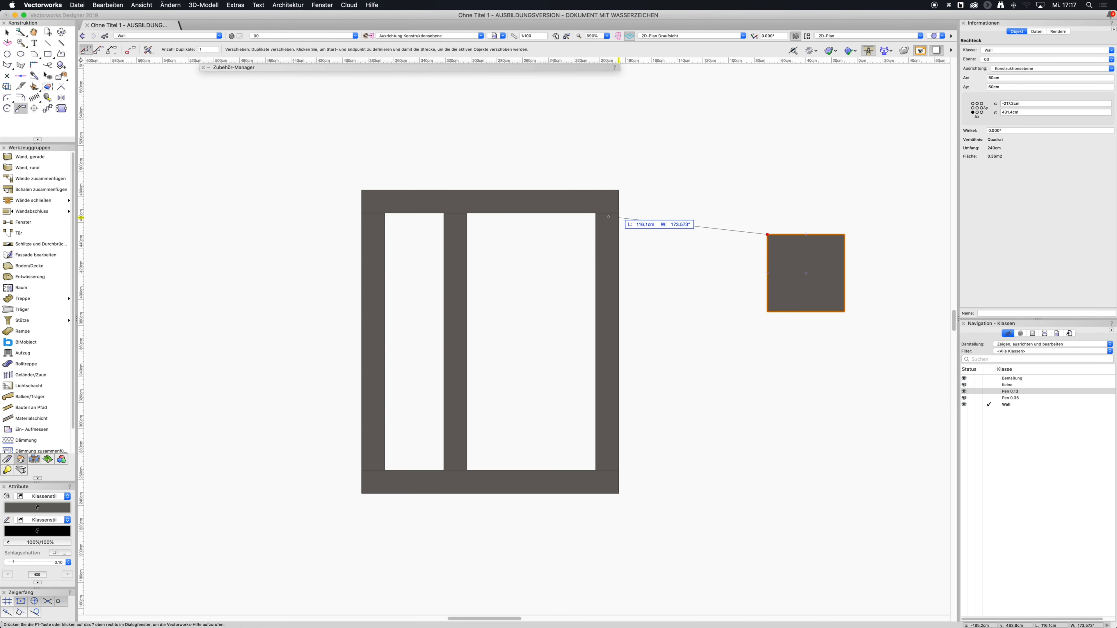
click(596, 214)
Move the square 30 cm straight down along the right wall's inner face.
click(596, 214)
key(Tab)
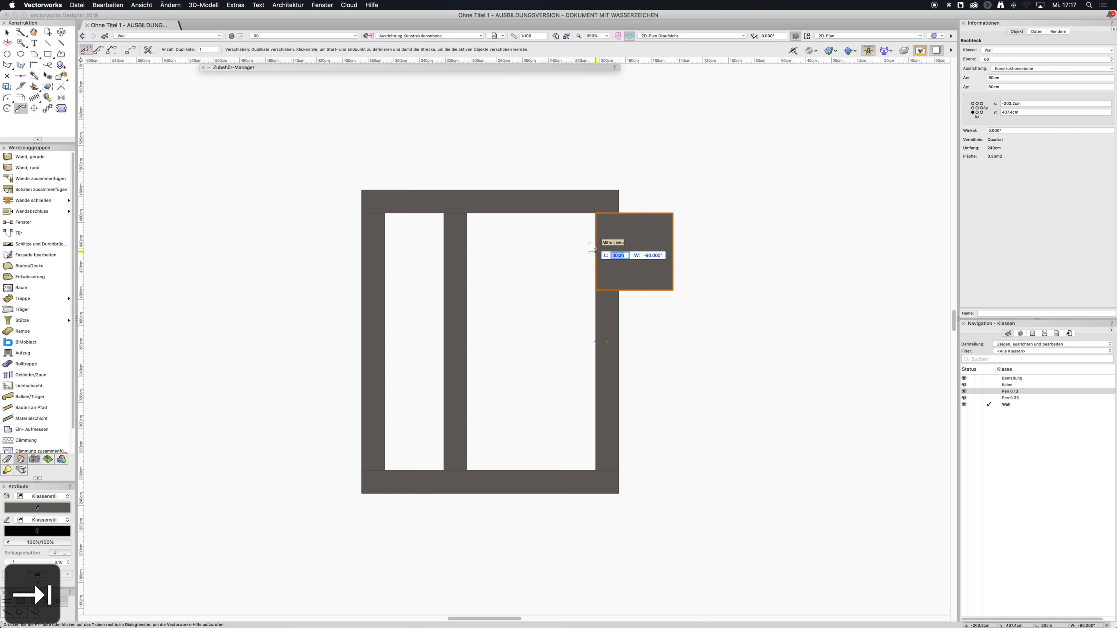
text(30)
key(Return)
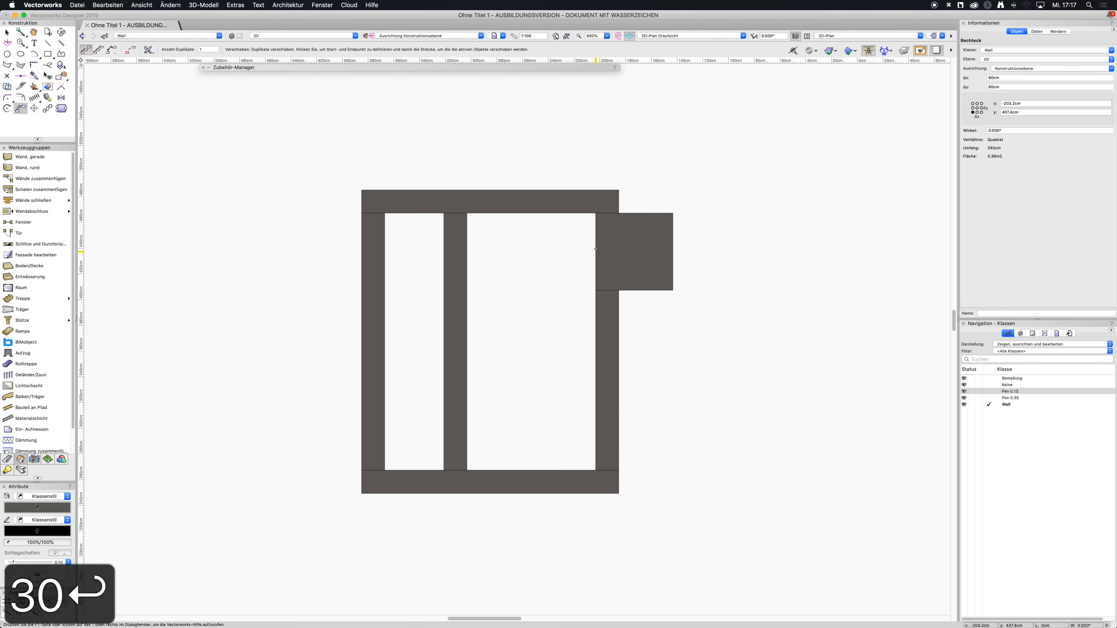
Try clipping the square's overlap out of the right wall and deleting the square, and undo both operations.
key(x)
shift+click(593, 244)
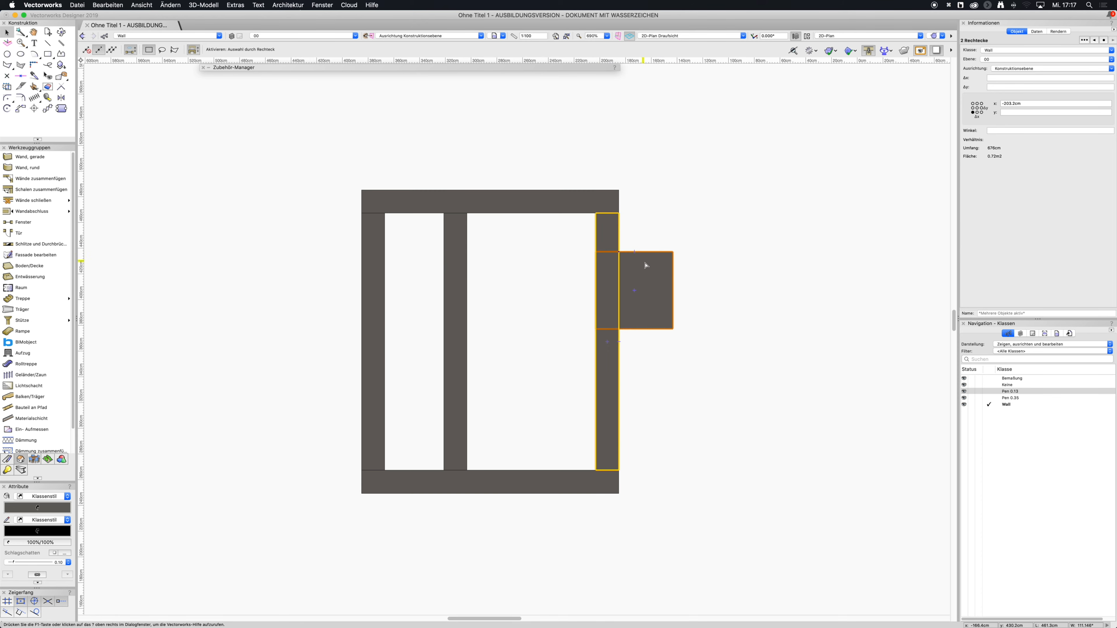
right_click(614, 244)
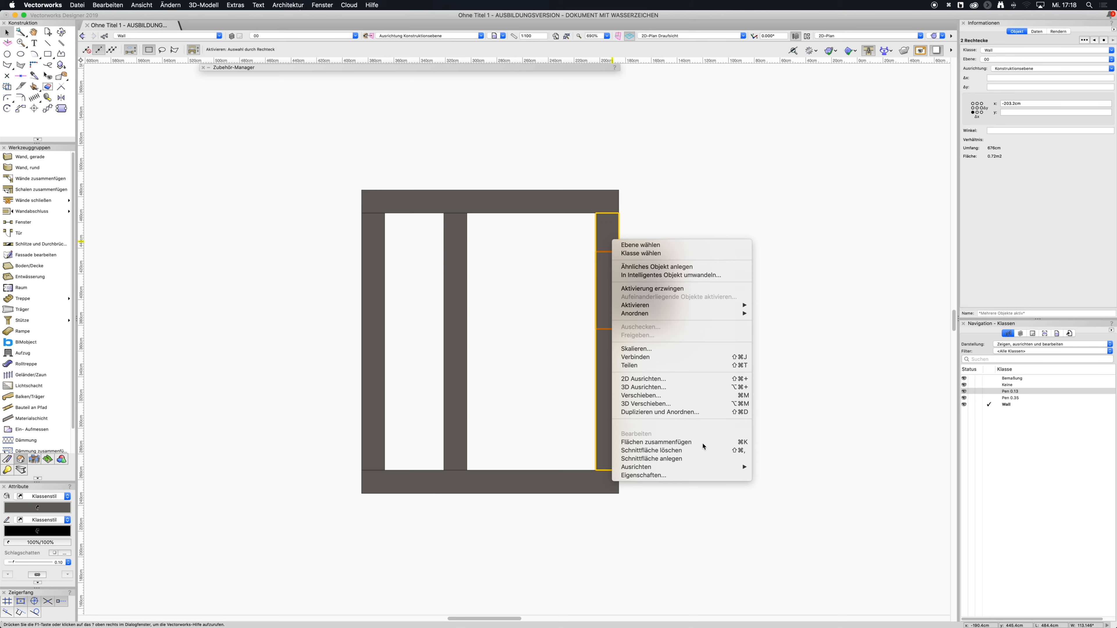
mouse_move(709, 471)
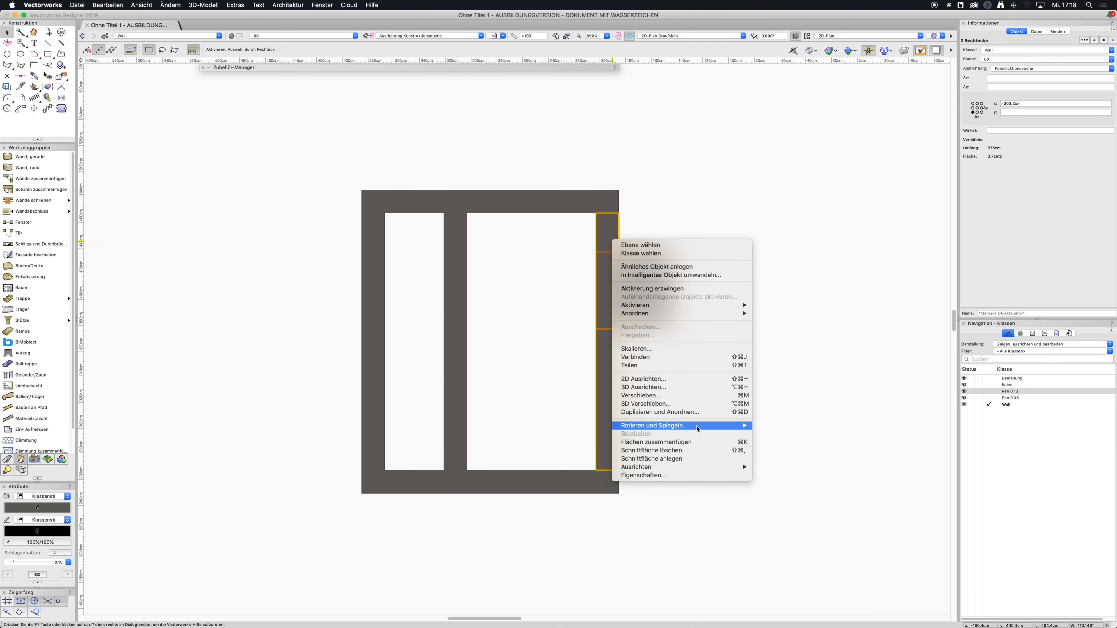
click(683, 454)
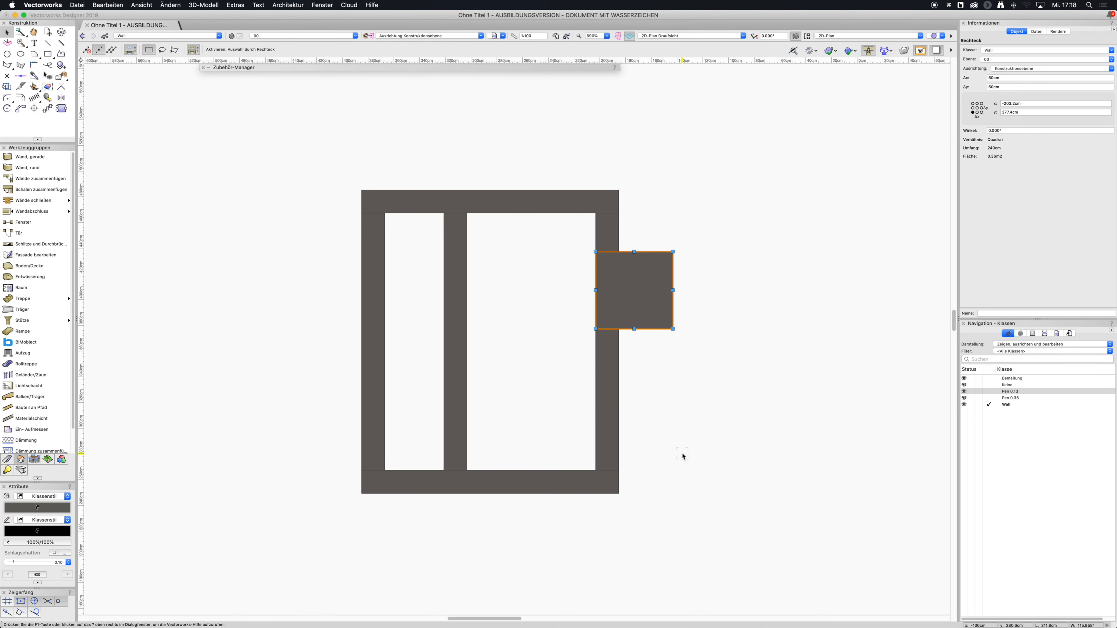
key(BackSpace)
key(cmd+z)
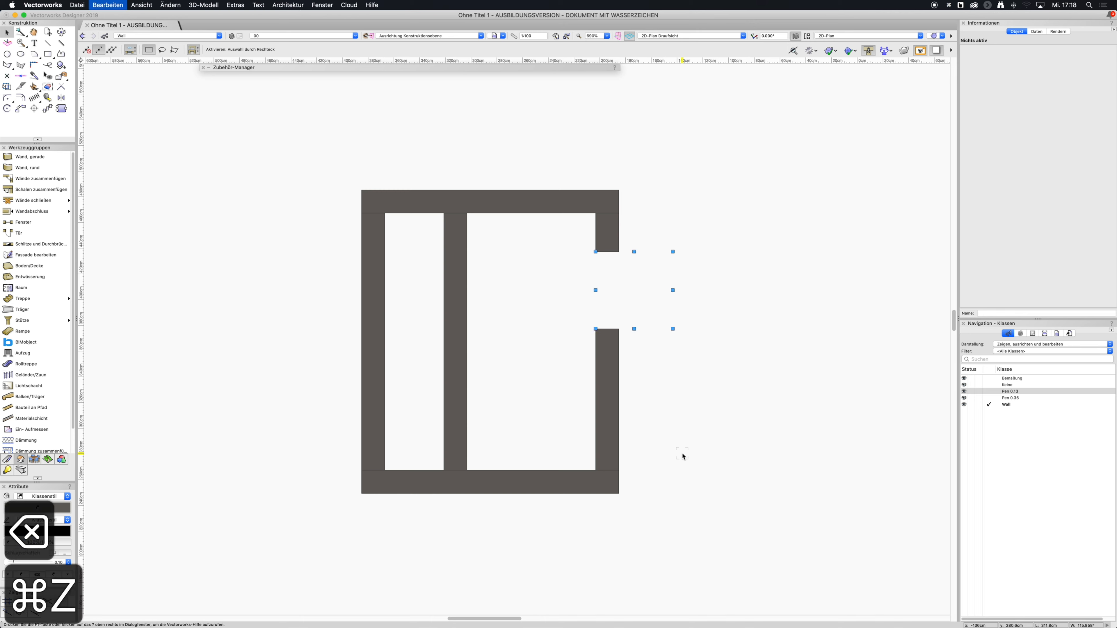
key(cmd+z)
Clip the square's overlap out of the right wall and remove the square to leave a door opening.
right_click(614, 274)
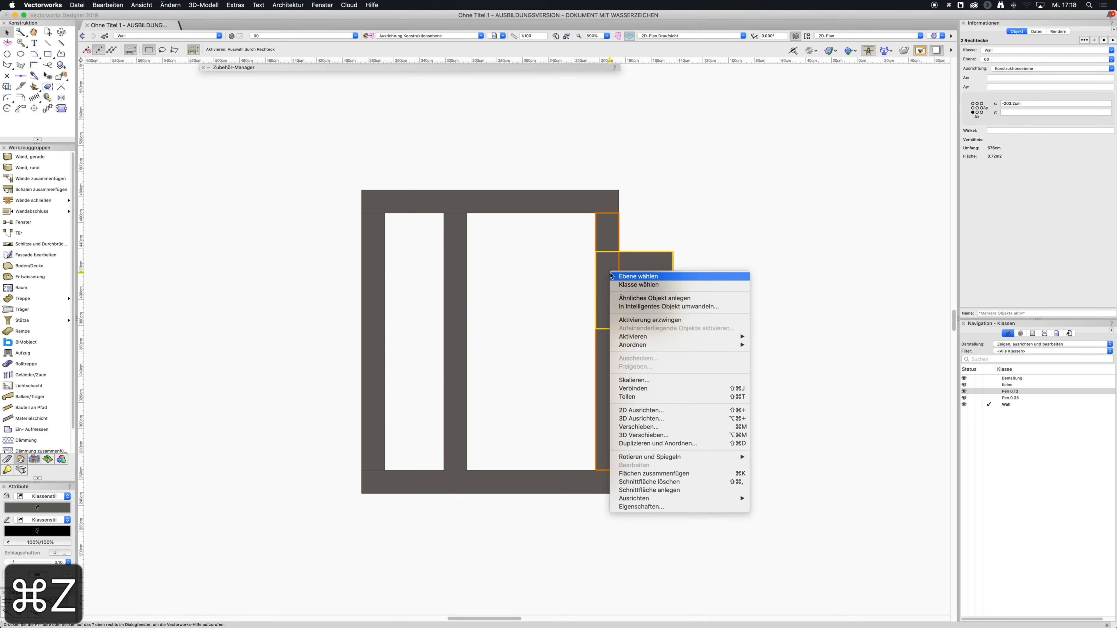
click(651, 483)
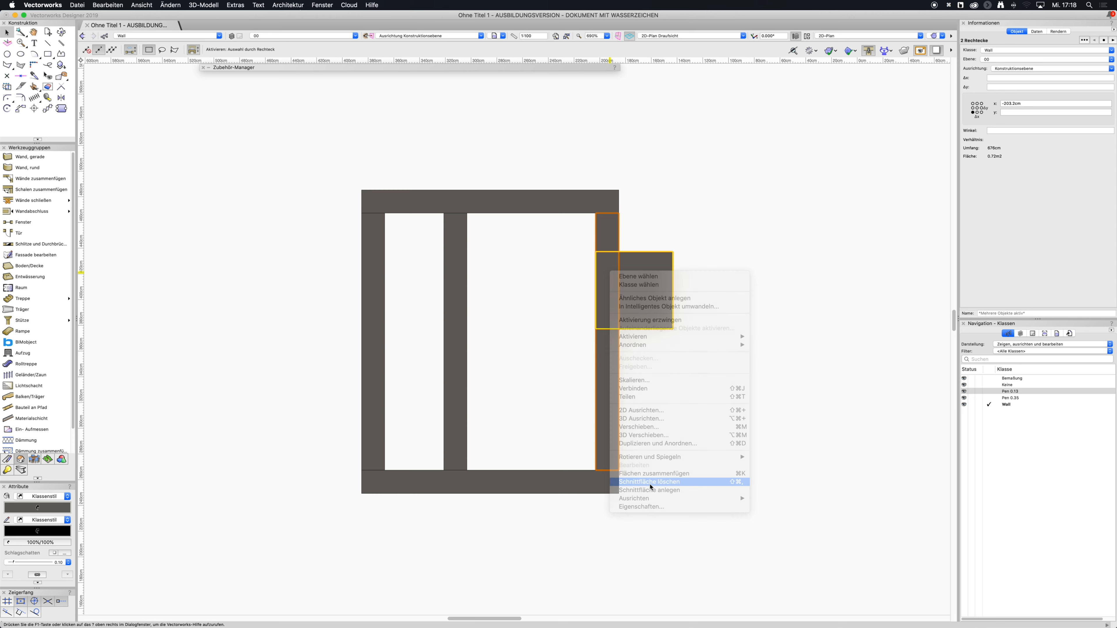
key(super+x)
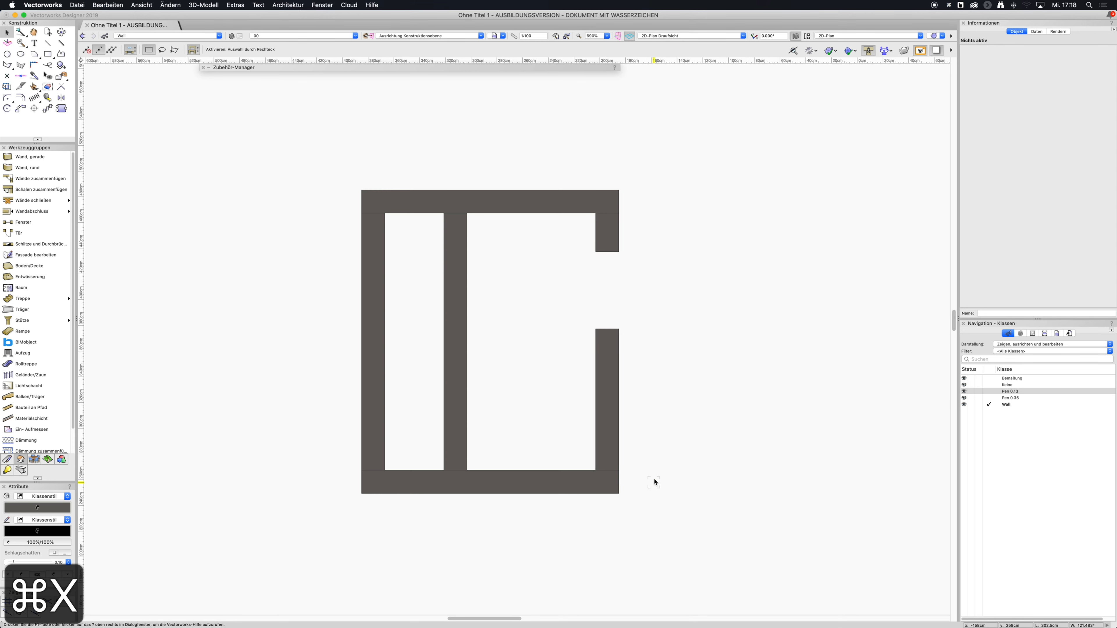
Activate class Pen 0.13 and draw 60 cm lines across the door opening along the wall's outer and inner faces.
double_click(1025, 391)
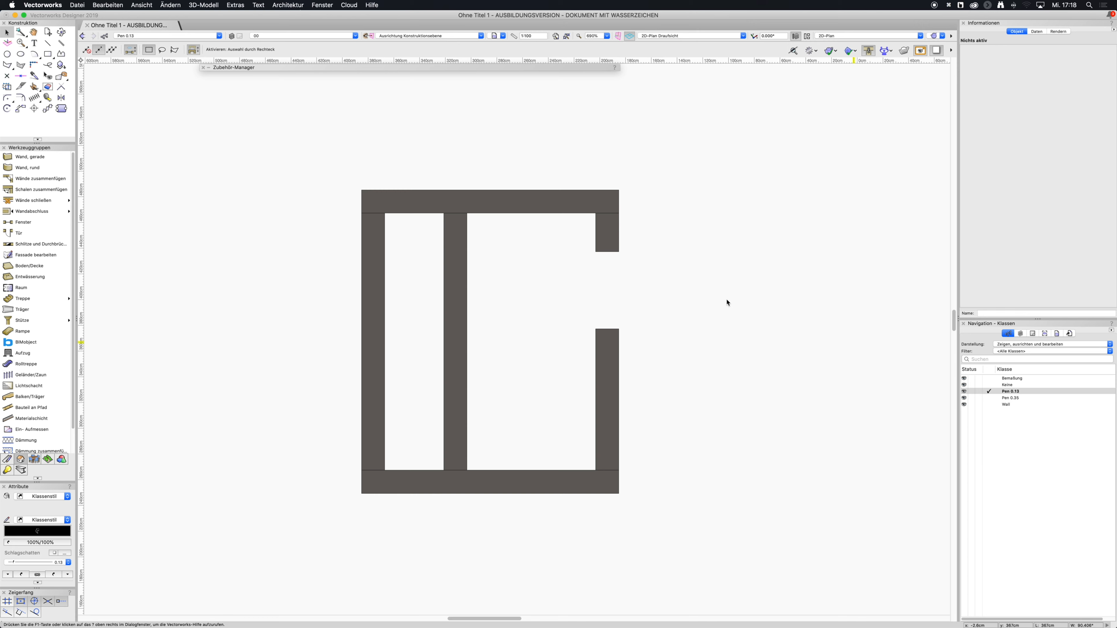
key(2)
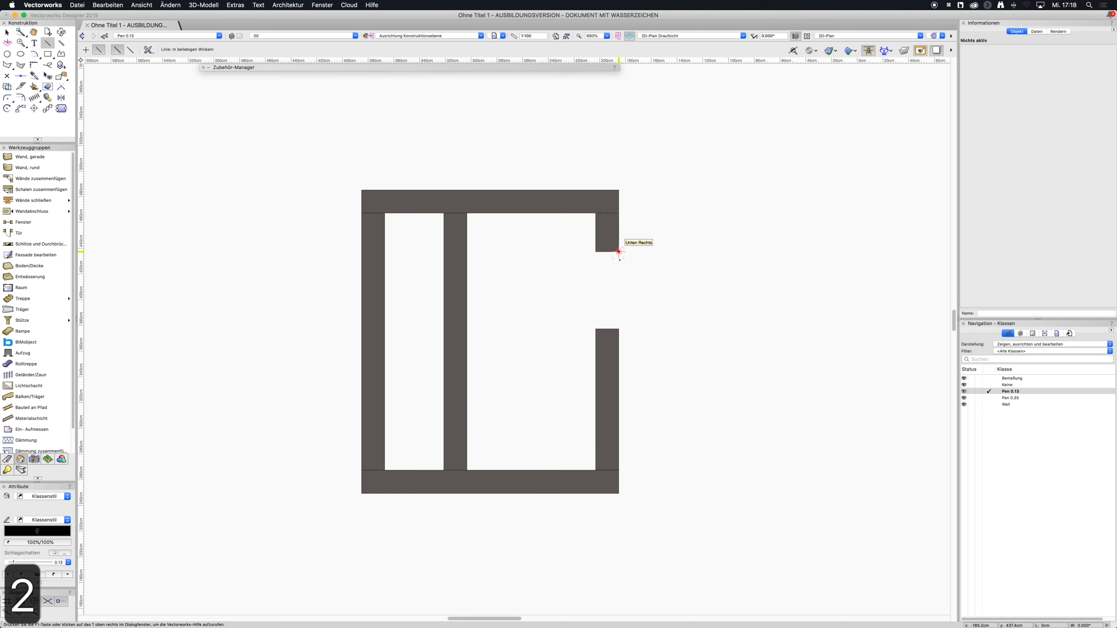
click(619, 252)
click(618, 329)
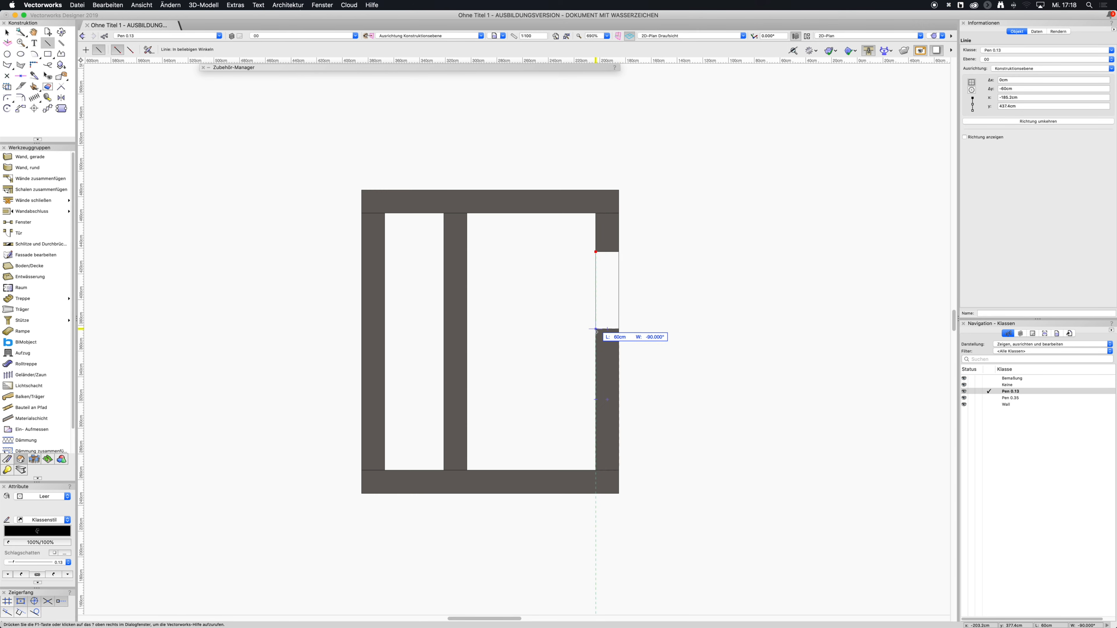
key(x)
click(590, 267)
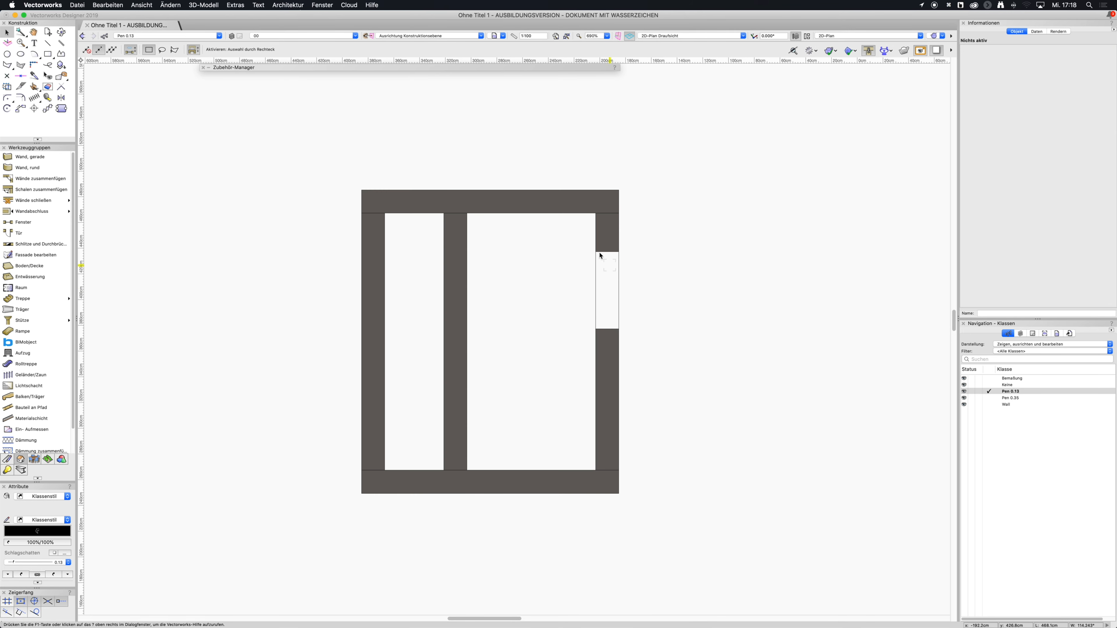
key(2)
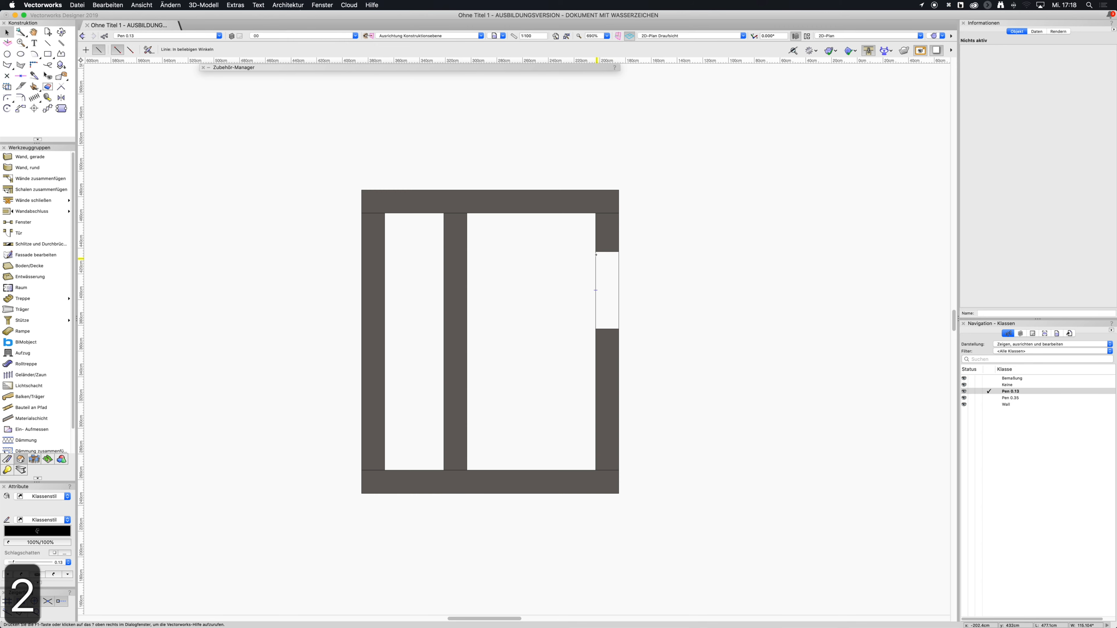
key(6)
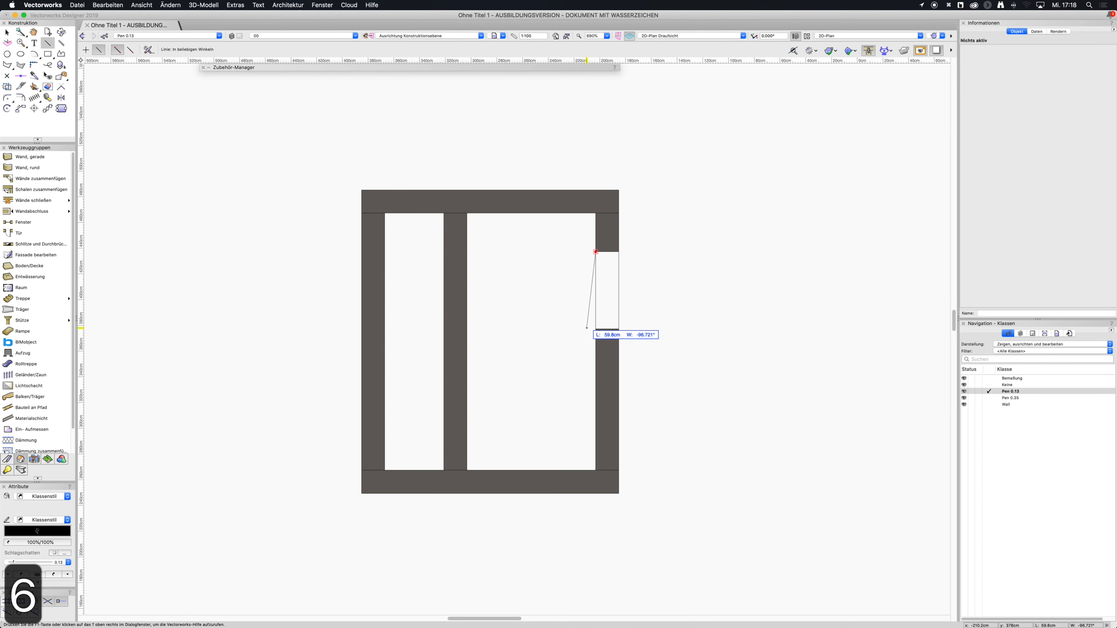
key(super+z)
key(super+z)
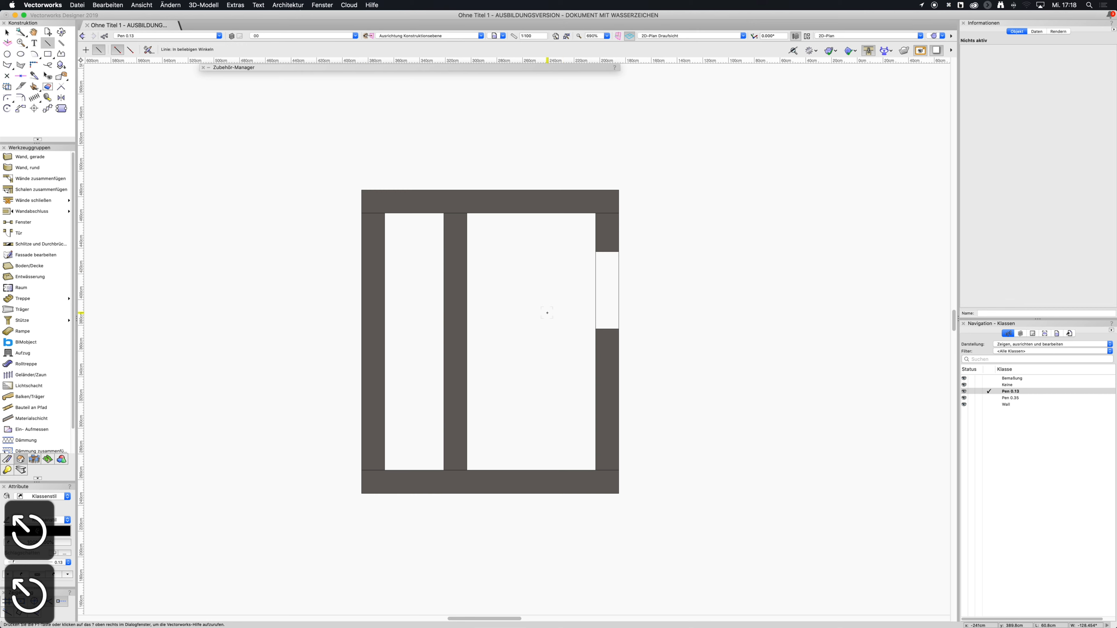
Draw a 90° door swing arc with 60 cm radius, centred on the opening's upper inner corner, from the lower inner corner into the room.
key(6)
key(3)
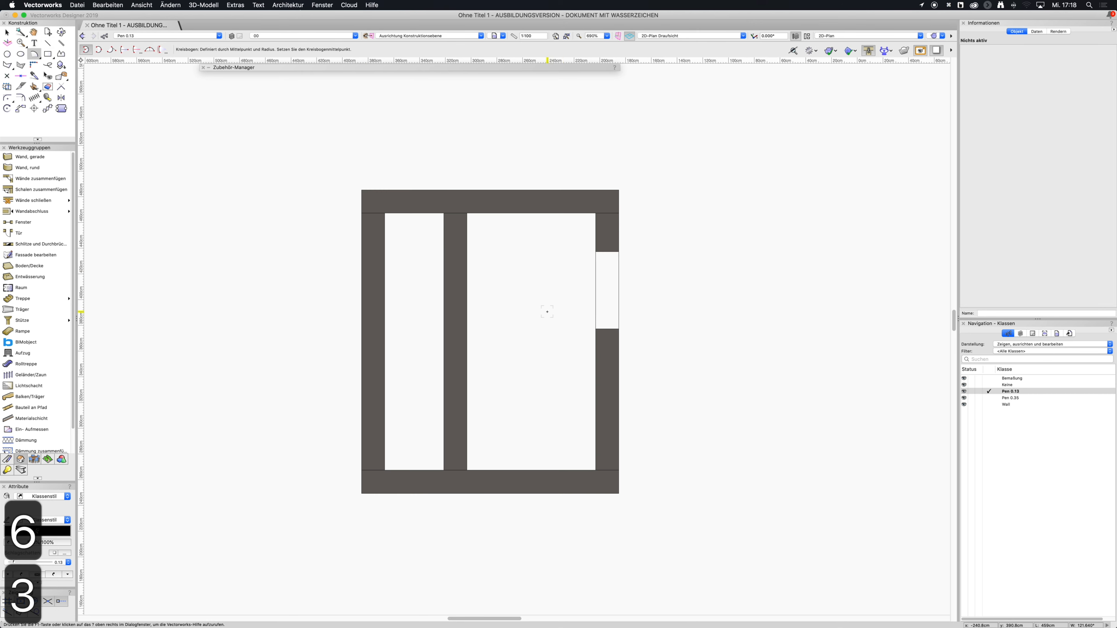
click(596, 252)
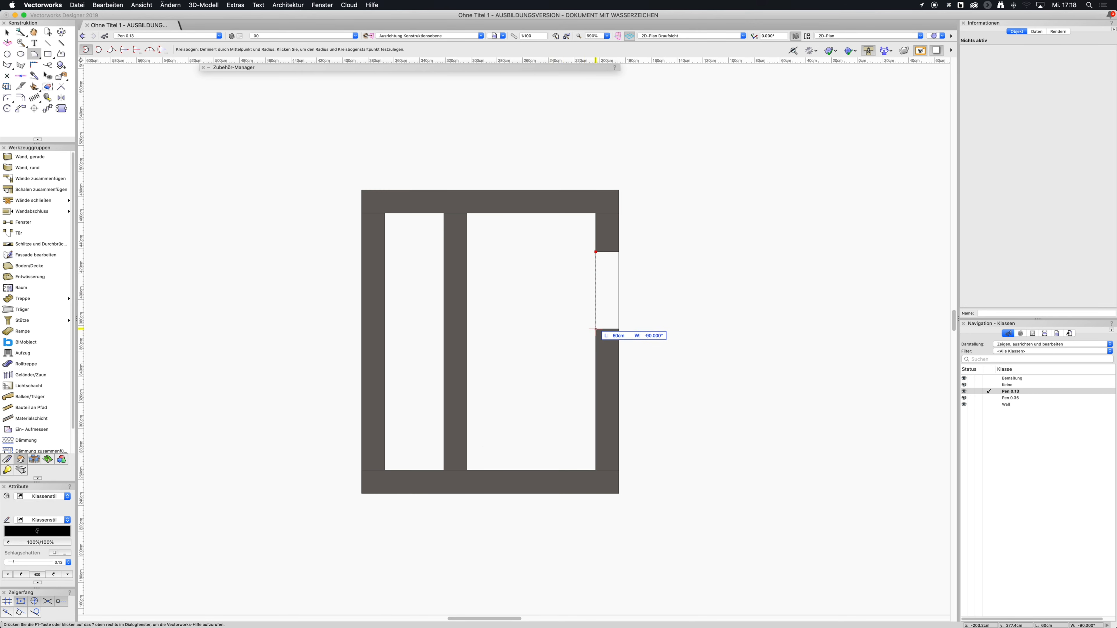
click(596, 329)
click(545, 252)
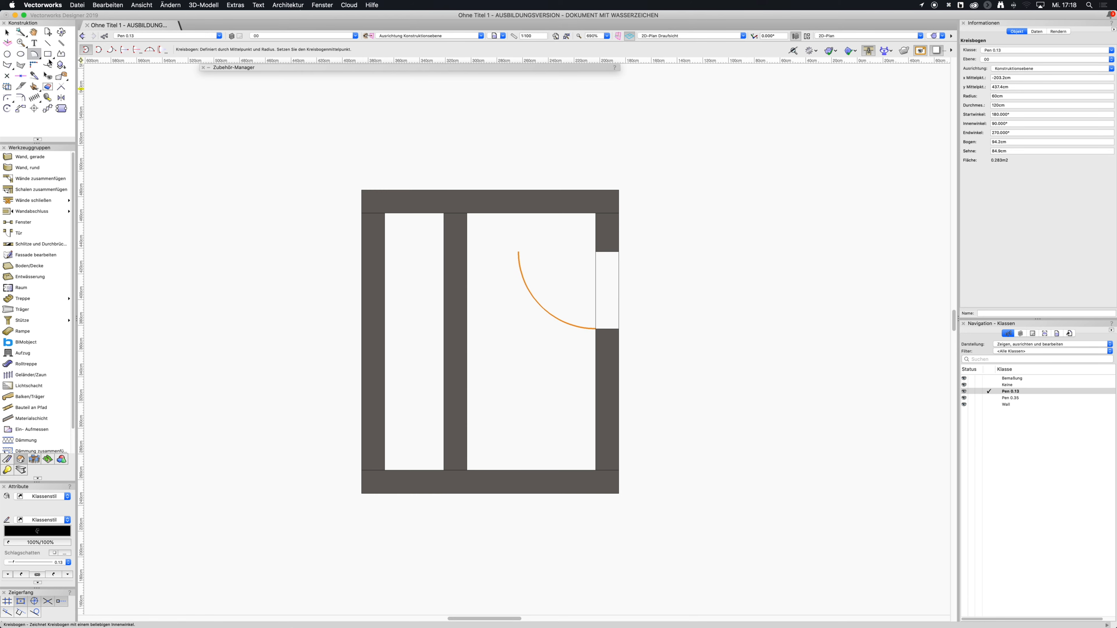
Draw the door leaf as a straight line from the opening's upper inner corner to the free end of the swing arc.
key(2)
click(596, 252)
click(519, 252)
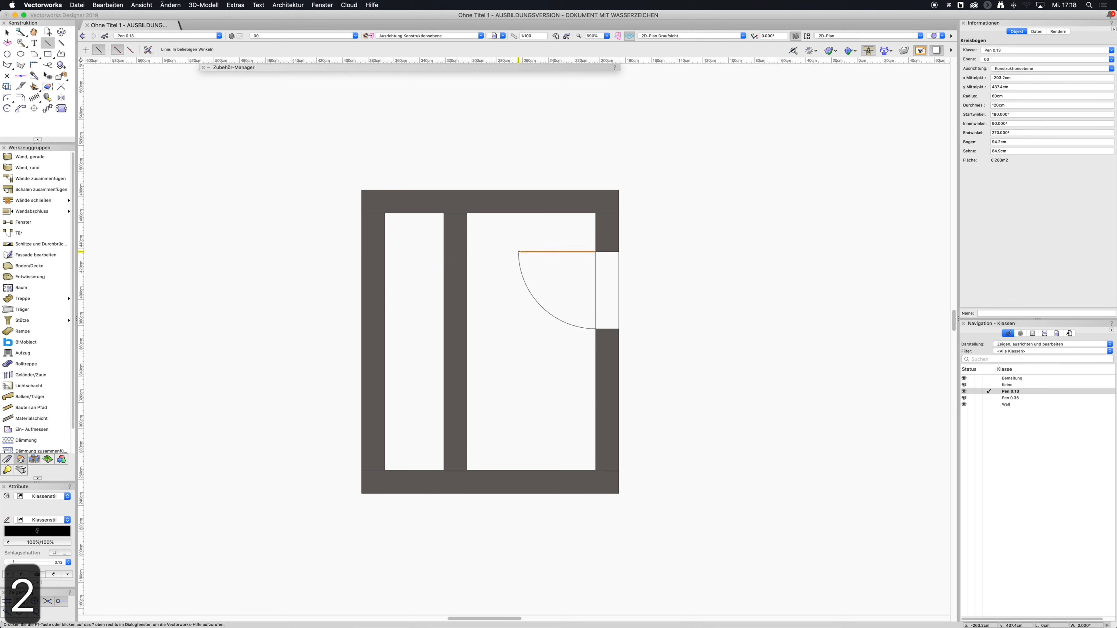
Select the door leaf, the swing arc and both lines across the opening together.
key(x)
drag(509, 233, 521, 329)
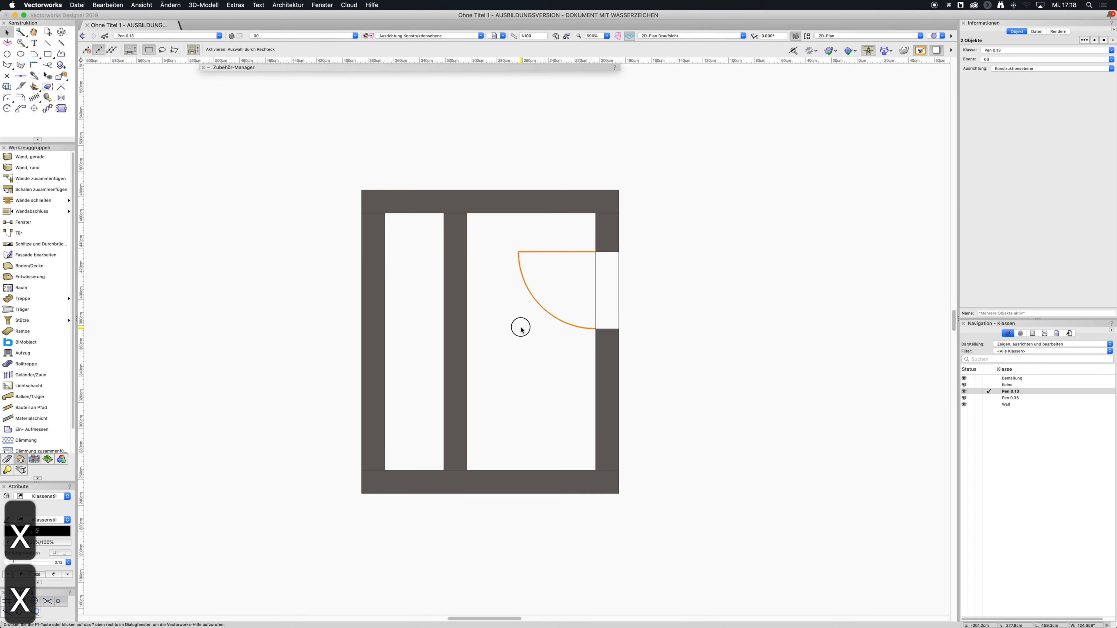
drag(507, 232, 631, 330)
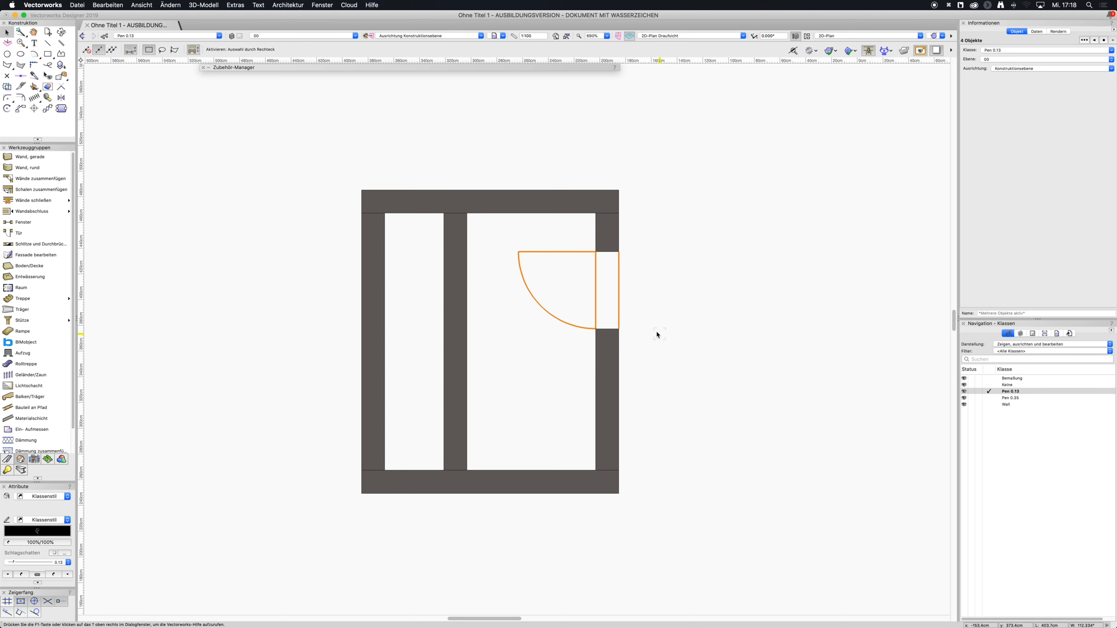
right_click(619, 301)
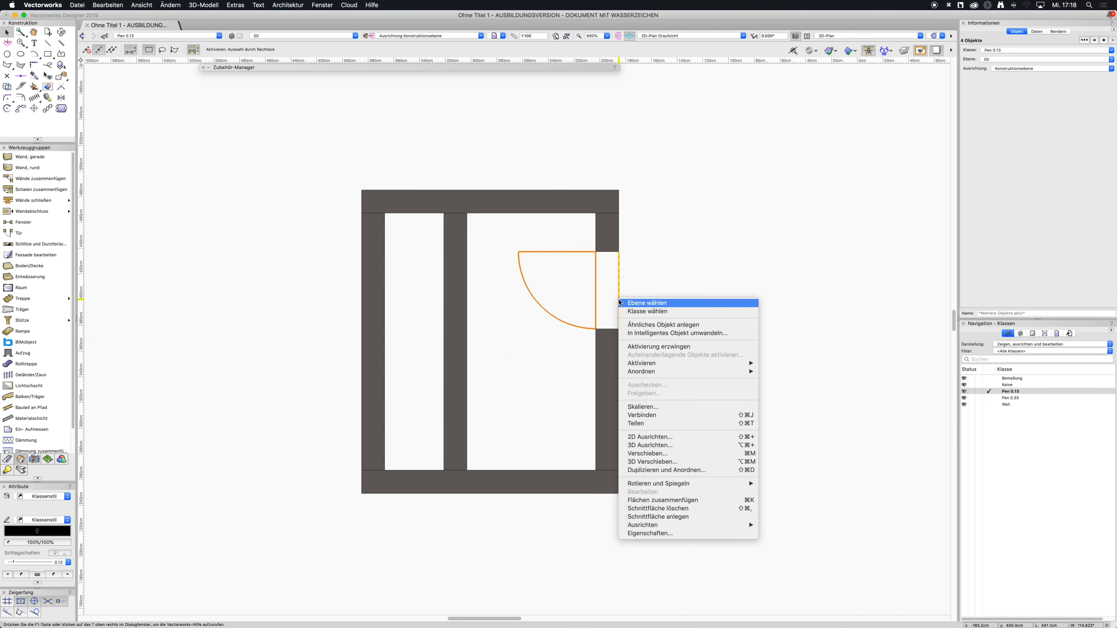
mouse_move(723, 489)
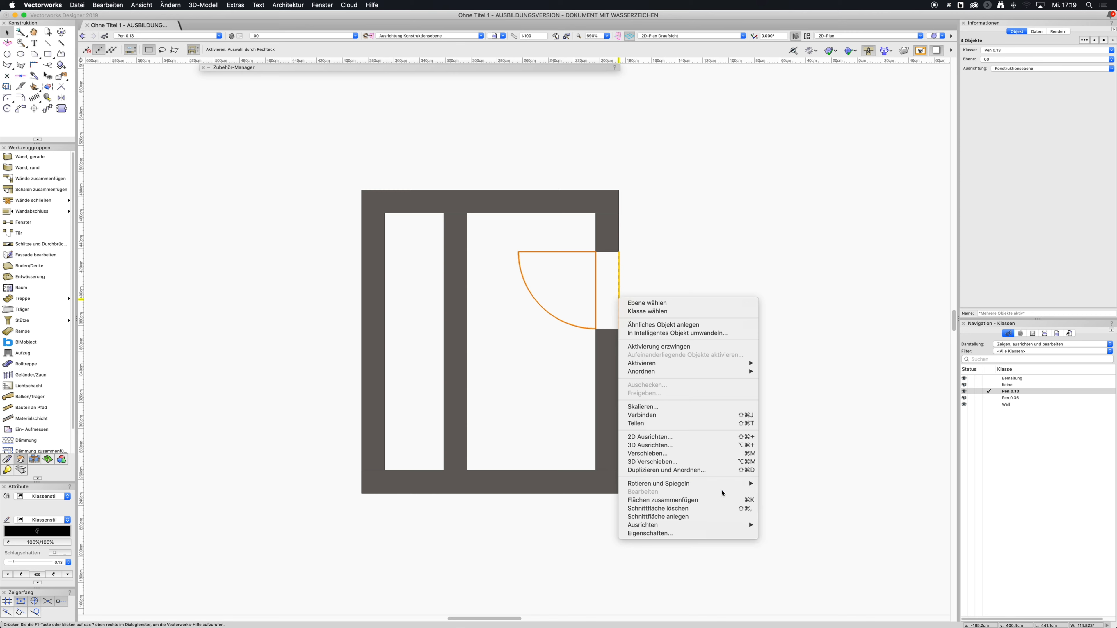
key(Escape)
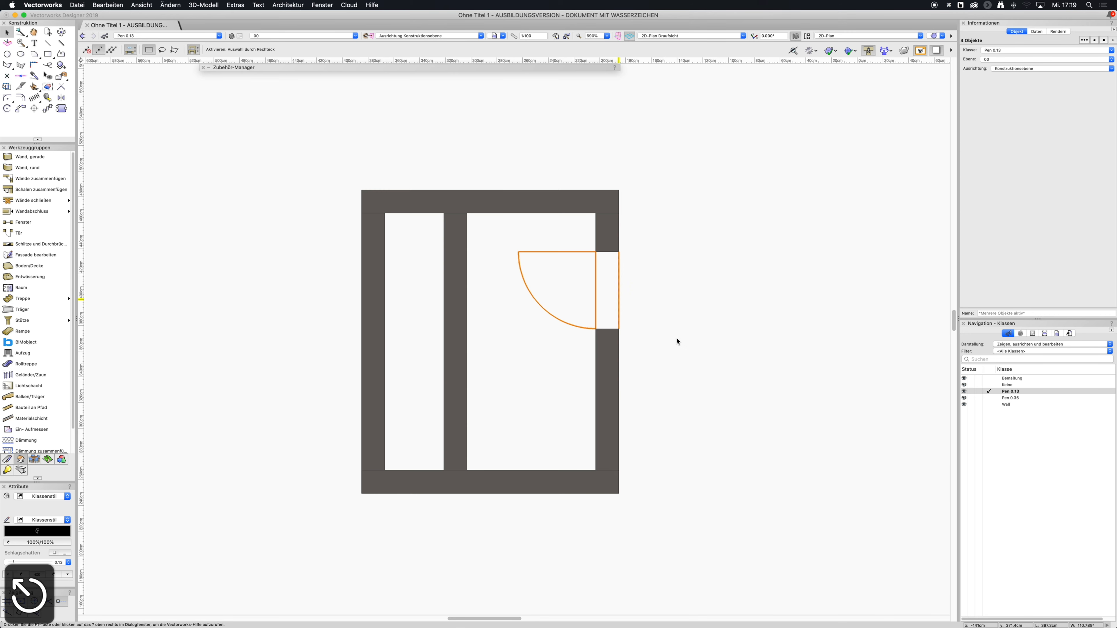
Try to turn the selected door geometry into a symbol named Window with its insertion point at the 2D centre, and undo it.
click(108, 5)
mouse_move(142, 5)
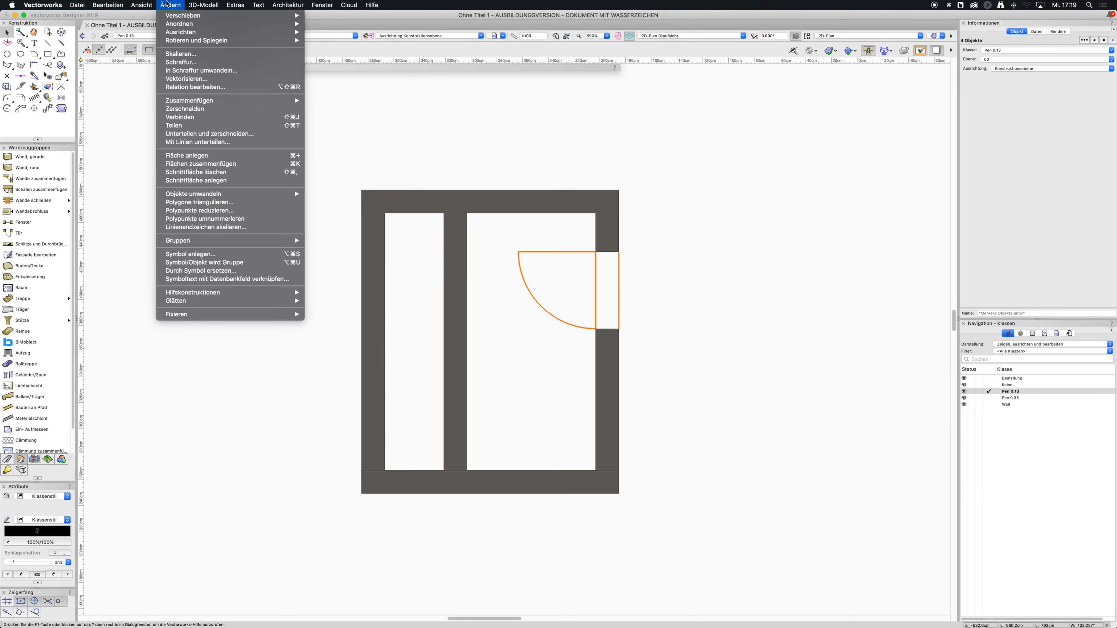
click(204, 255)
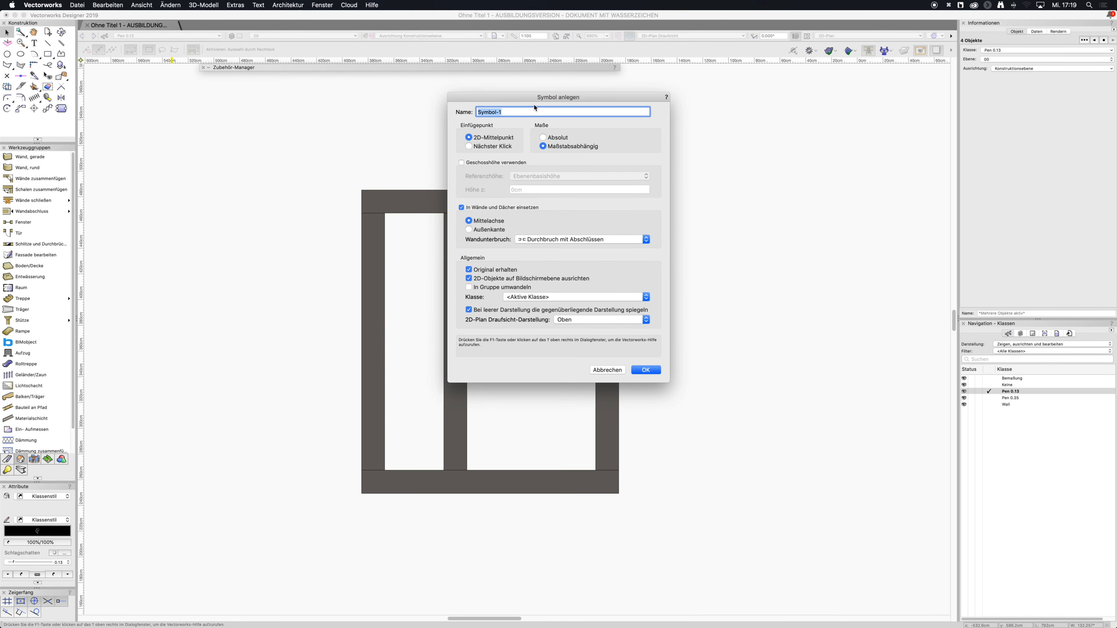
text(Window)
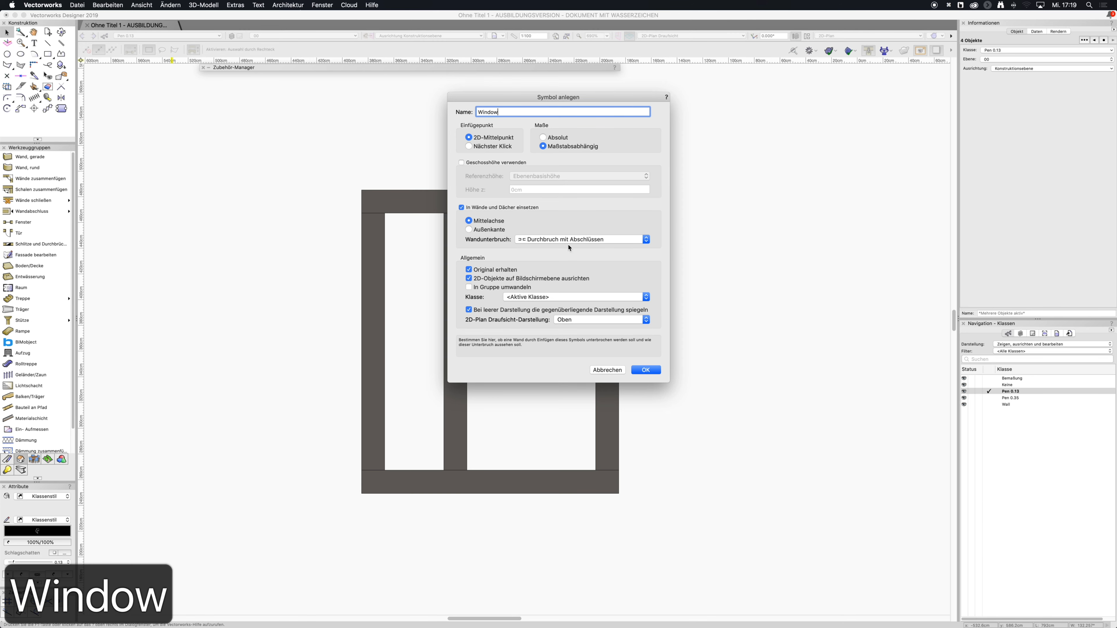
drag(555, 97, 763, 112)
click(854, 385)
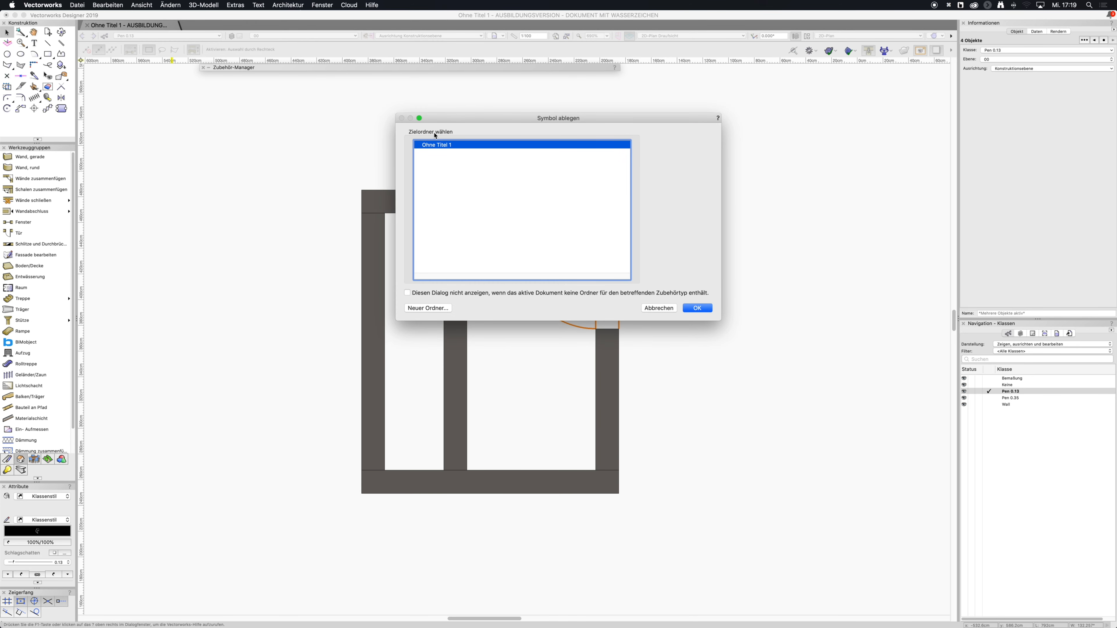
click(698, 309)
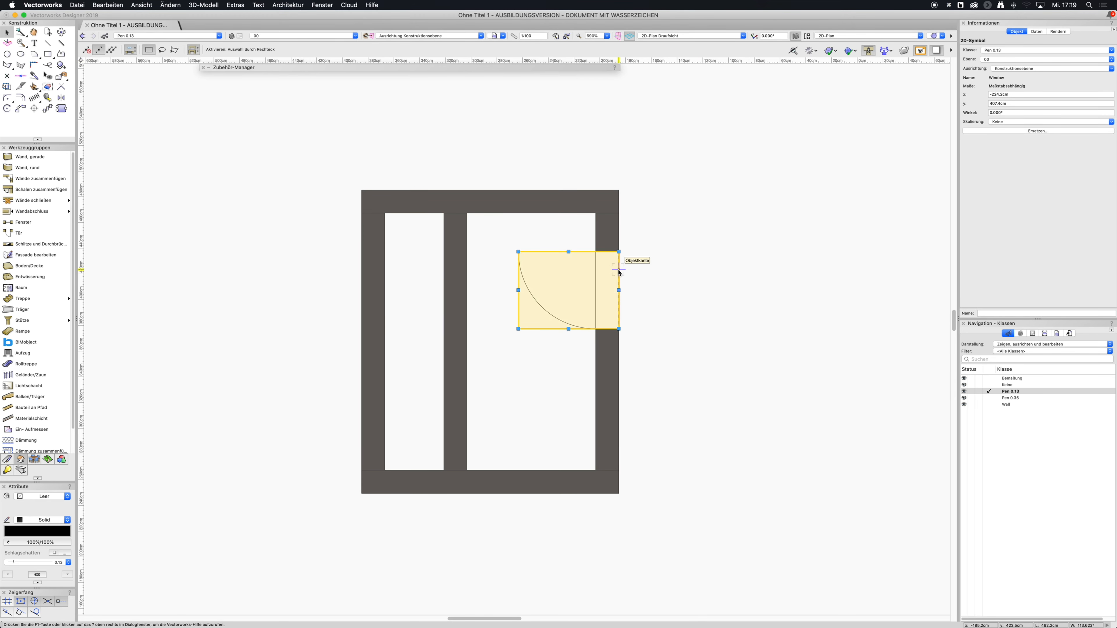
click(623, 238)
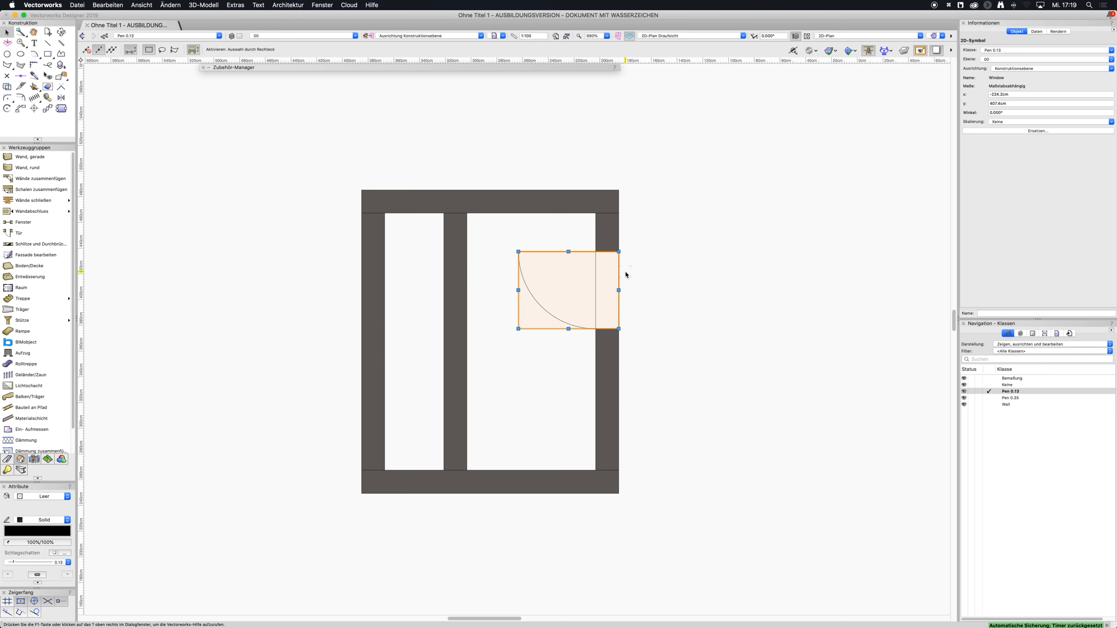
key(super+z)
Create a symbol from the selected door geometry with its insertion point picked at the opening's upper outer corner.
click(168, 5)
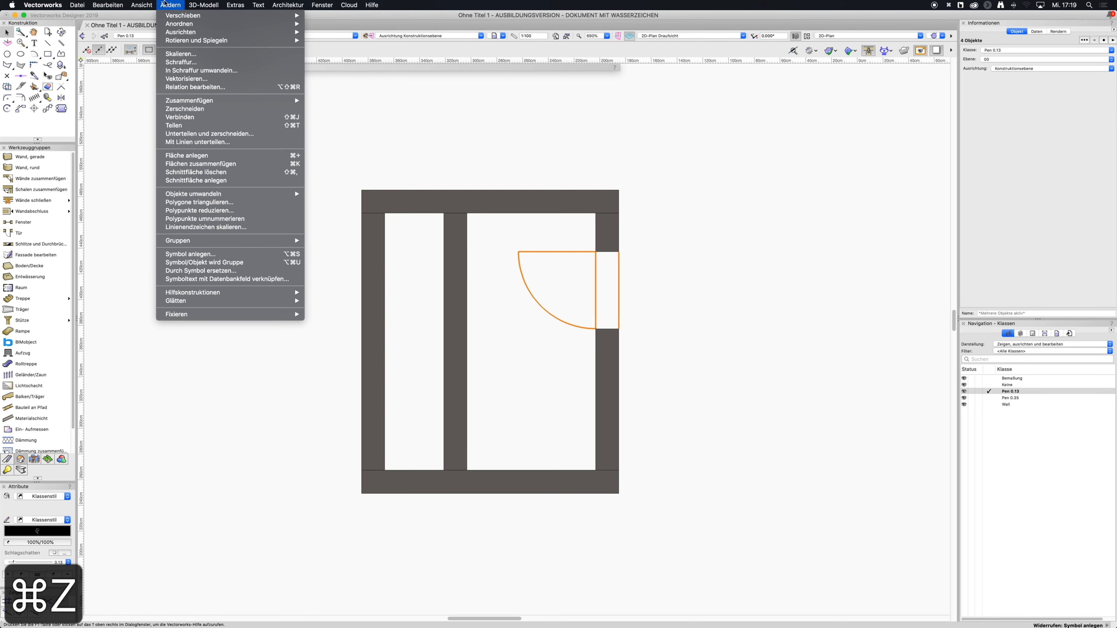
click(197, 253)
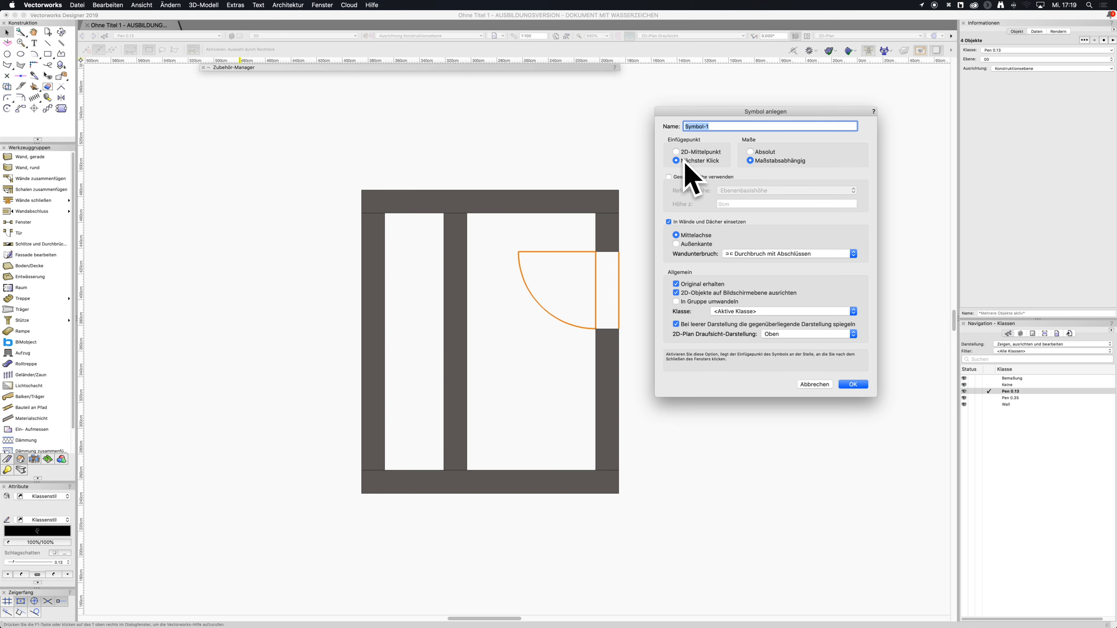
click(852, 385)
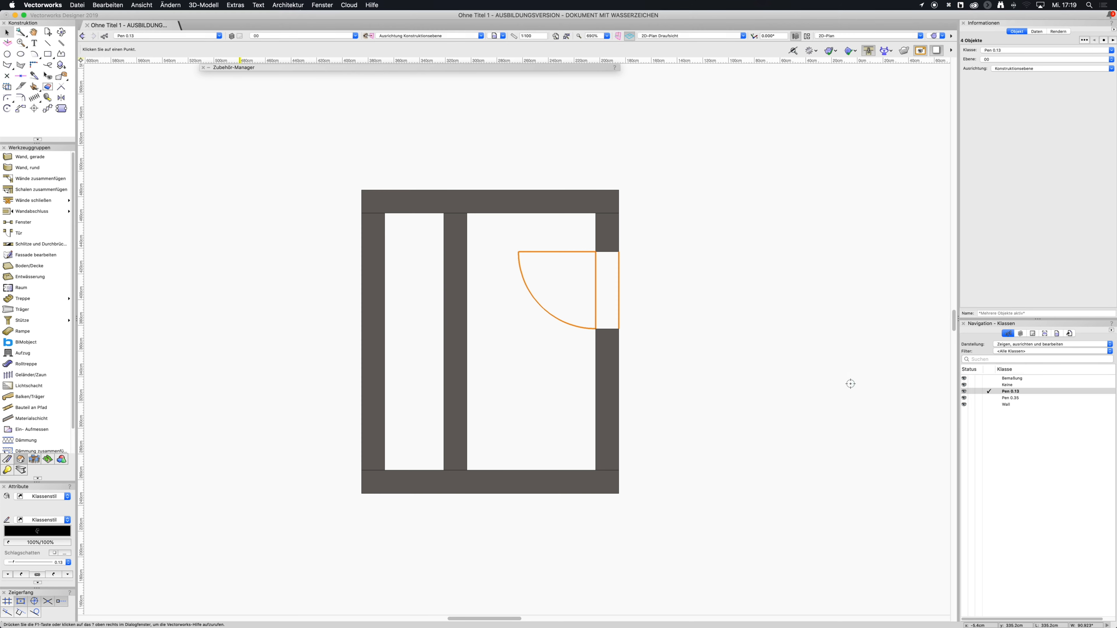
click(619, 252)
click(696, 310)
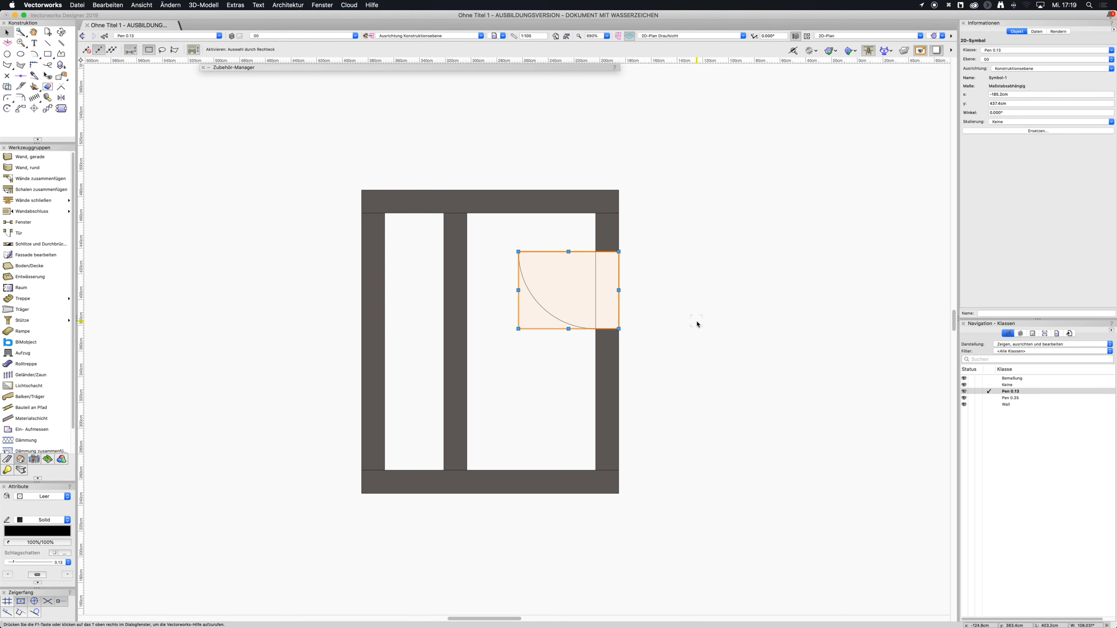
Insert a second copy of the door symbol on the right wall's outer face below the first door, rotated 0°.
alt+super+click(619, 267)
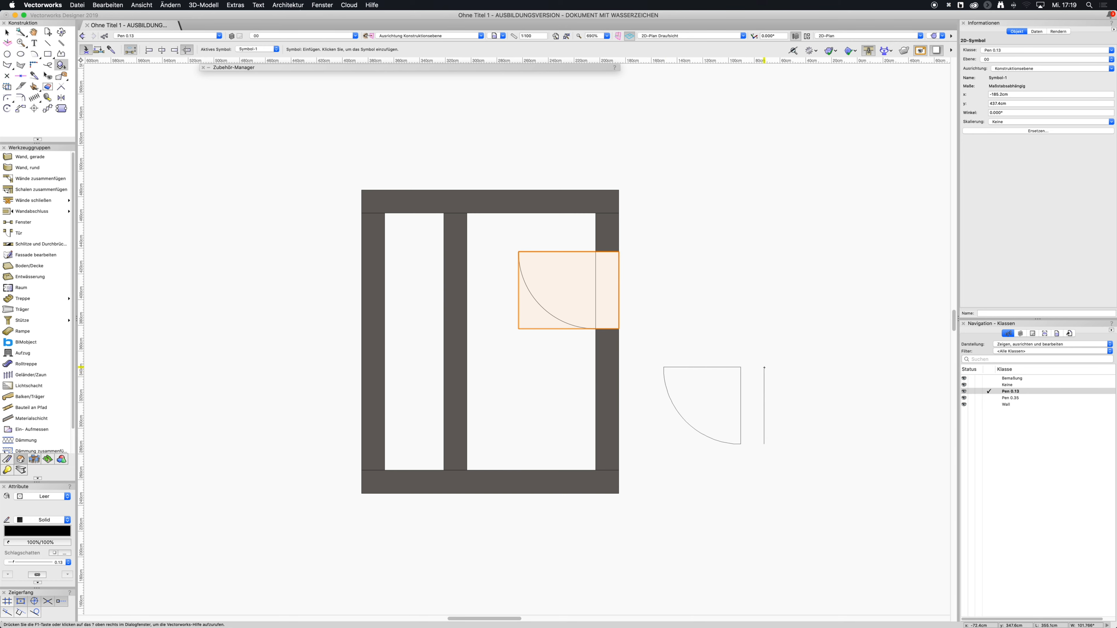
click(620, 365)
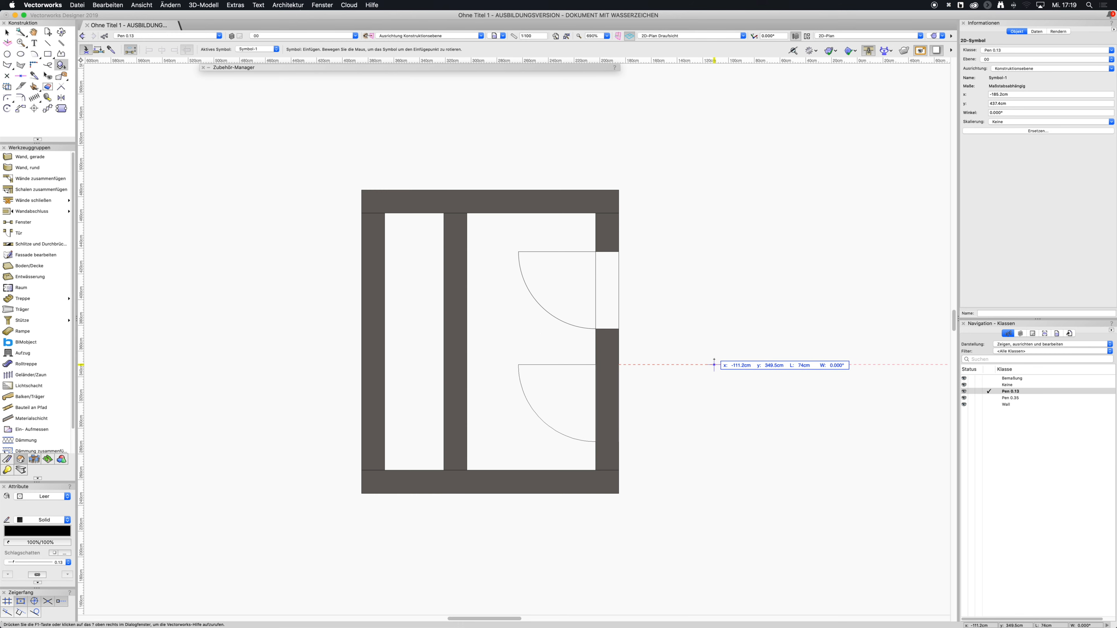
click(713, 365)
key(x)
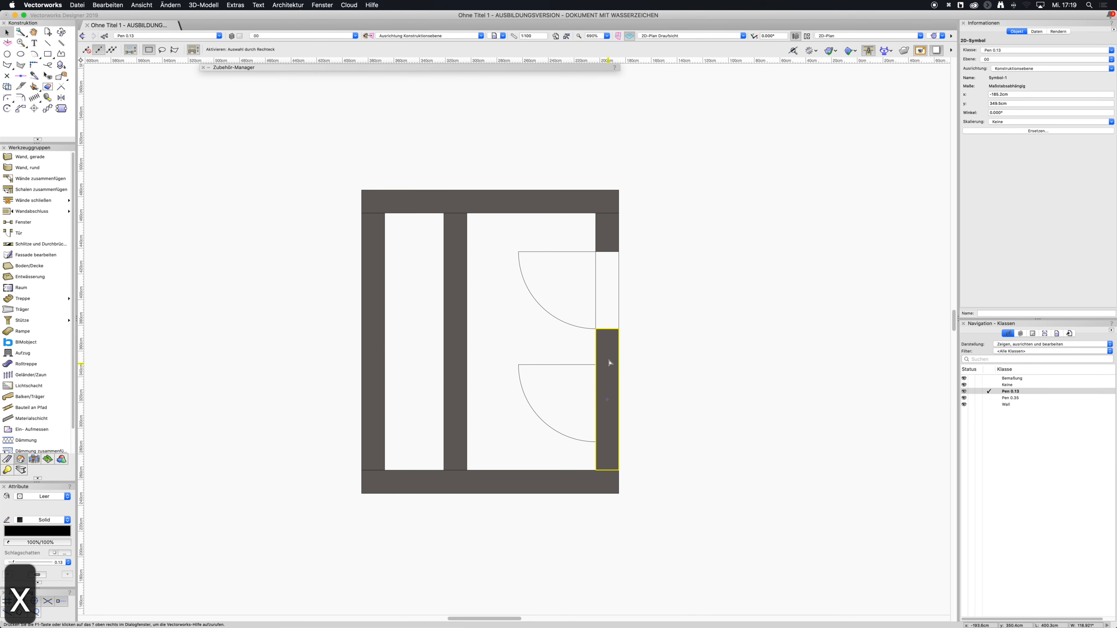
Shorten the wall piece below the first door so it ends at the upper edge of the second door.
click(611, 364)
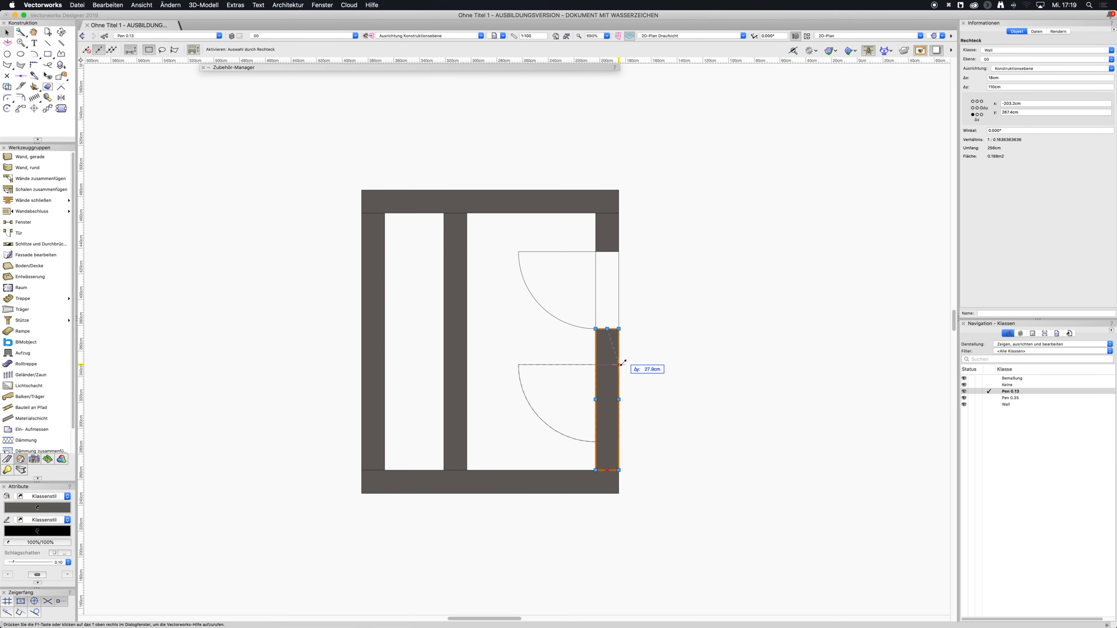
drag(621, 363, 620, 364)
key(x)
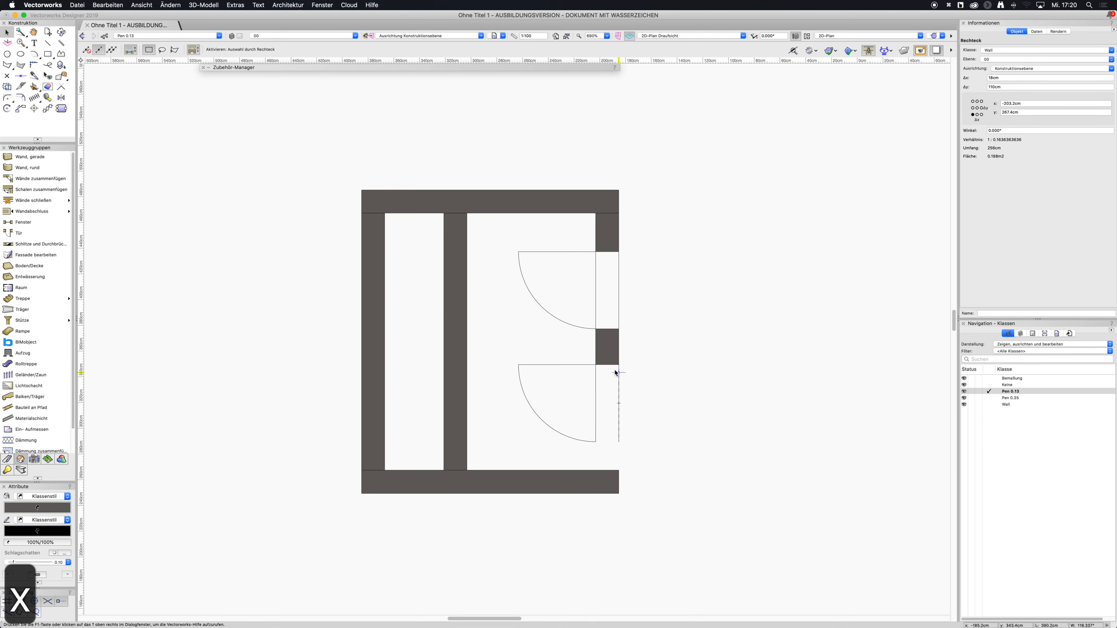
Duplicate the short wall piece between the doors to fill the gap below the second door, overlapping the bottom wall.
click(611, 352)
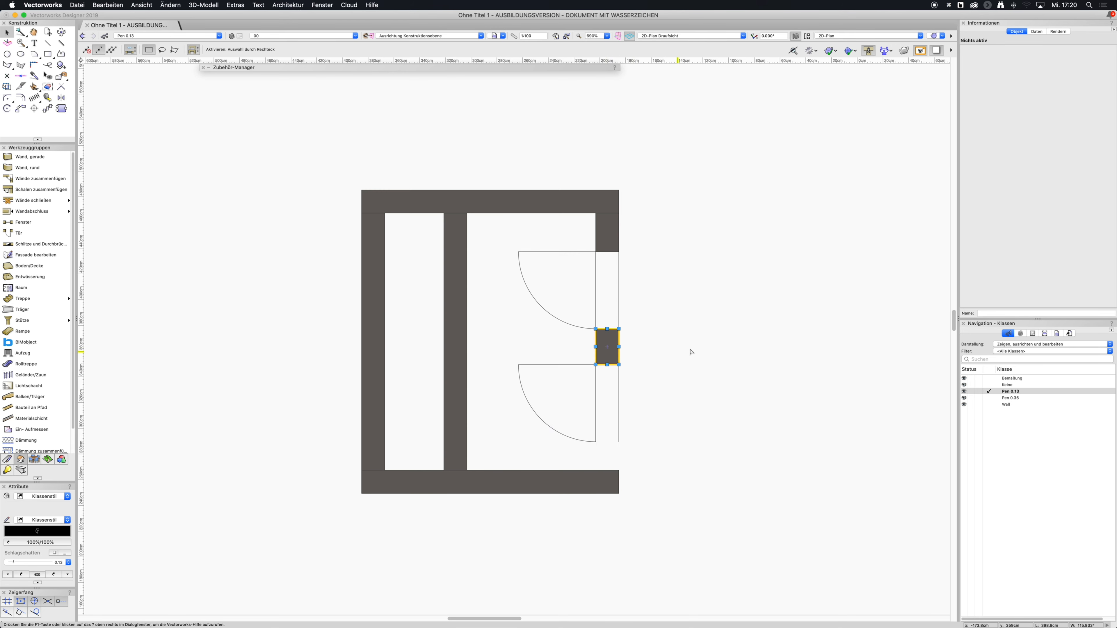
key(m)
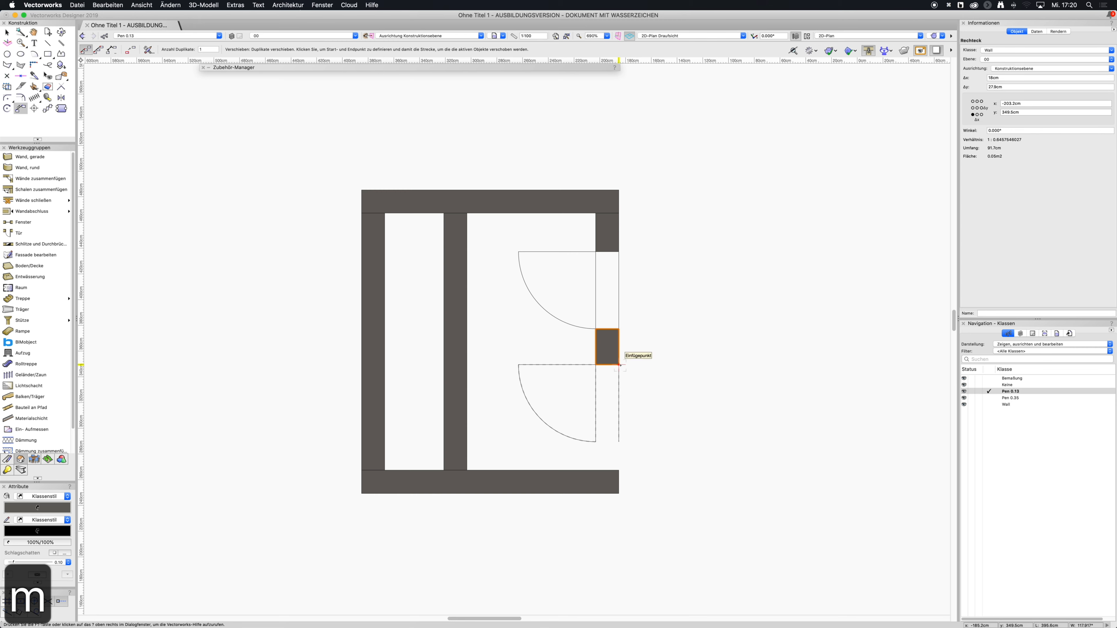
click(621, 364)
click(619, 478)
key(x)
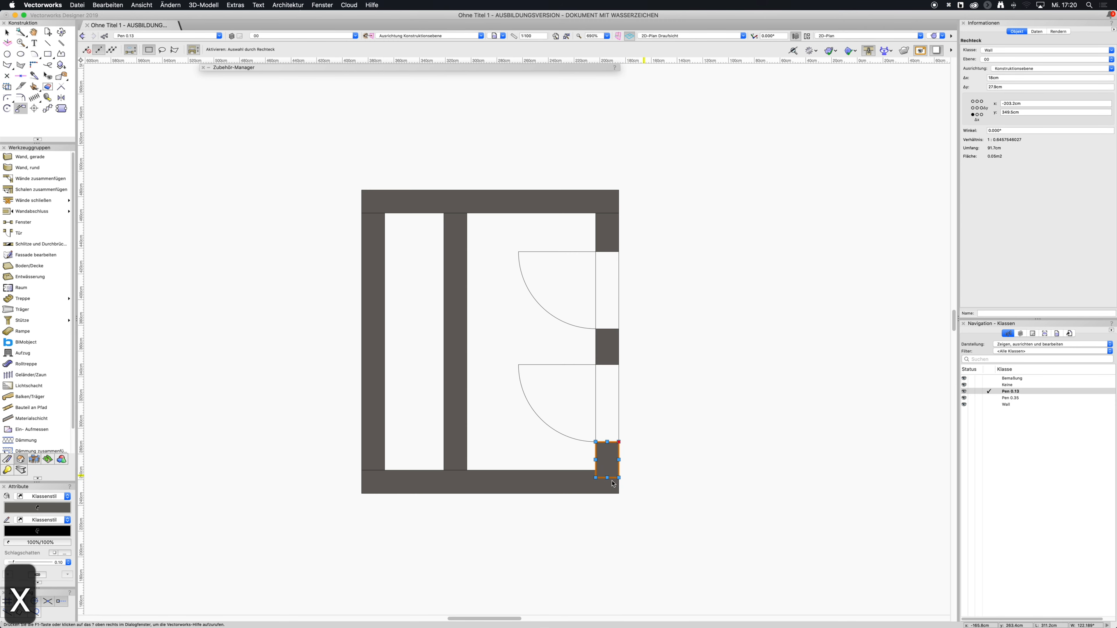
key(x)
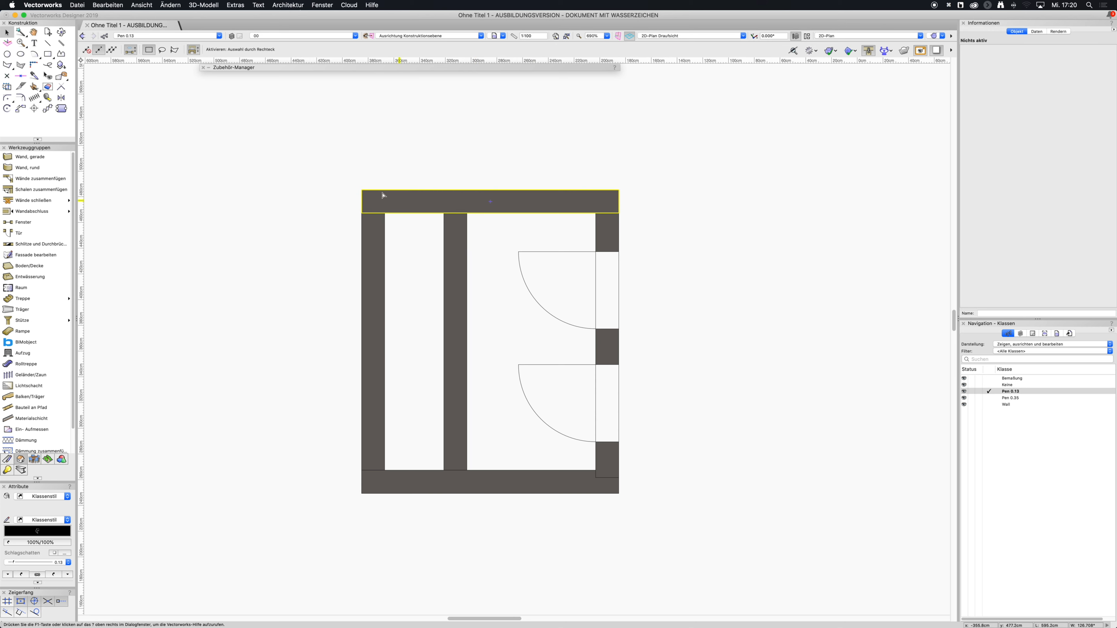
Select the top, bottom, left and inner walls together.
drag(310, 149, 309, 200)
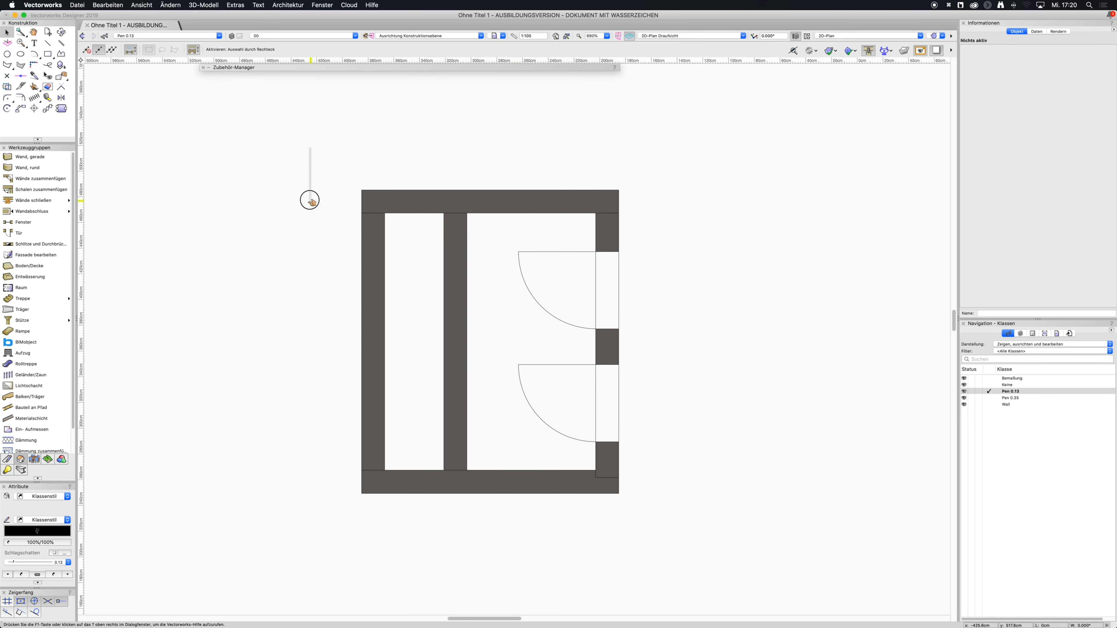
drag(267, 142, 525, 555)
click(646, 305)
drag(280, 151, 521, 526)
click(735, 344)
drag(334, 153, 477, 542)
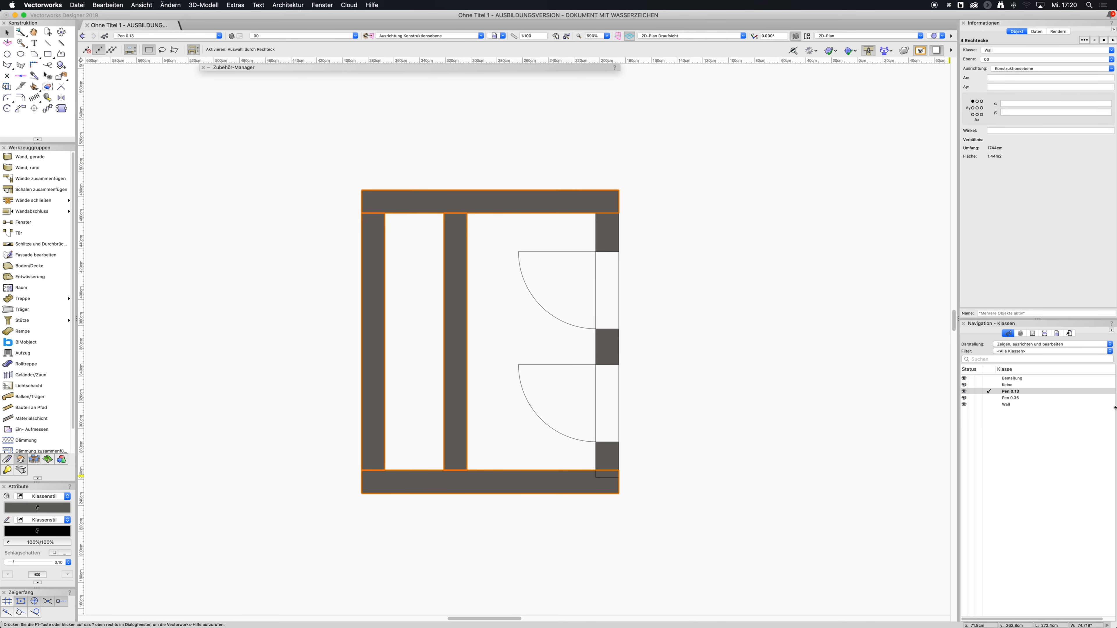
Change the solid fill colour of class Wall to black and clear the selection.
right_click(1010, 406)
click(1014, 416)
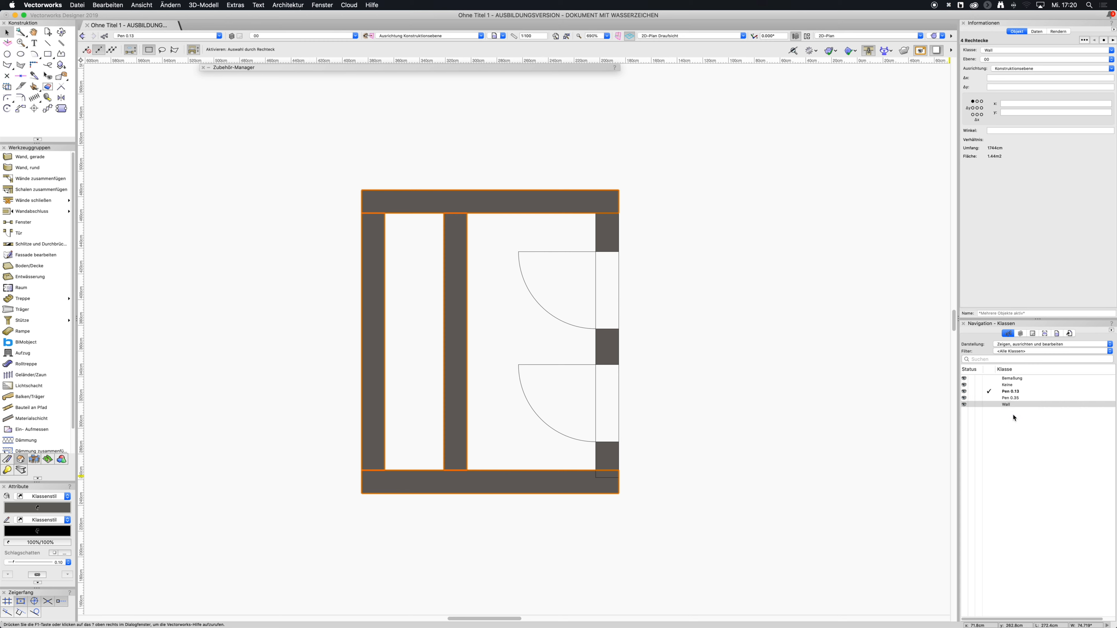
click(757, 204)
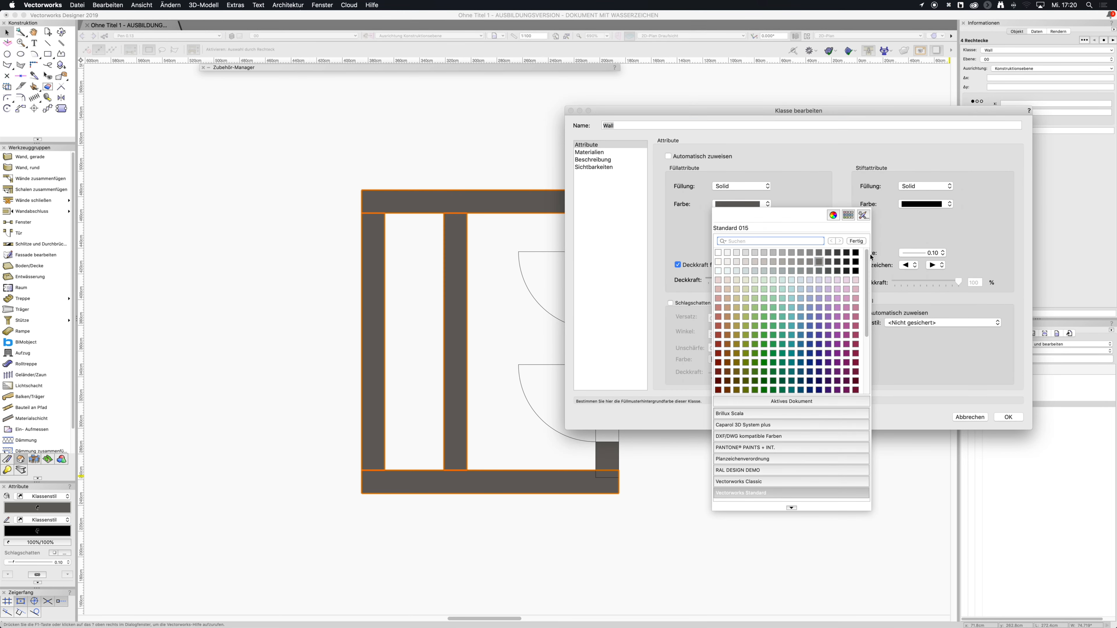
click(855, 262)
click(1009, 417)
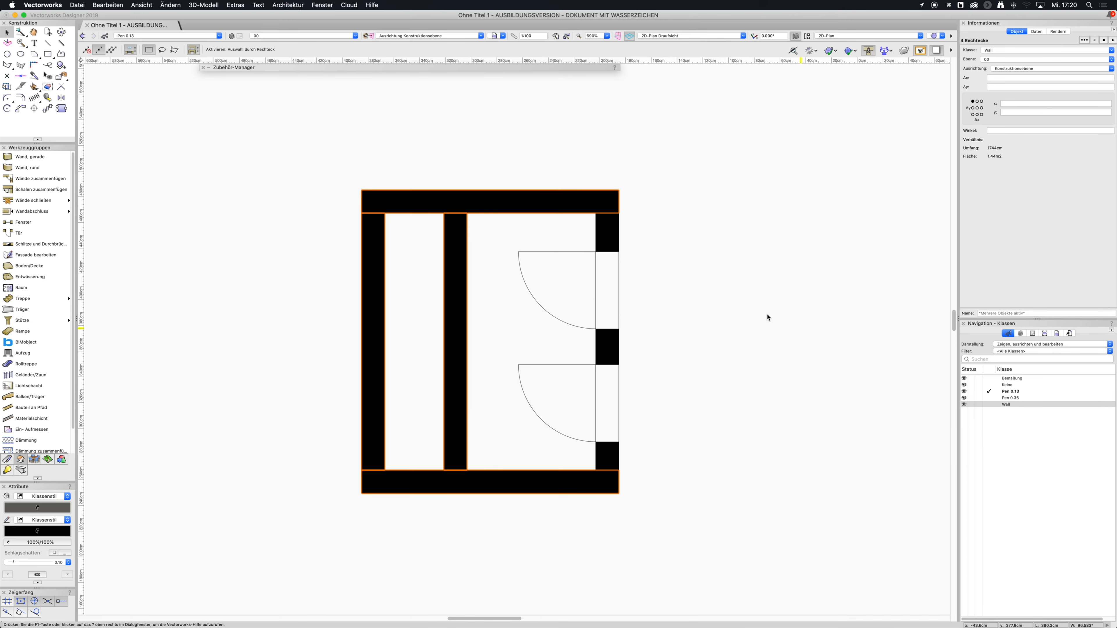
click(768, 318)
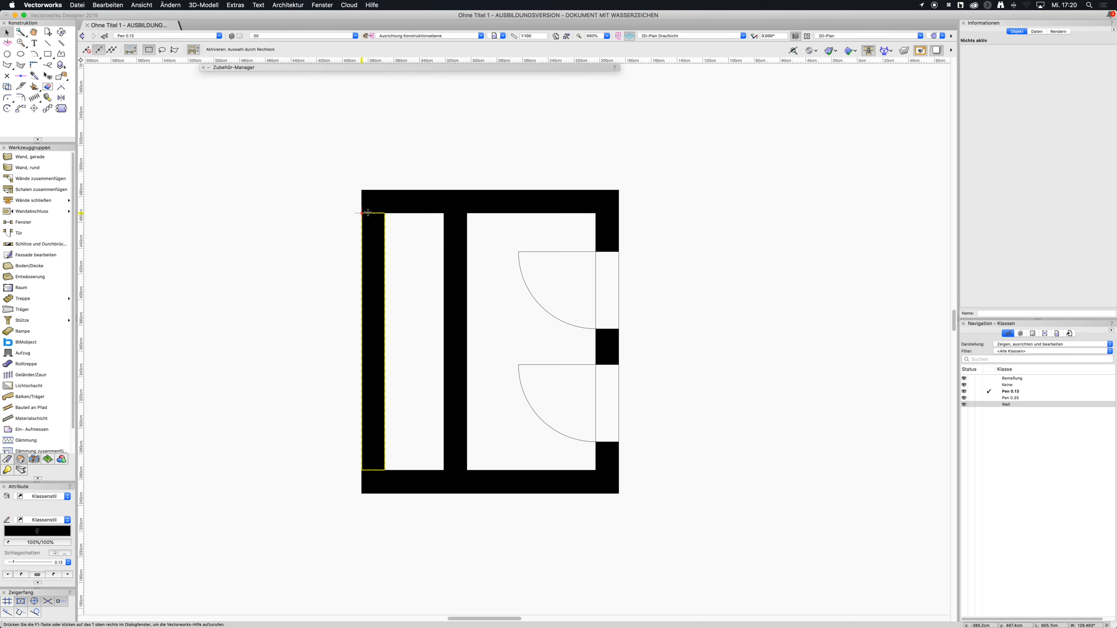
Shorten the top wall to the inner wall's left face, and the left wall to 100 cm measured from its lower end.
click(366, 201)
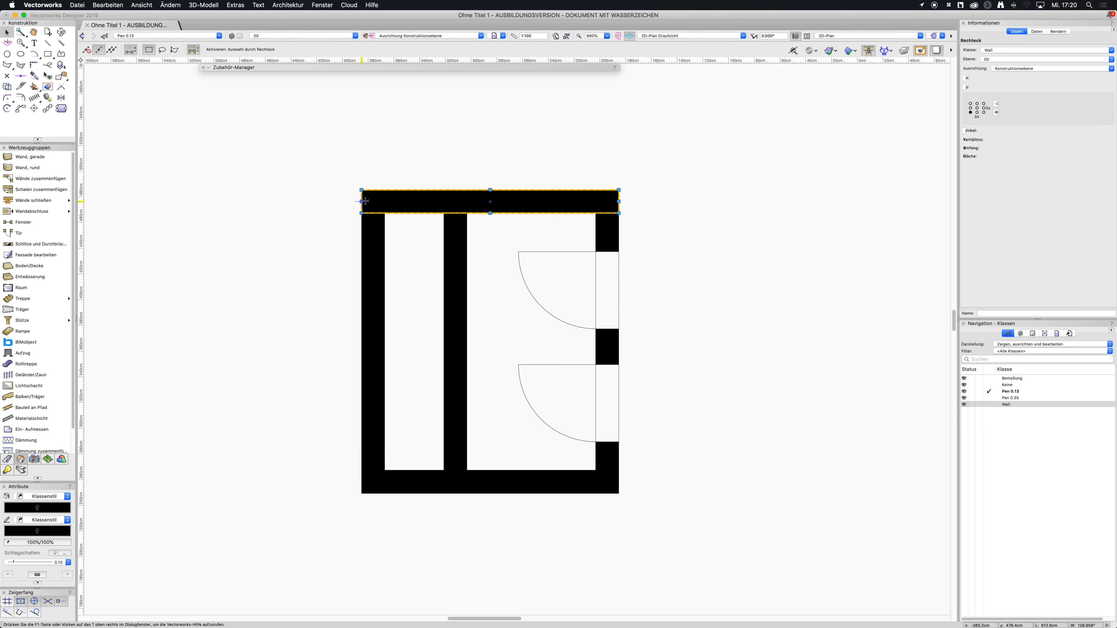
drag(362, 201, 444, 214)
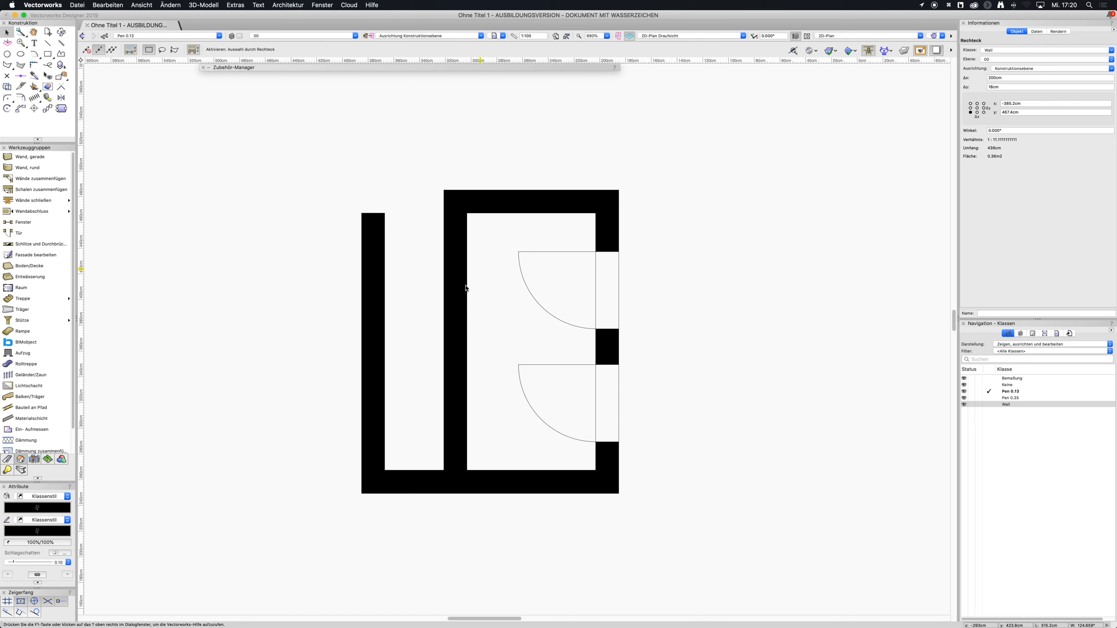
click(375, 236)
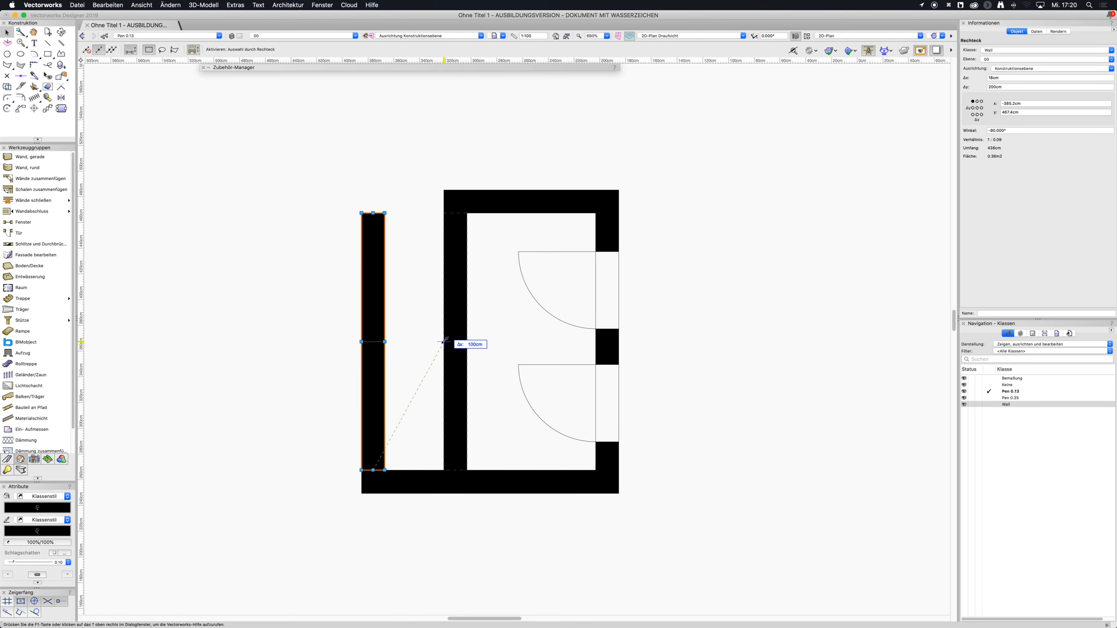
drag(446, 339, 446, 342)
click(506, 326)
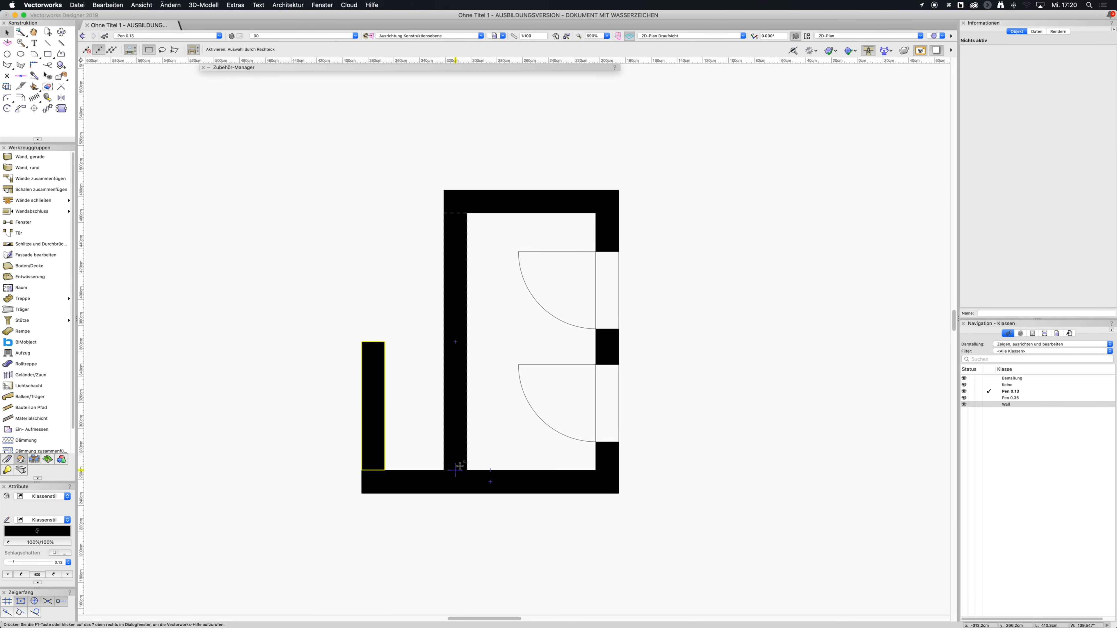
Merge the left, inner and bottom walls into a single surface and clear the selection.
drag(296, 518, 484, 379)
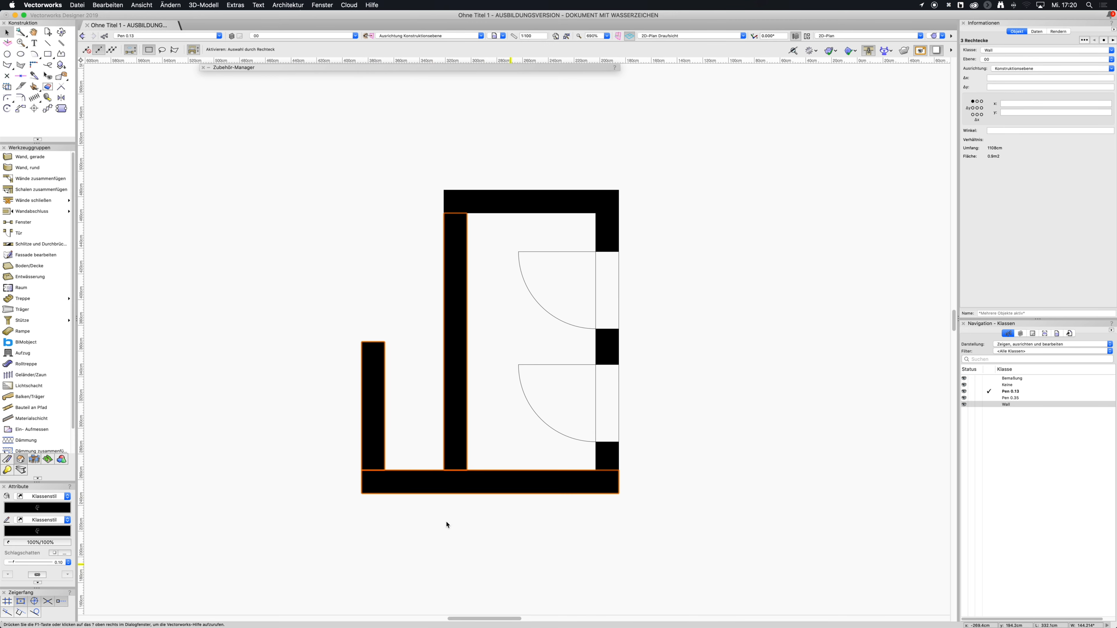
click(337, 522)
drag(321, 531, 486, 374)
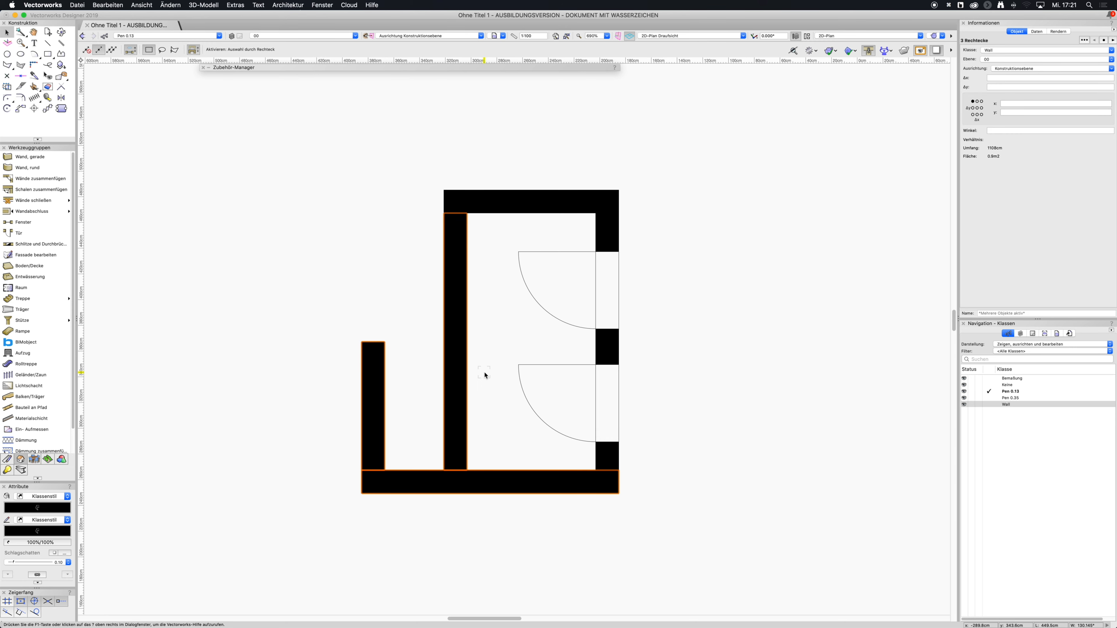
right_click(457, 387)
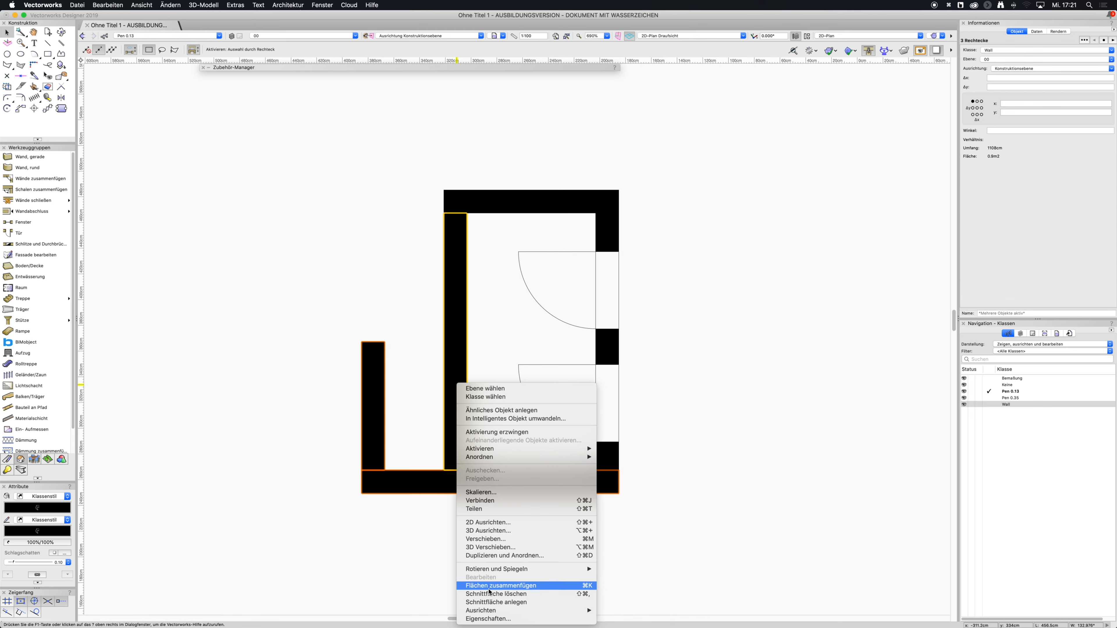
click(526, 588)
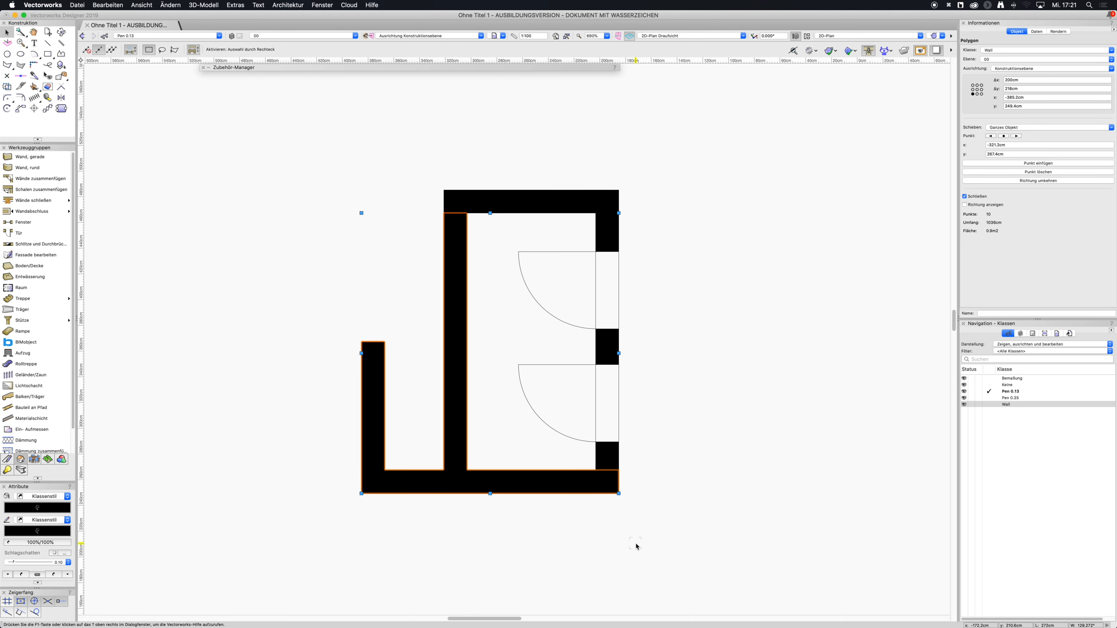
click(635, 544)
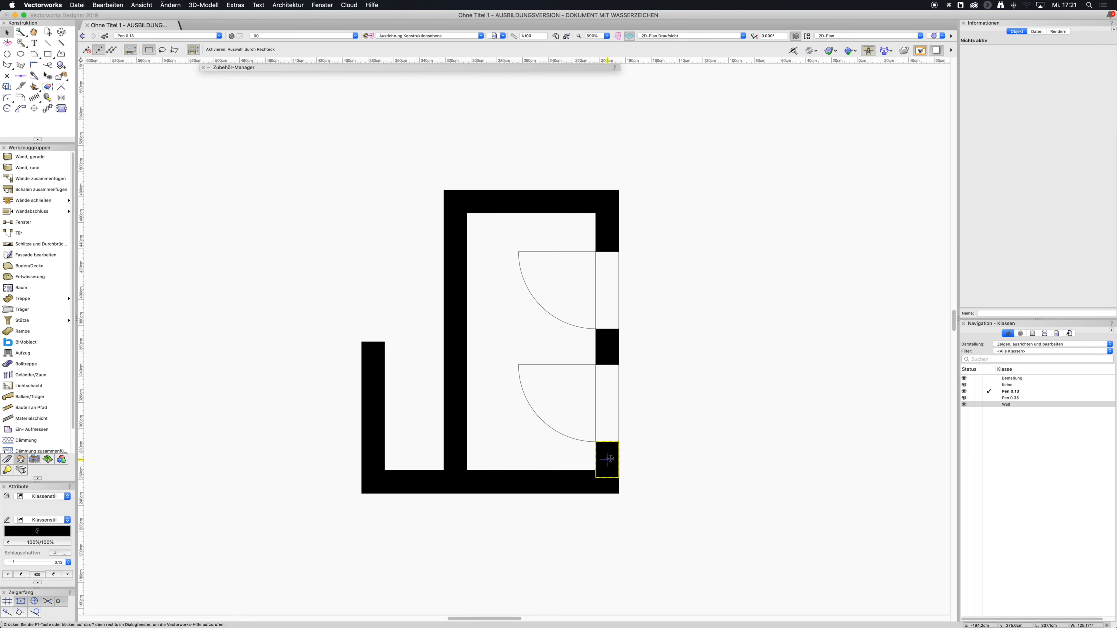
Merge the short wall piece below the lower door with the combined wall surface and clear the selection.
click(607, 460)
click(552, 487)
shift+click(600, 460)
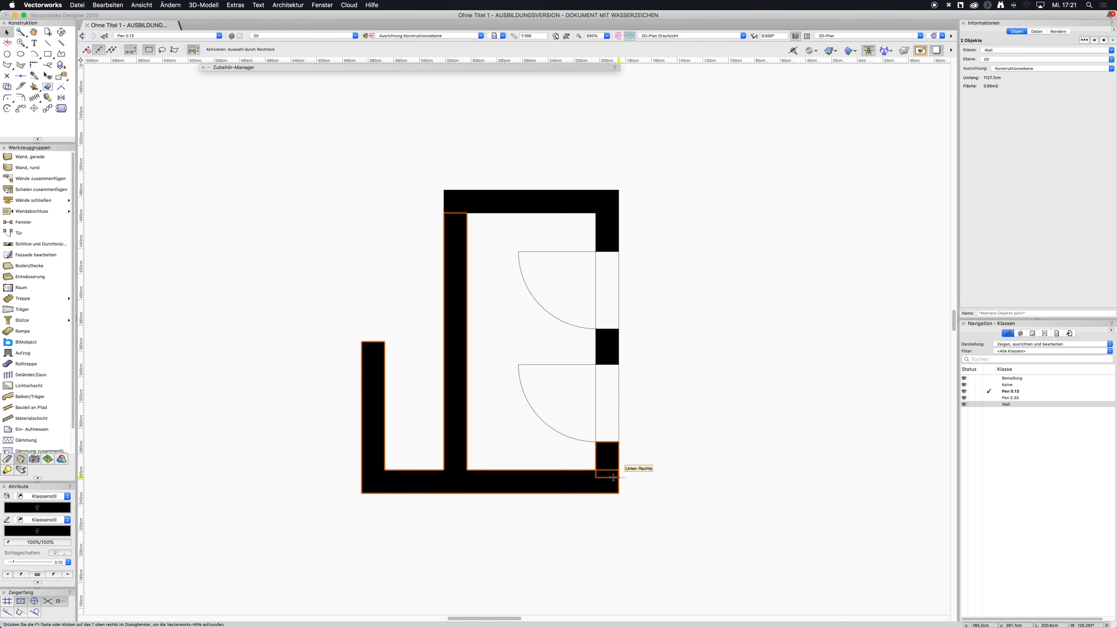
key(super+k)
click(653, 467)
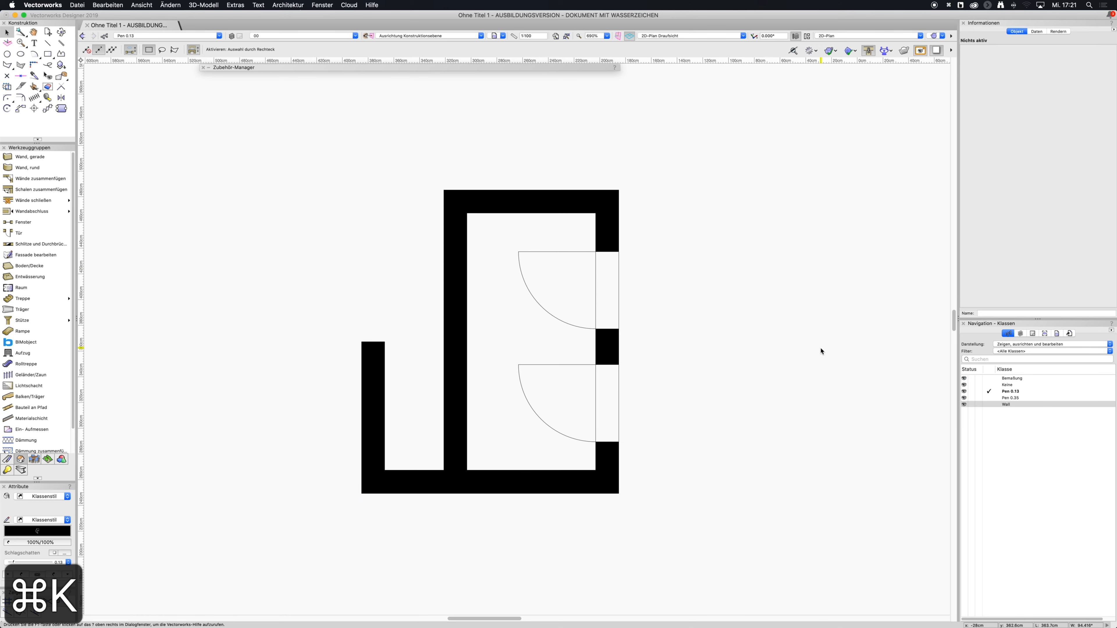
Merge the top wall and the wall piece above the upper door with the combined wall surface.
click(539, 205)
shift+click(460, 245)
shift+click(610, 231)
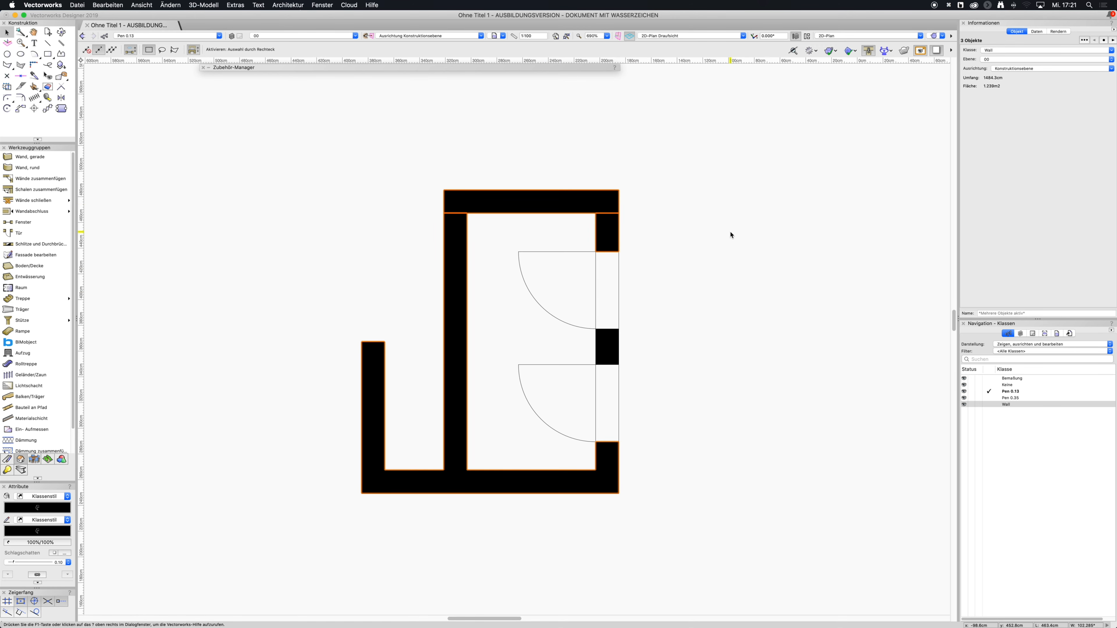
key(super+k)
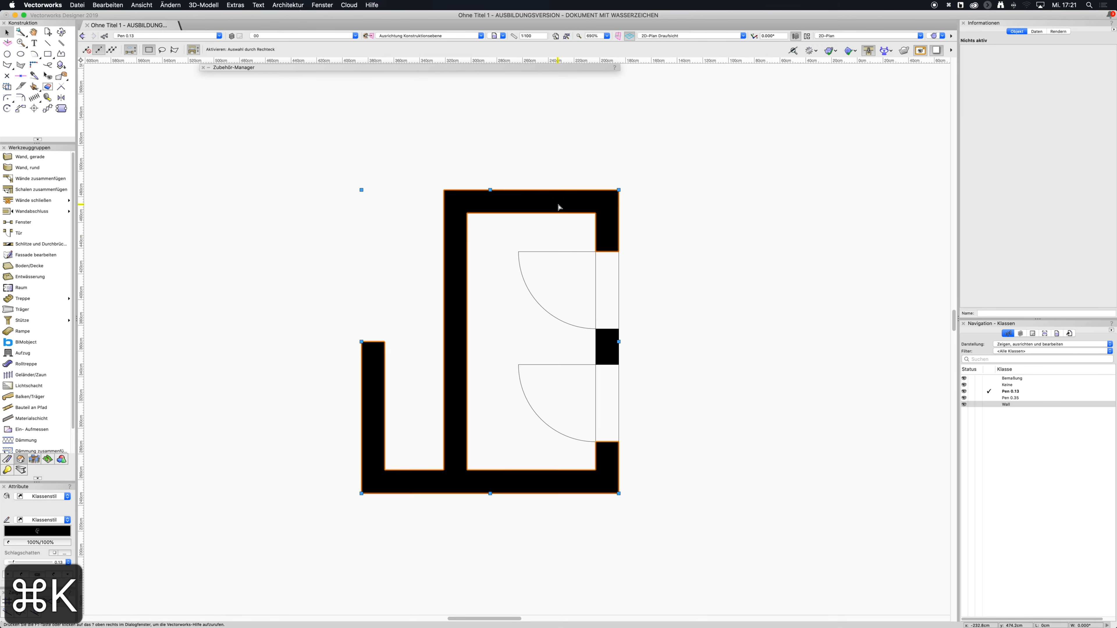
Try to reshape the merged wall by moving the room's upper-left inner corner point diagonally inward.
click(527, 205)
key(a)
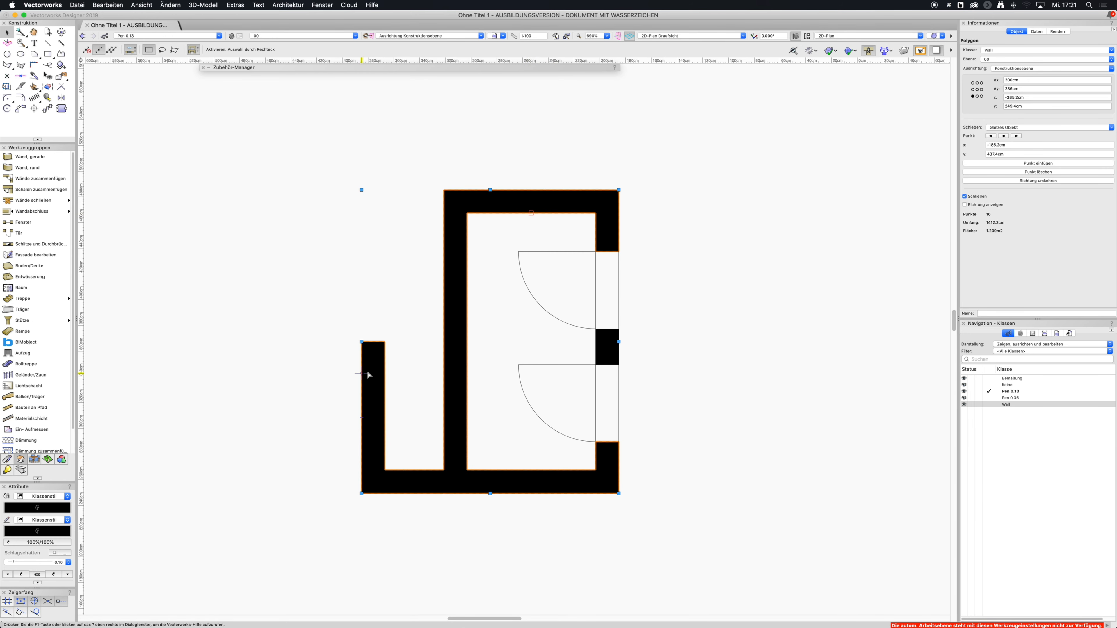
key(shift+r)
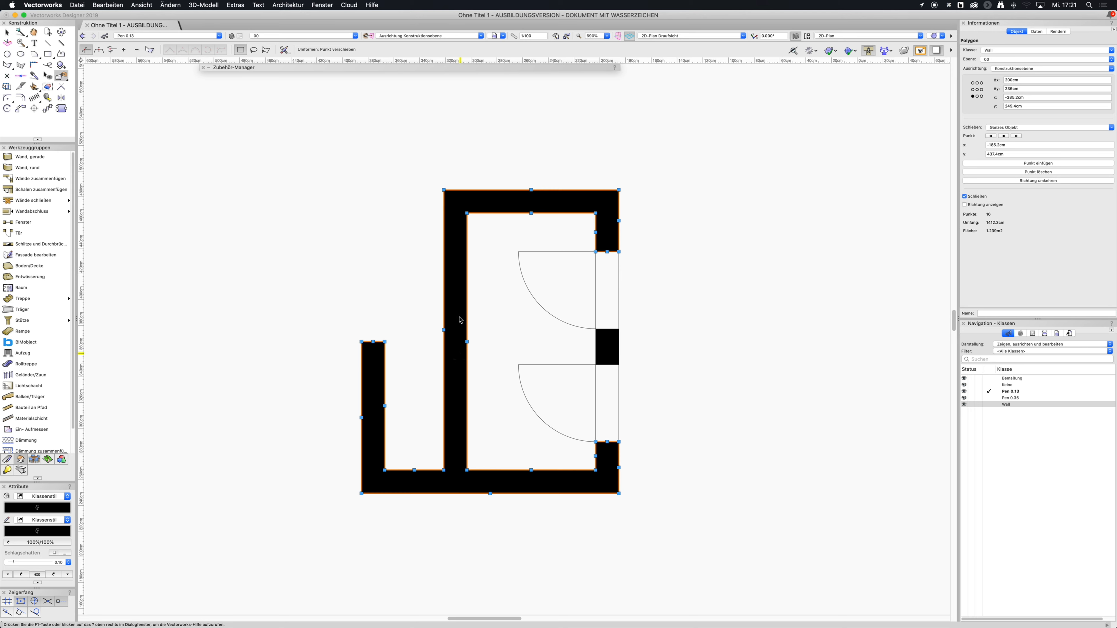
drag(467, 213, 492, 257)
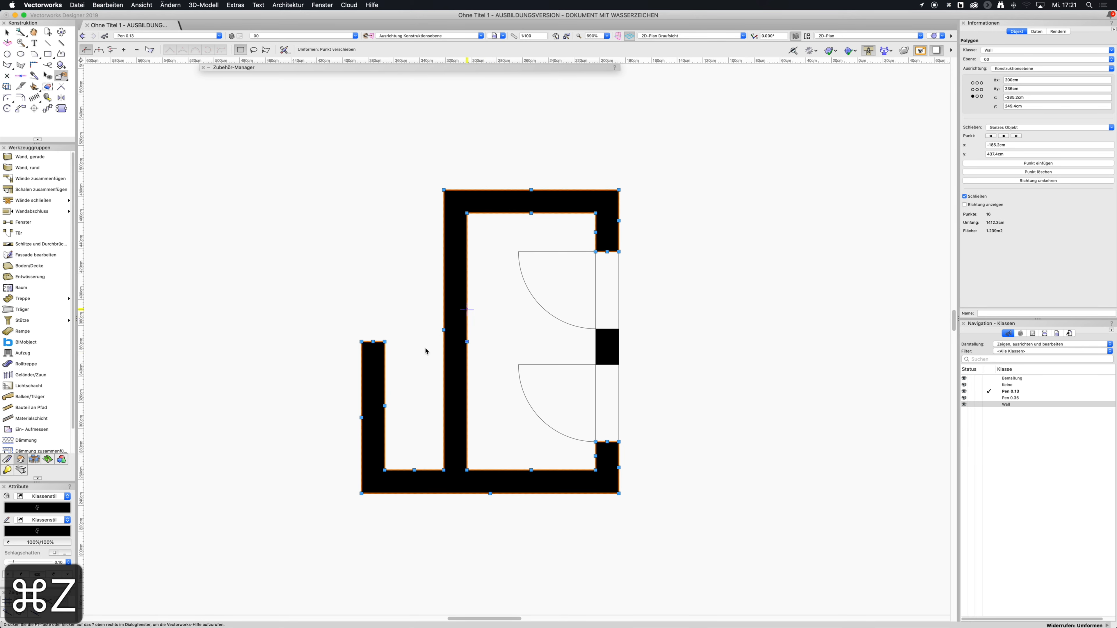
Try to move the outer top corner point of the left wall outward, and undo the change.
key(x)
key(x)
click(371, 375)
key(a)
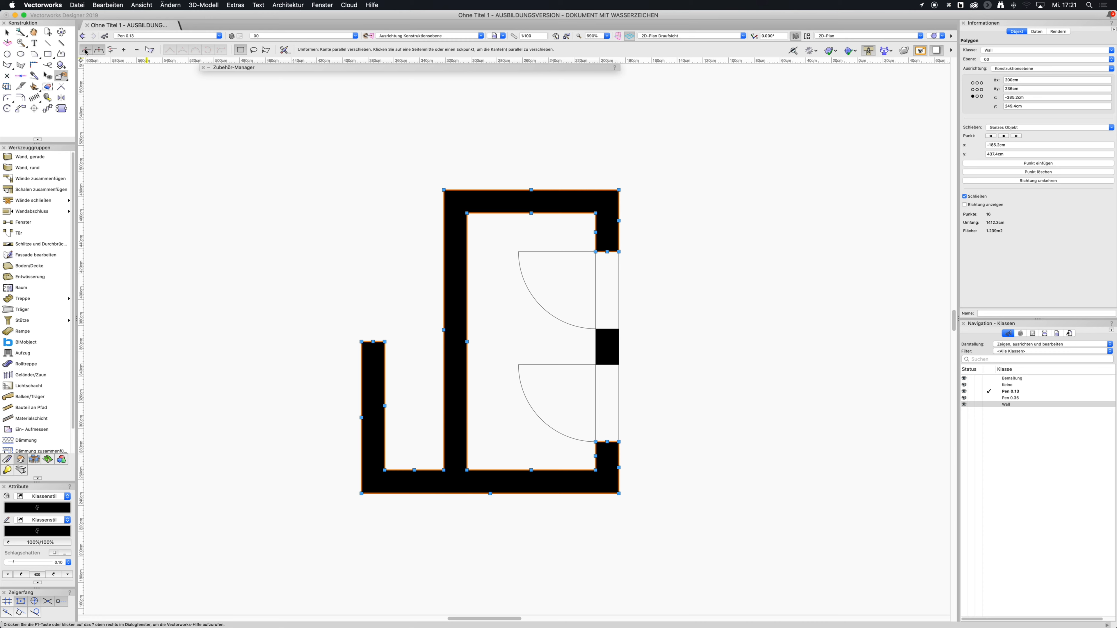
drag(361, 343, 293, 350)
key(super+z)
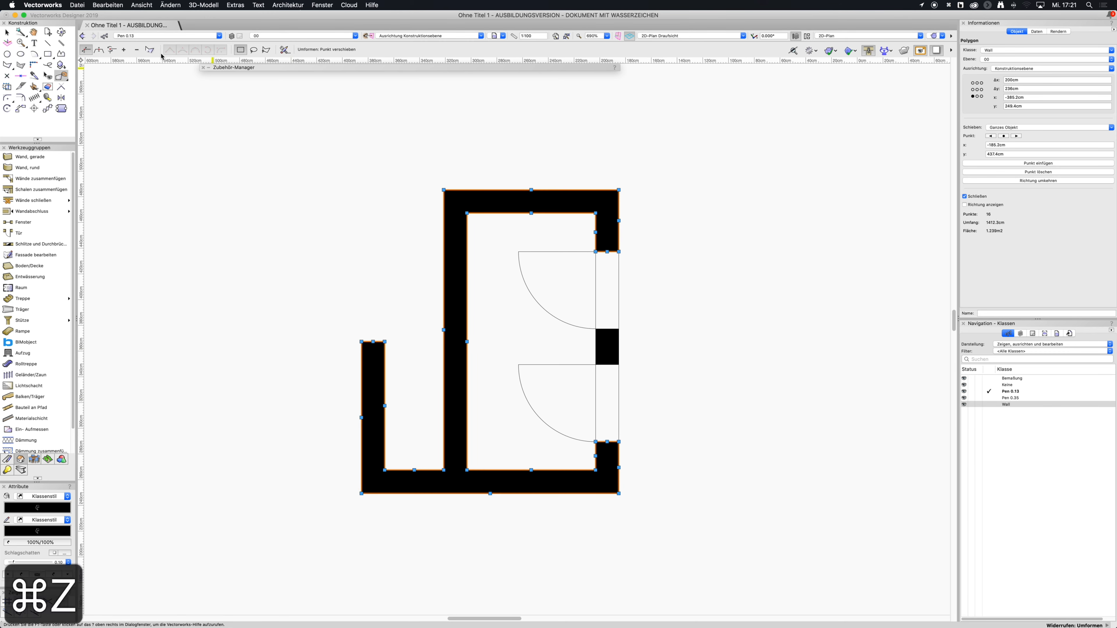
Extend the left wall up to about the upper door's top edge with parallel edge reshaping, and undo a trial widening of its outer edge.
click(98, 50)
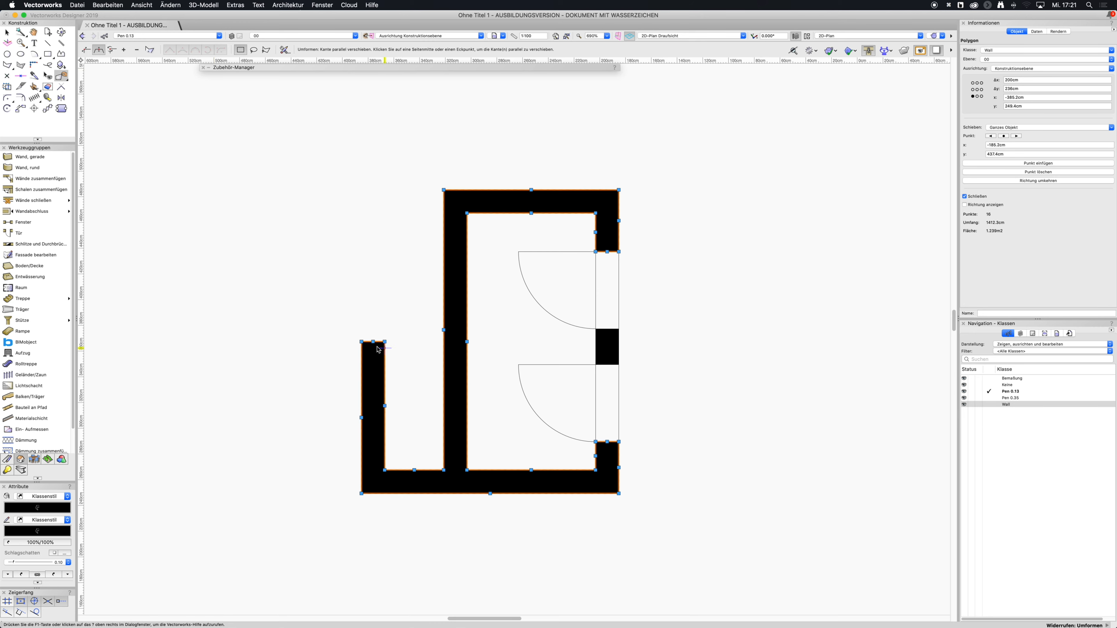
drag(373, 343, 373, 250)
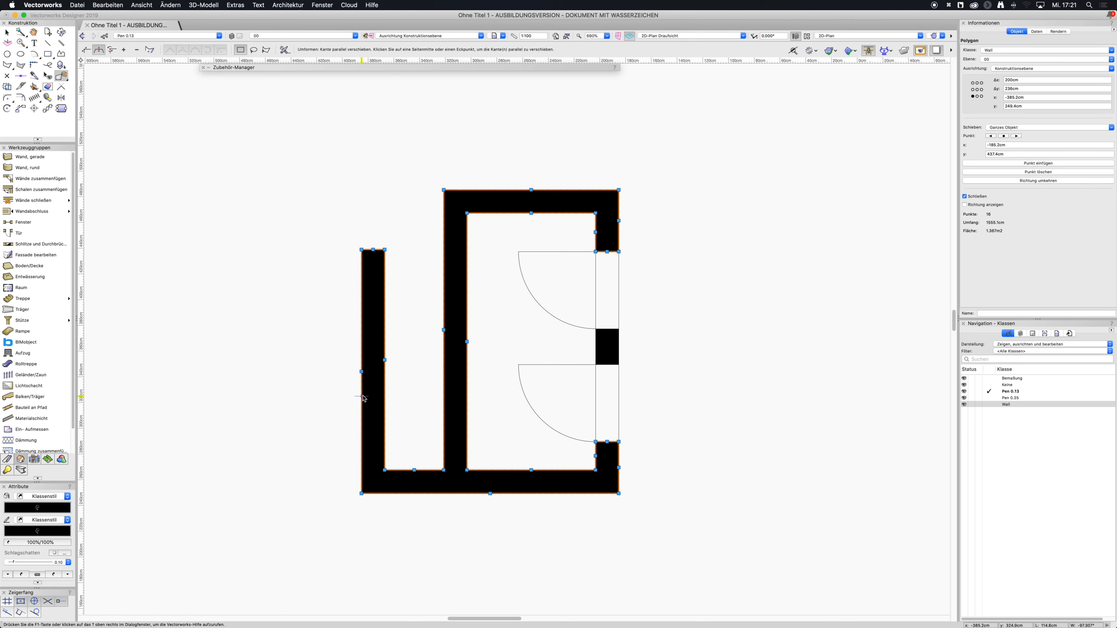
drag(362, 372, 269, 376)
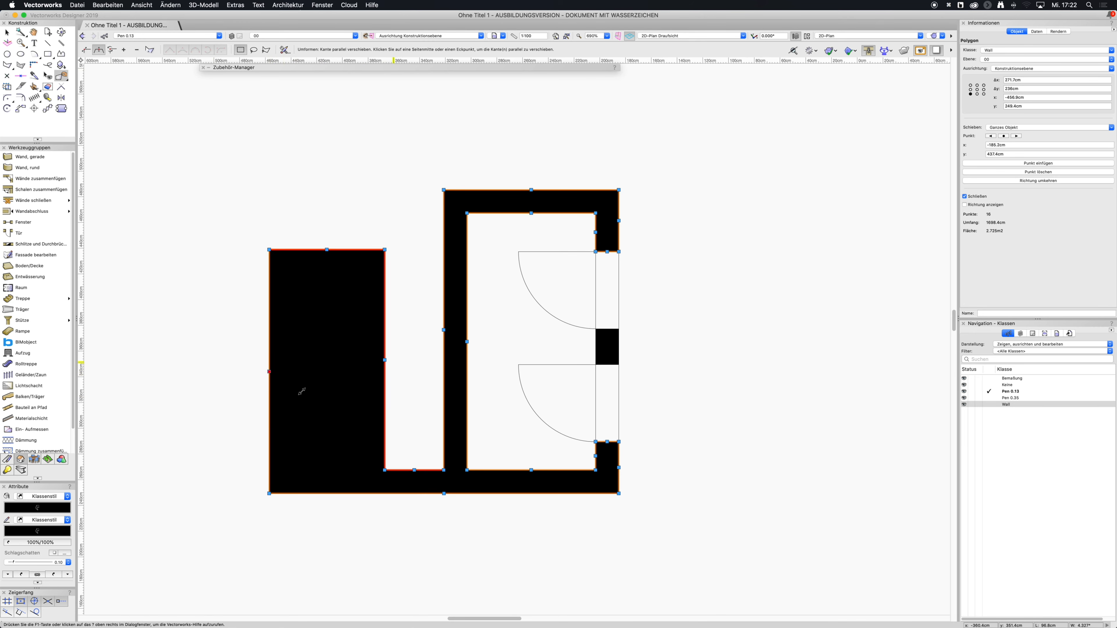
key(cmd+z)
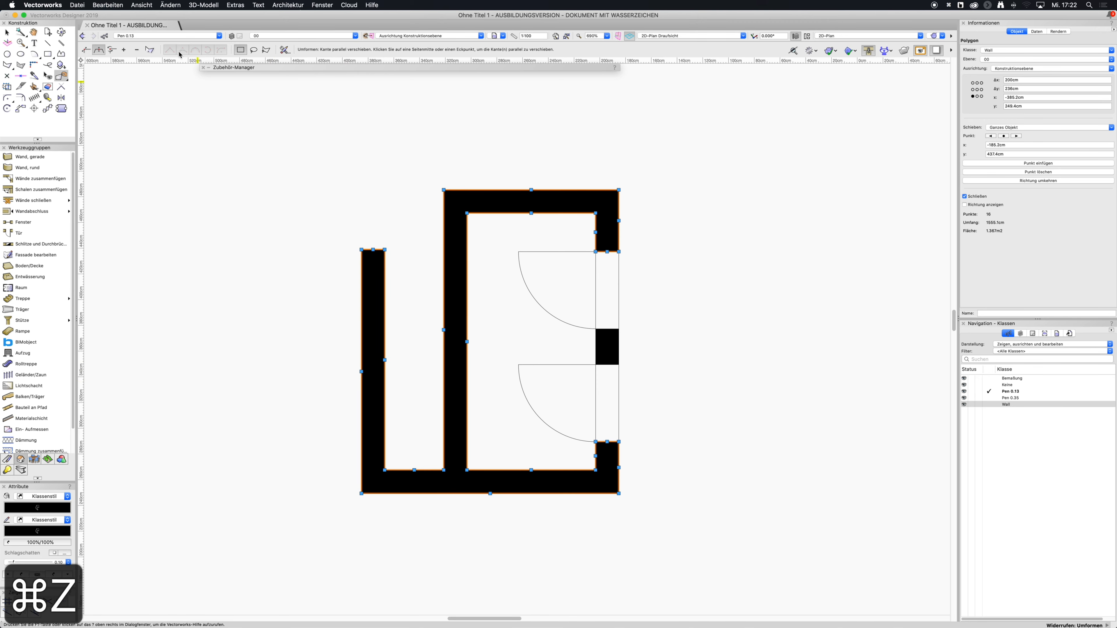
Round the four inner corners of the room with the doors using a 10 cm fillet radius.
click(111, 50)
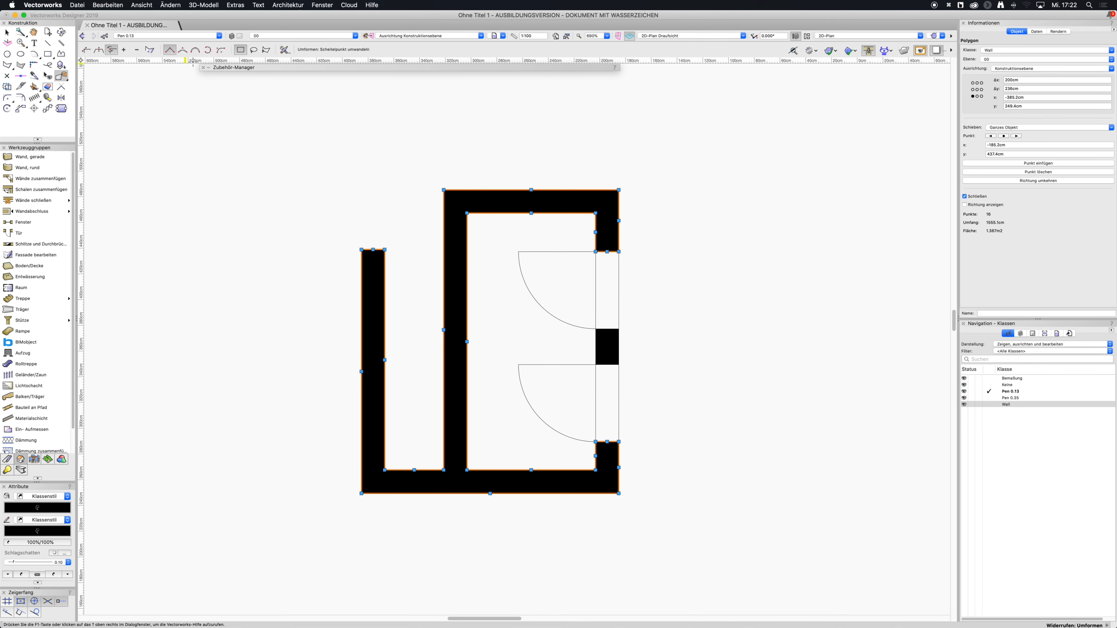
click(183, 51)
click(222, 51)
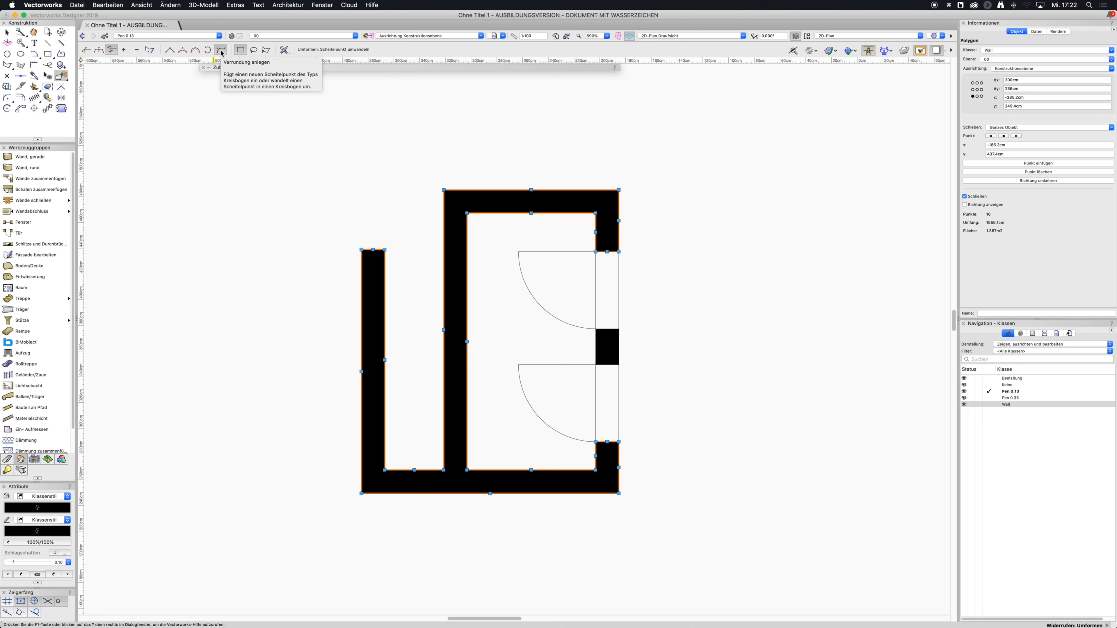
click(286, 51)
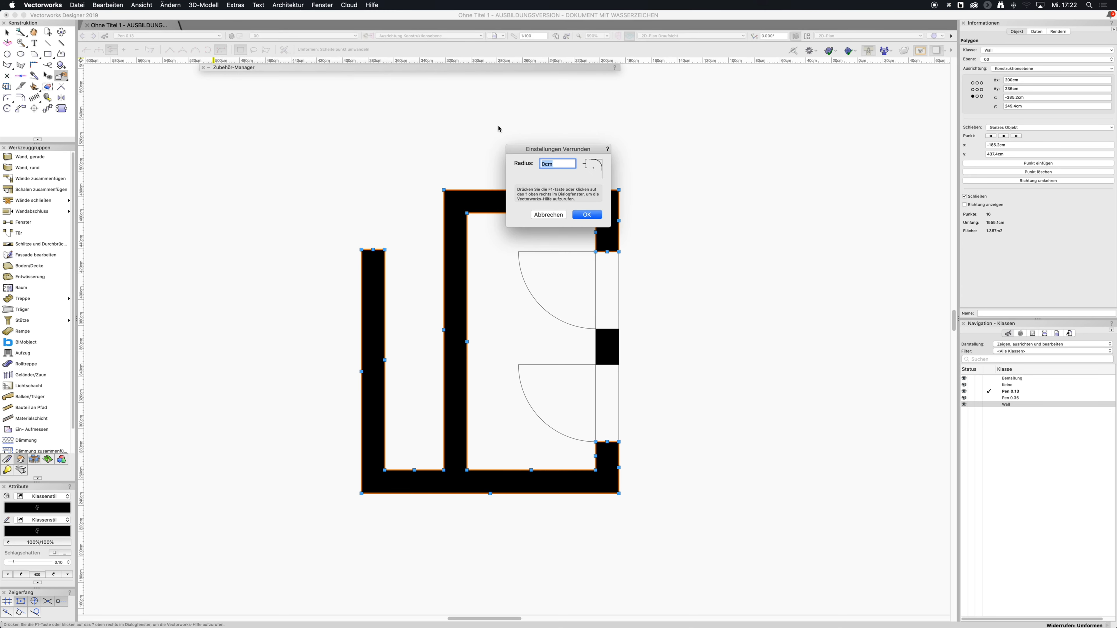
text(10)
key(Return)
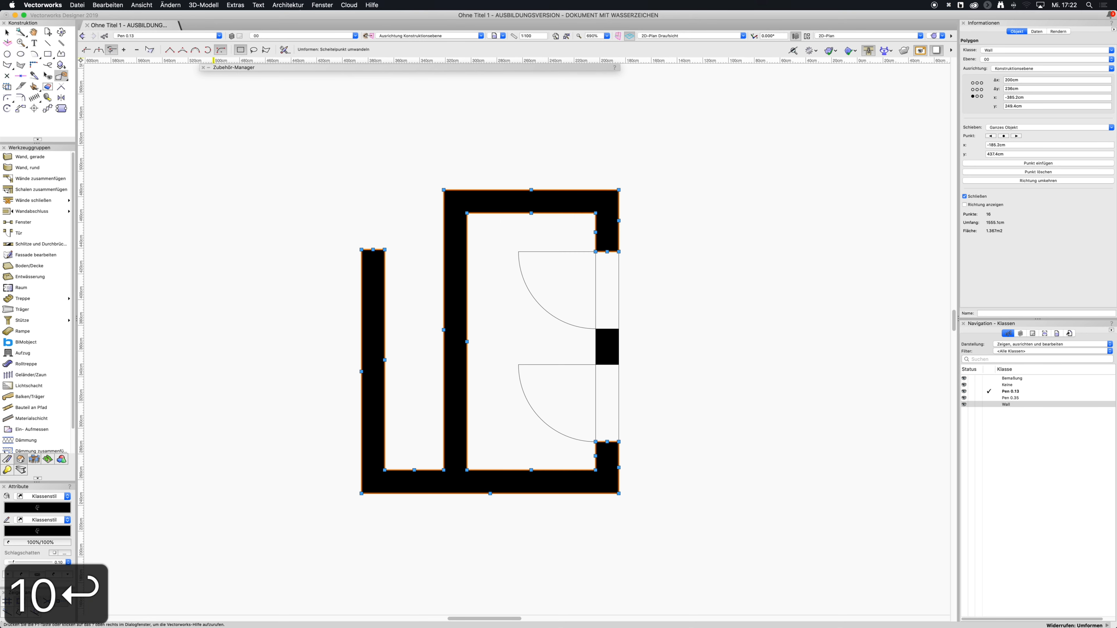
click(468, 213)
click(595, 214)
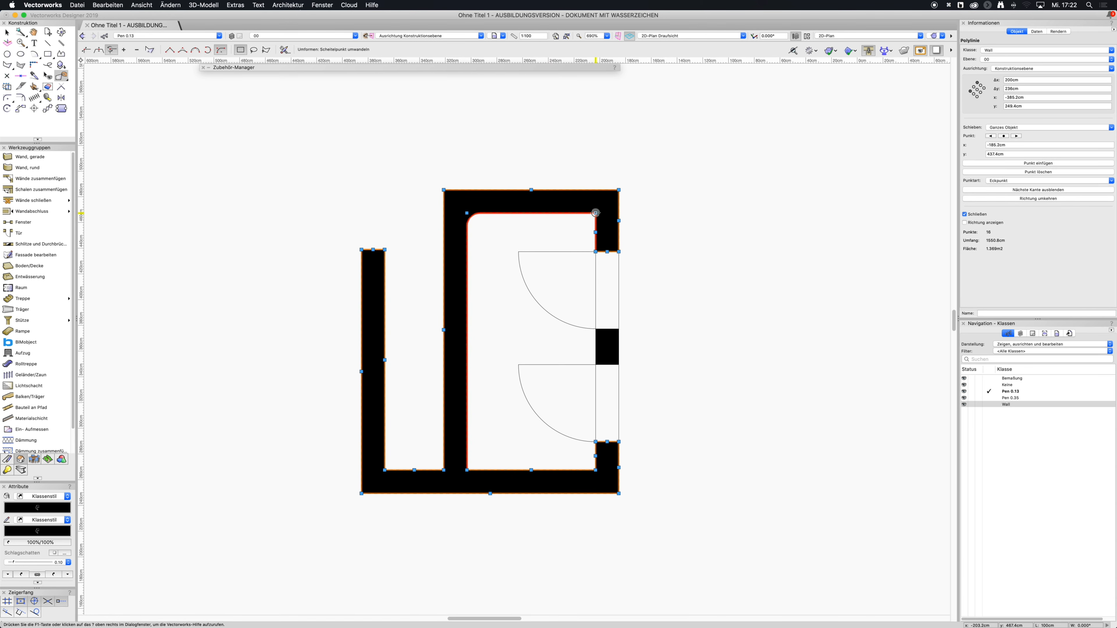
click(466, 470)
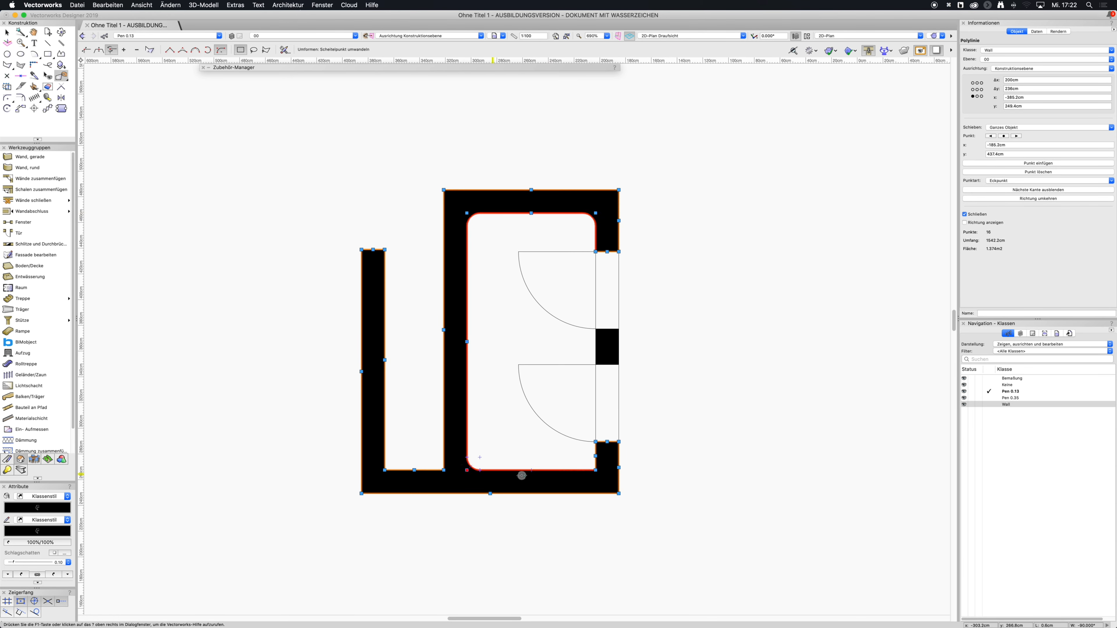
click(596, 470)
Try to move the room's lower-left rounded corner point diagonally inward, undo the move and clear the selection.
scroll(478, 484, up, 5)
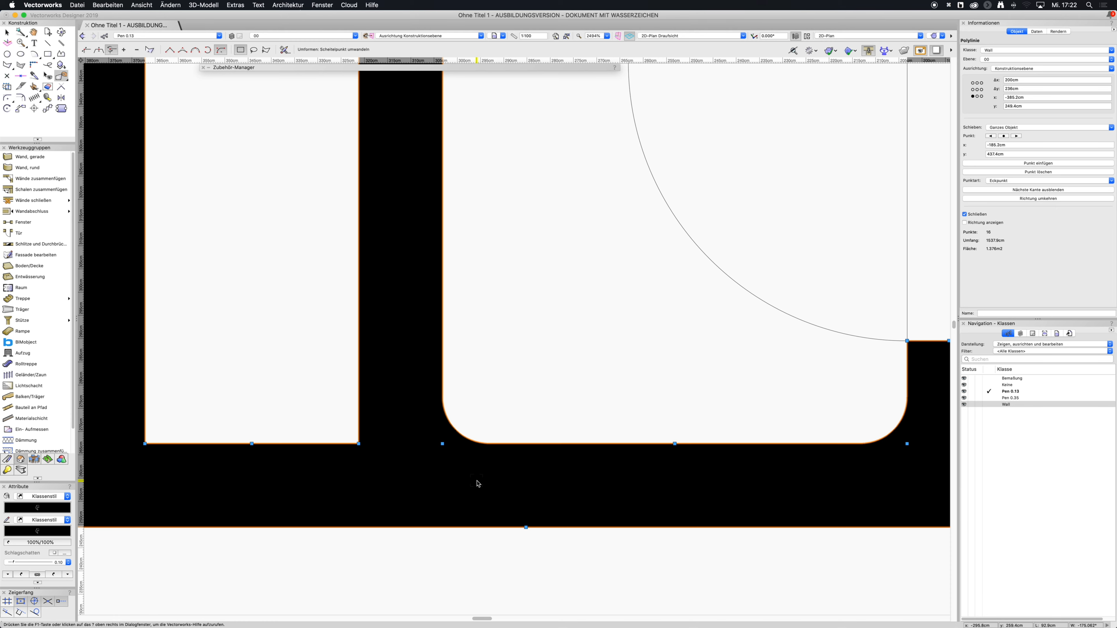
scroll(475, 482, down, 3)
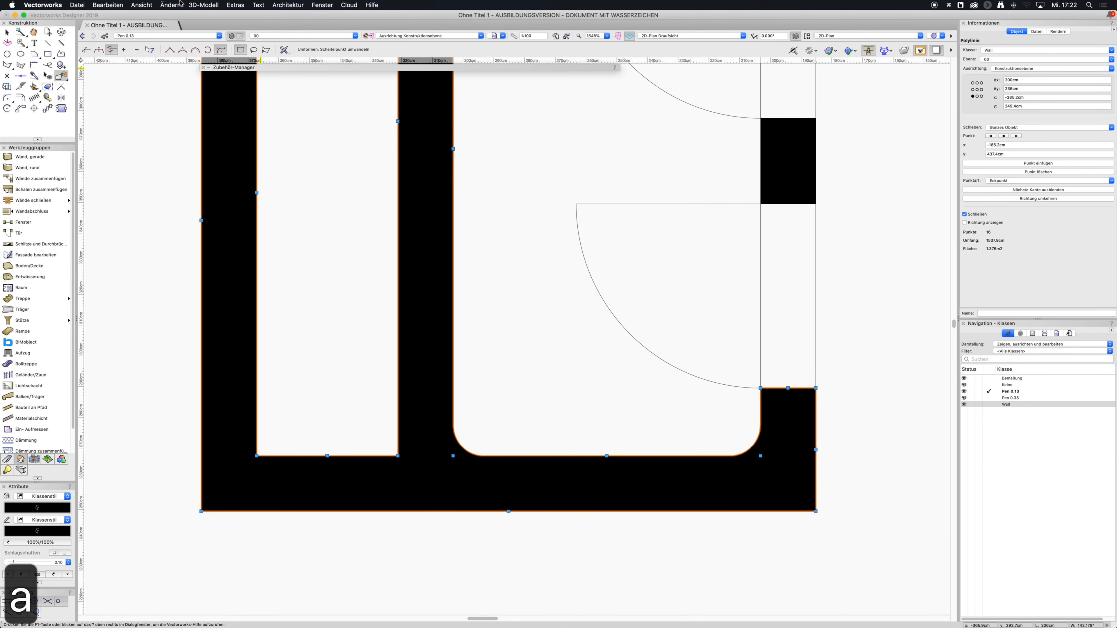
click(87, 50)
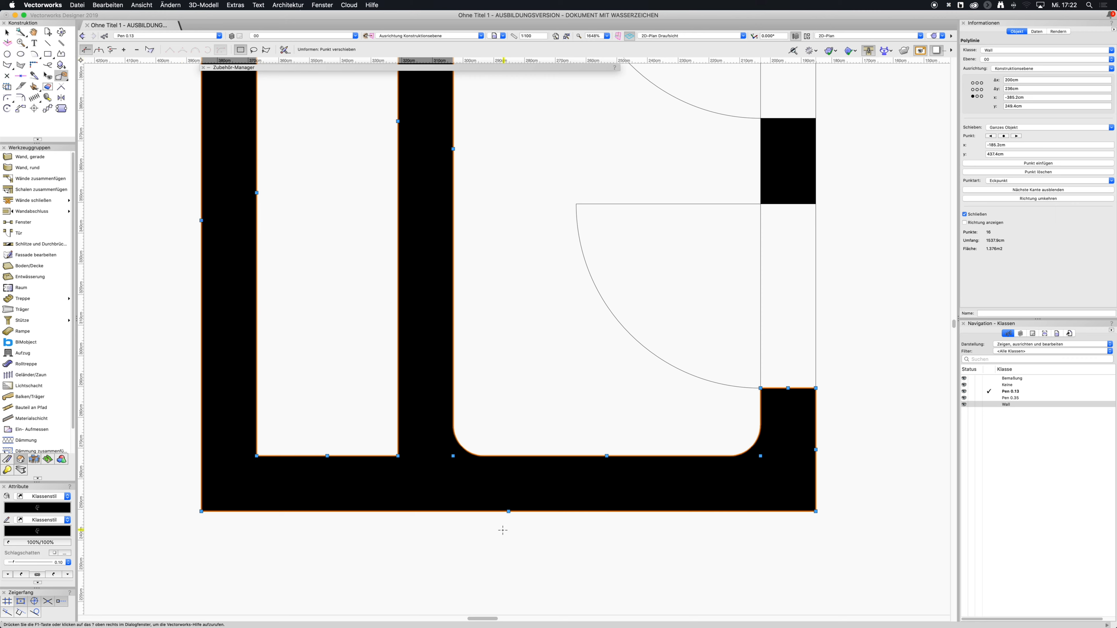
drag(453, 456, 517, 391)
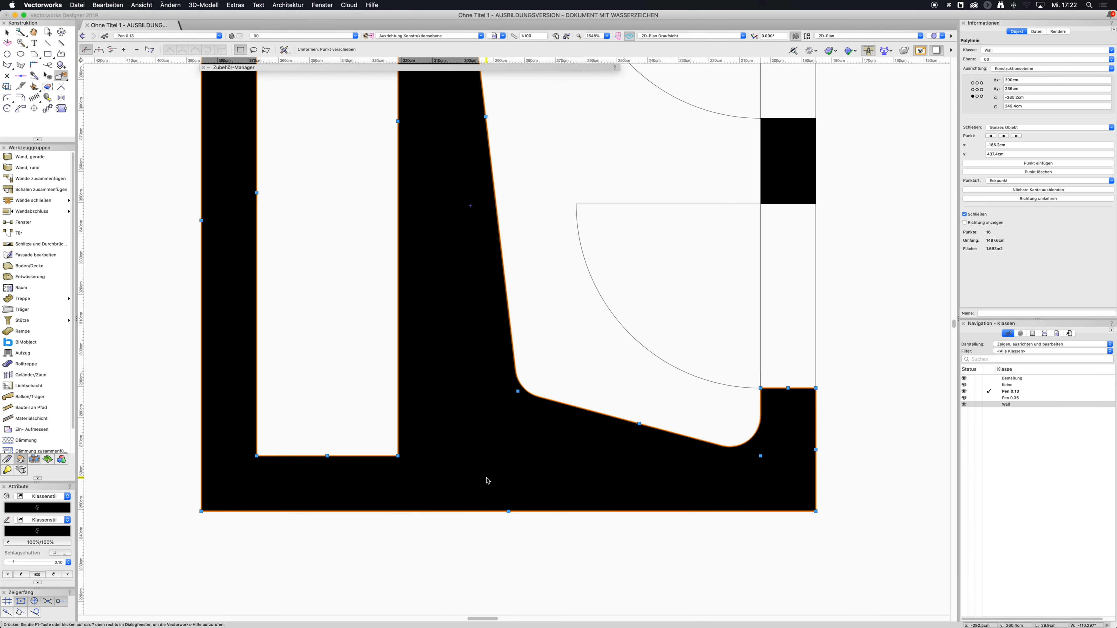
key(super+z)
click(621, 586)
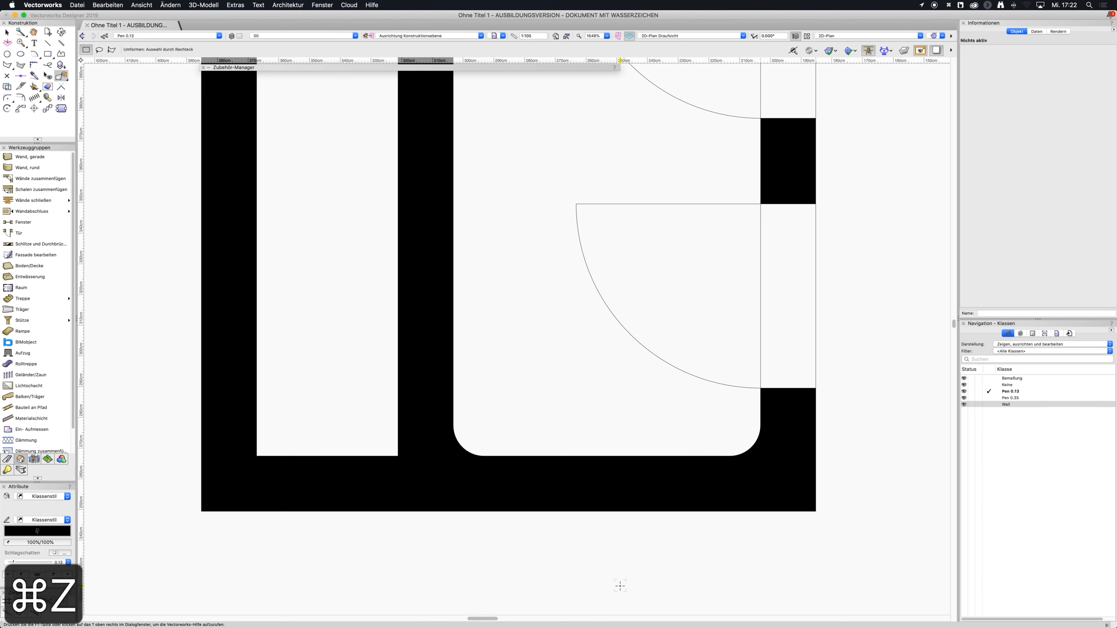
Make design layer 01 active and hide layer 00.
scroll(621, 585, down, 5)
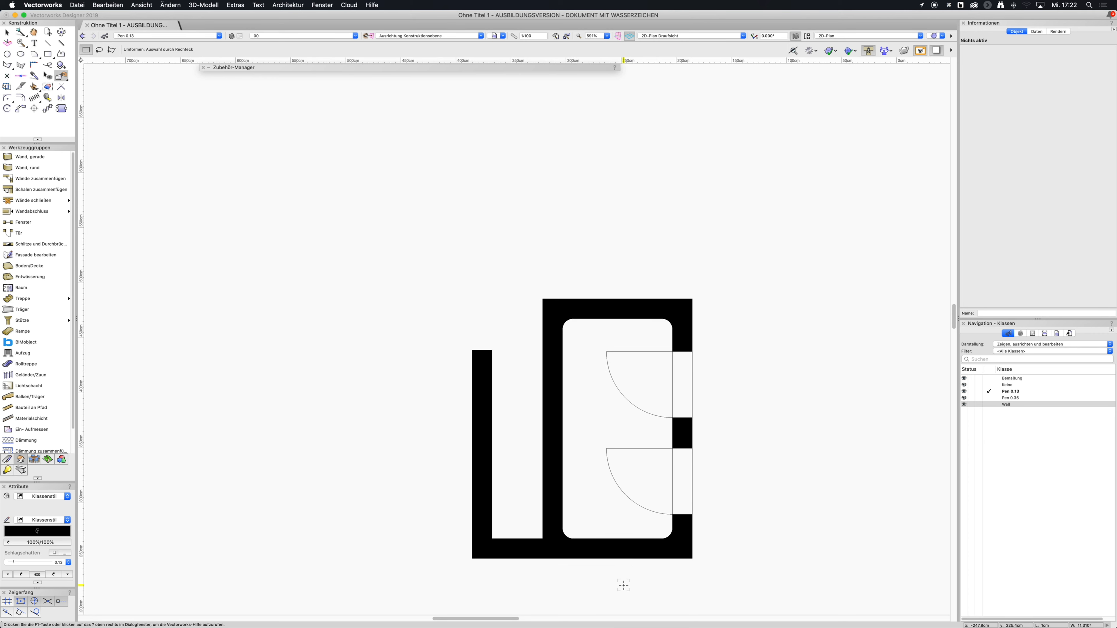
drag(753, 492, 711, 467)
scroll(710, 467, up, 1)
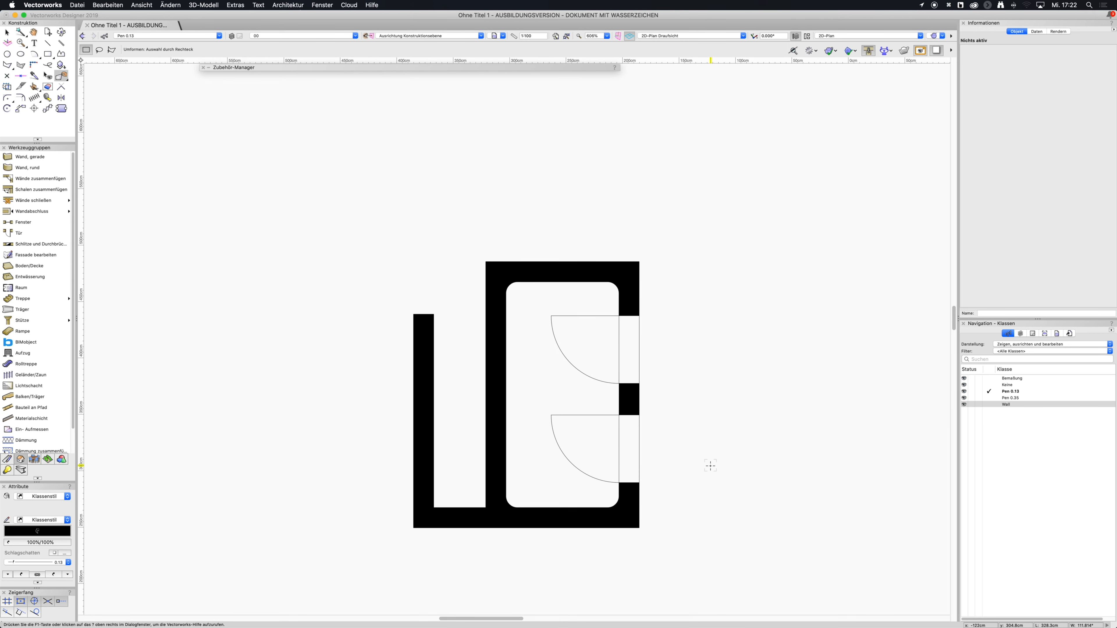
middle_drag(700, 447, 706, 424)
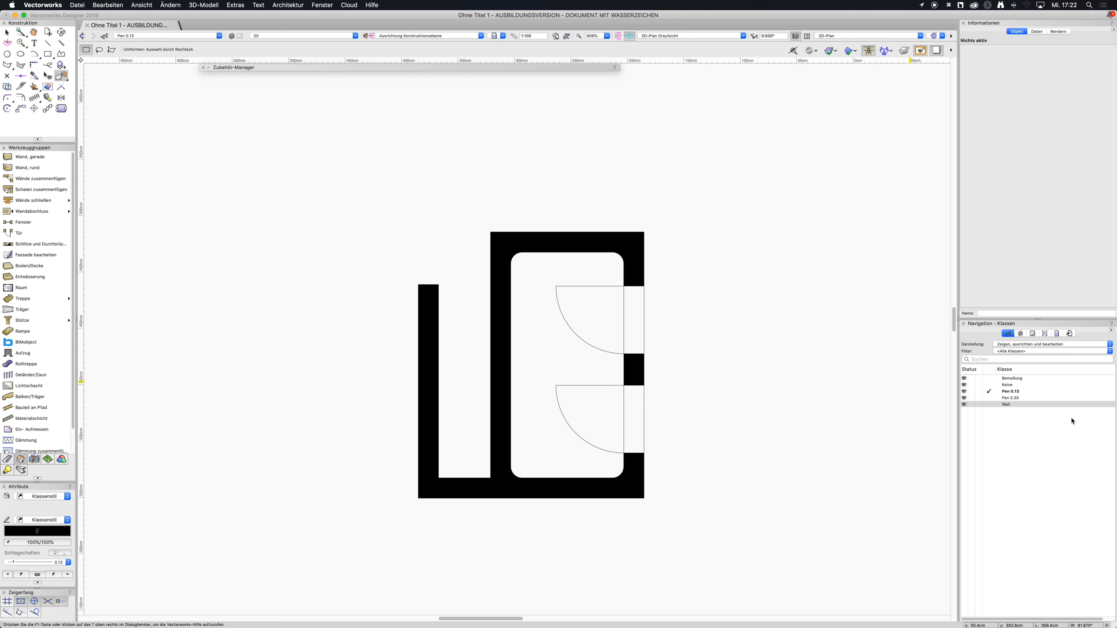
click(1019, 392)
click(1021, 333)
click(990, 391)
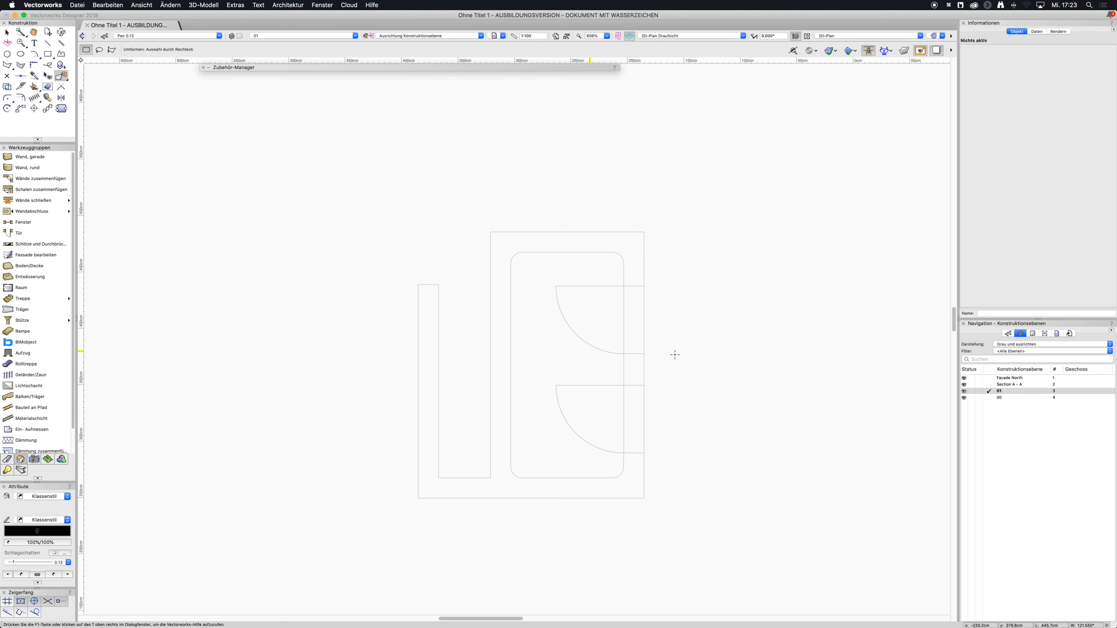
key(x)
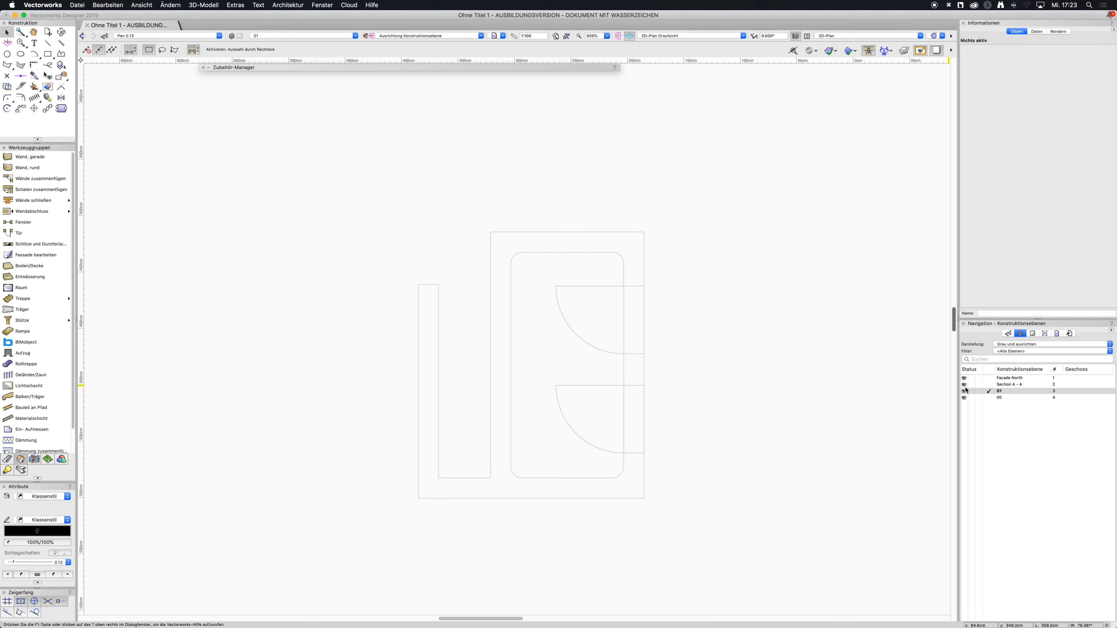
click(971, 397)
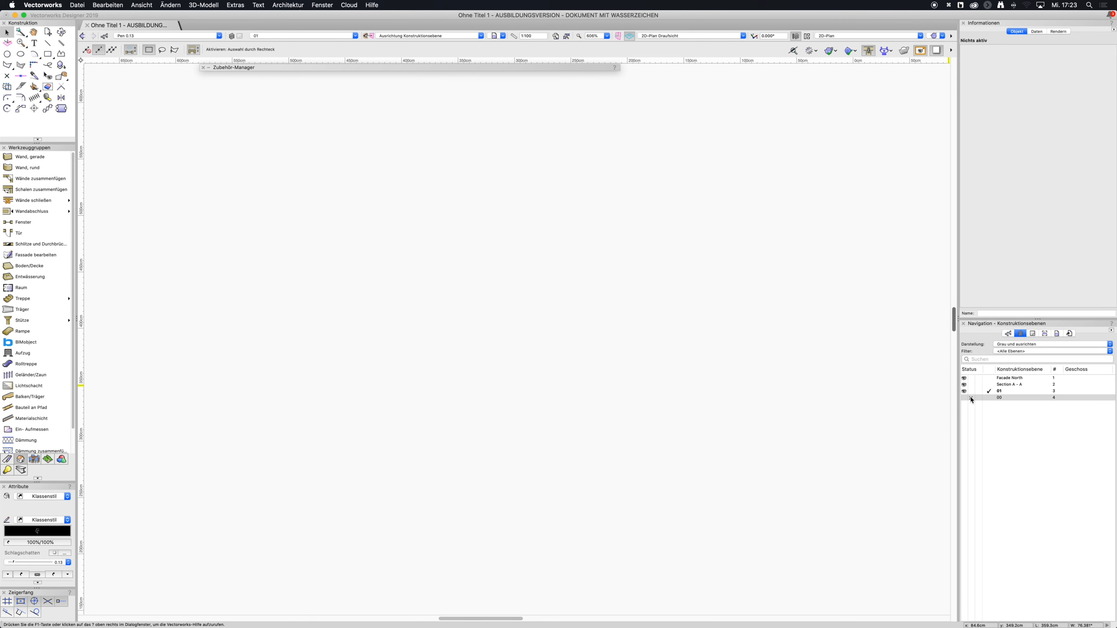
Grey out layer 00, make it visible again, and set the layer display to "Nur aktive zeigen".
click(964, 398)
click(978, 398)
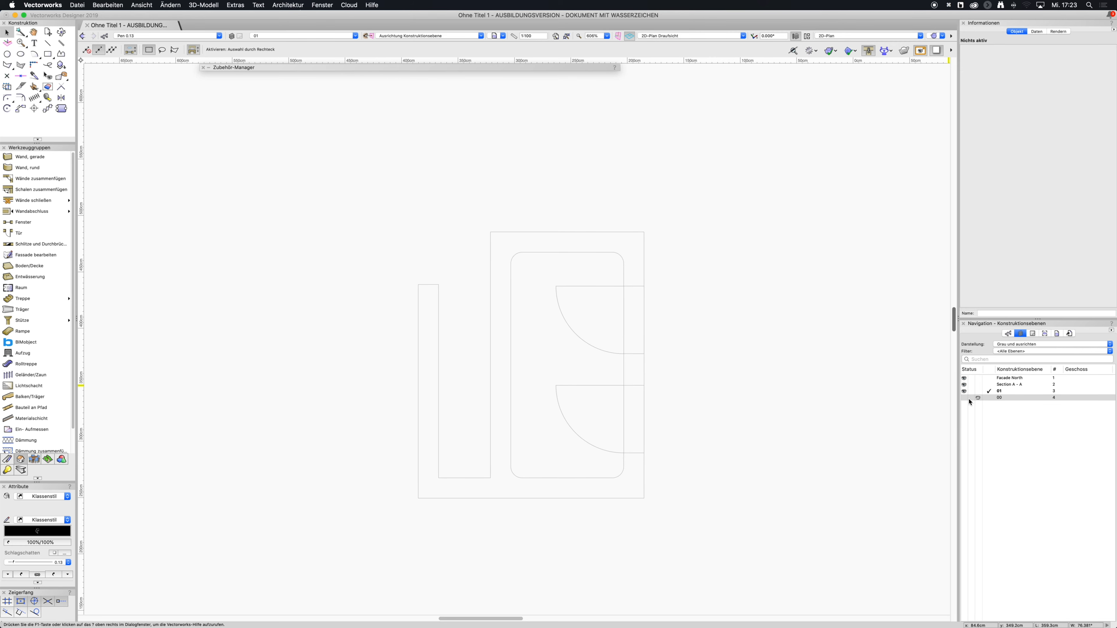
click(1007, 344)
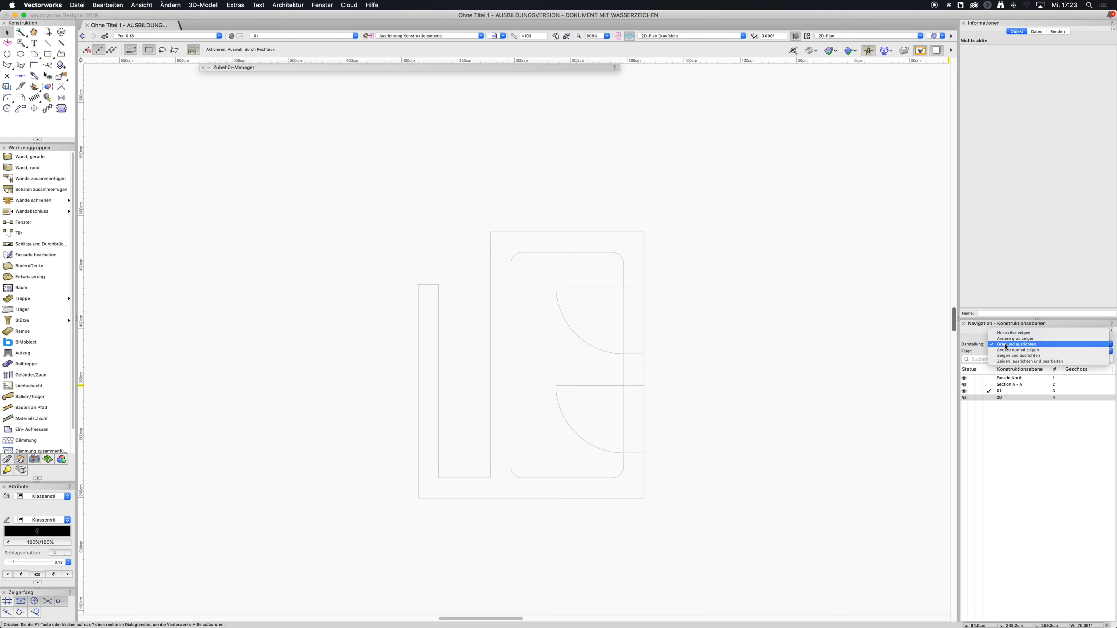
click(1041, 337)
Set the layer display to "Zeigen, ausrichten und bearbeiten" and select the wall polyline on layer 00.
click(1030, 346)
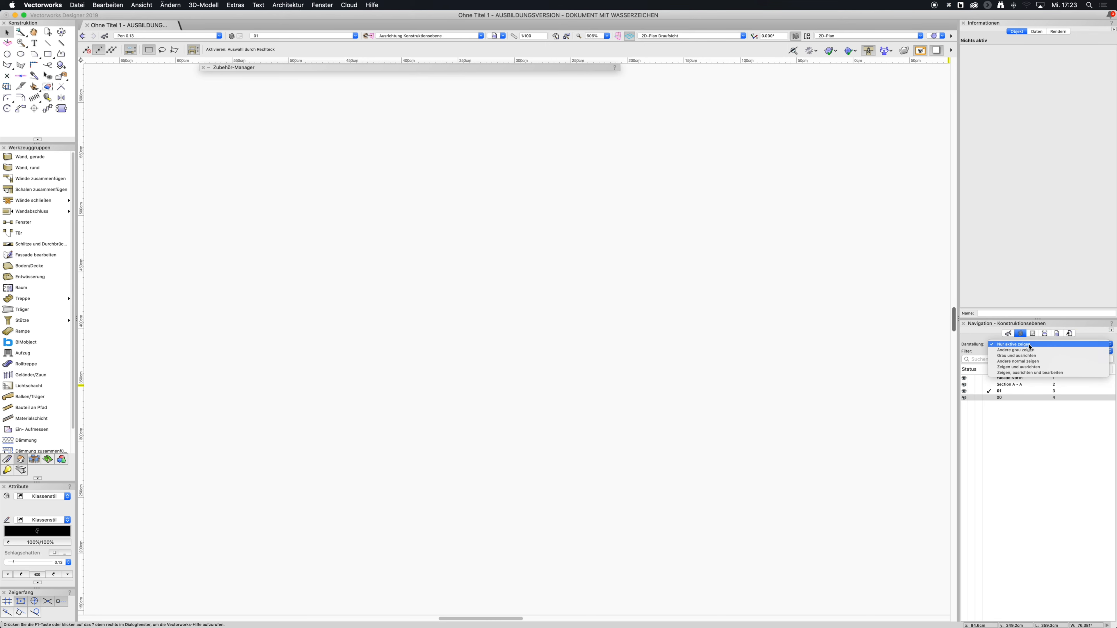
click(1025, 373)
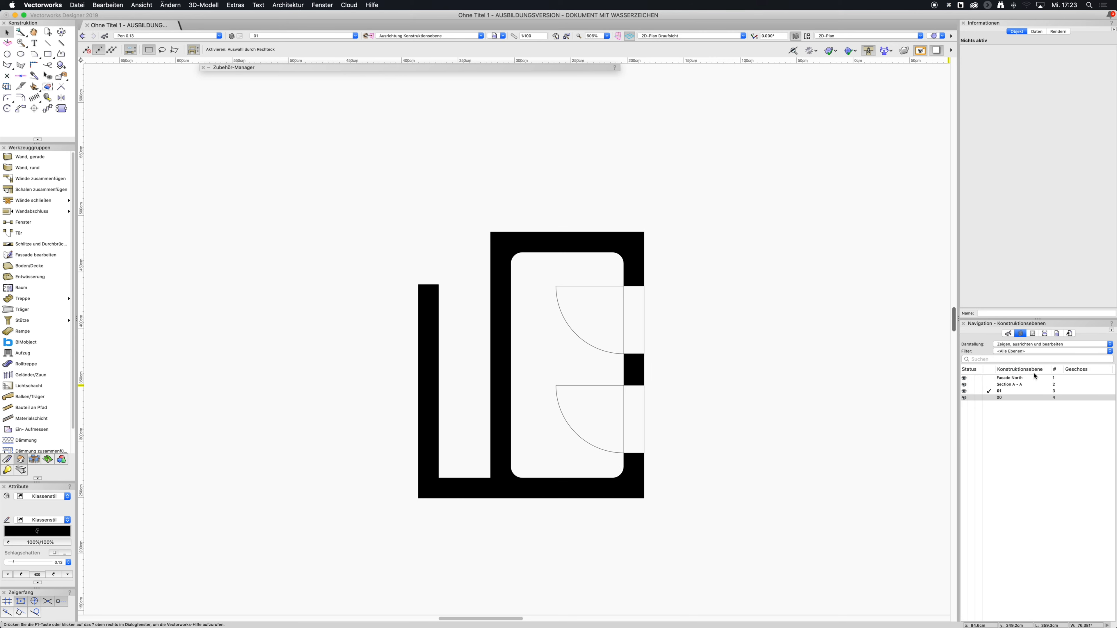
click(631, 260)
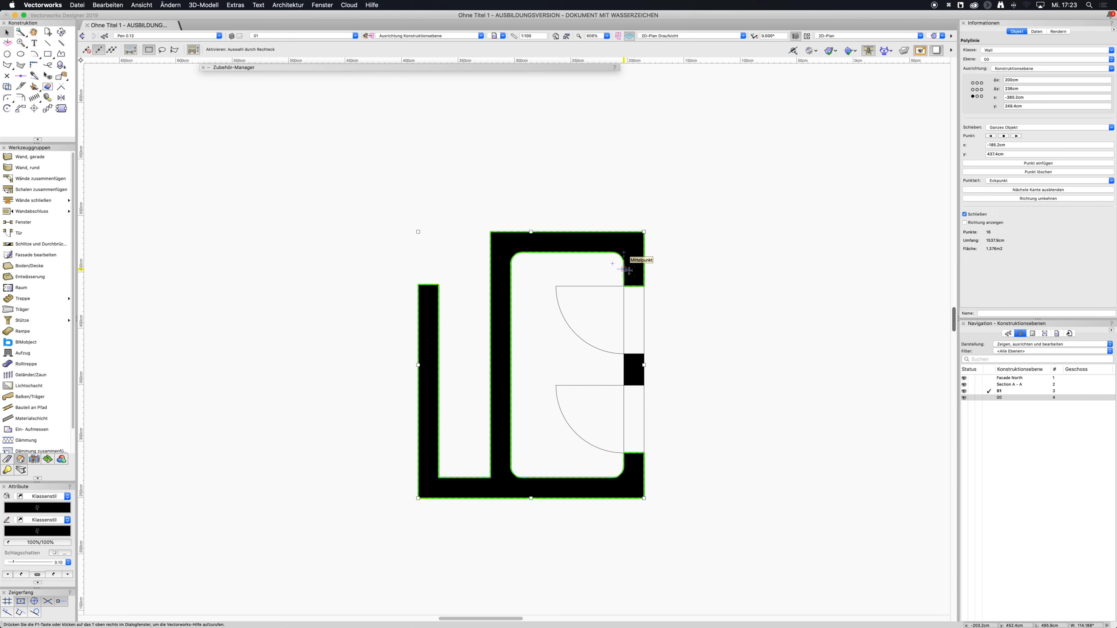
Set the layer display to "Zeigen und ausrichten", then try layer 00 greyed before hiding it.
click(1011, 344)
click(1011, 341)
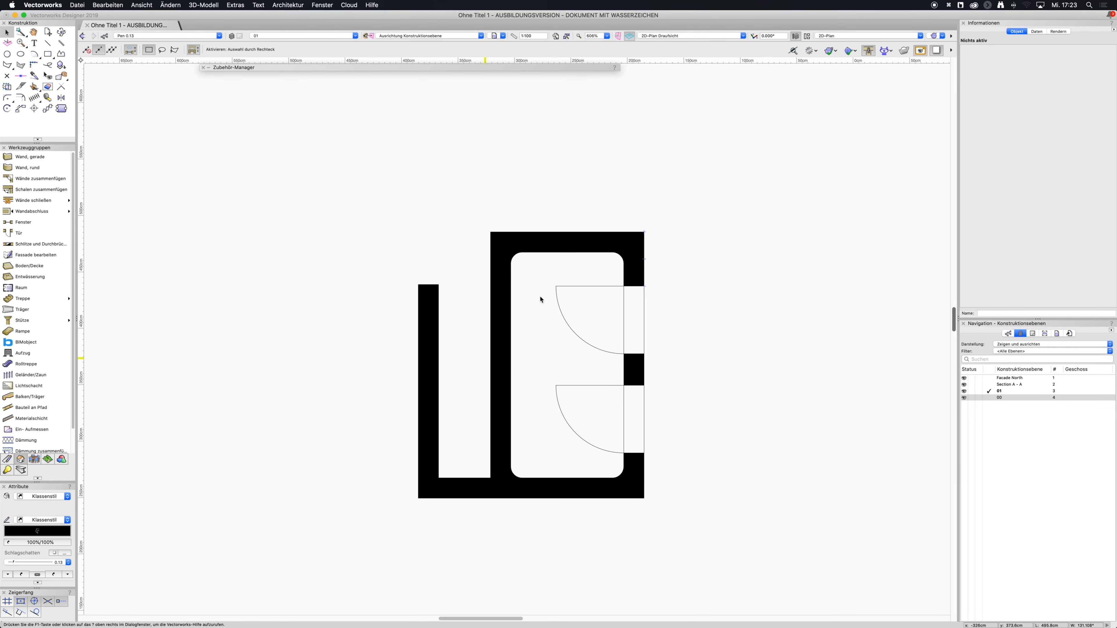
click(978, 398)
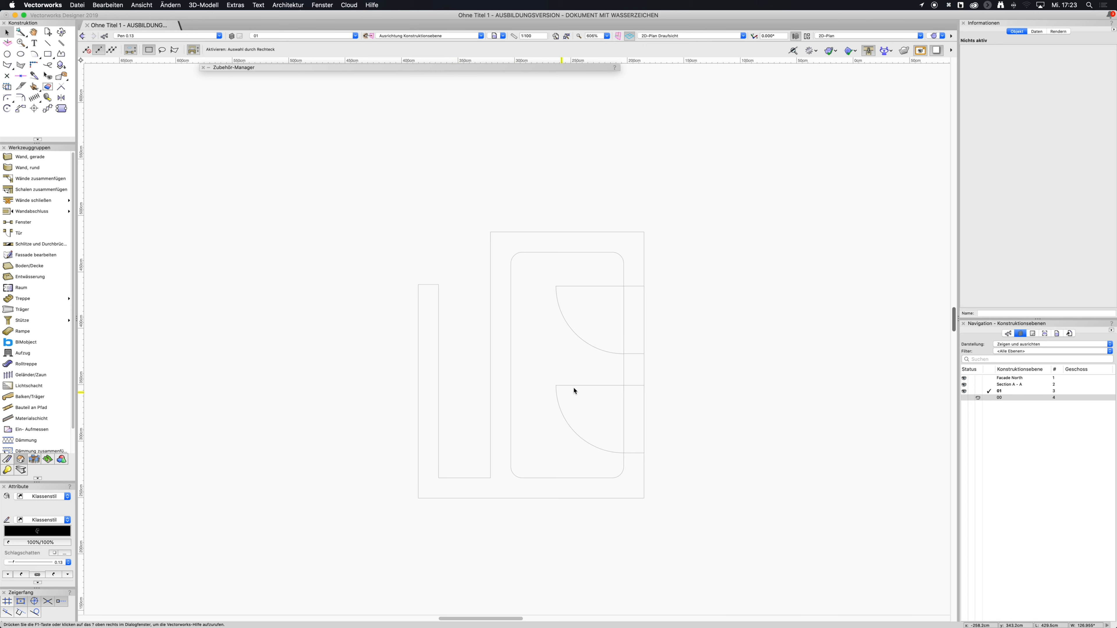
click(965, 398)
click(971, 398)
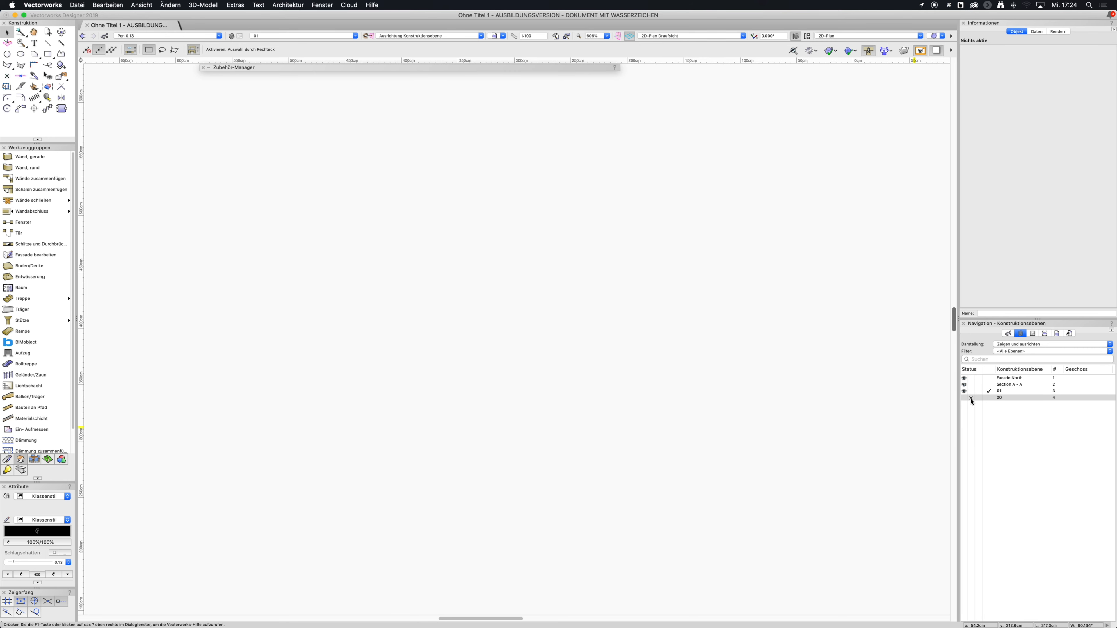
Select all four design layers, hide them together, and dismiss the visibility tip permanently.
click(999, 378)
shift+click(1000, 397)
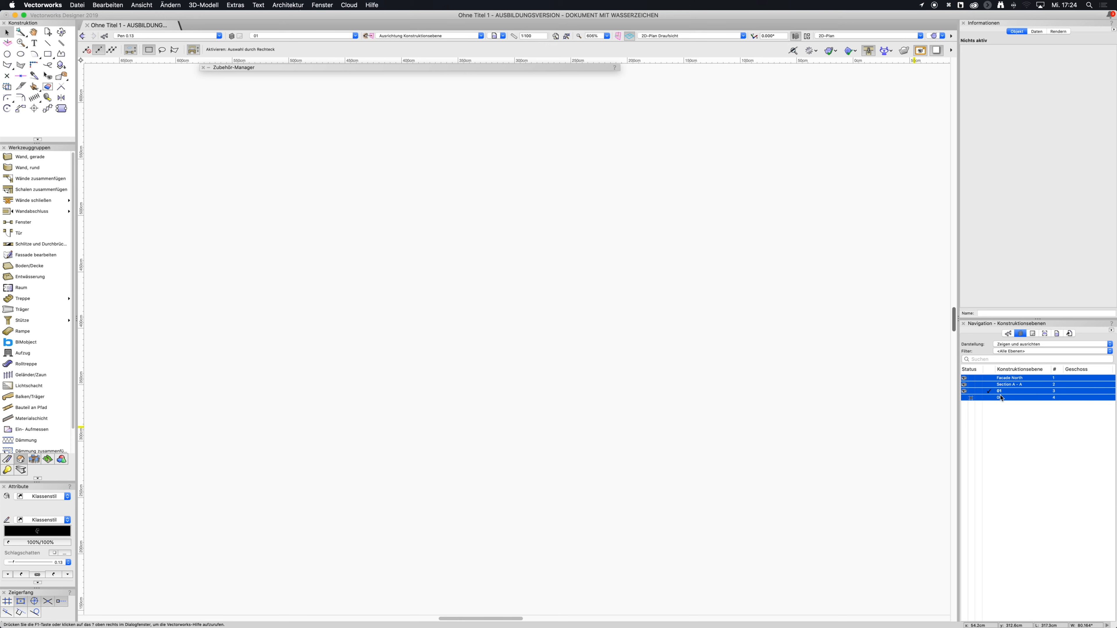
click(971, 392)
click(463, 206)
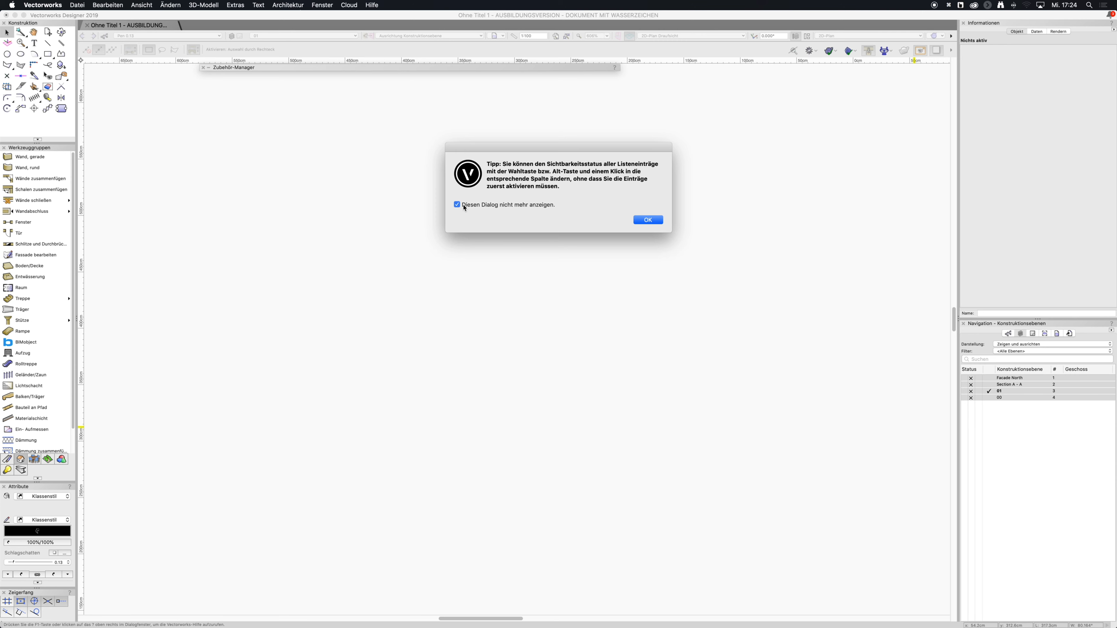
click(647, 220)
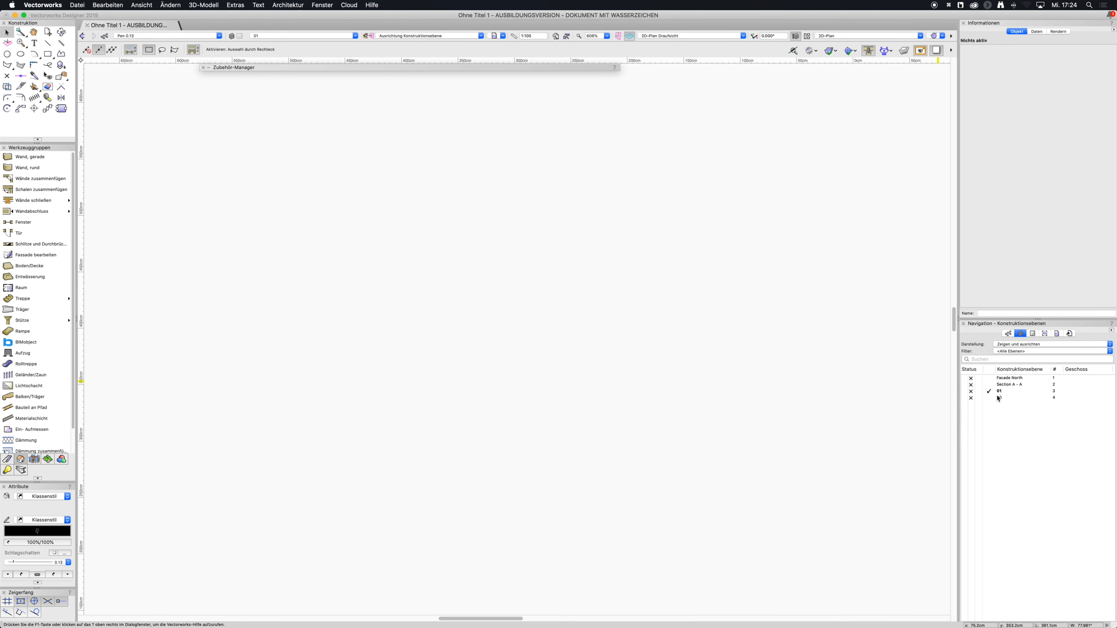
Toggle the visibility status of all design layers at once without selecting them, ending with all hidden.
alt+click(978, 399)
alt+click(971, 399)
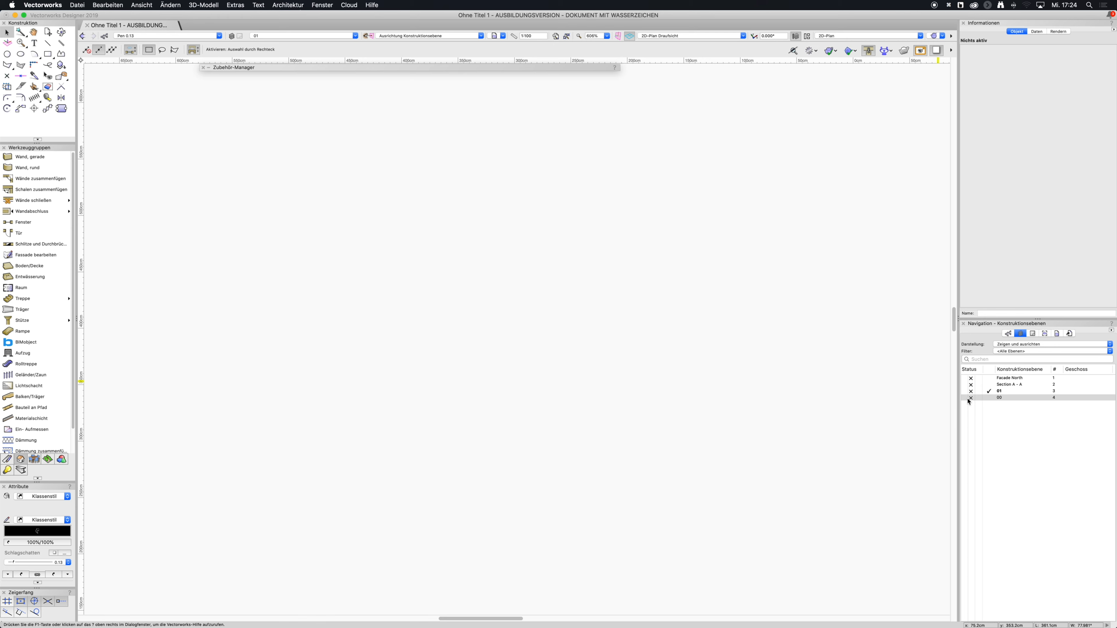
alt+click(966, 398)
alt+click(971, 398)
Try to copy all objects from layer 00 into layer 01 at their original position, undo the paste, and check the paste commands.
click(990, 399)
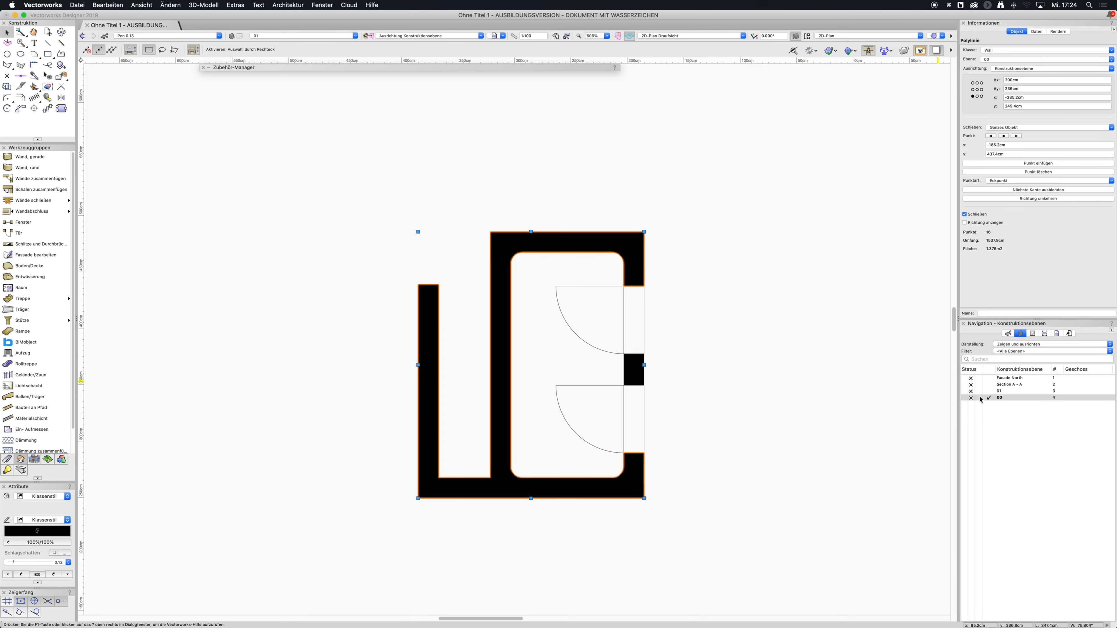
key(super+a)
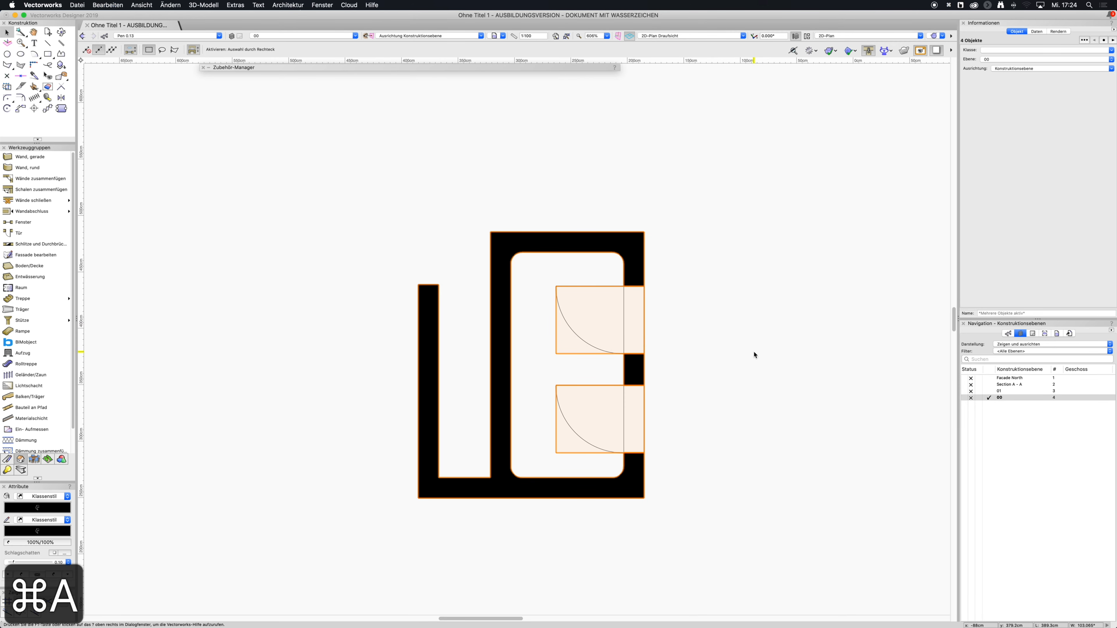
key(super+c)
click(990, 393)
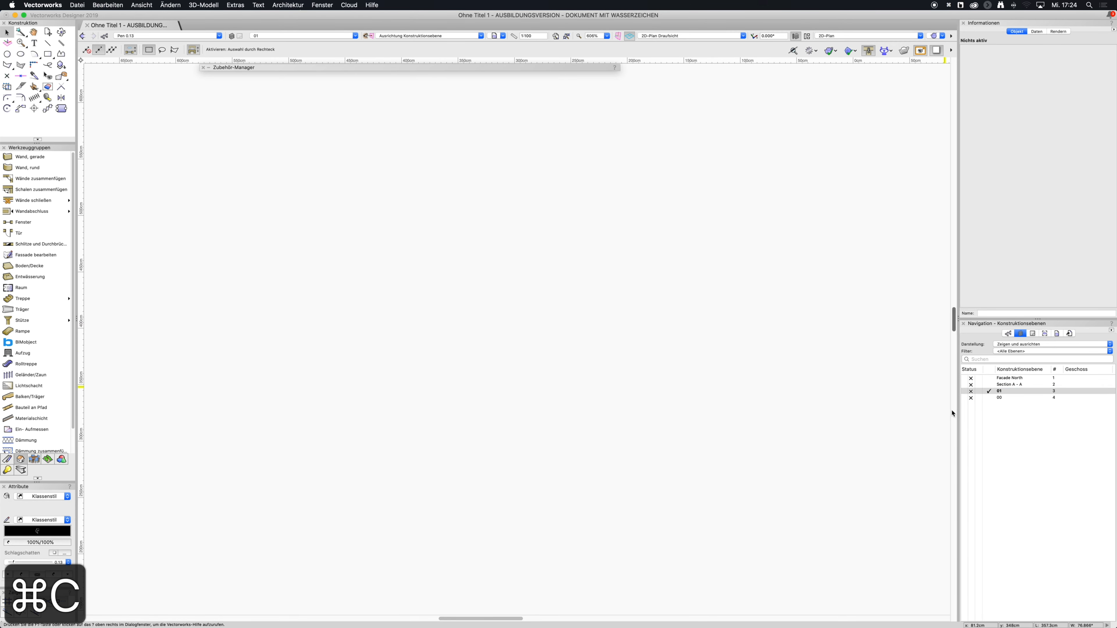
key(alt+super+v)
key(super+z)
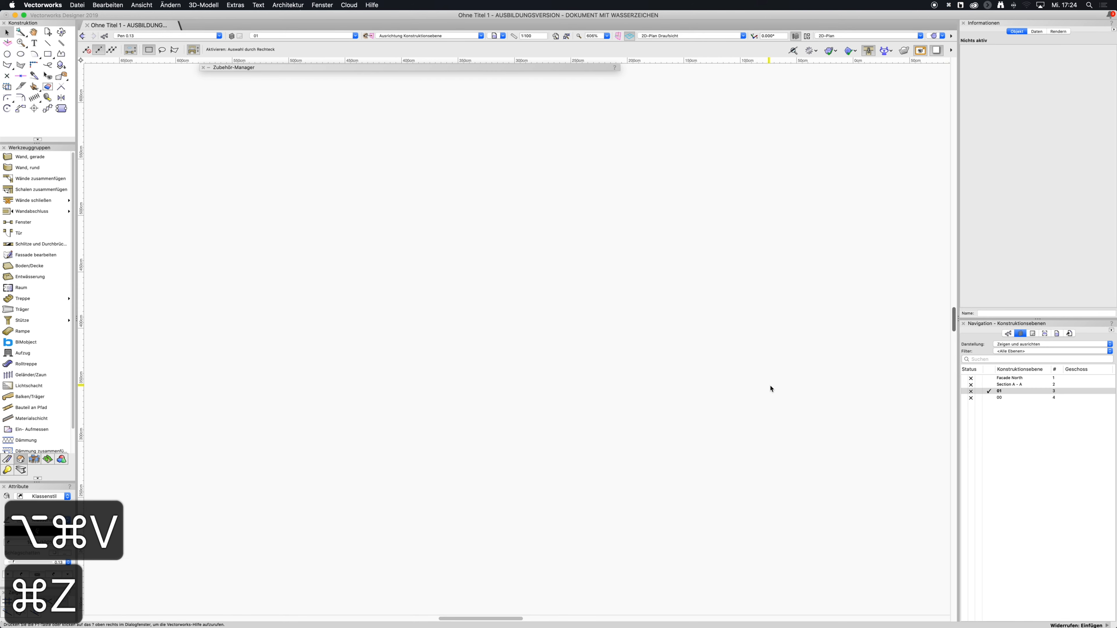
key(alt+shift+super+v)
click(108, 6)
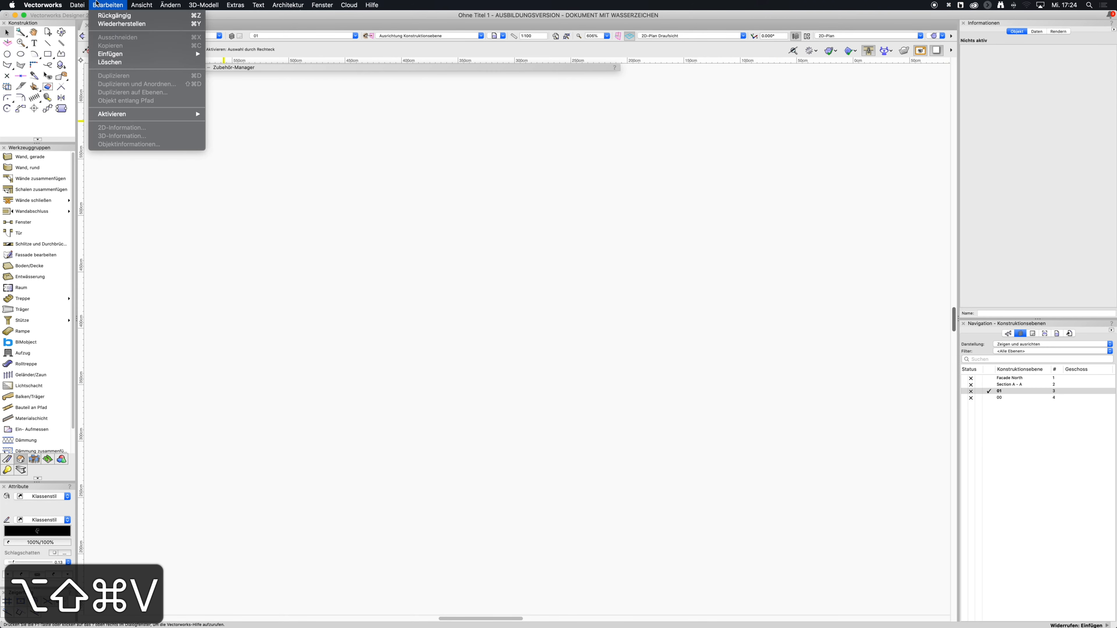
mouse_move(141, 4)
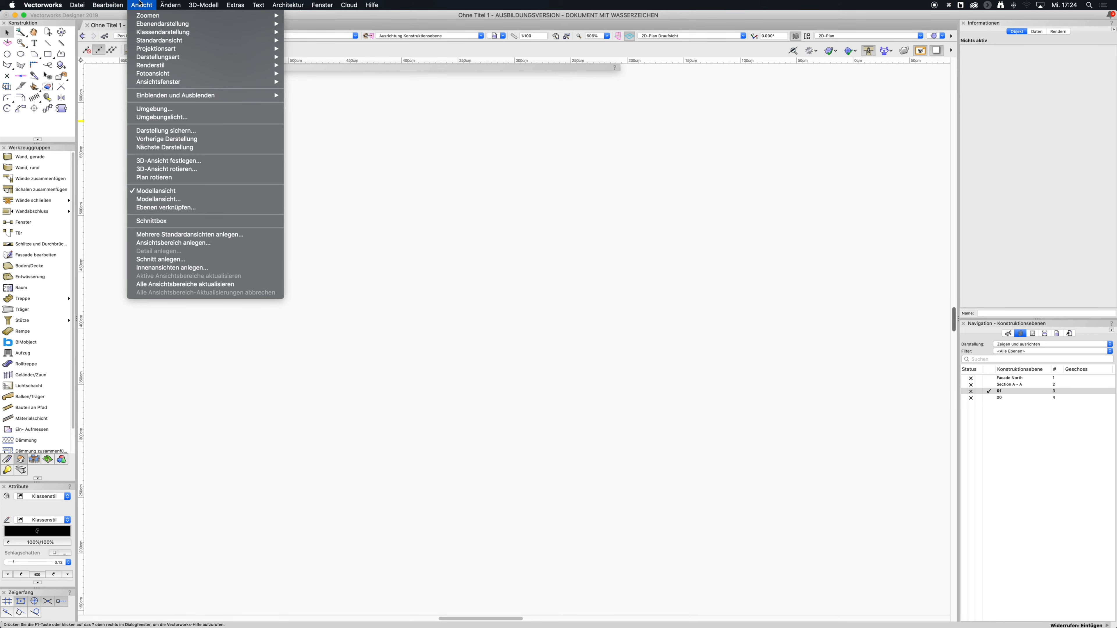
click(69, 4)
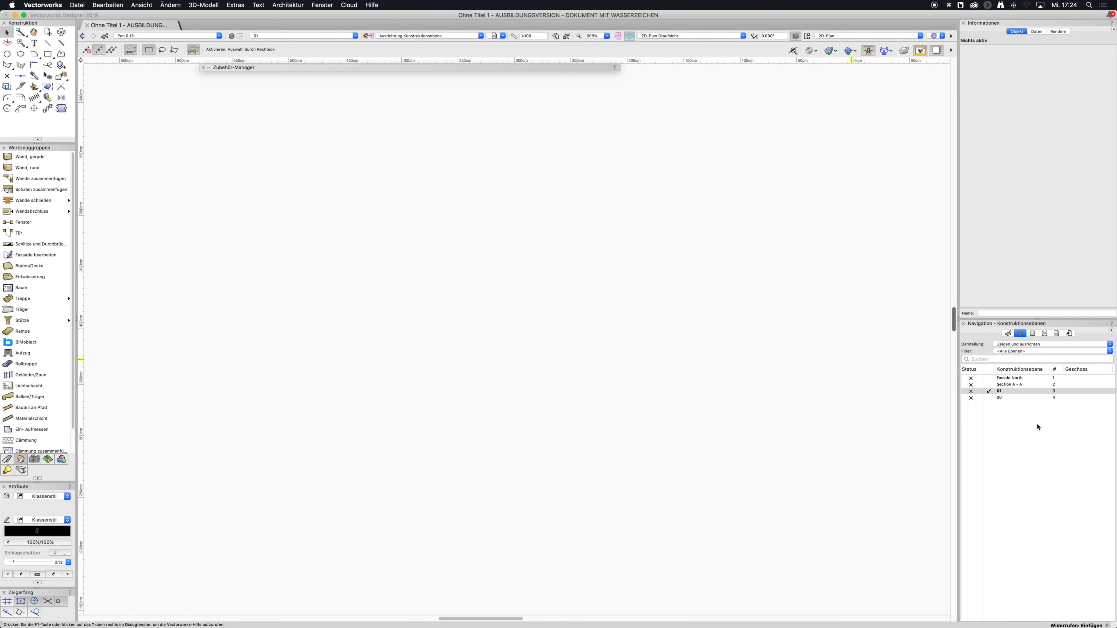
Copy all objects on layer 00 and paste them at their original position on layer 01.
click(990, 398)
key(super+a)
key(super+c)
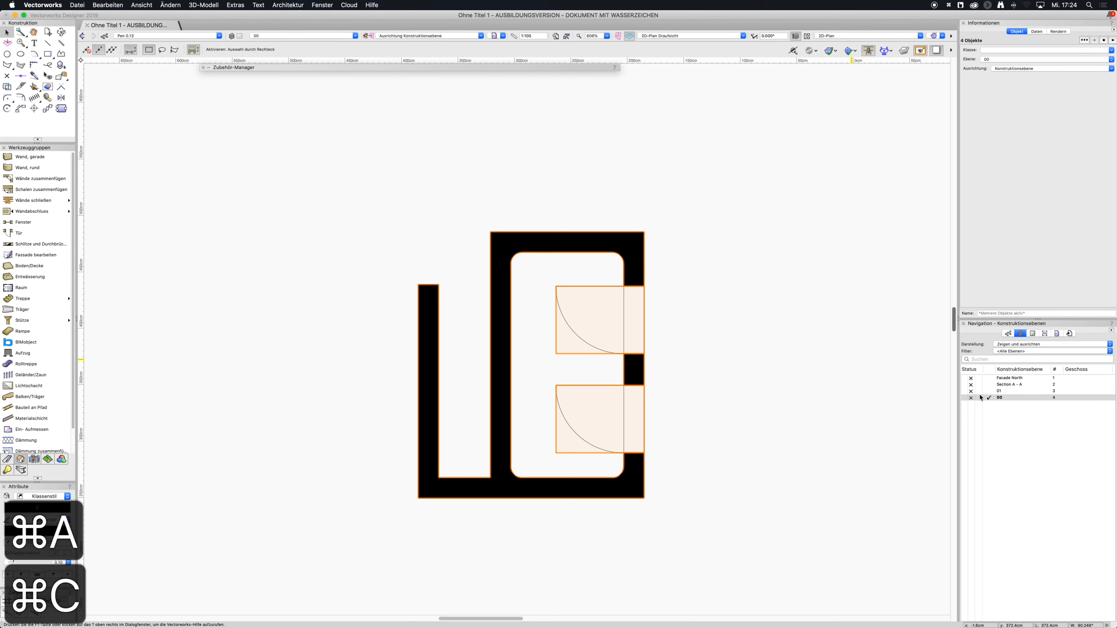
click(989, 392)
click(107, 4)
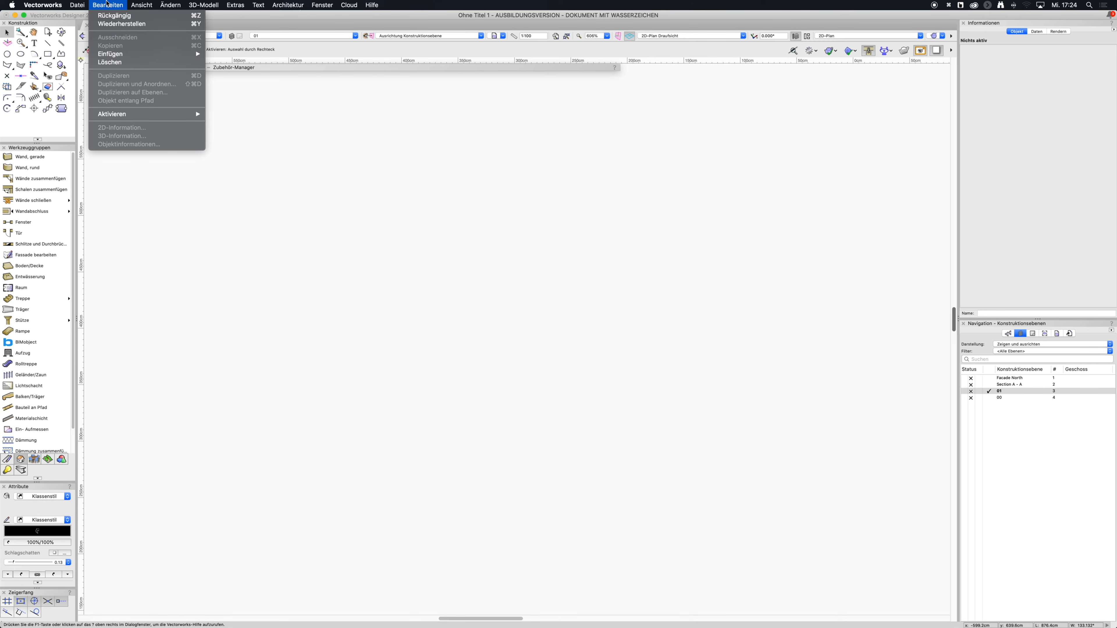
mouse_move(113, 55)
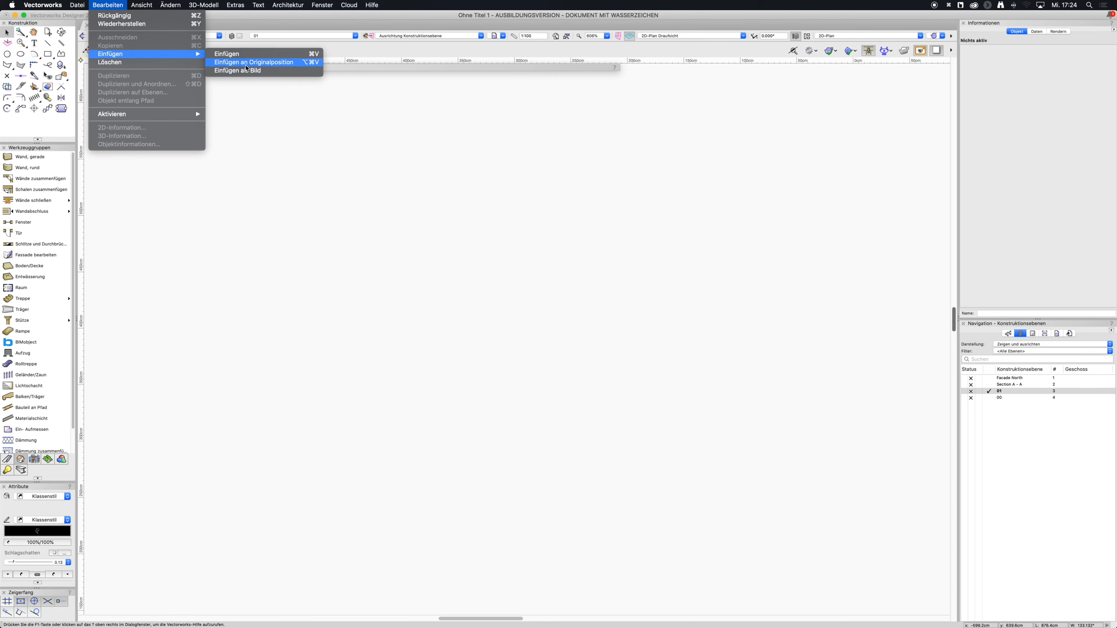
click(283, 66)
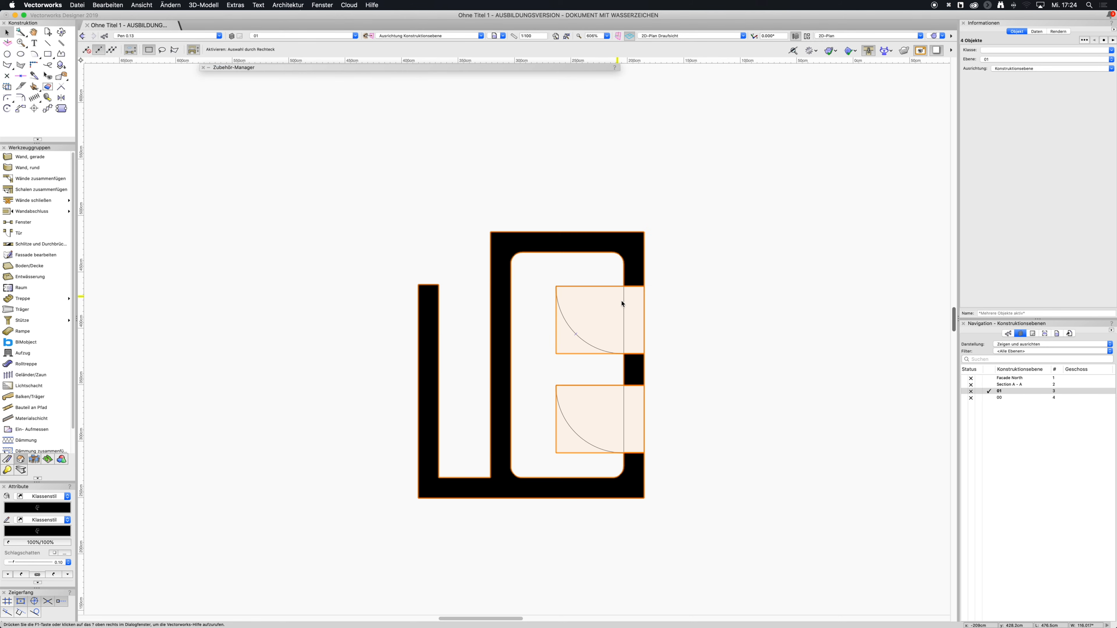
Reshape the wall polyline on layer 01 by moving all points of its left wall 150 cm to the left.
click(996, 416)
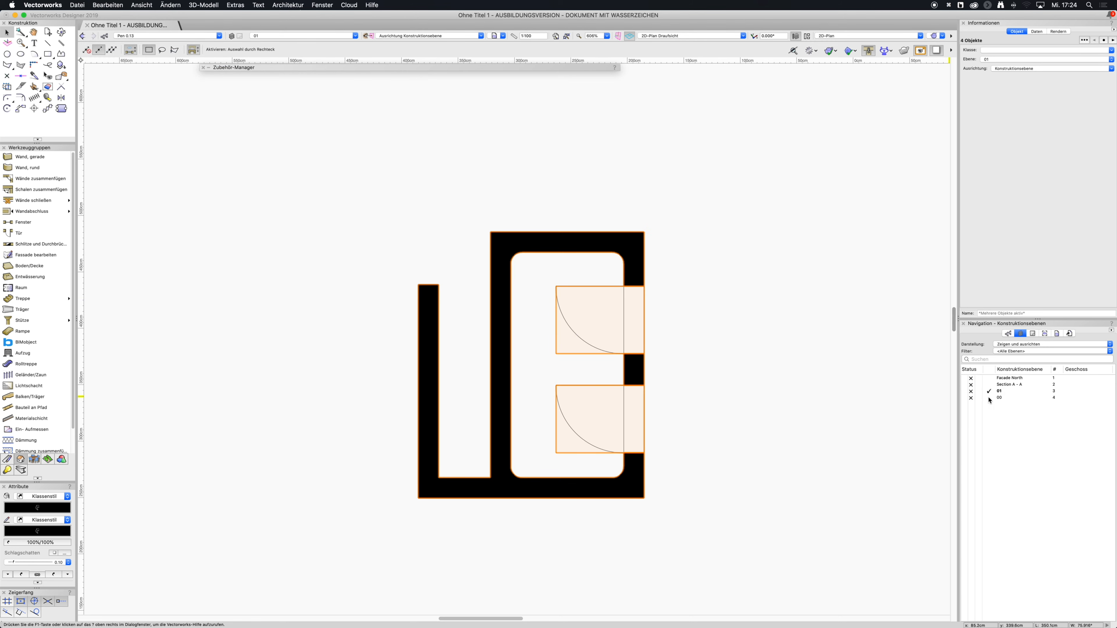
key(x)
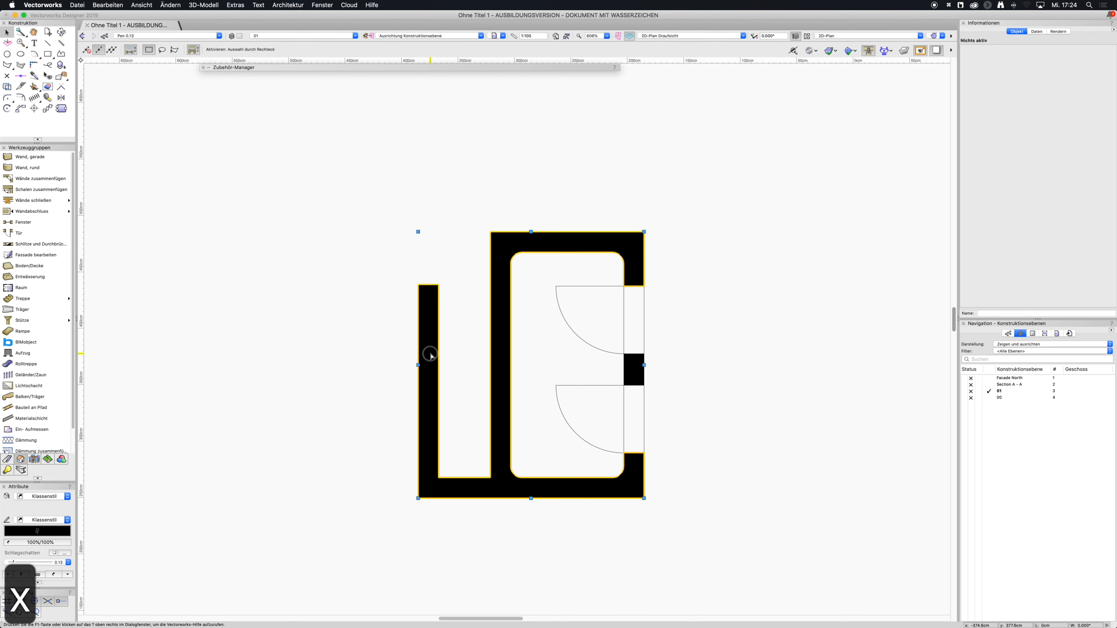
double_click(433, 382)
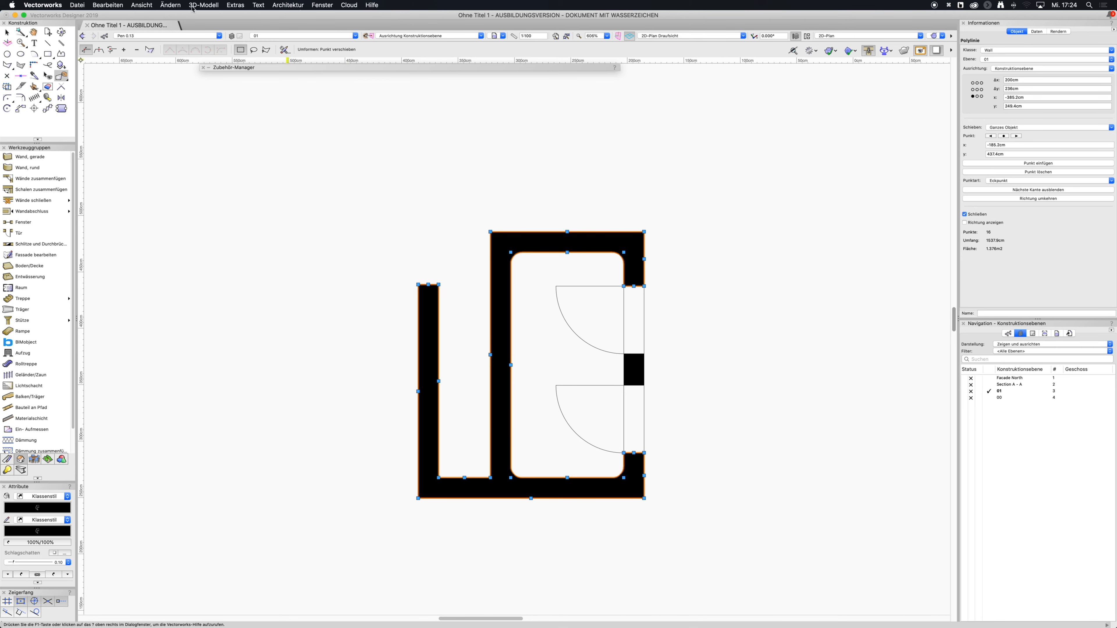
drag(384, 264, 468, 531)
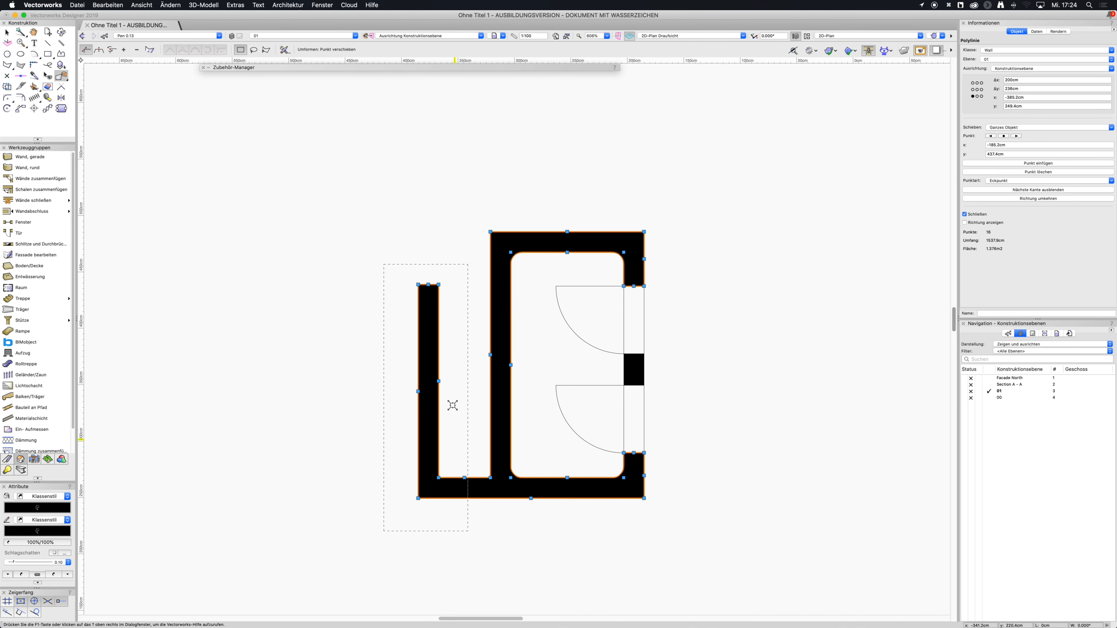
drag(439, 381, 293, 385)
key(Tab)
text(150)
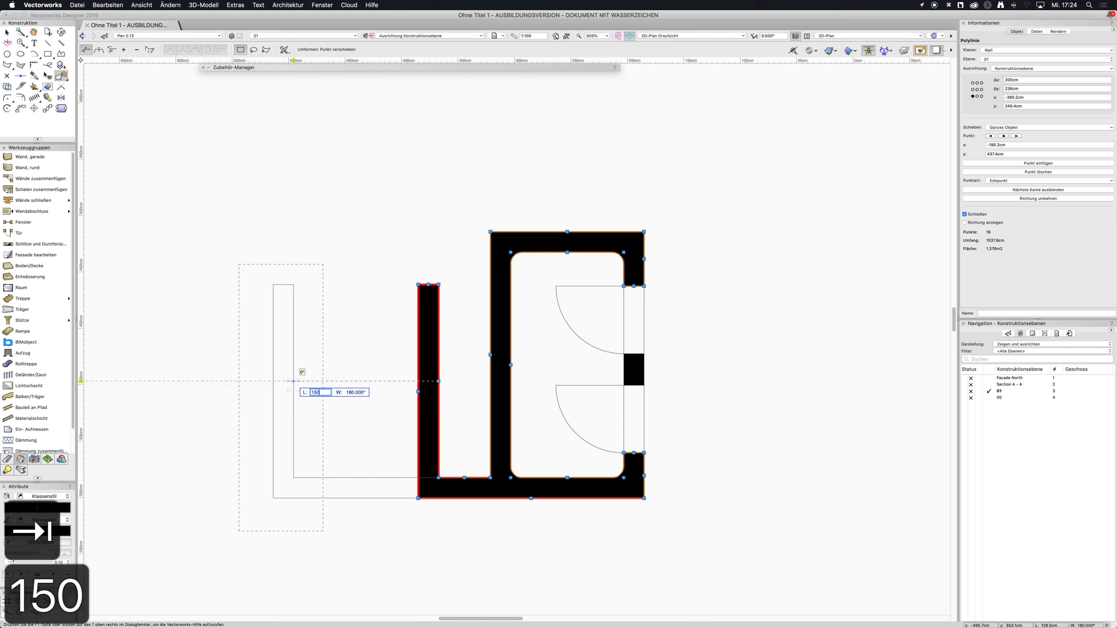
key(Return)
click(293, 385)
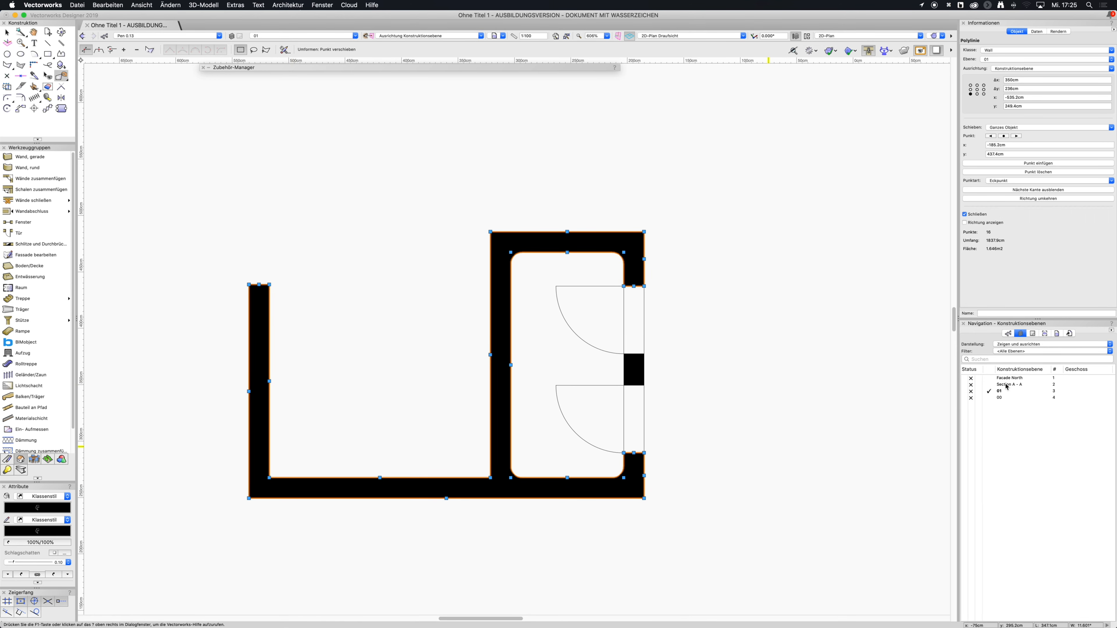
Compare layer 00 with layer 01 by activating each in turn, and show layer 00 greyed while 01 is active.
click(988, 399)
key(Escape)
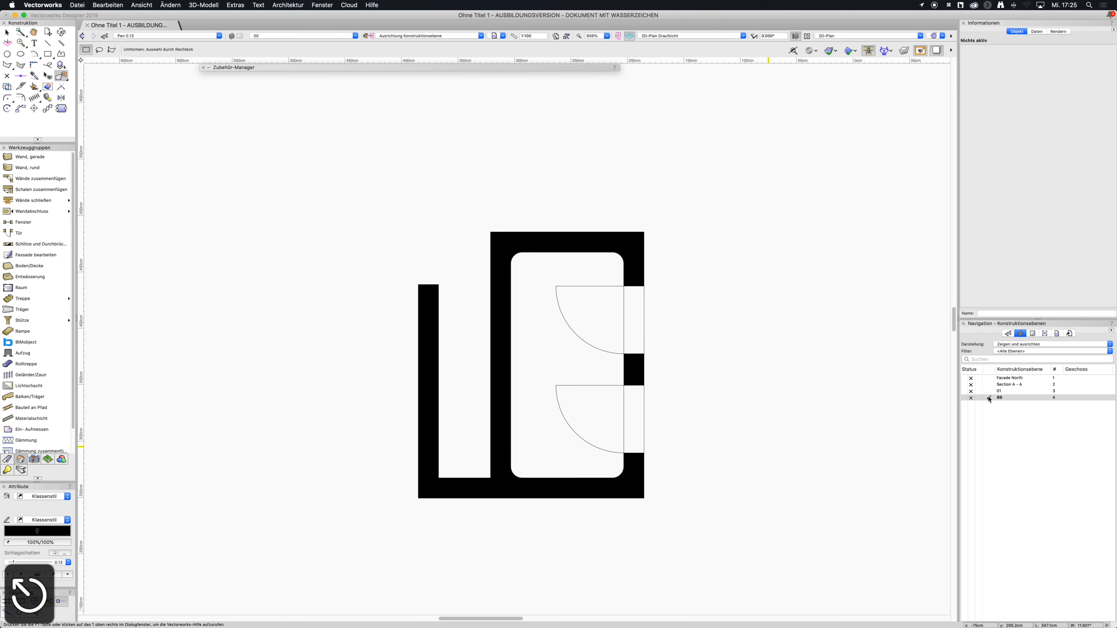
click(990, 391)
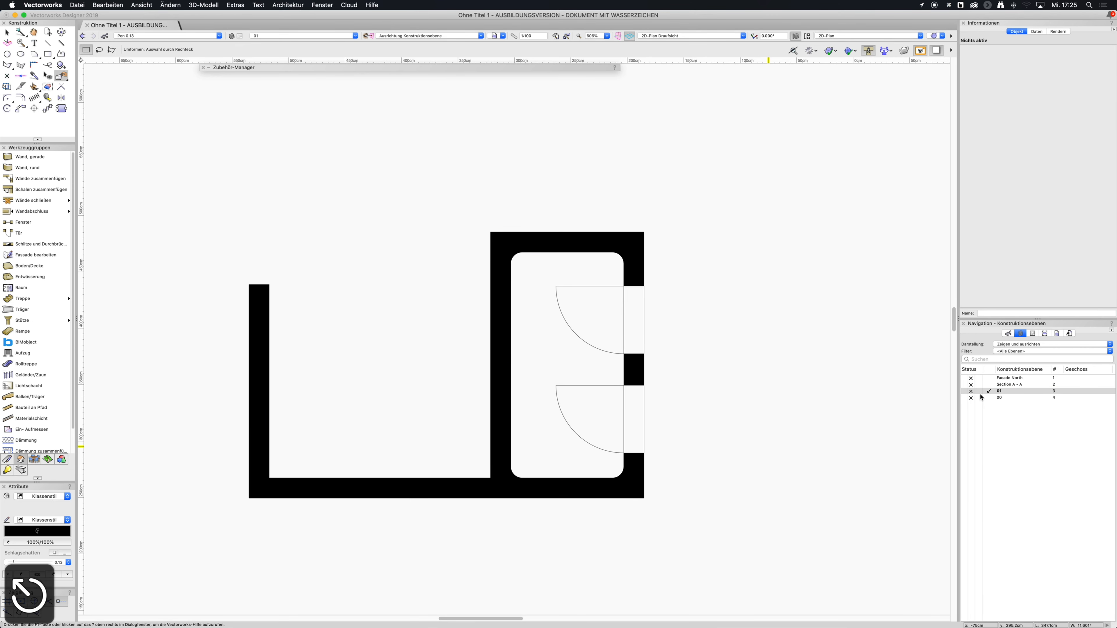
click(978, 398)
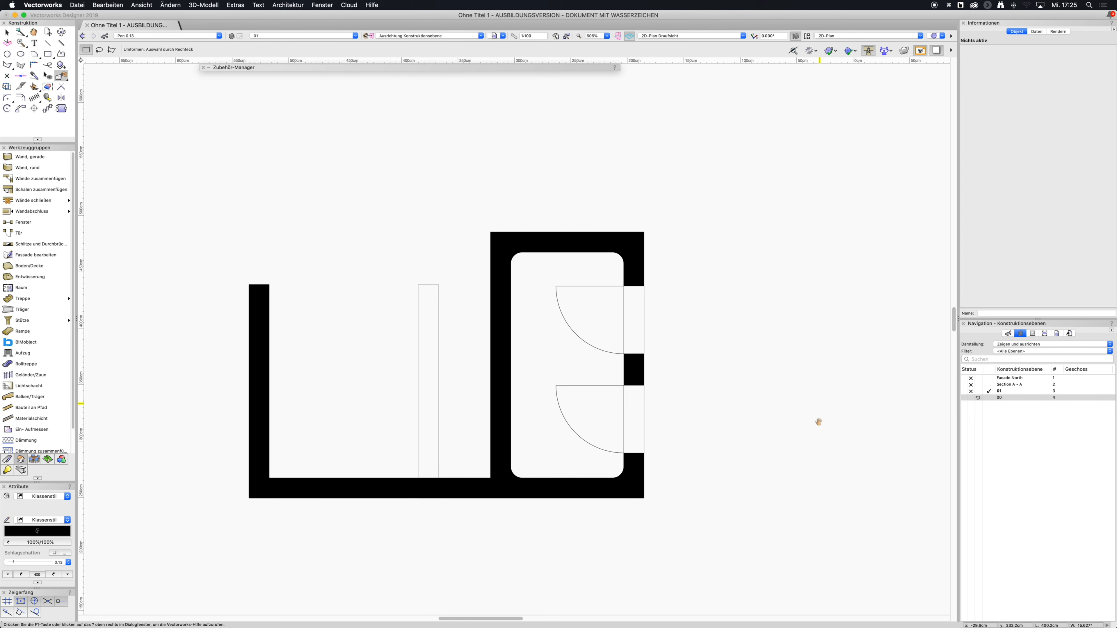
Activate layer Section A - A and draw vertical guide lines upward from the two upper corners of the greyed room outline.
middle_drag(818, 417, 818, 463)
click(993, 385)
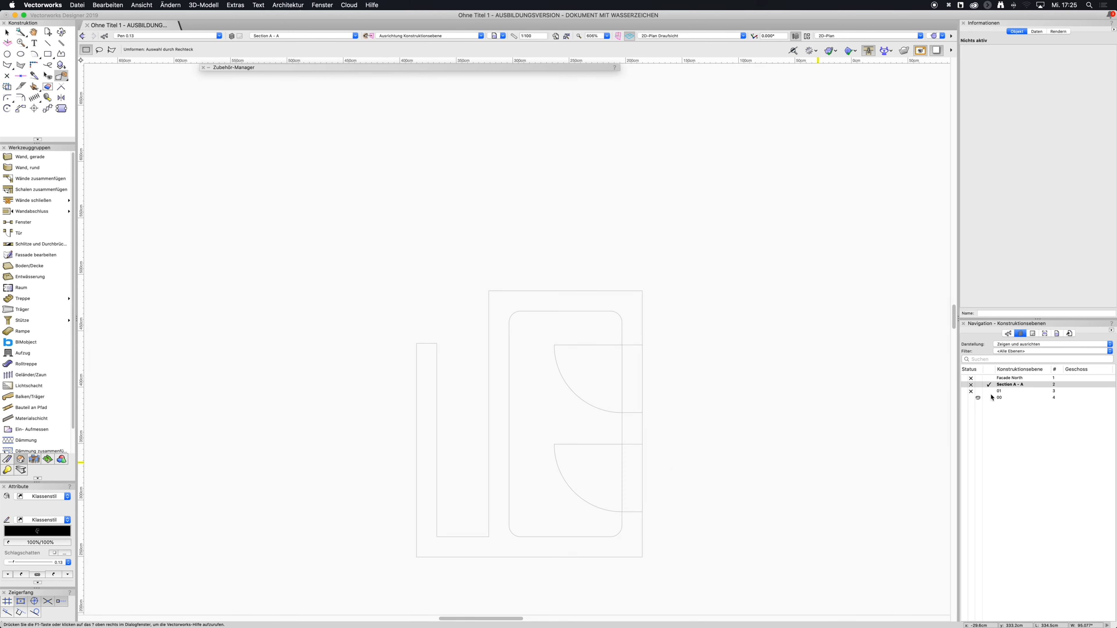
middle_drag(705, 324, 700, 368)
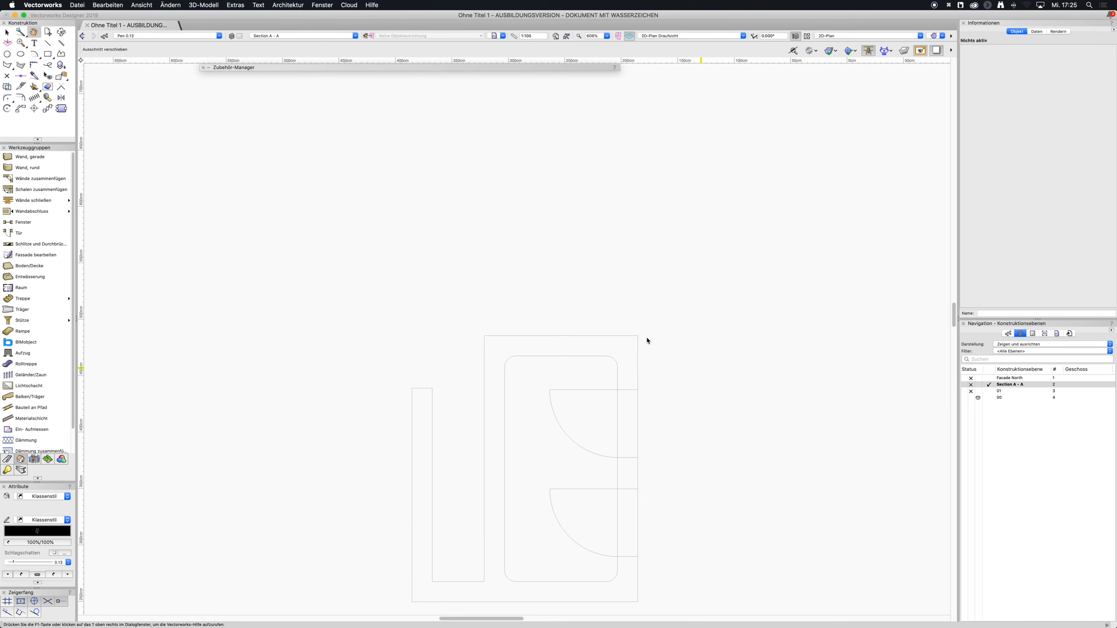
key(2)
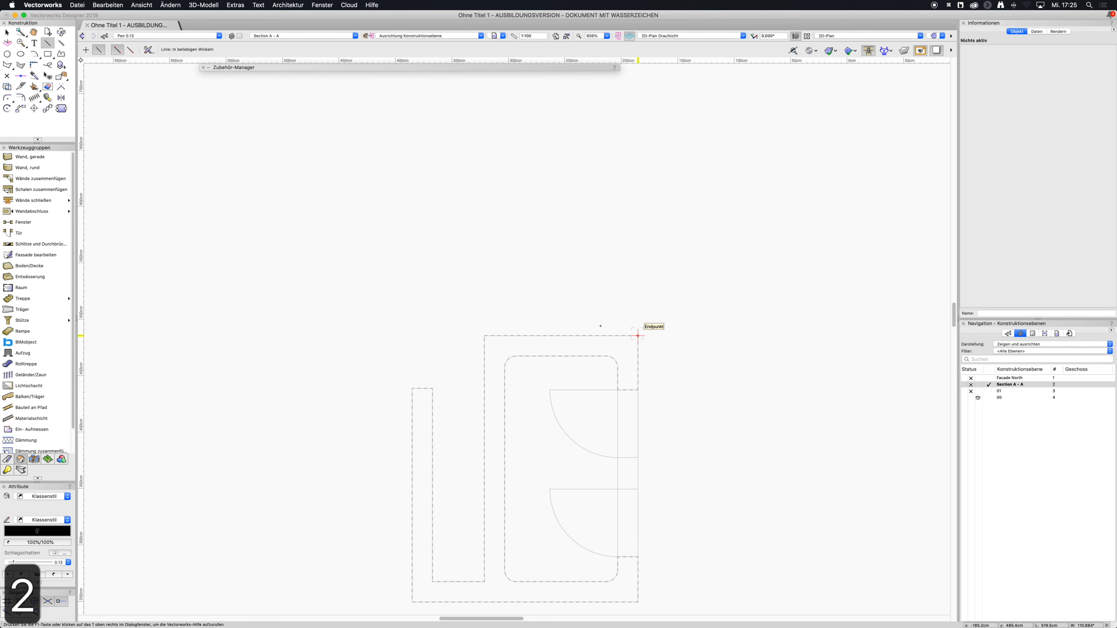
click(22, 76)
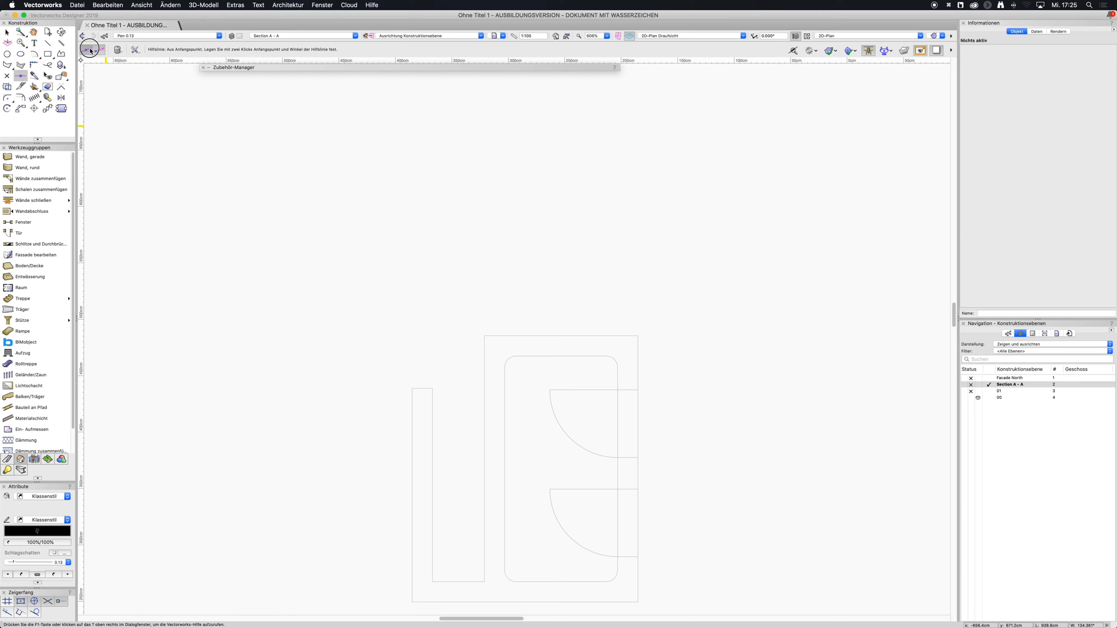
click(638, 336)
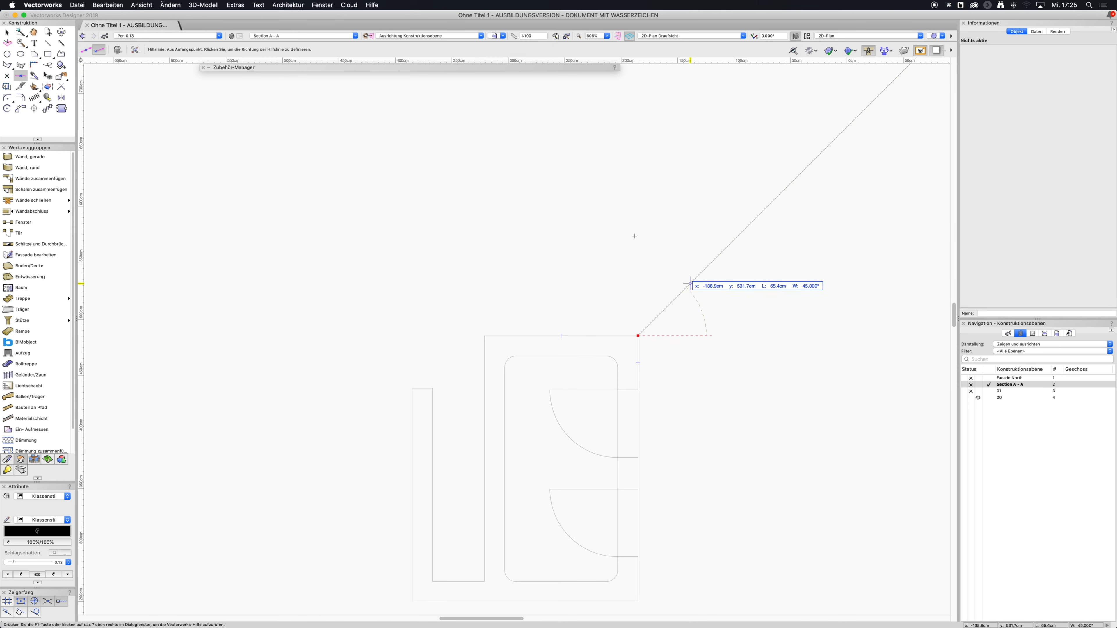
click(638, 241)
click(485, 336)
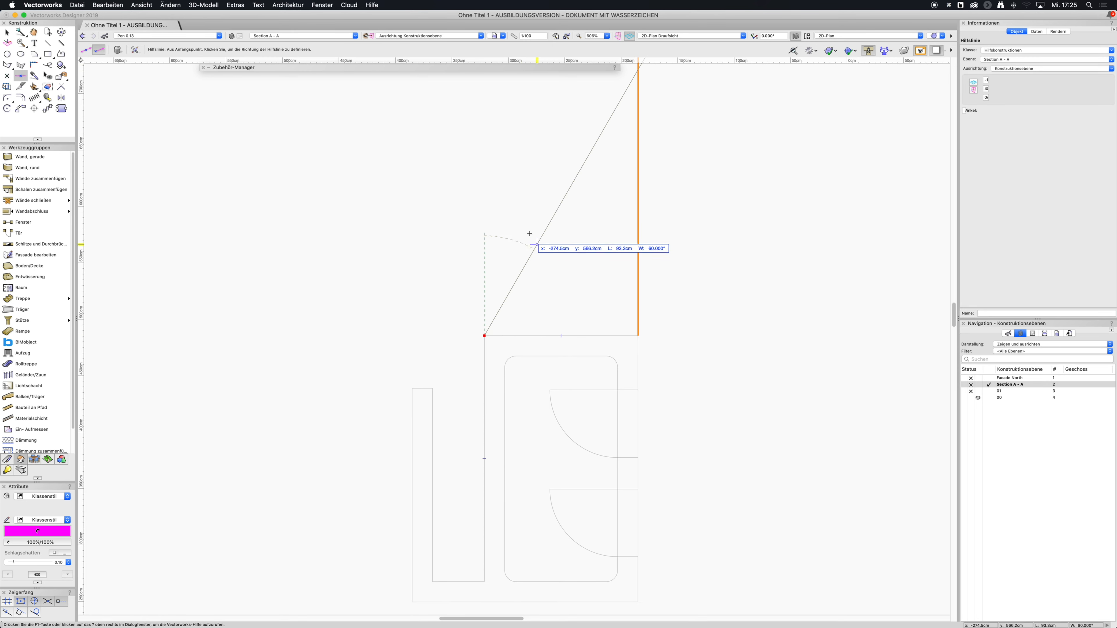
click(484, 211)
Draw a horizontal ground line about 324 cm long across both guide lines above the plan, in class Pen 0.13.
scroll(544, 205, up, 5)
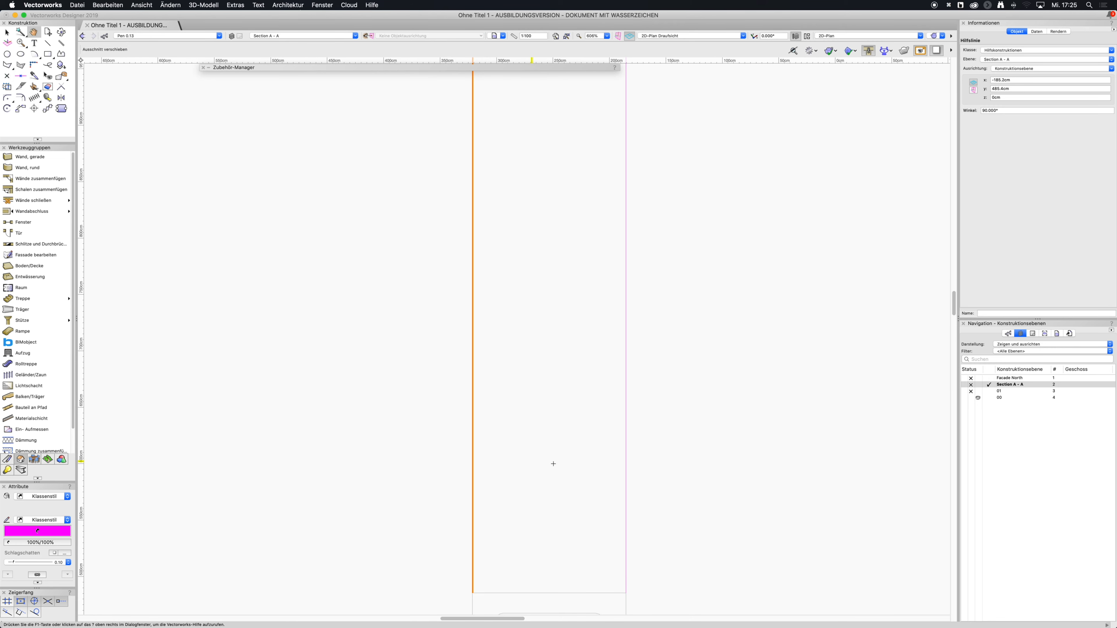
key(2)
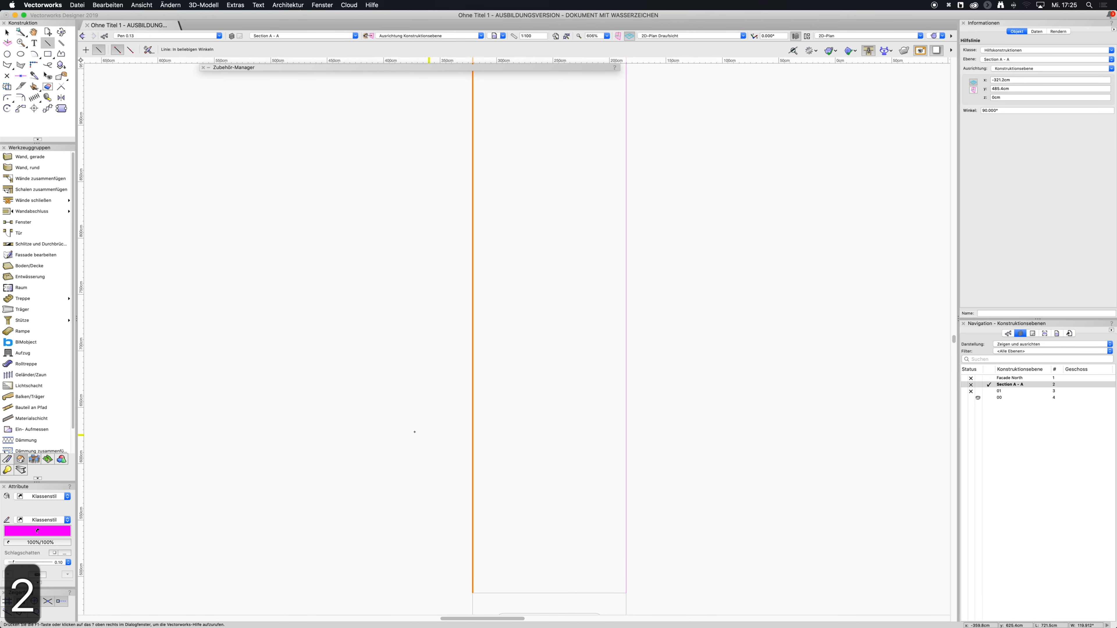
click(1008, 334)
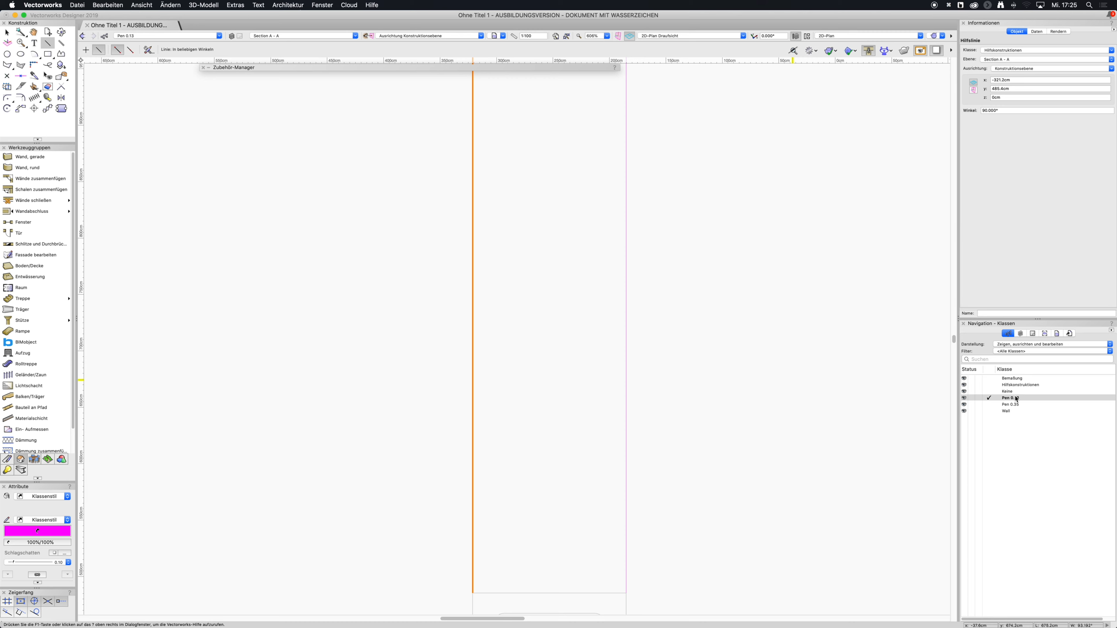
click(348, 431)
scroll(348, 431, down, 10)
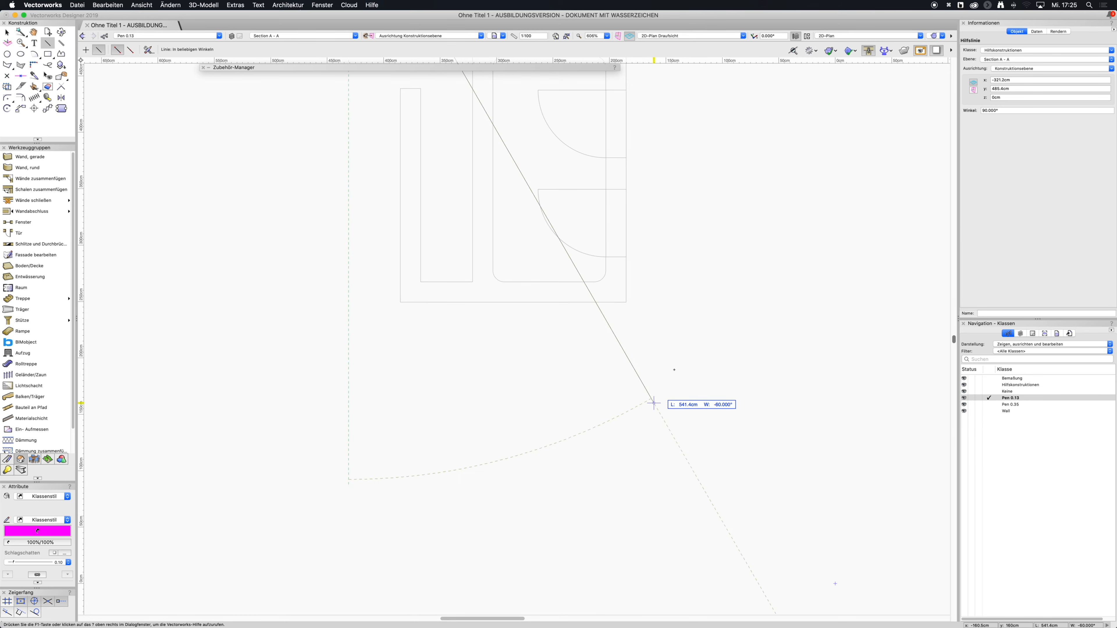
scroll(727, 140, up, 5)
scroll(680, 305, up, 3)
click(672, 353)
Draw a wall rectangle about 126 cm high on the ground line at the first guide, matching its width to the plan's wall thickness.
click(1021, 334)
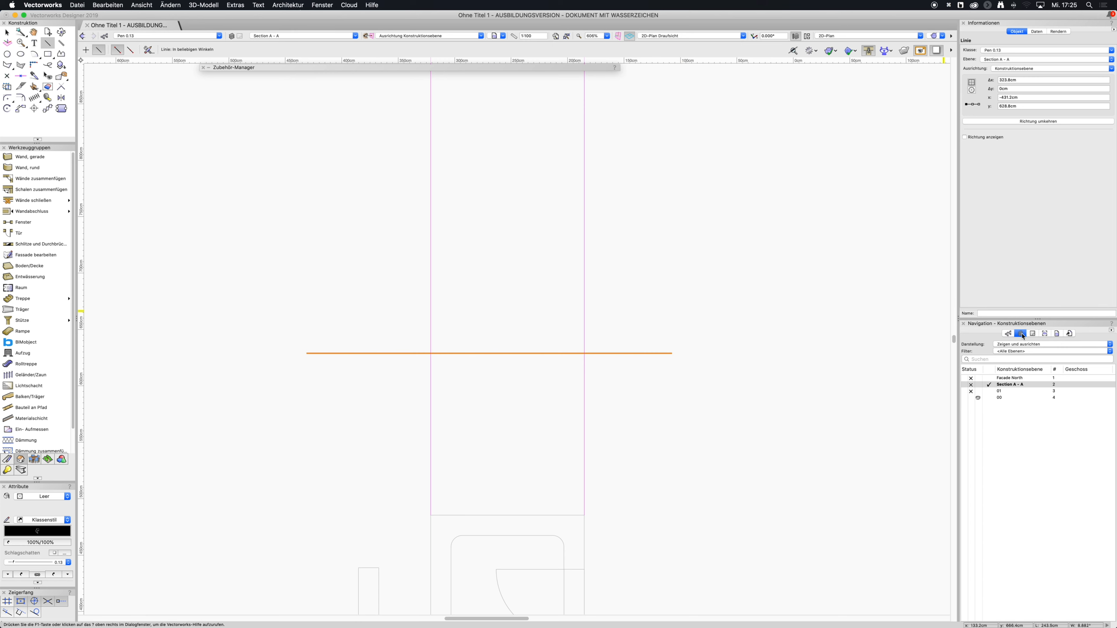
click(1009, 335)
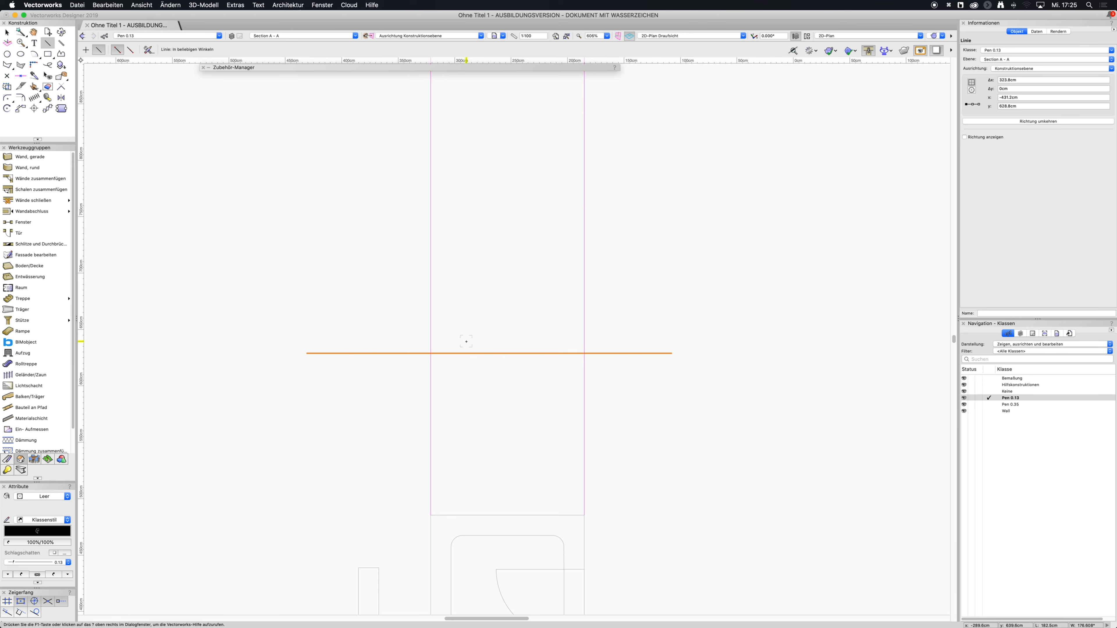
key(4)
click(431, 353)
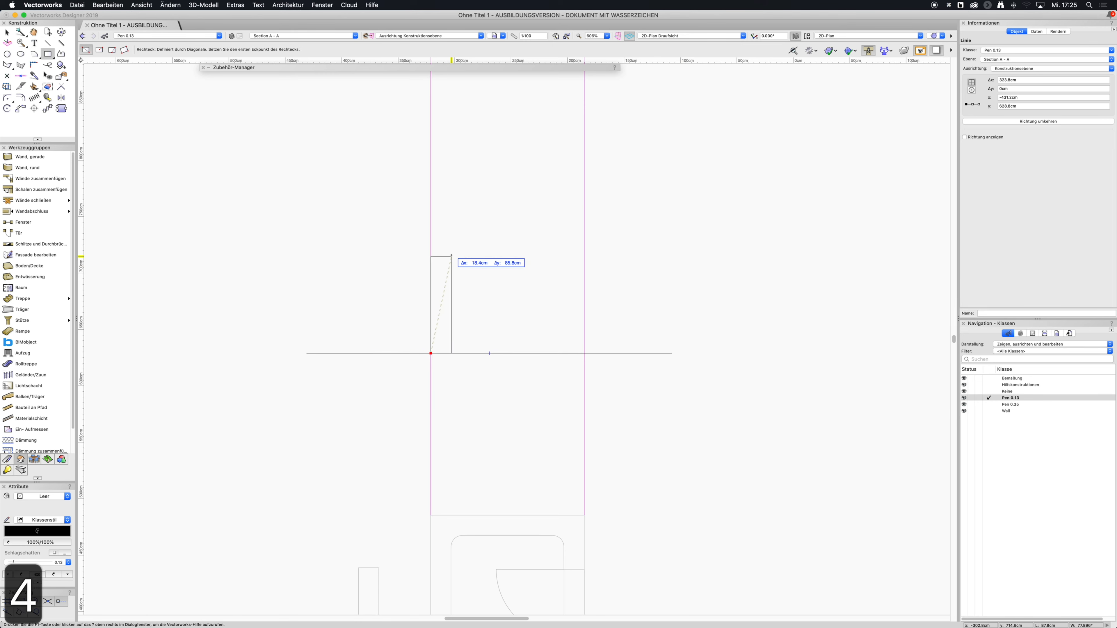
click(460, 211)
key(x)
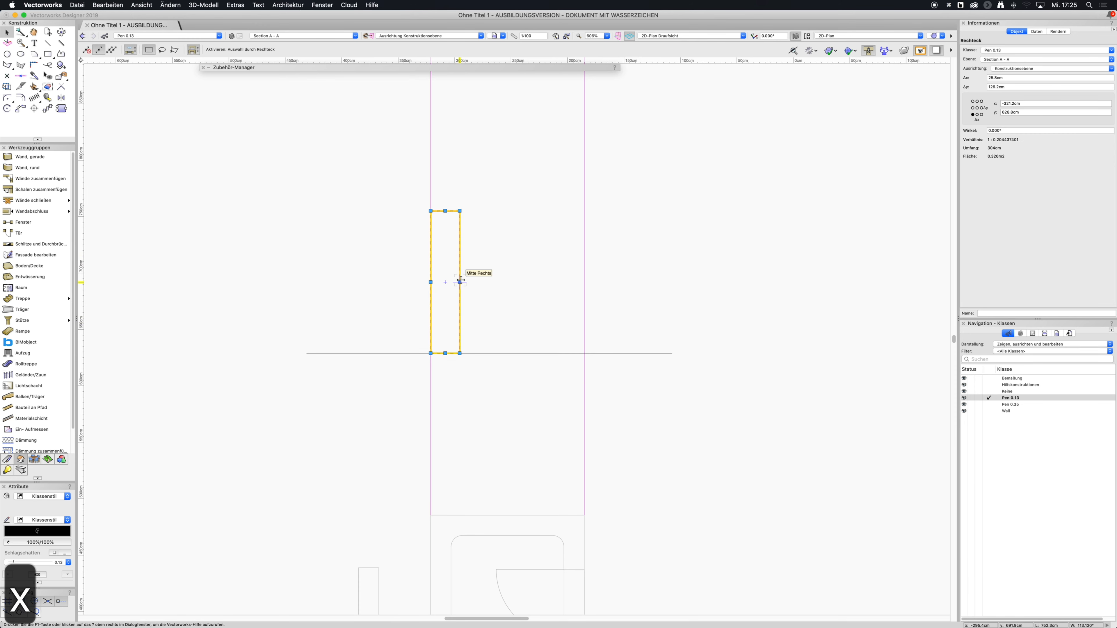
drag(459, 282, 451, 562)
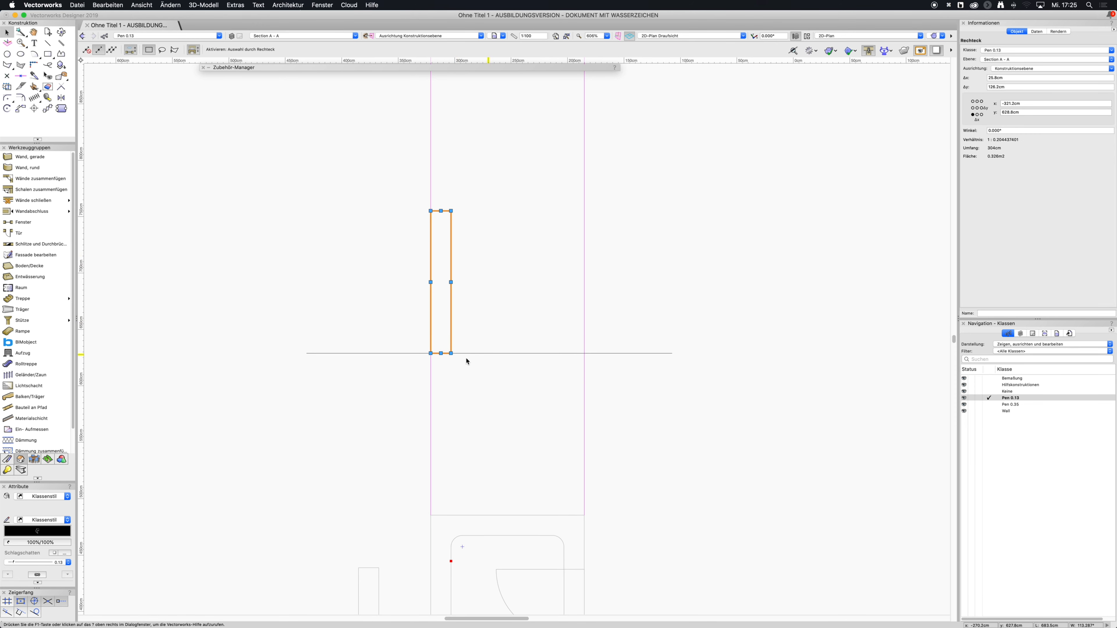
Copy the wall rectangle along the ground line so that its outer edge meets the second guide line.
key(e)
key(m)
click(451, 353)
click(584, 353)
key(x)
key(x)
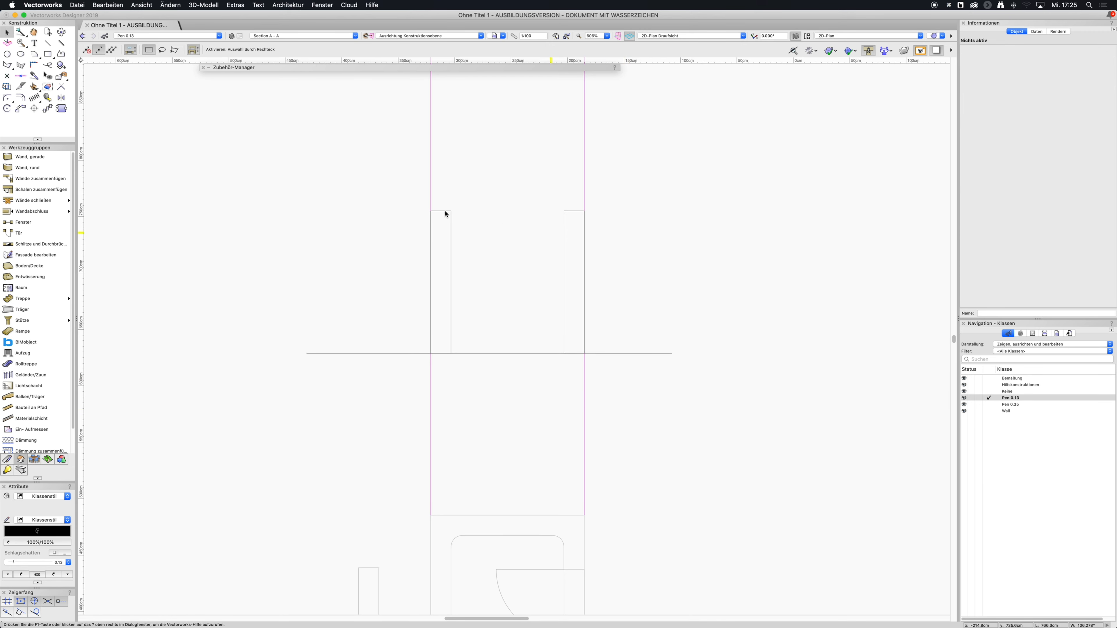
Select both wall rectangles of the section and assign them to class Wall.
drag(359, 189, 616, 407)
click(534, 287)
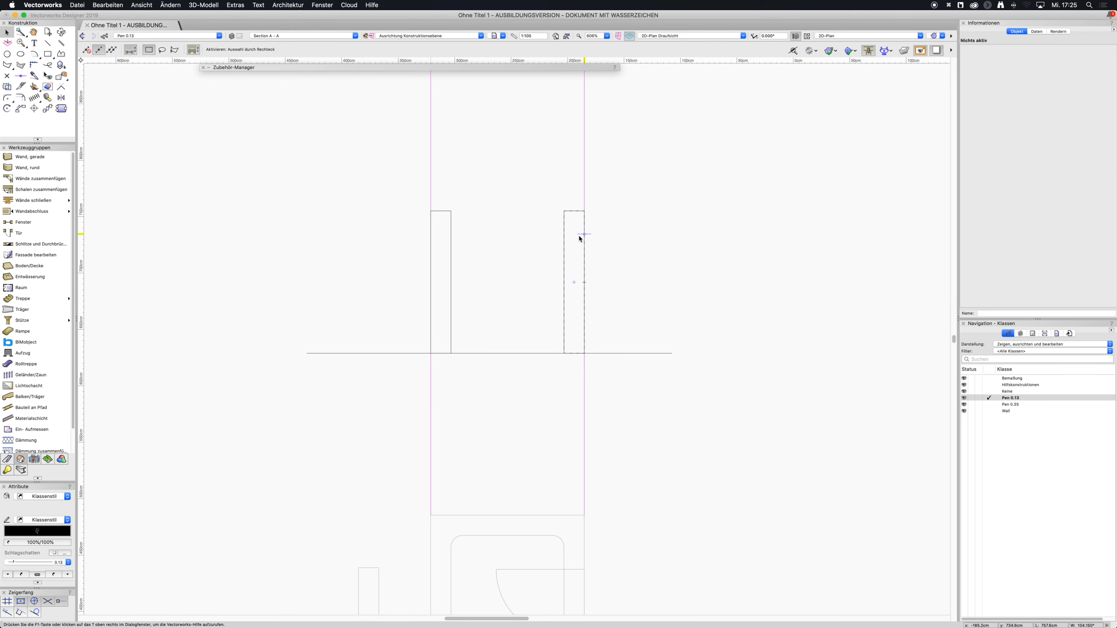
click(565, 225)
drag(377, 175, 654, 398)
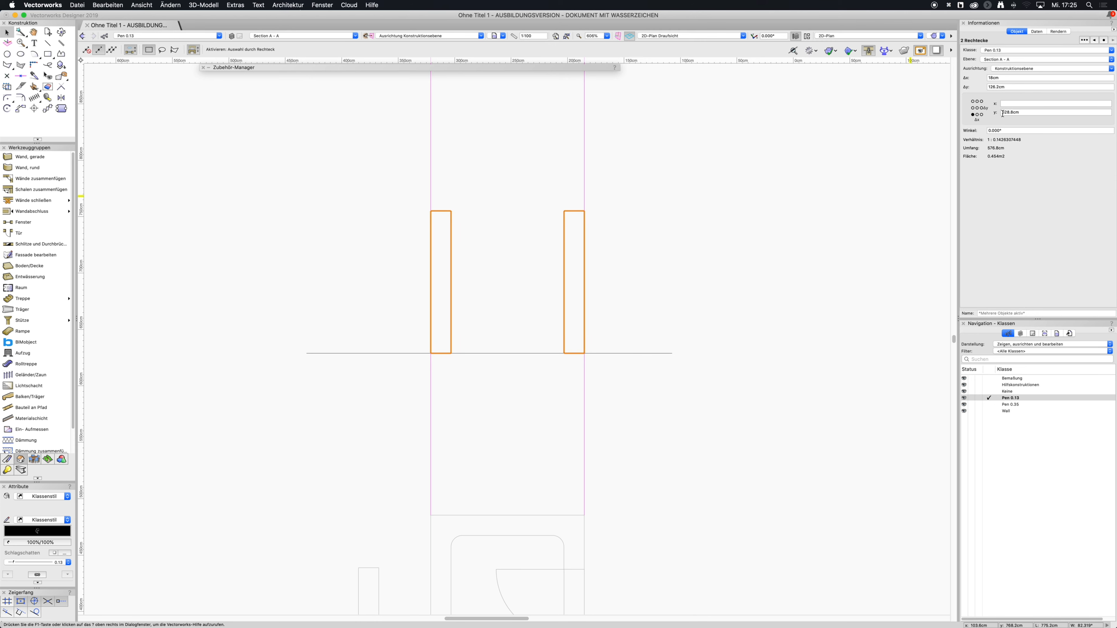
click(994, 51)
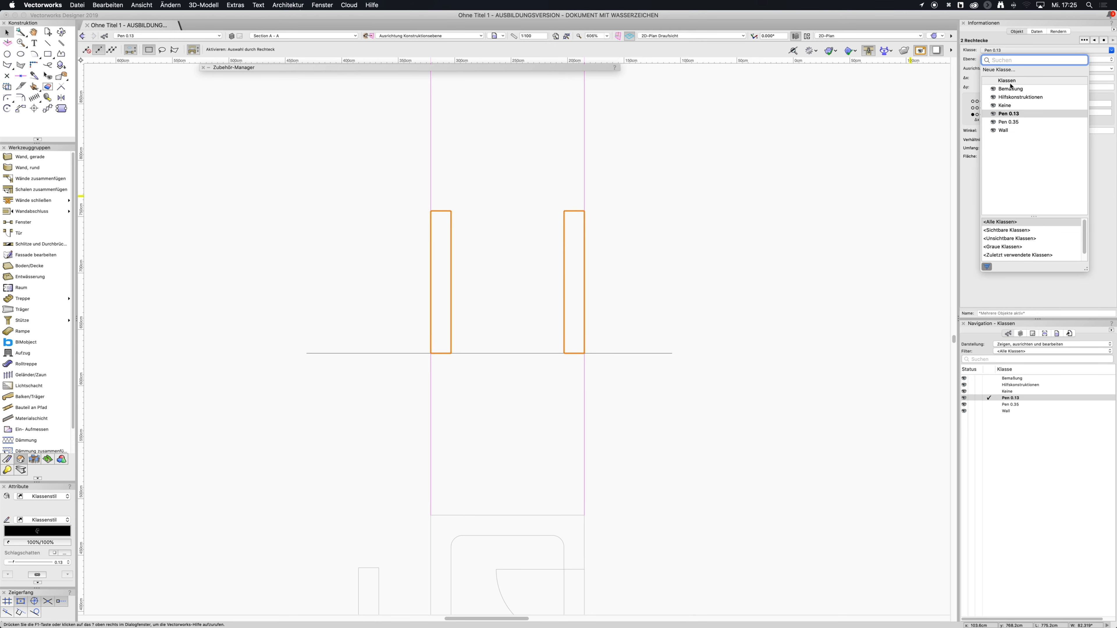
text(wall)
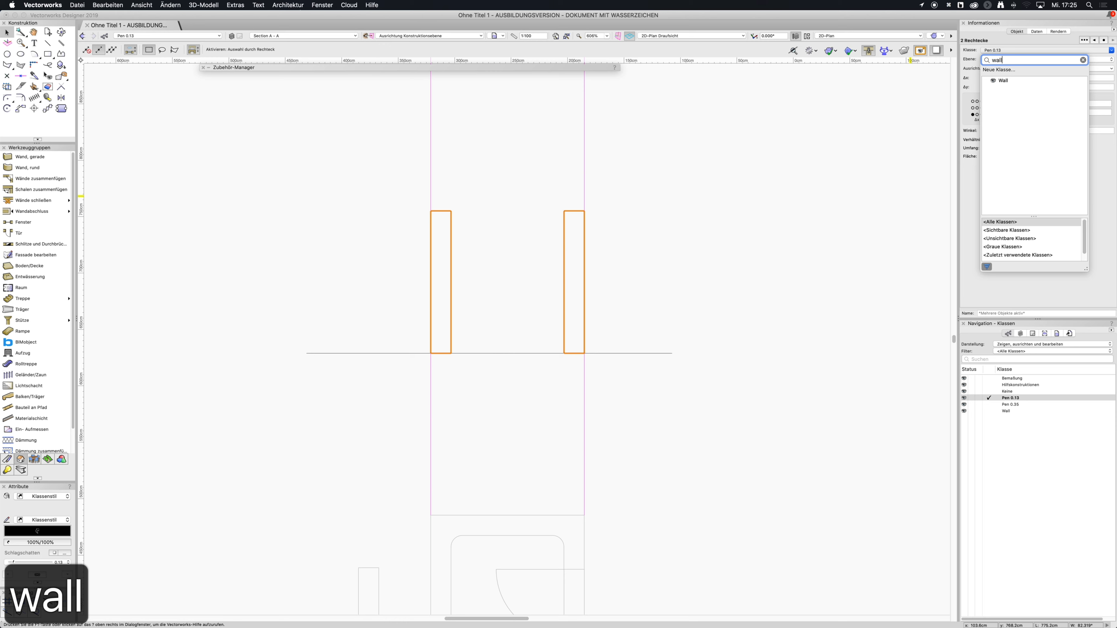
key(Return)
key(Down)
key(Return)
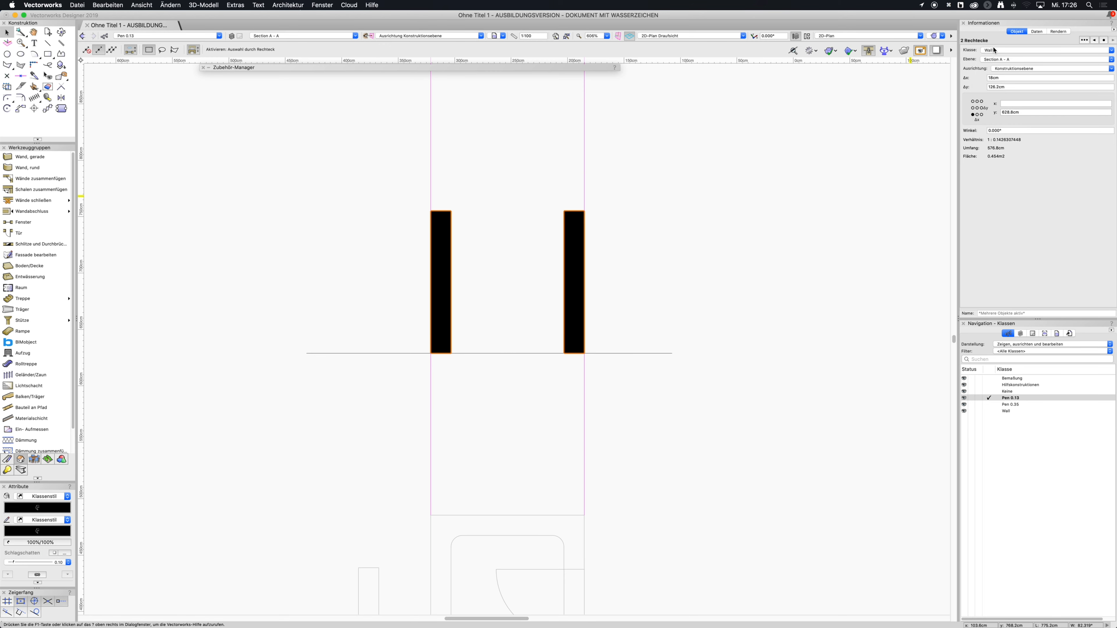
Check the layer assignment options of the two wall rectangles and view the section above the greyed plan.
click(992, 59)
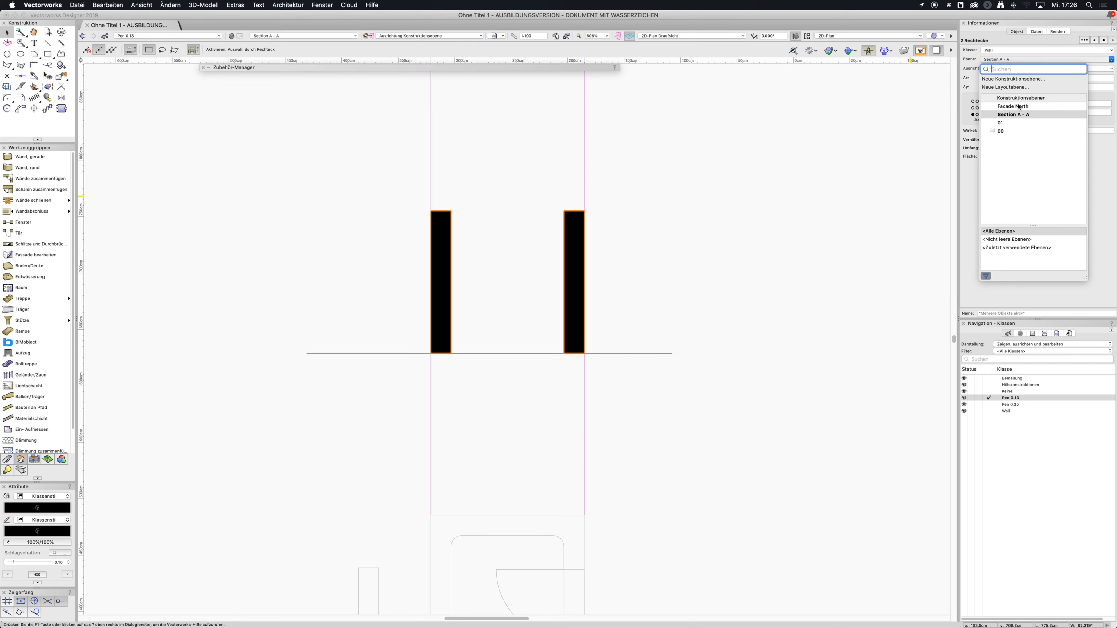
key(Escape)
key(Escape)
mouse_move(727, 396)
middle_down()
mouse_move(750, 320)
mouse_move(744, 335)
mouse_move(714, 324)
middle_up()
scroll(748, 323, down, 2)
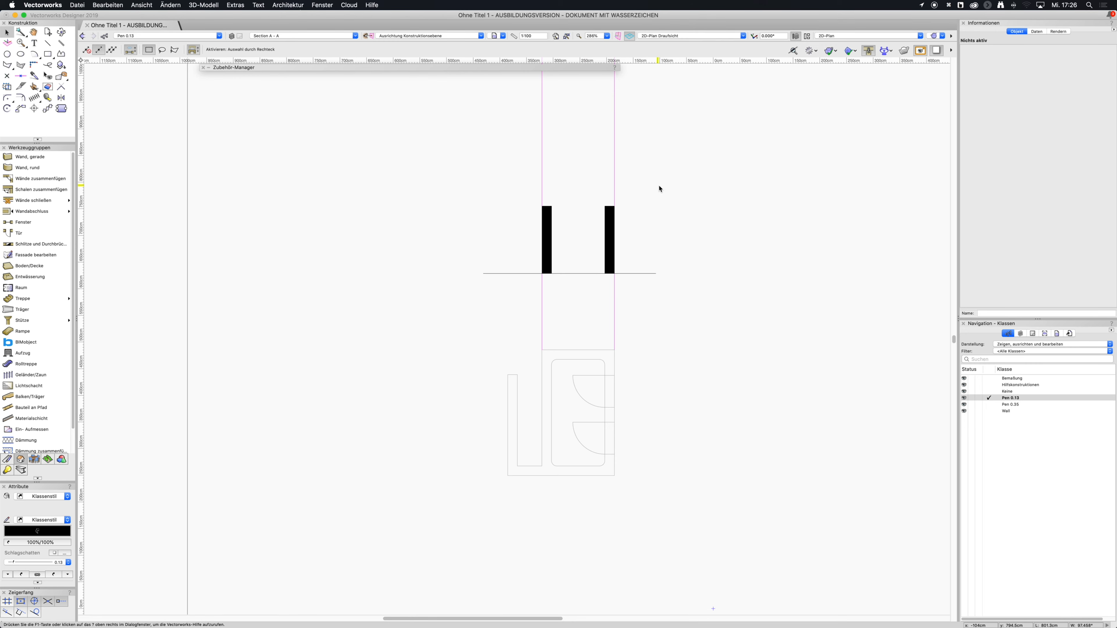
middle_drag(658, 187, 626, 187)
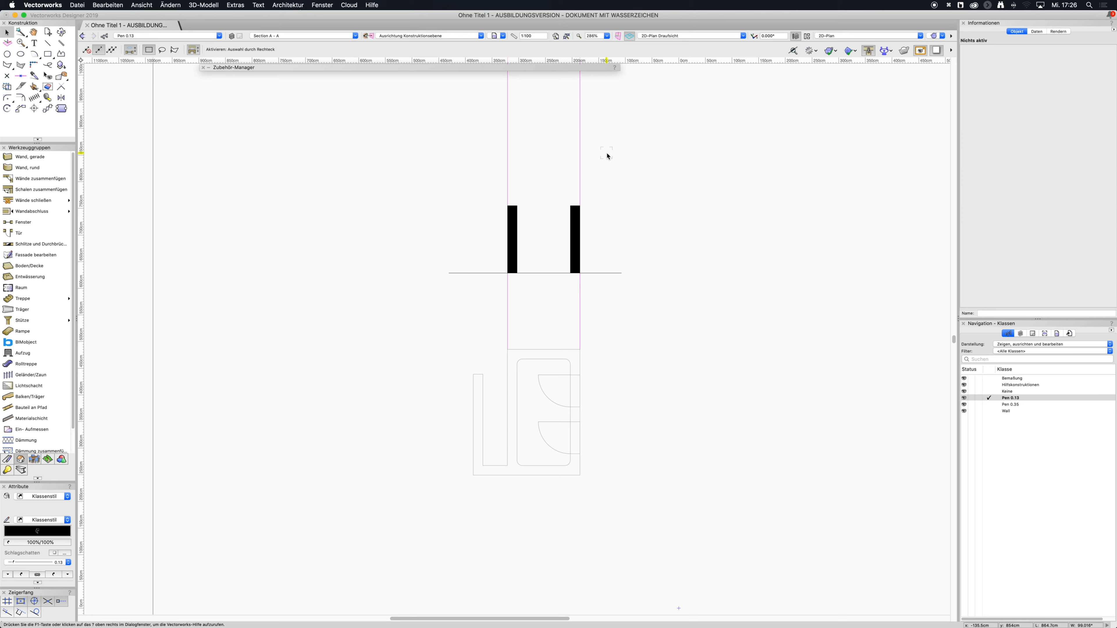
Set the scale of layer Section A - A to 1:50 without applying it to all design layers.
click(526, 38)
click(513, 38)
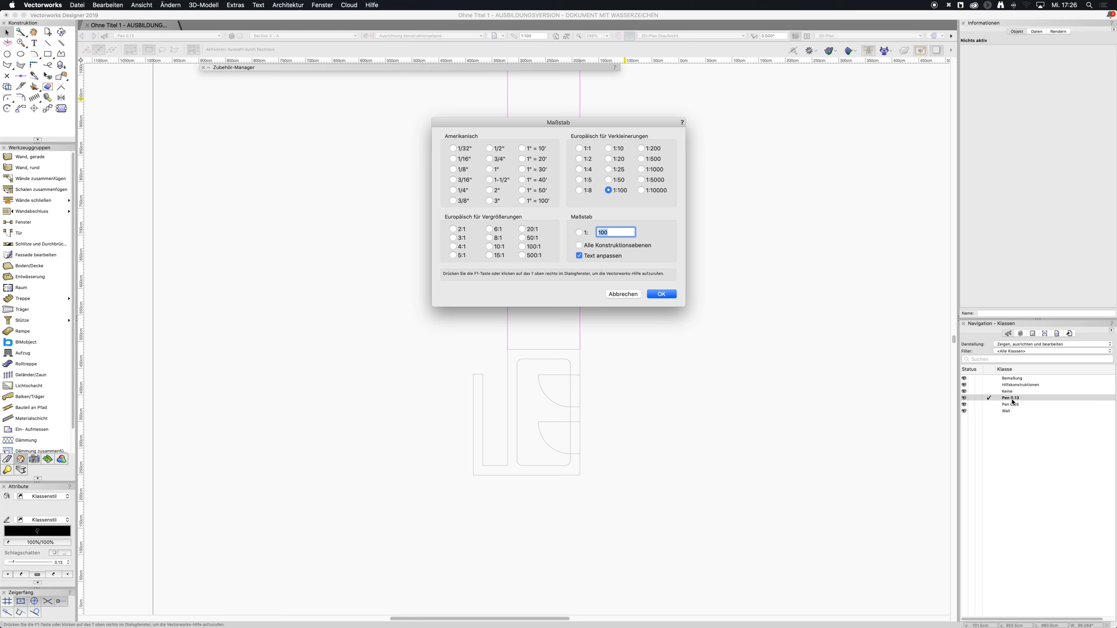
click(611, 245)
click(601, 245)
click(608, 180)
key(Return)
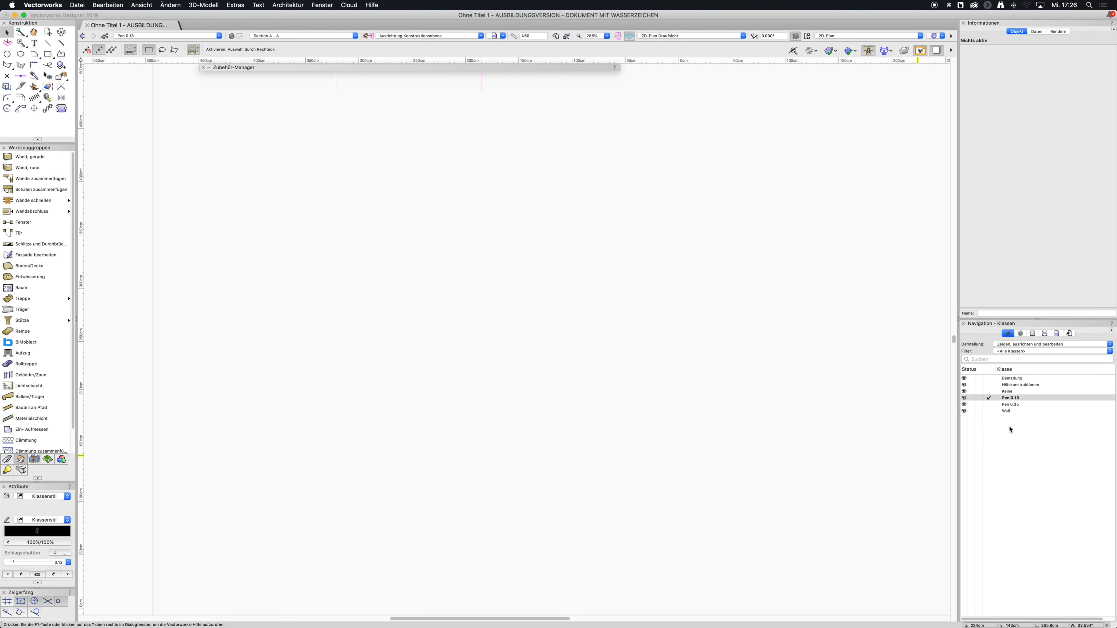
Make Pen 0.35 the active class, and compare the scales of layers 01 and Section A - A.
click(995, 404)
click(1021, 333)
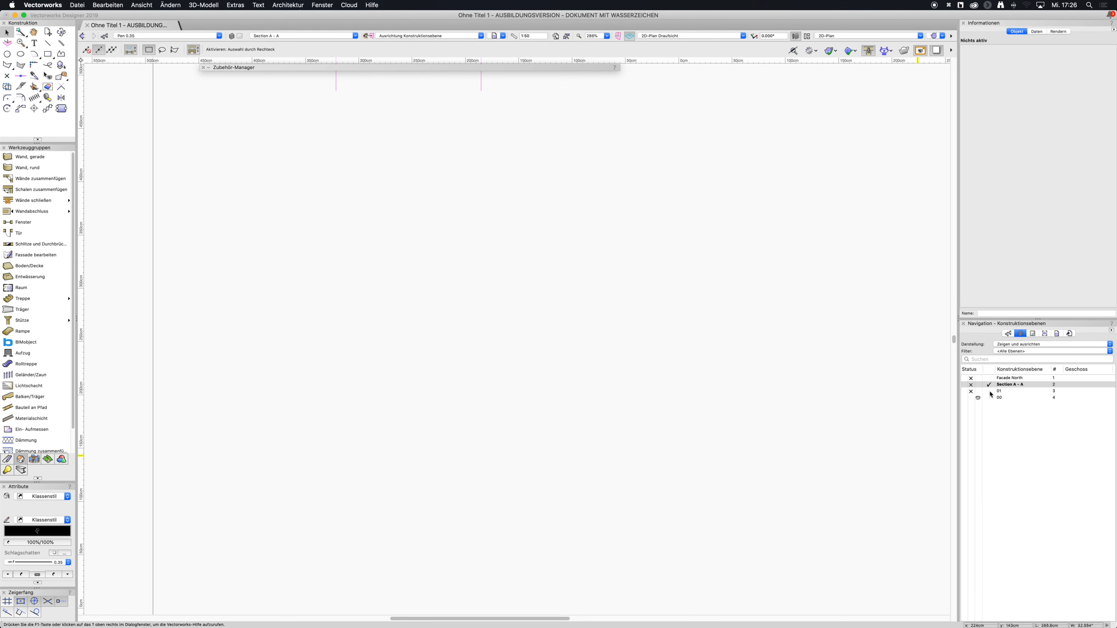
click(989, 392)
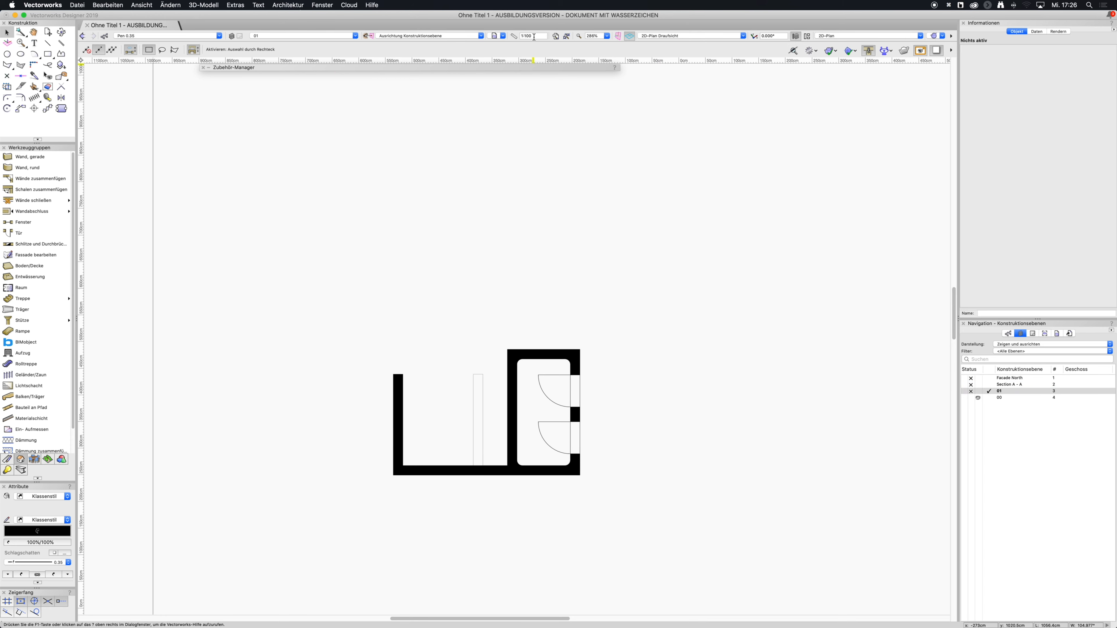
click(990, 385)
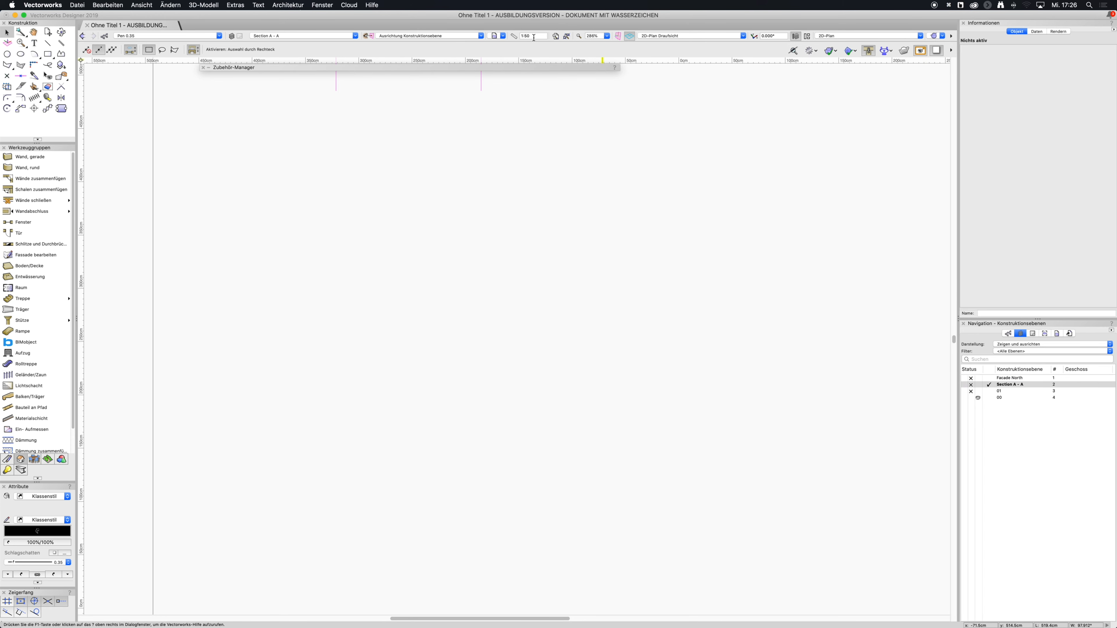
Compare the page frame and drawing size on layers Section A - A and 01 by activating them alternately.
scroll(609, 431, down, 8)
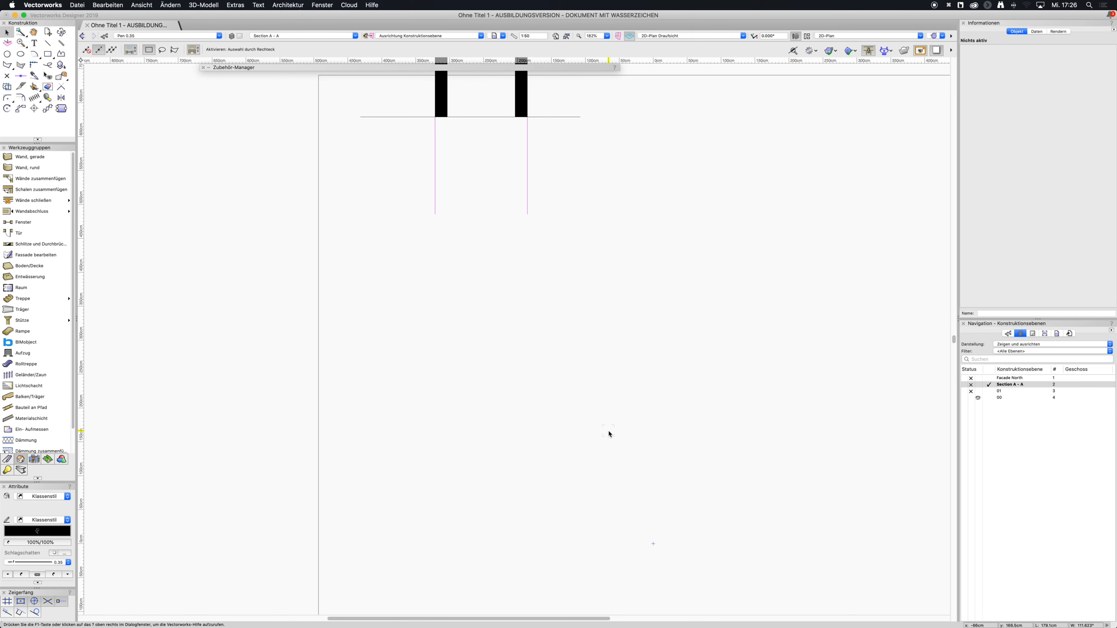
scroll(582, 316, down, 8)
click(989, 392)
scroll(565, 325, up, 1)
scroll(568, 321, up, 2)
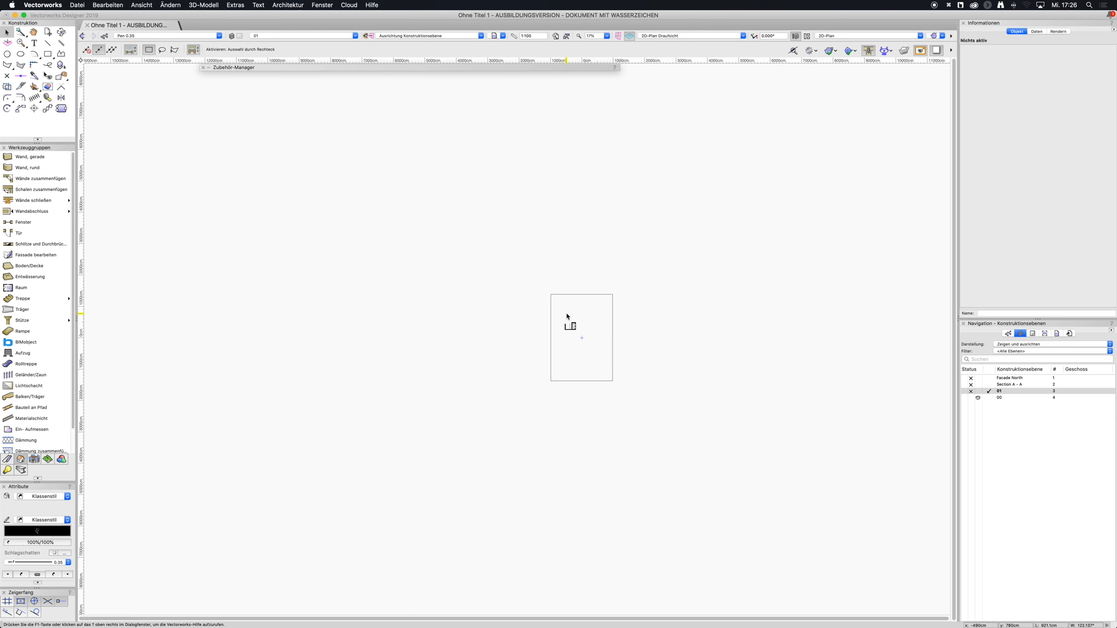
click(989, 386)
click(989, 392)
click(990, 385)
click(990, 391)
click(989, 385)
click(990, 391)
click(990, 385)
click(990, 391)
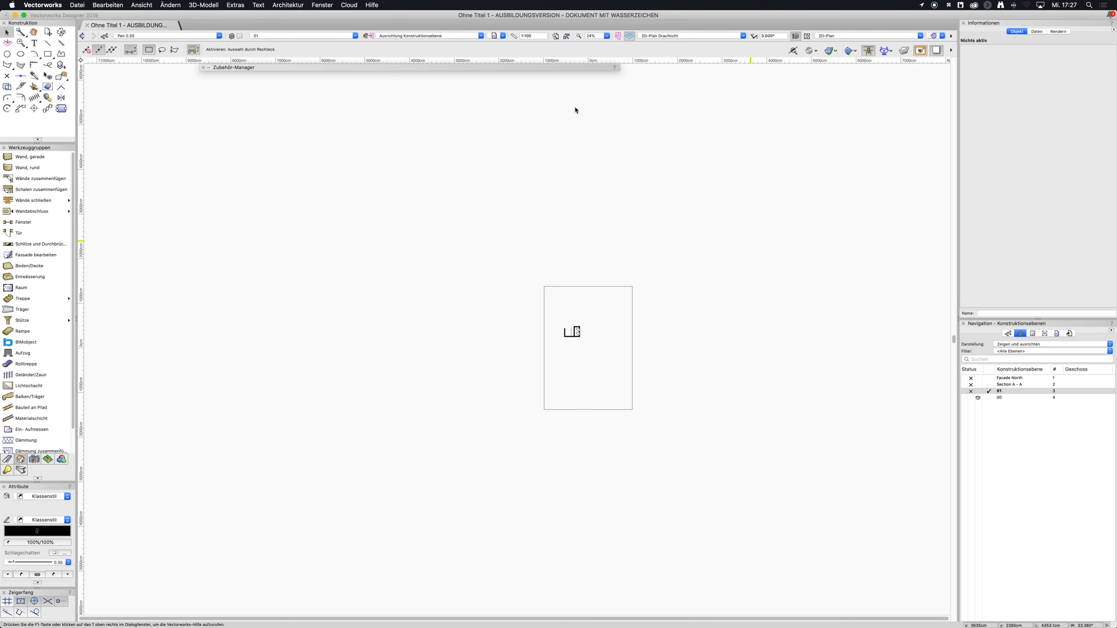
Apply the scale 1:100 to all design layers, with text adjustment enabled.
click(513, 36)
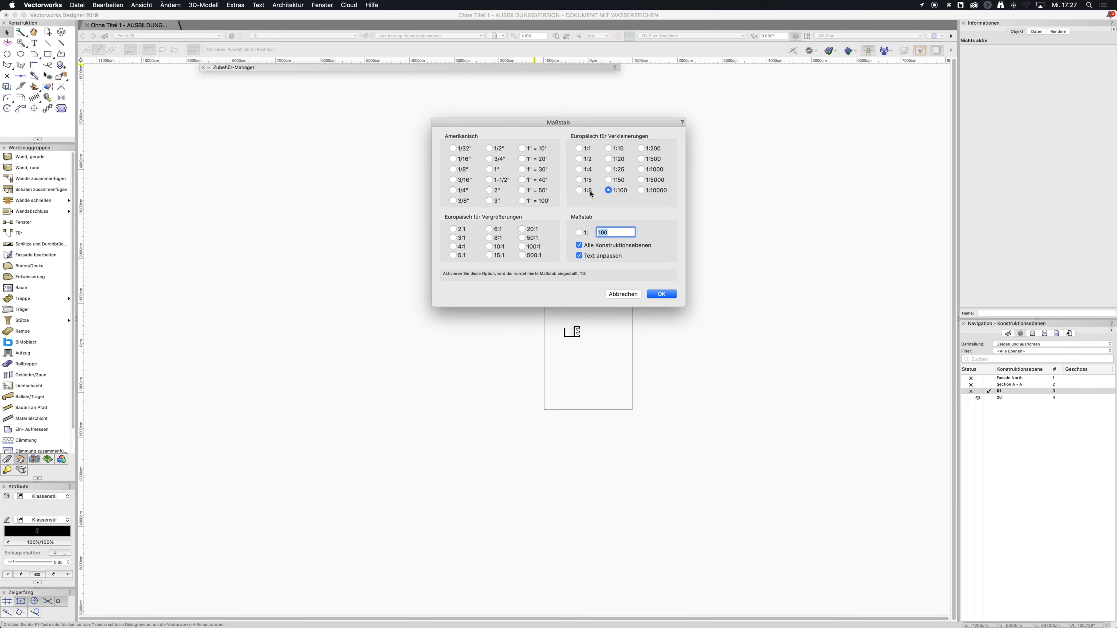
key(Return)
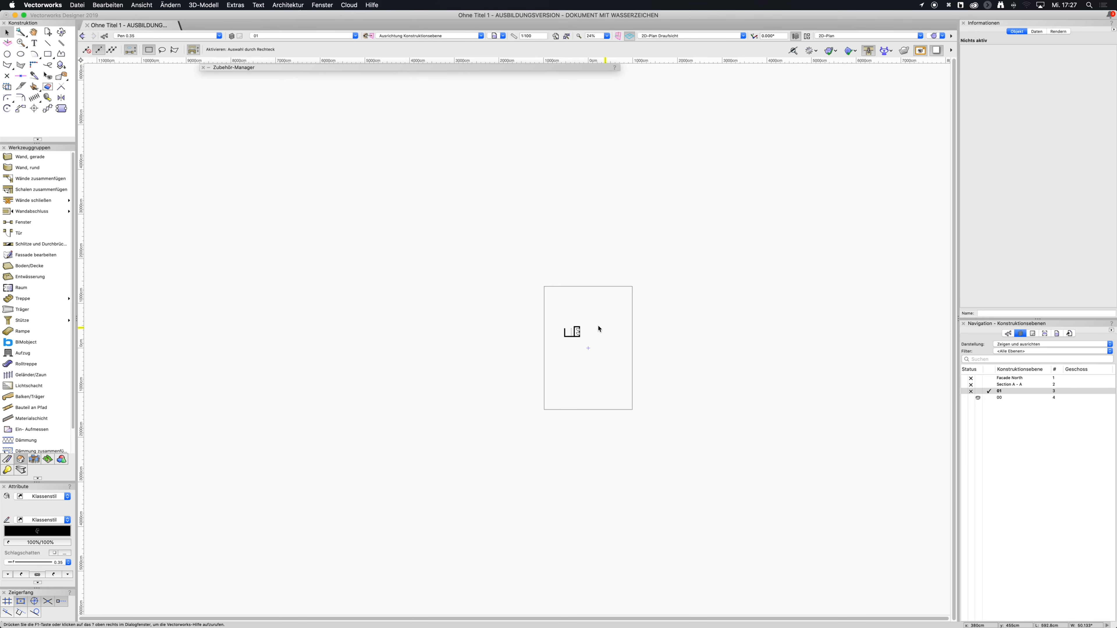